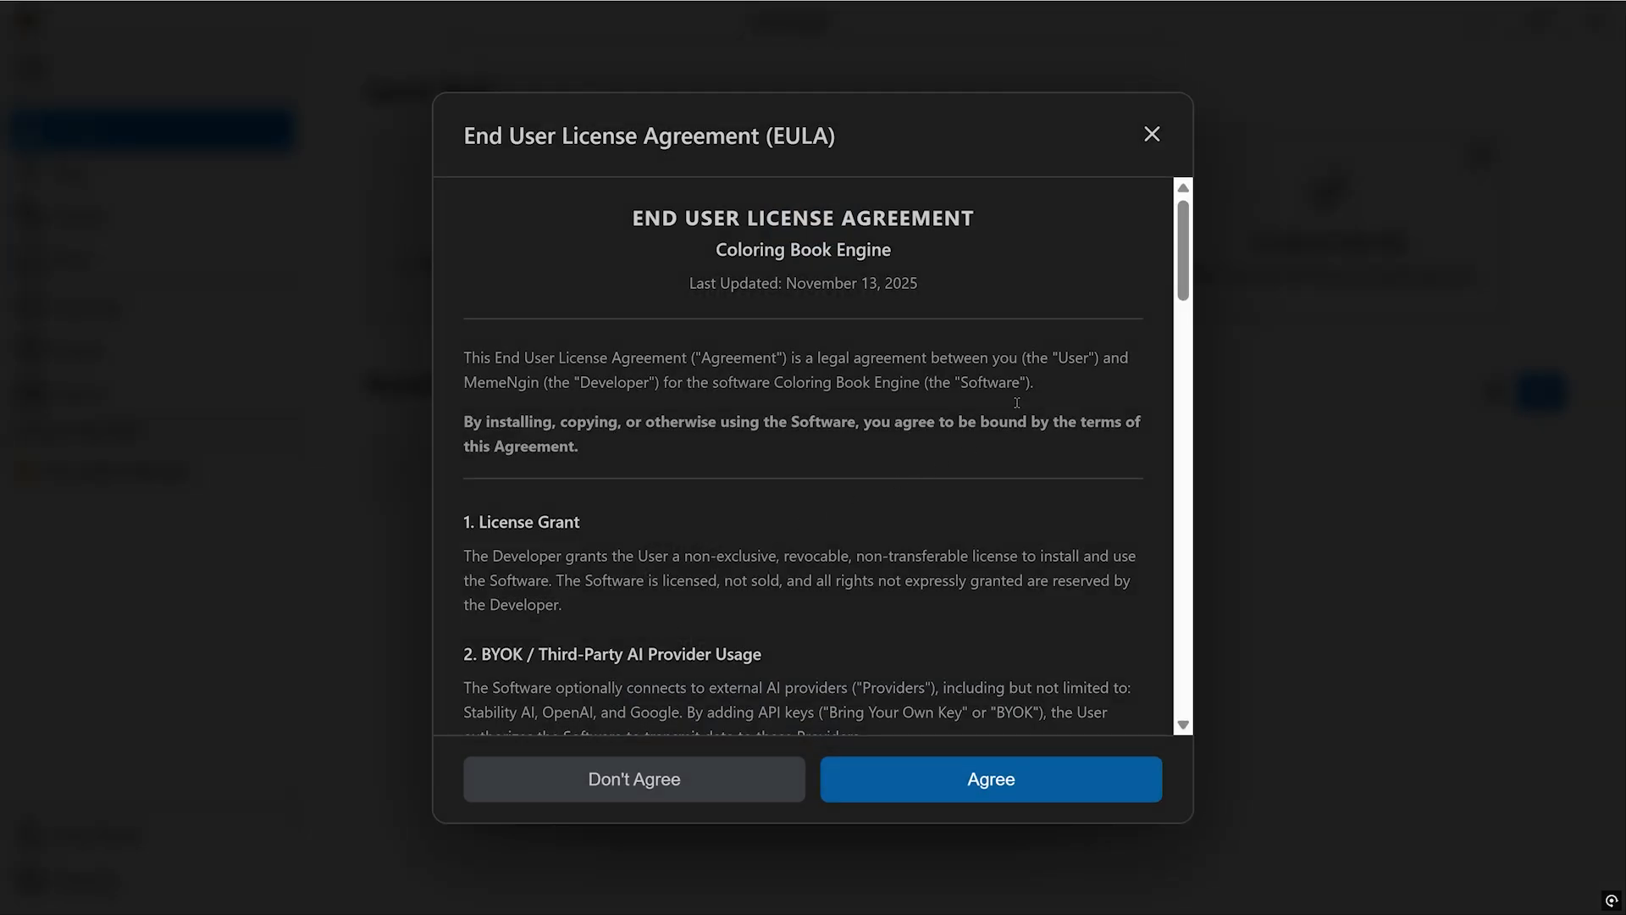
Step: Read through and accept the End User License Agreement, and activate the software license
drag(1169, 246, 1118, 723)
click(1052, 771)
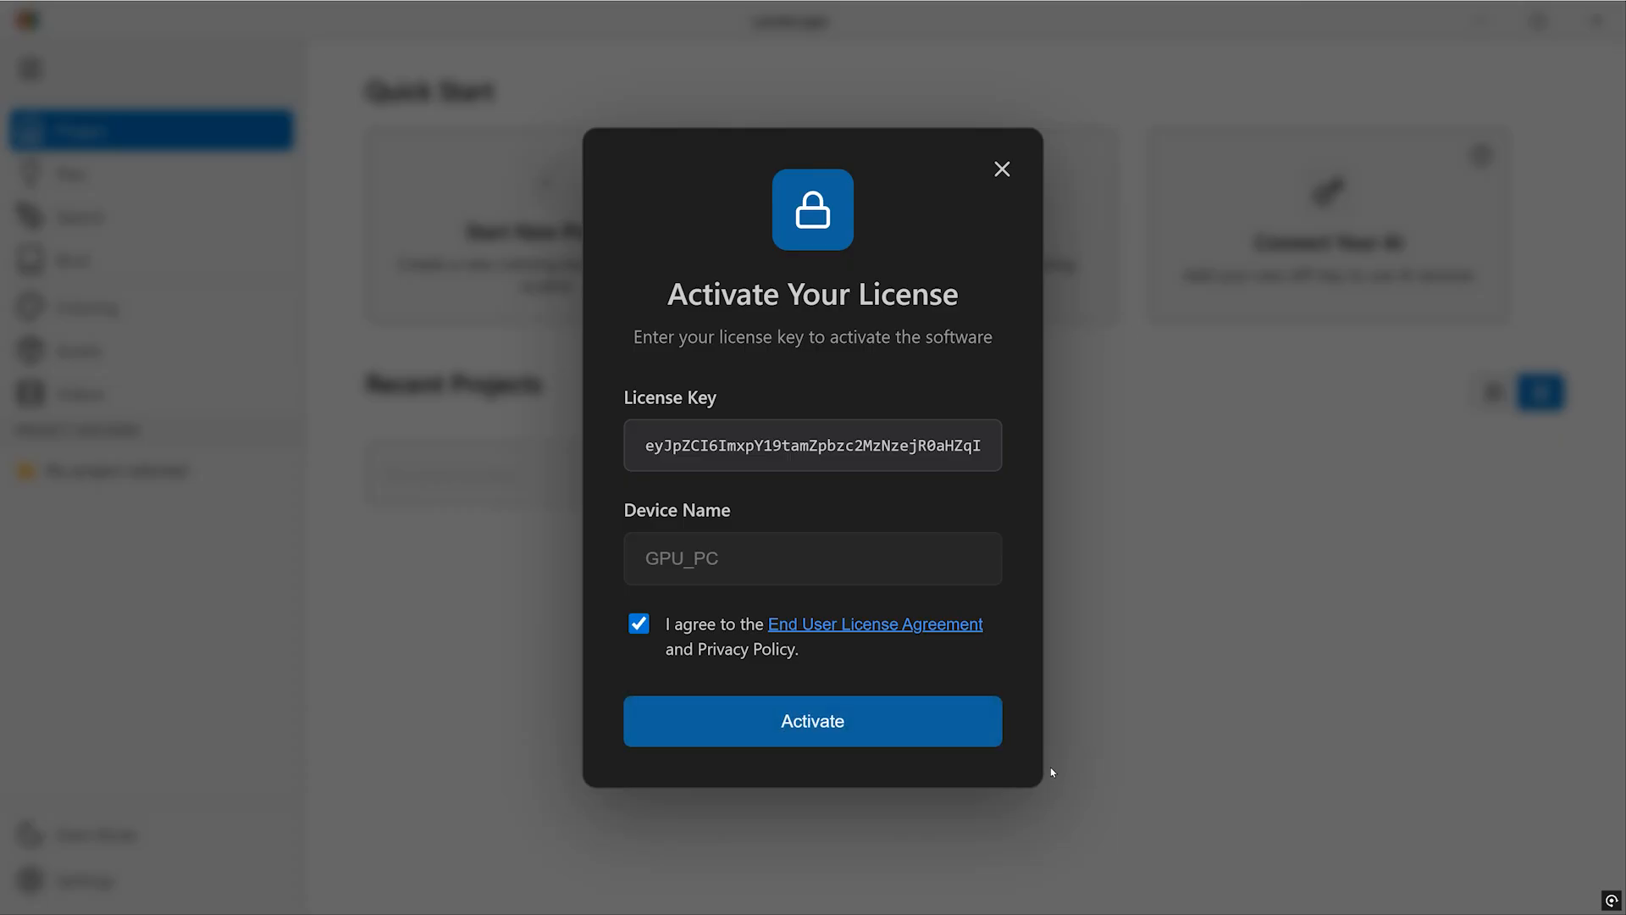
click(966, 712)
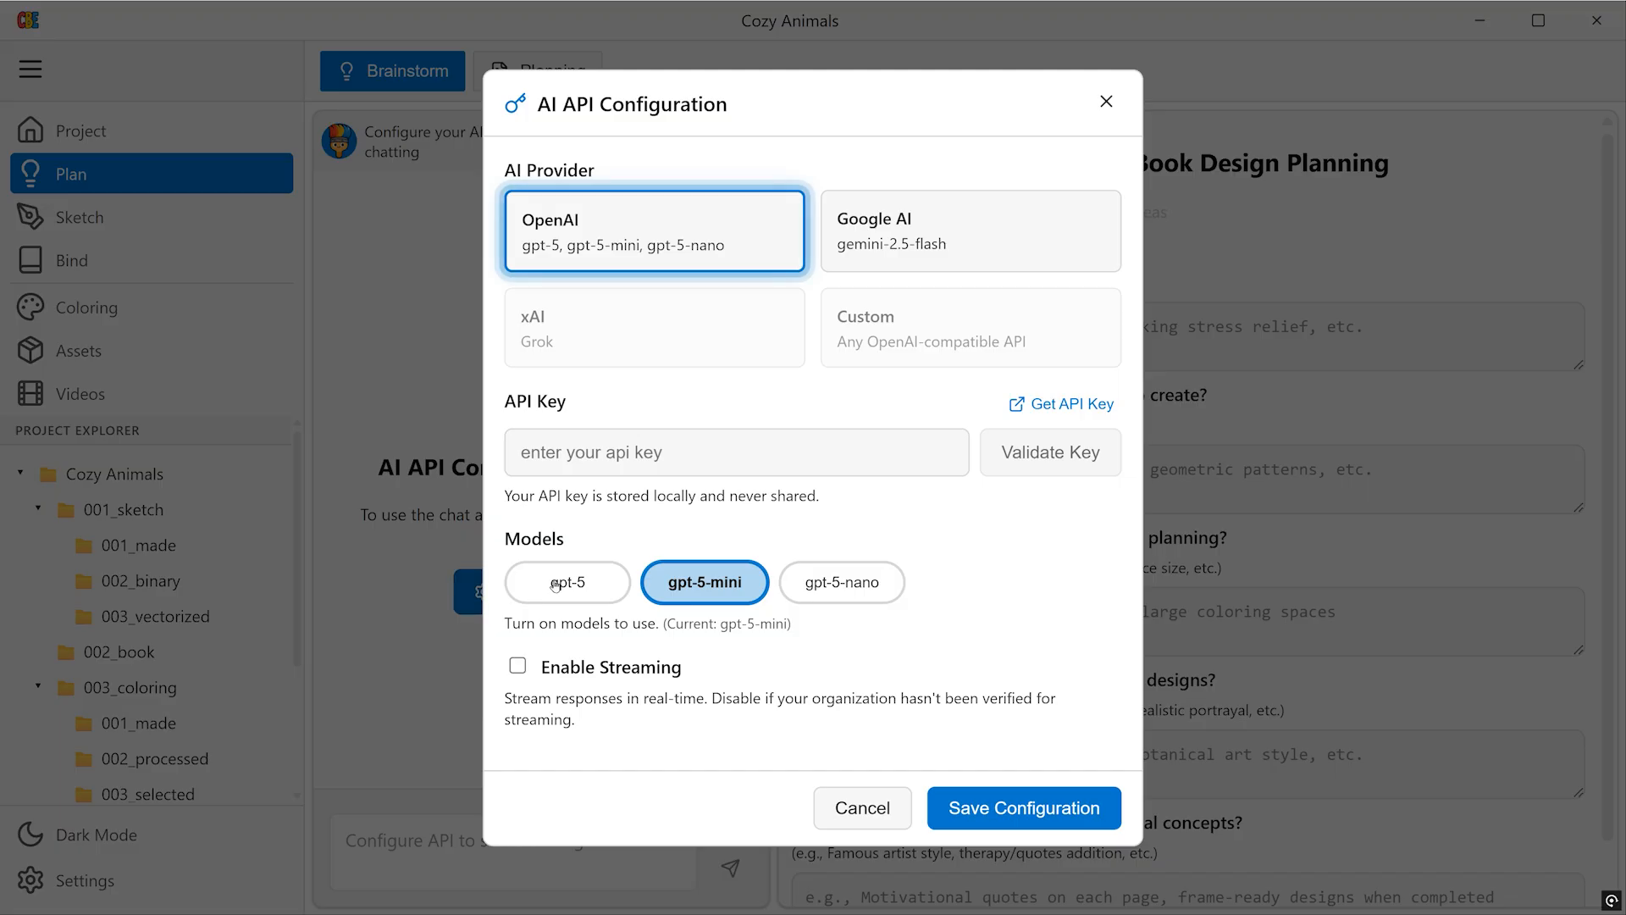
Step: Choose OpenAI as the AI provider and open its page for obtaining an API key
click(1002, 218)
click(682, 214)
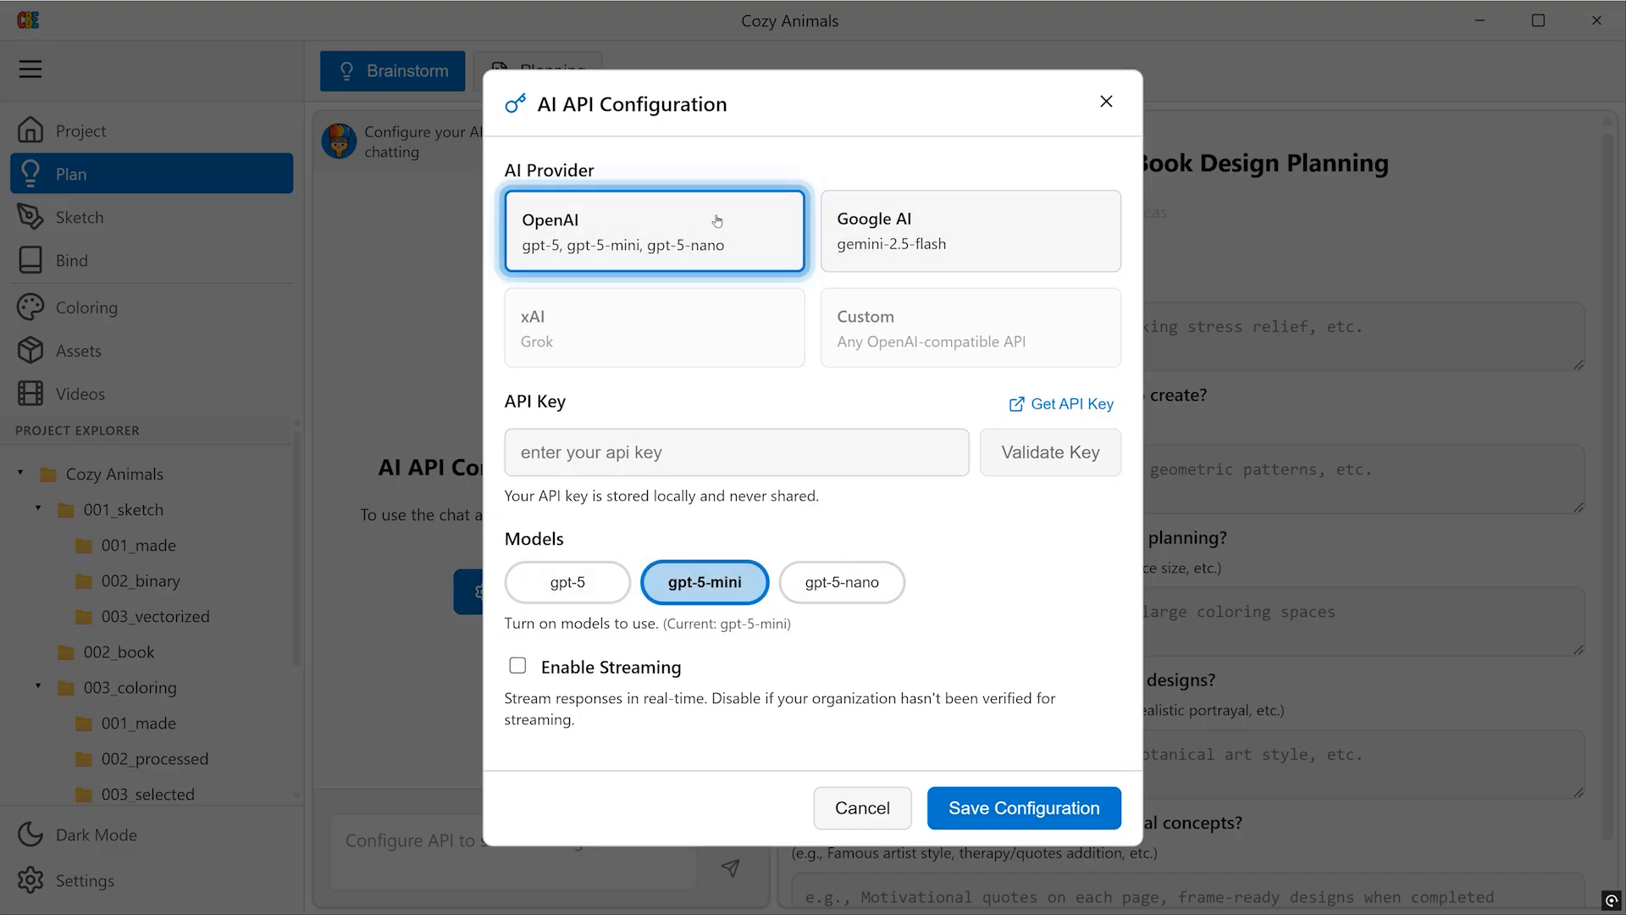
click(1072, 403)
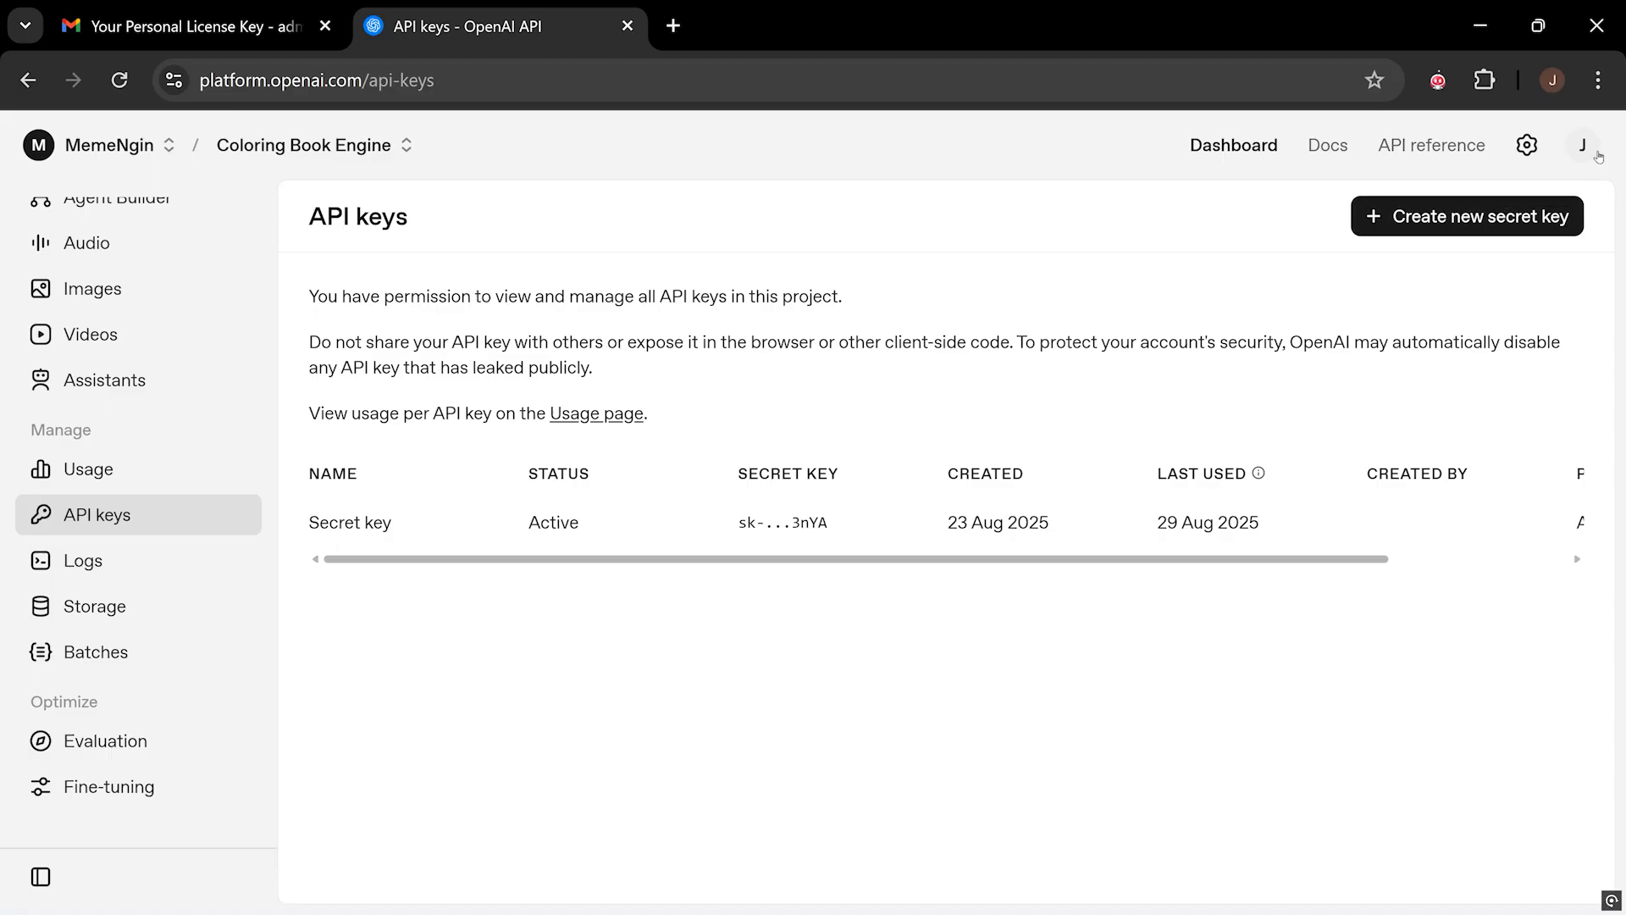
Step: Create a new OpenAI secret key named cbe_api in the Coloring Book Engine project and copy it
click(1462, 218)
text(cbe+)
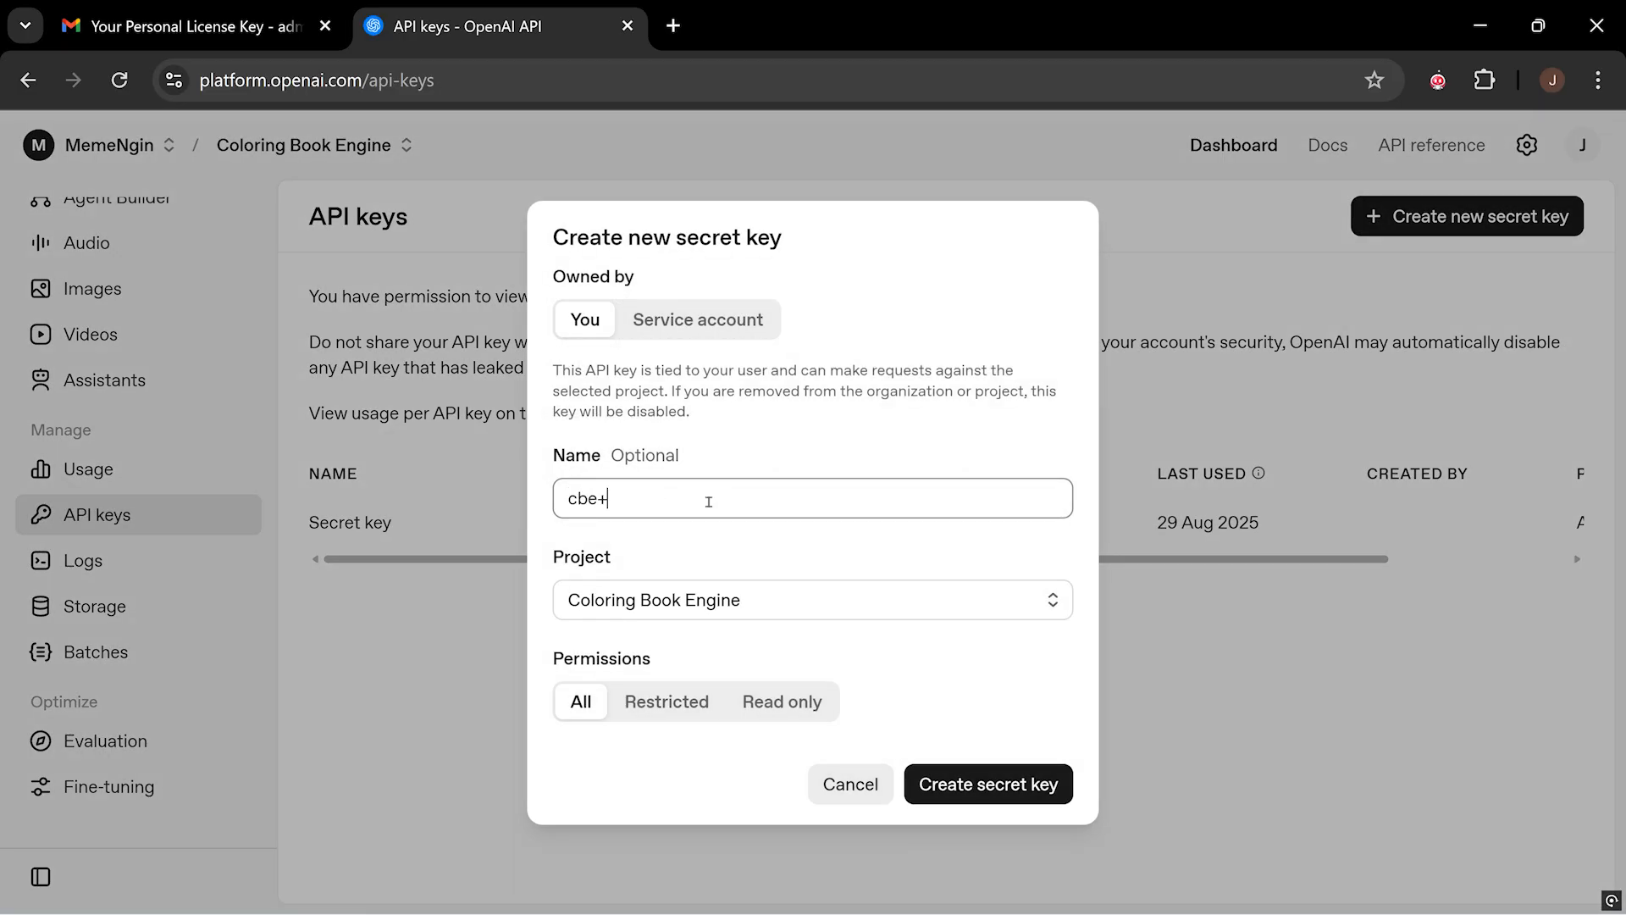
key(BackSpace)
text(_api)
click(963, 780)
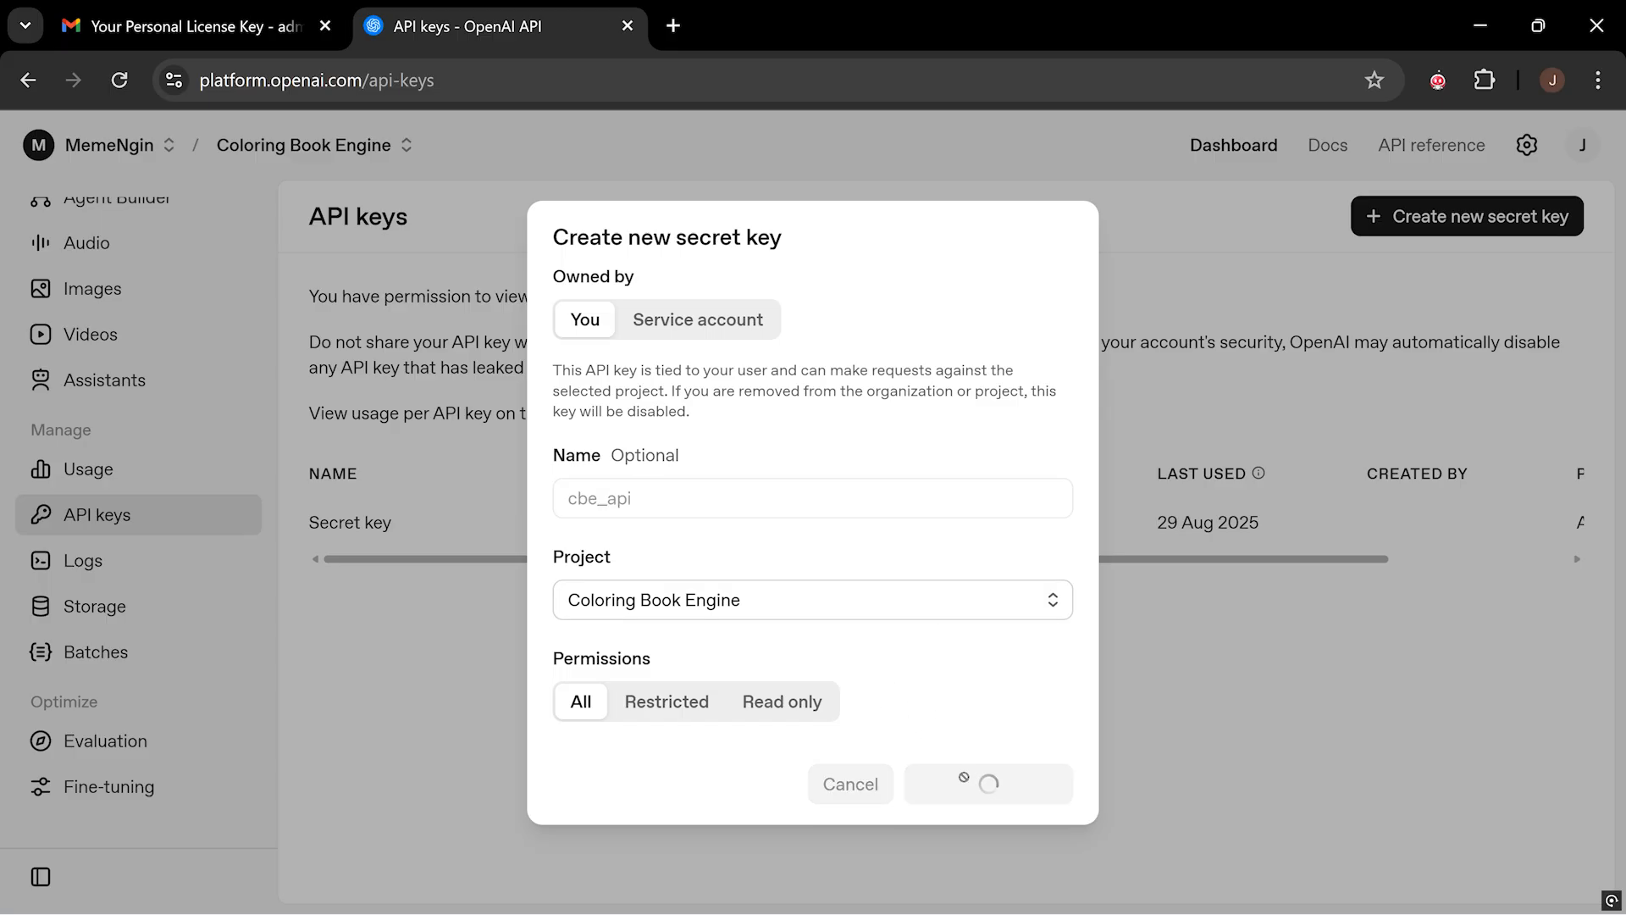
click(1006, 537)
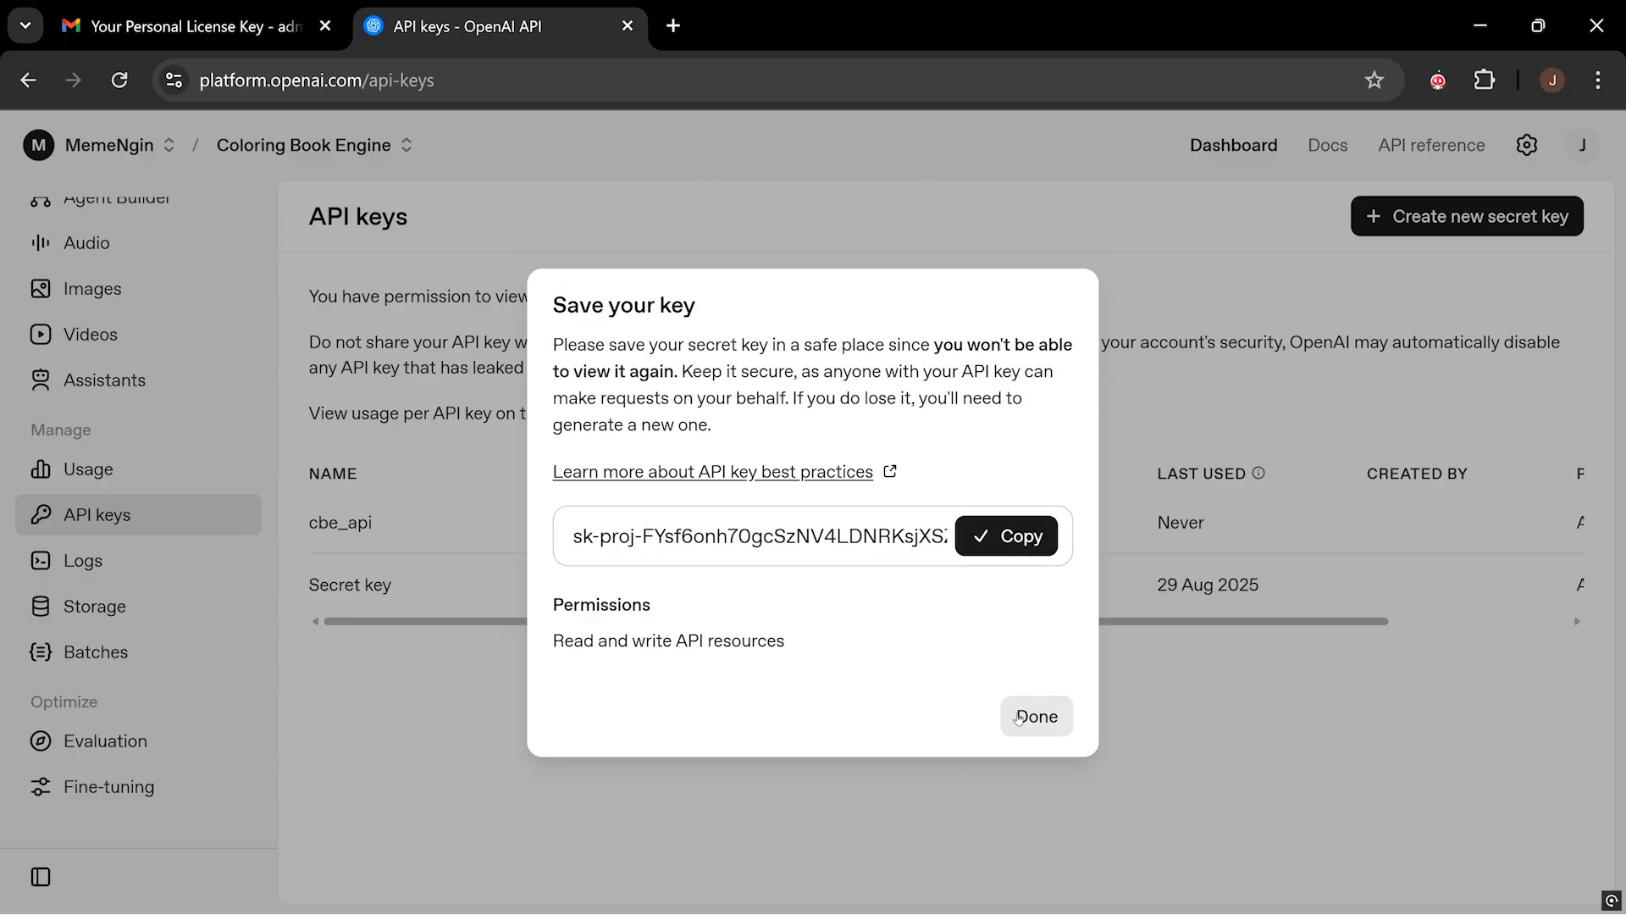
click(1016, 719)
Step: Return to Coloring Book Engine, paste the OpenAI API key, validate it and save the configuration with gpt-5-mini
key(alt+Tab)
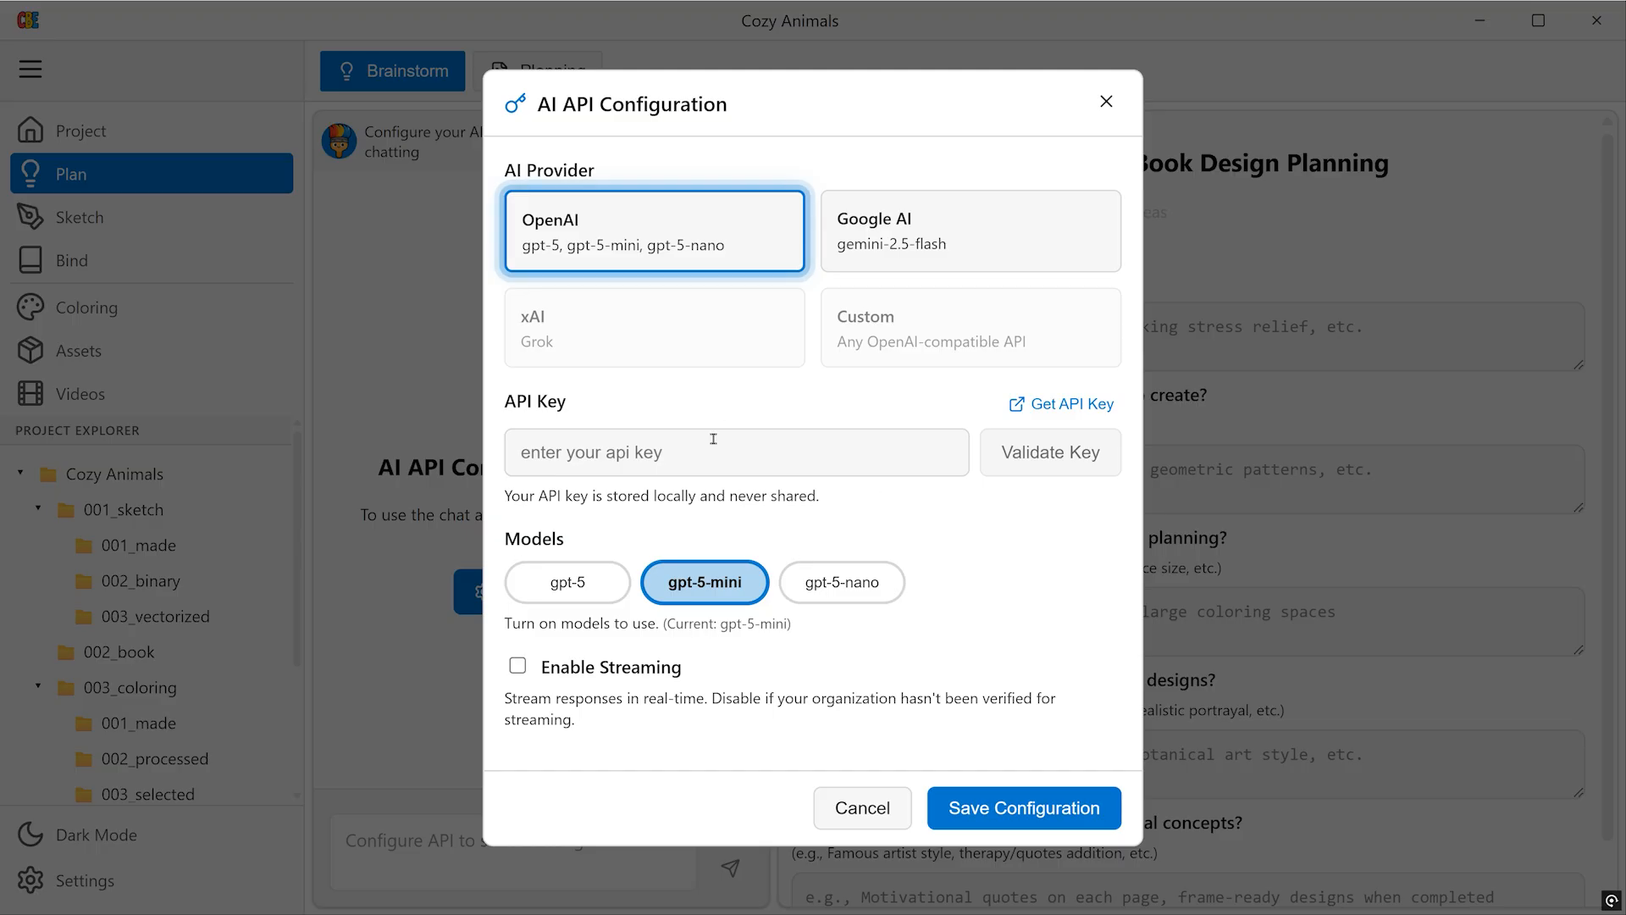
click(714, 451)
key(ctrl+v)
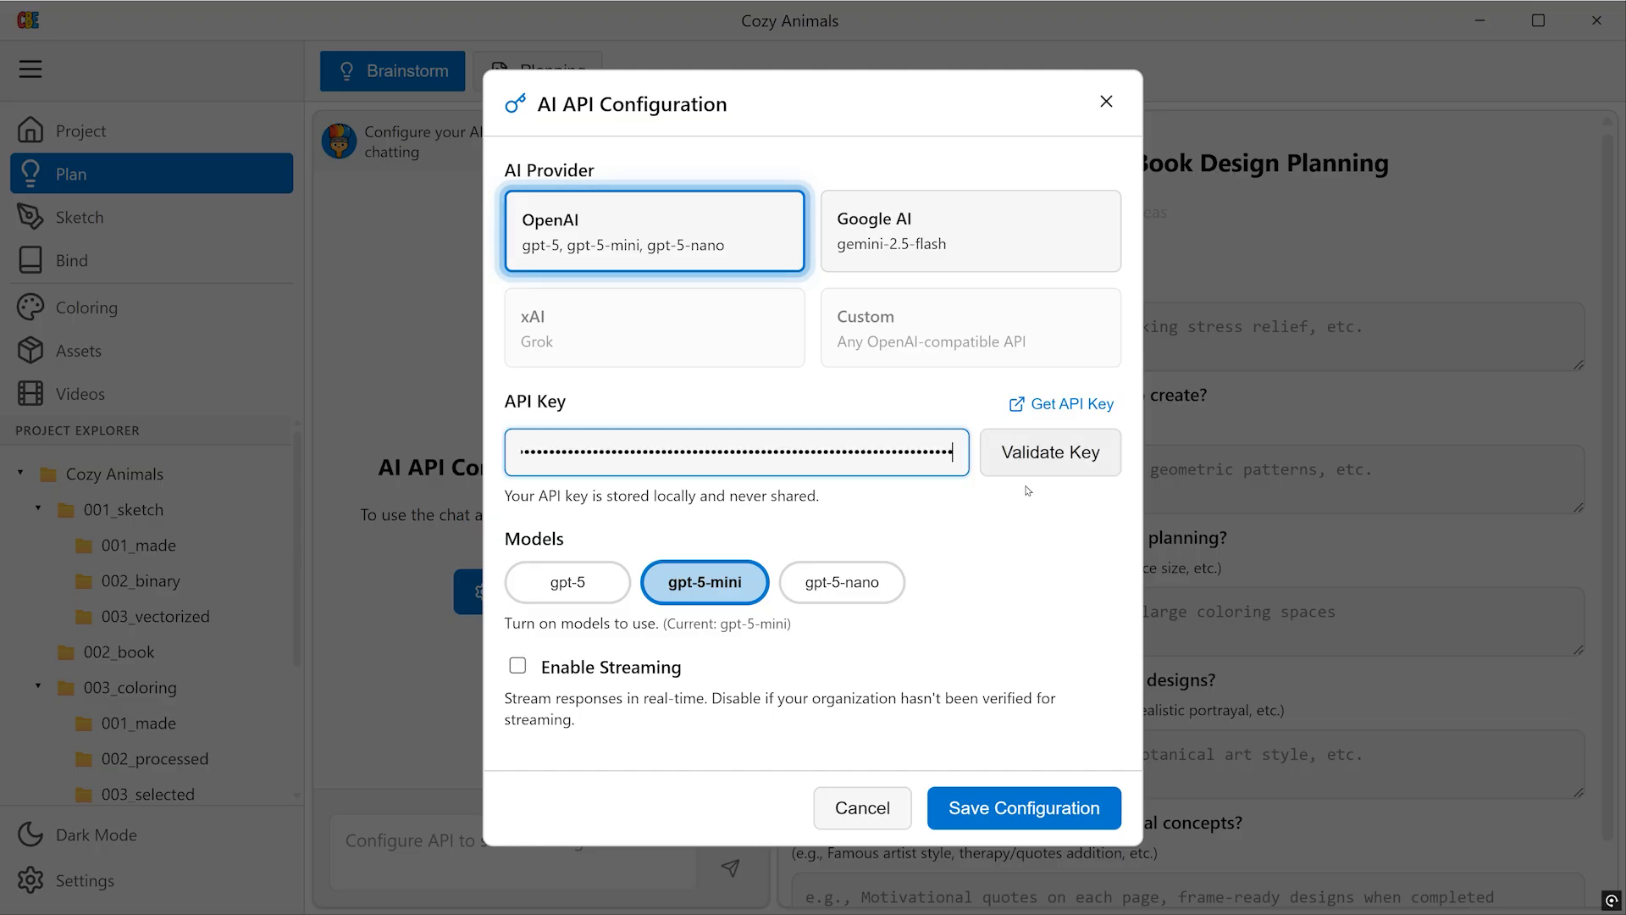
click(1051, 457)
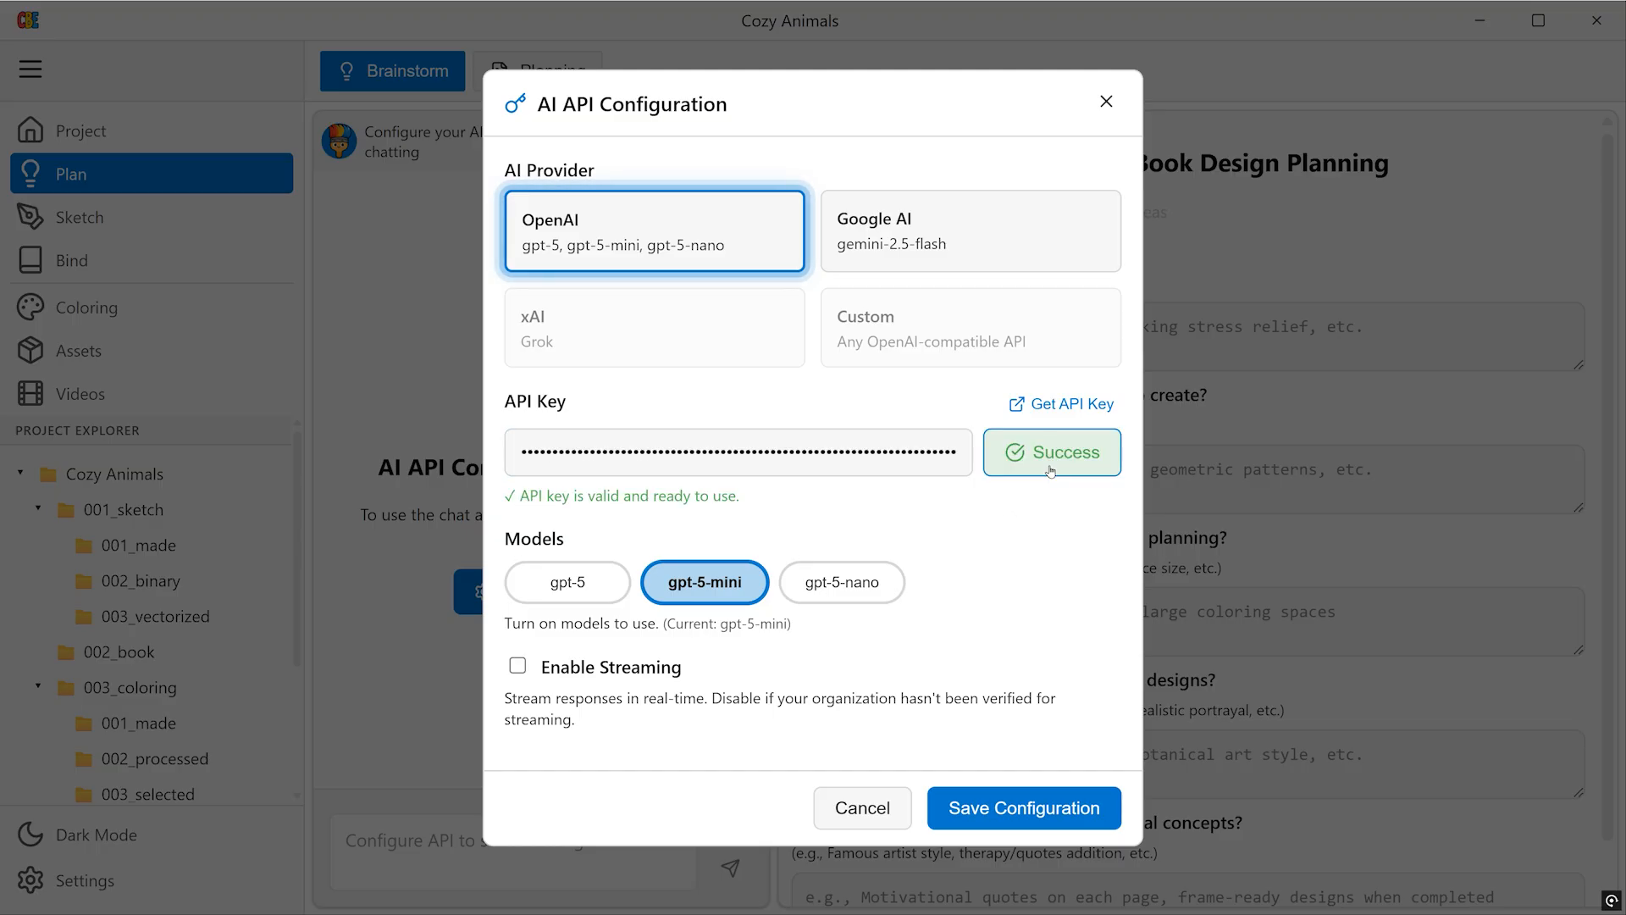
click(1047, 811)
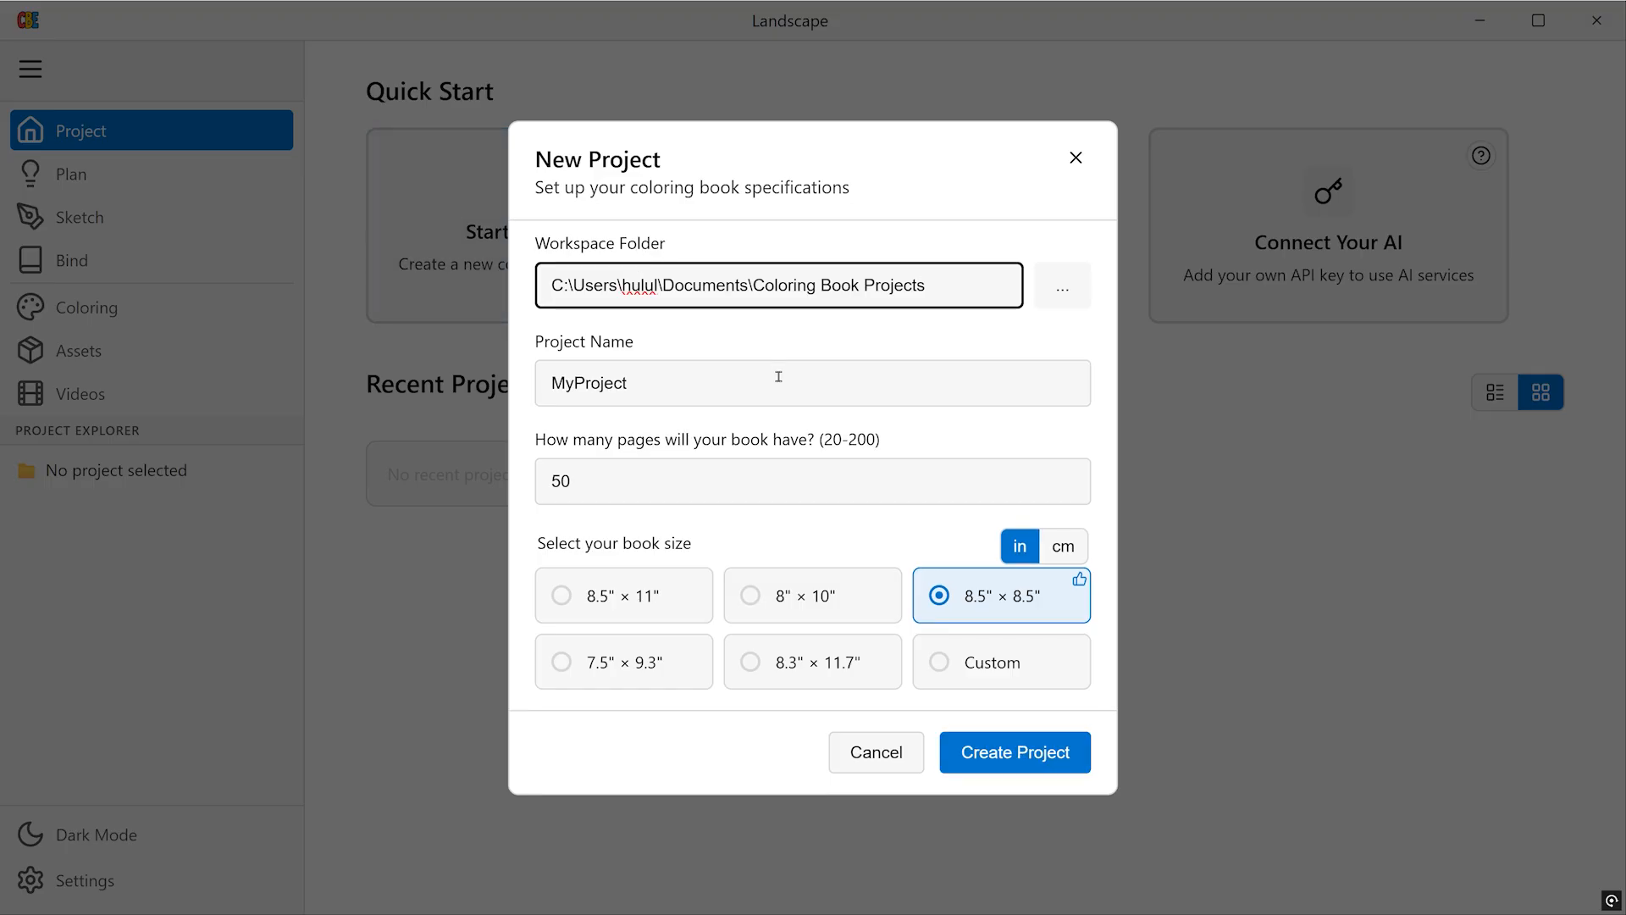
Step: Name the new project Cozy Animals and create it with 50 pages at the 8.5" × 8.5" book size
click(778, 377)
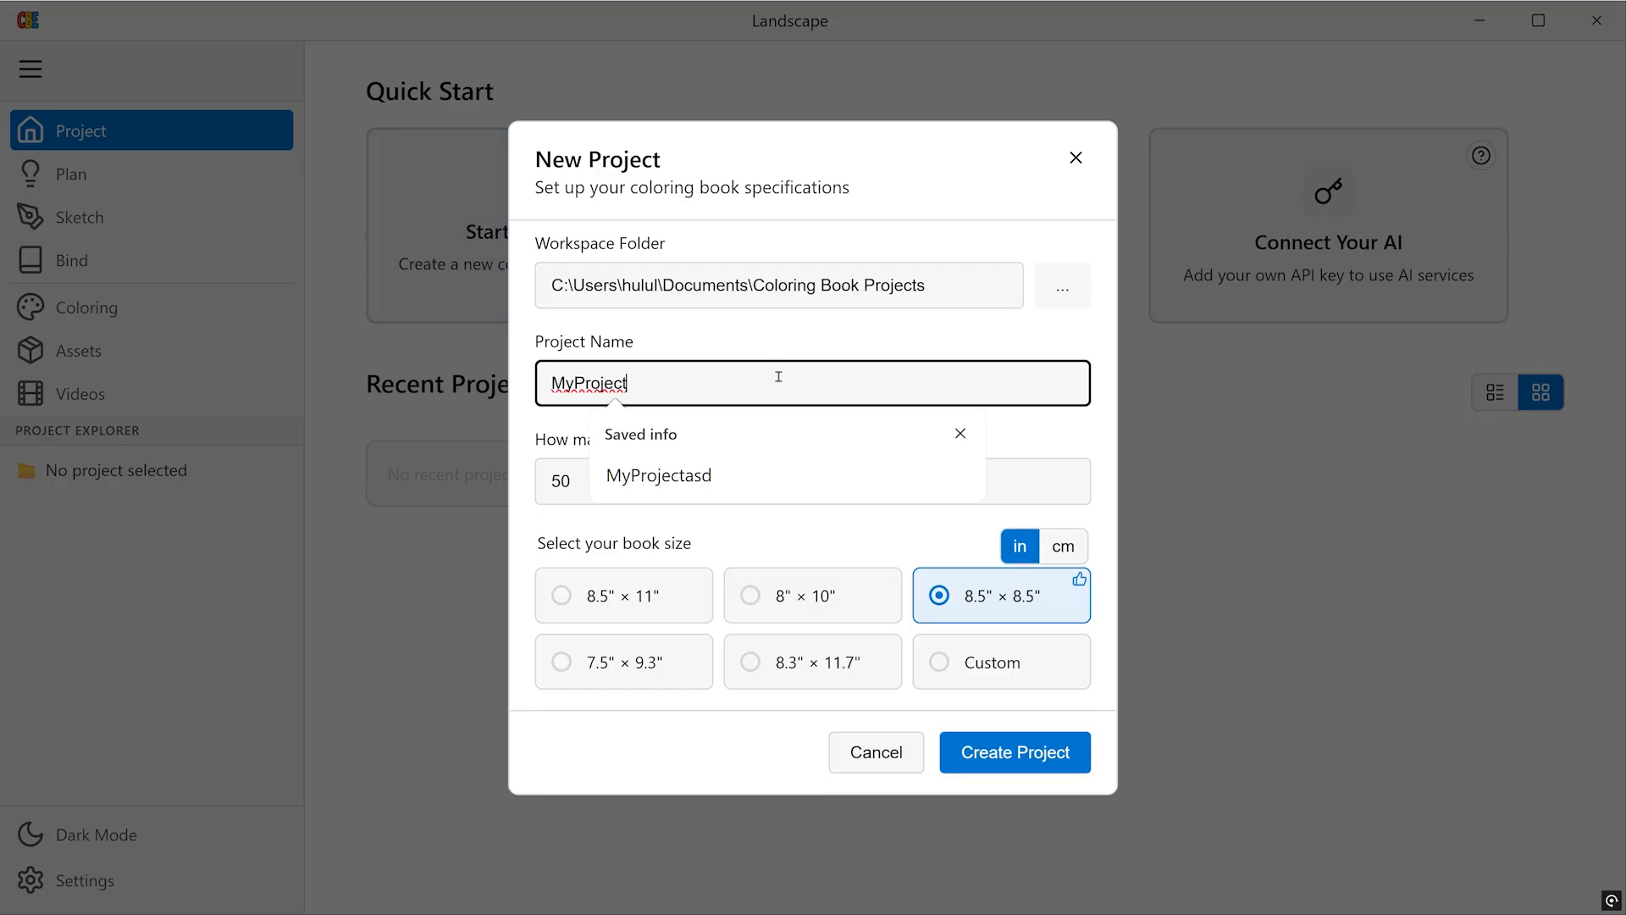
key(ctrl+a)
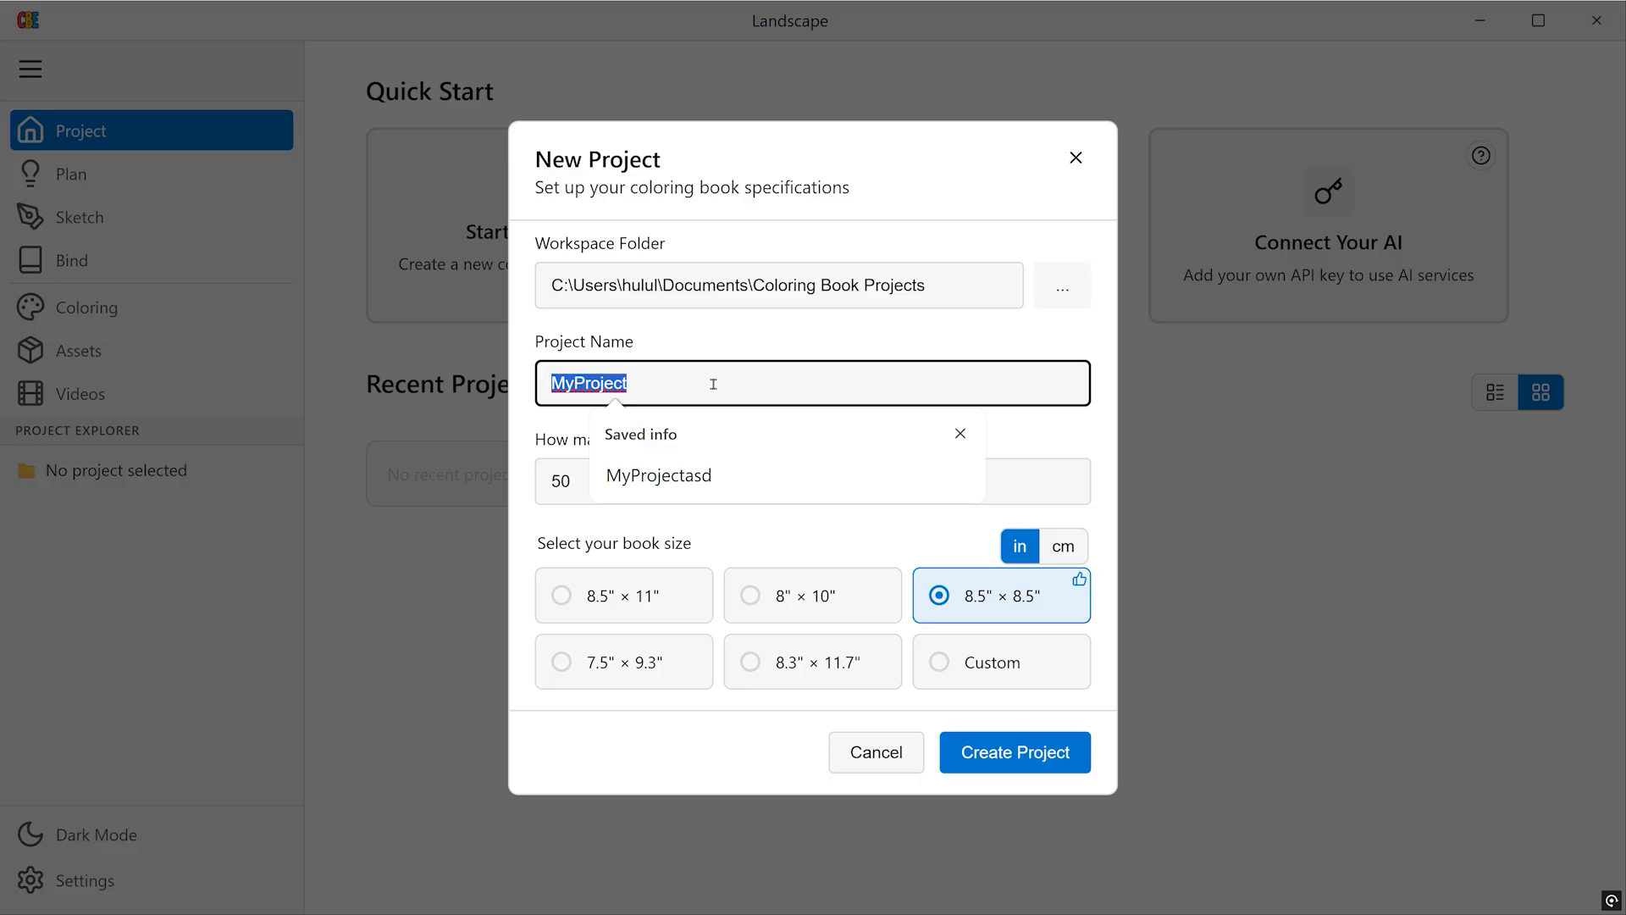
text(Cozy Animals)
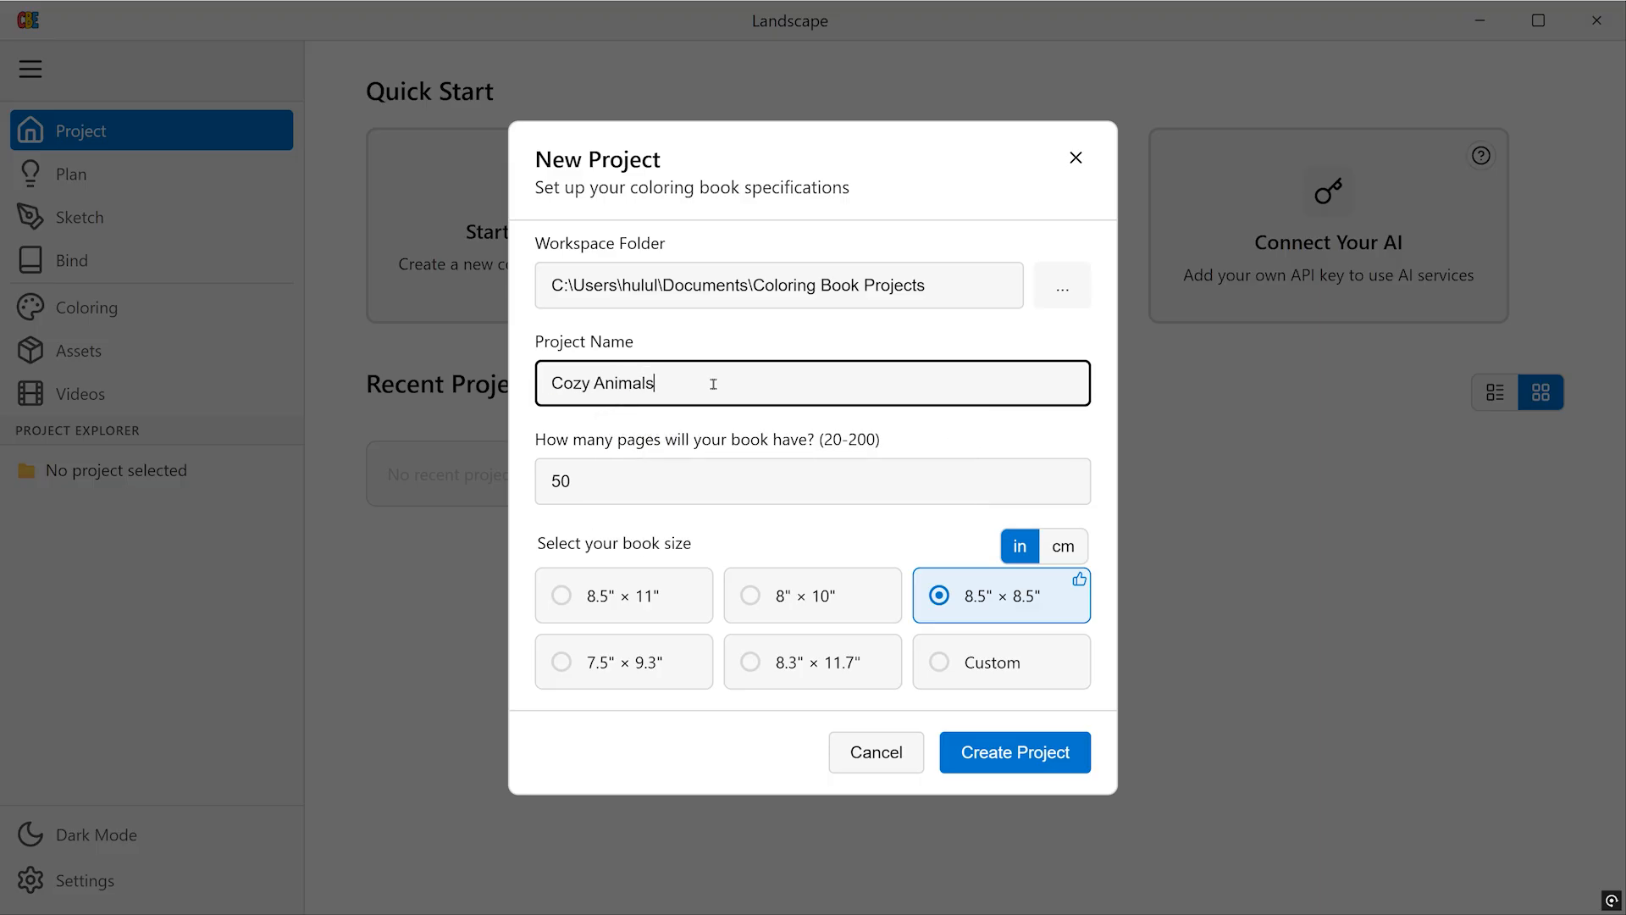
click(627, 467)
key(ctrl+a)
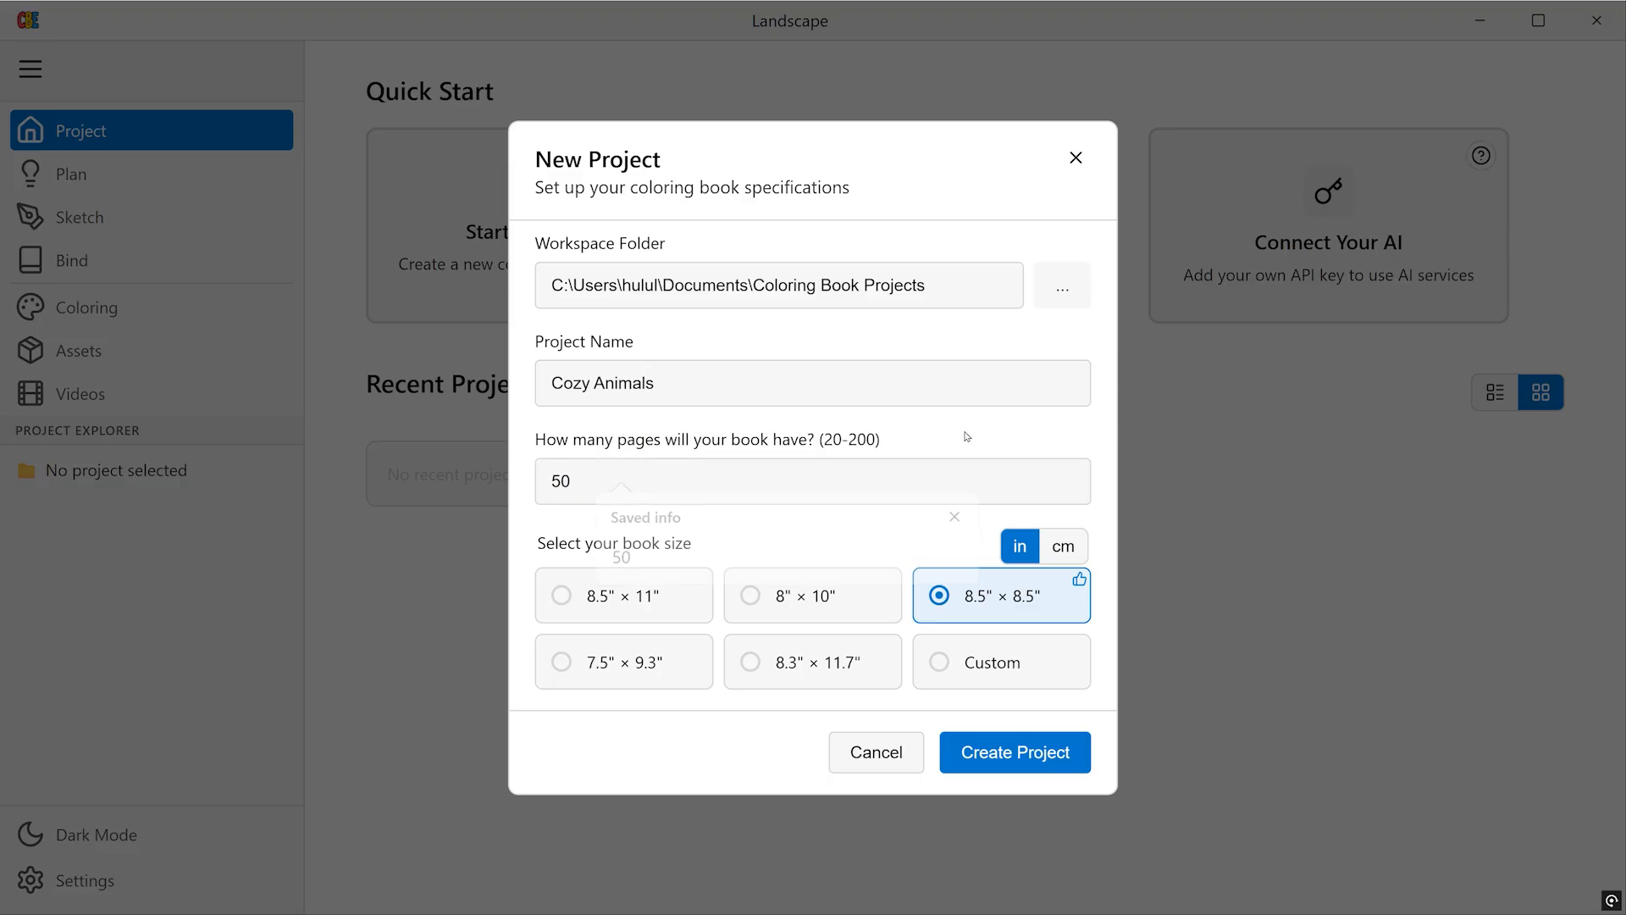
click(1029, 754)
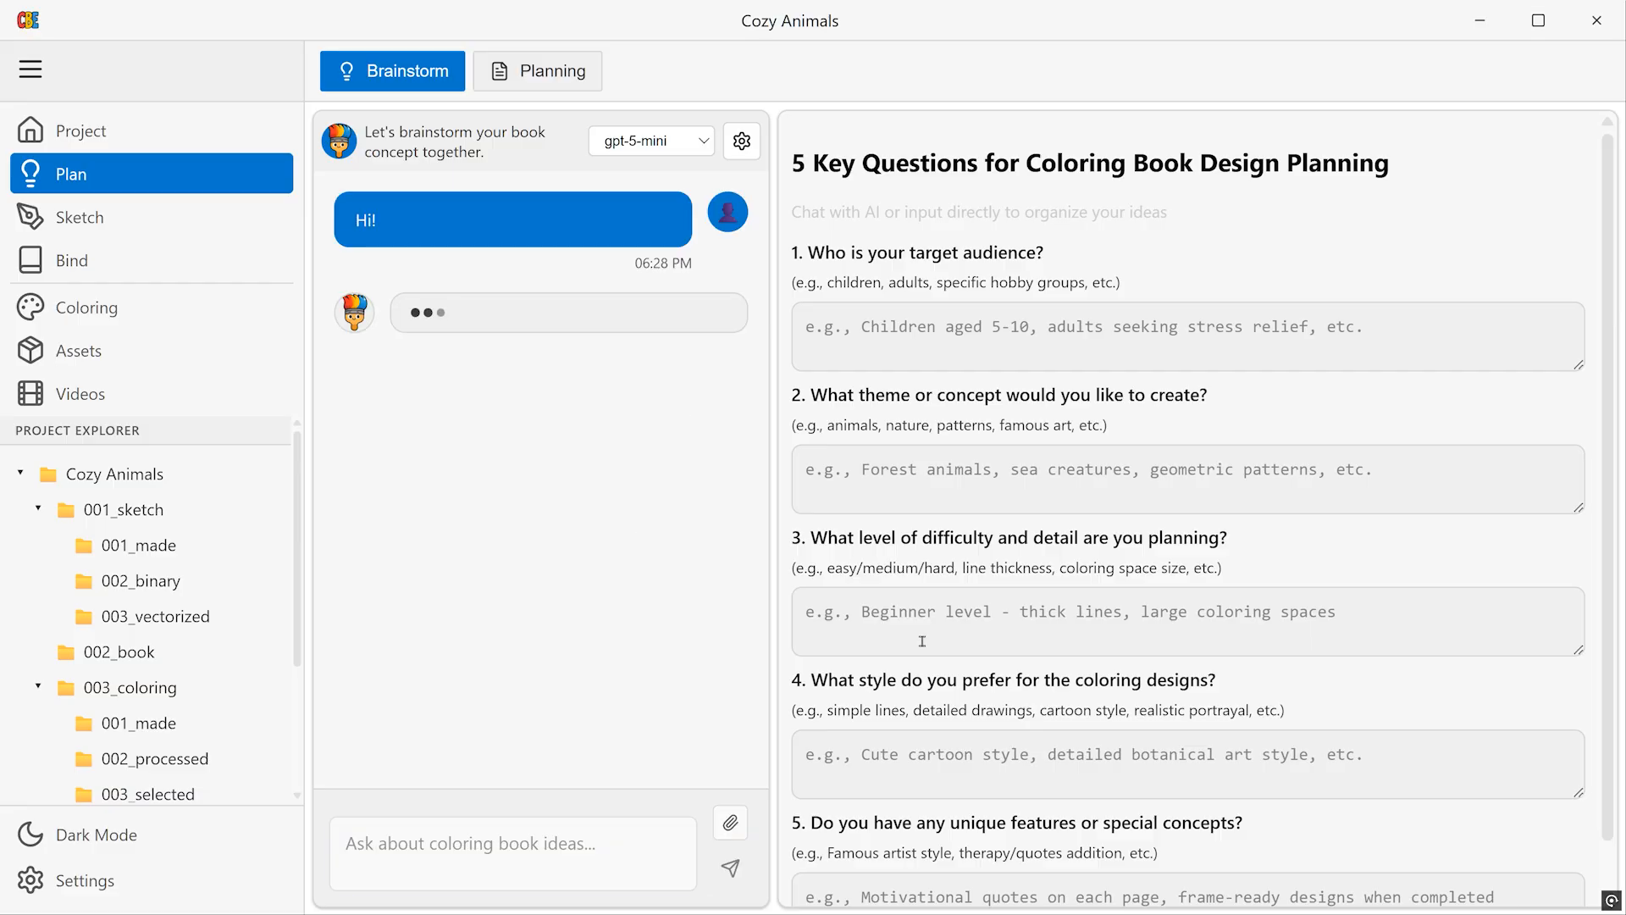
Step: Tell the brainstorm chat the audience is adults and teens wanting something relaxing after work or school, yet beginner-friendly so kids enjoy it too
text(I'm aiming for adults)
text( and teens, honestly. People who want something relaxing after work)
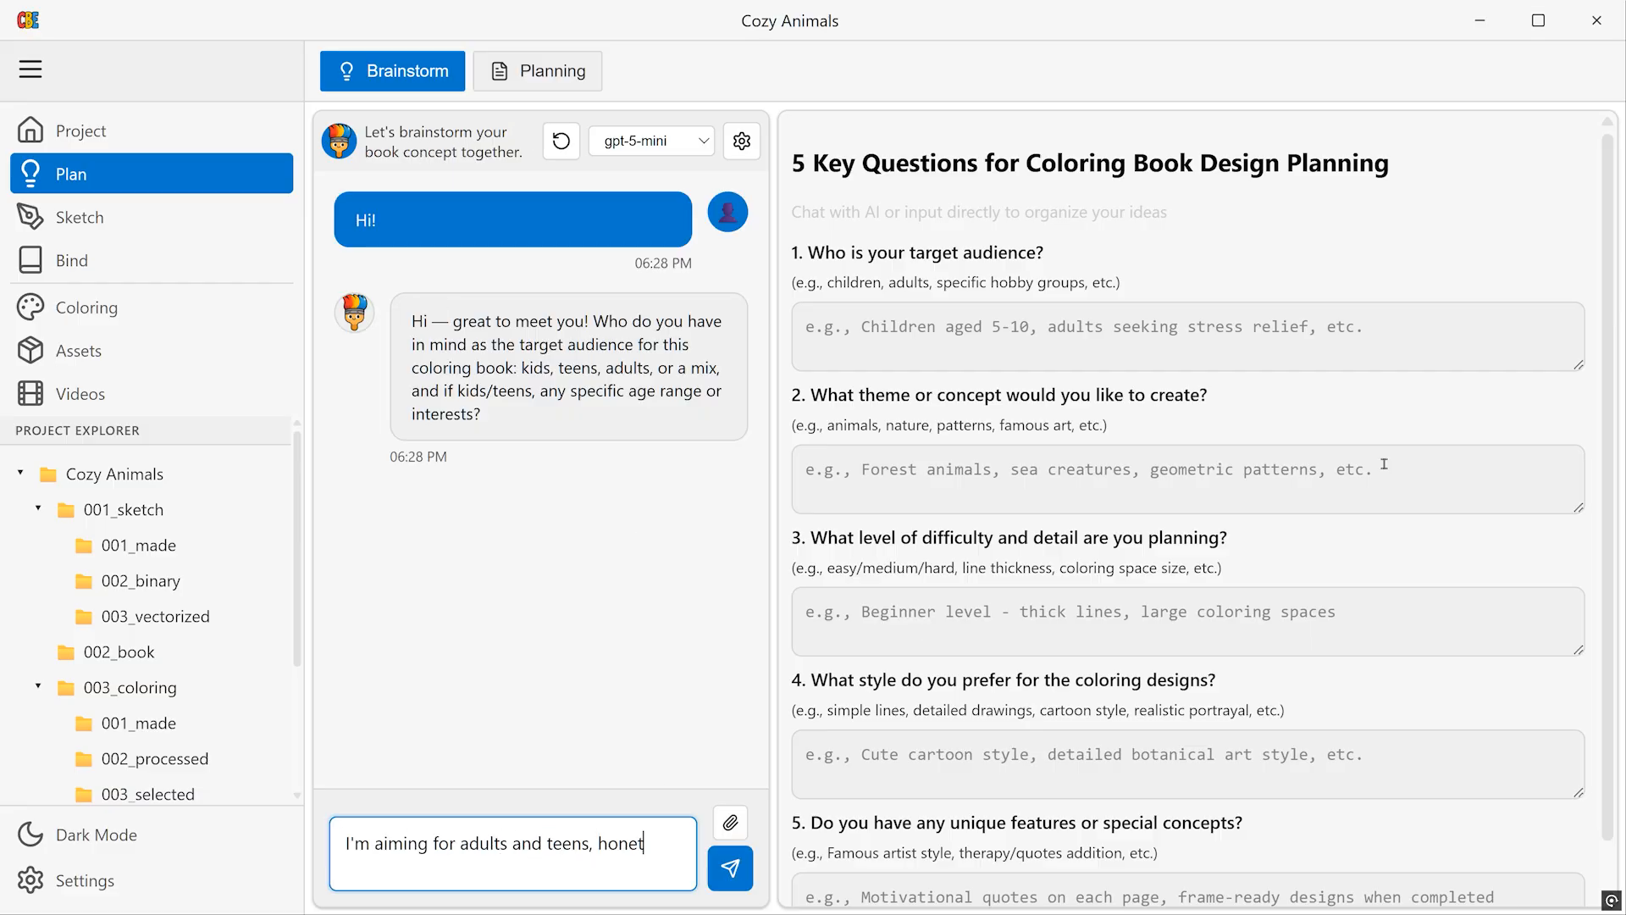
text( or school. But I also want it to be beginner-friendly, so kids could enjoy it too.)
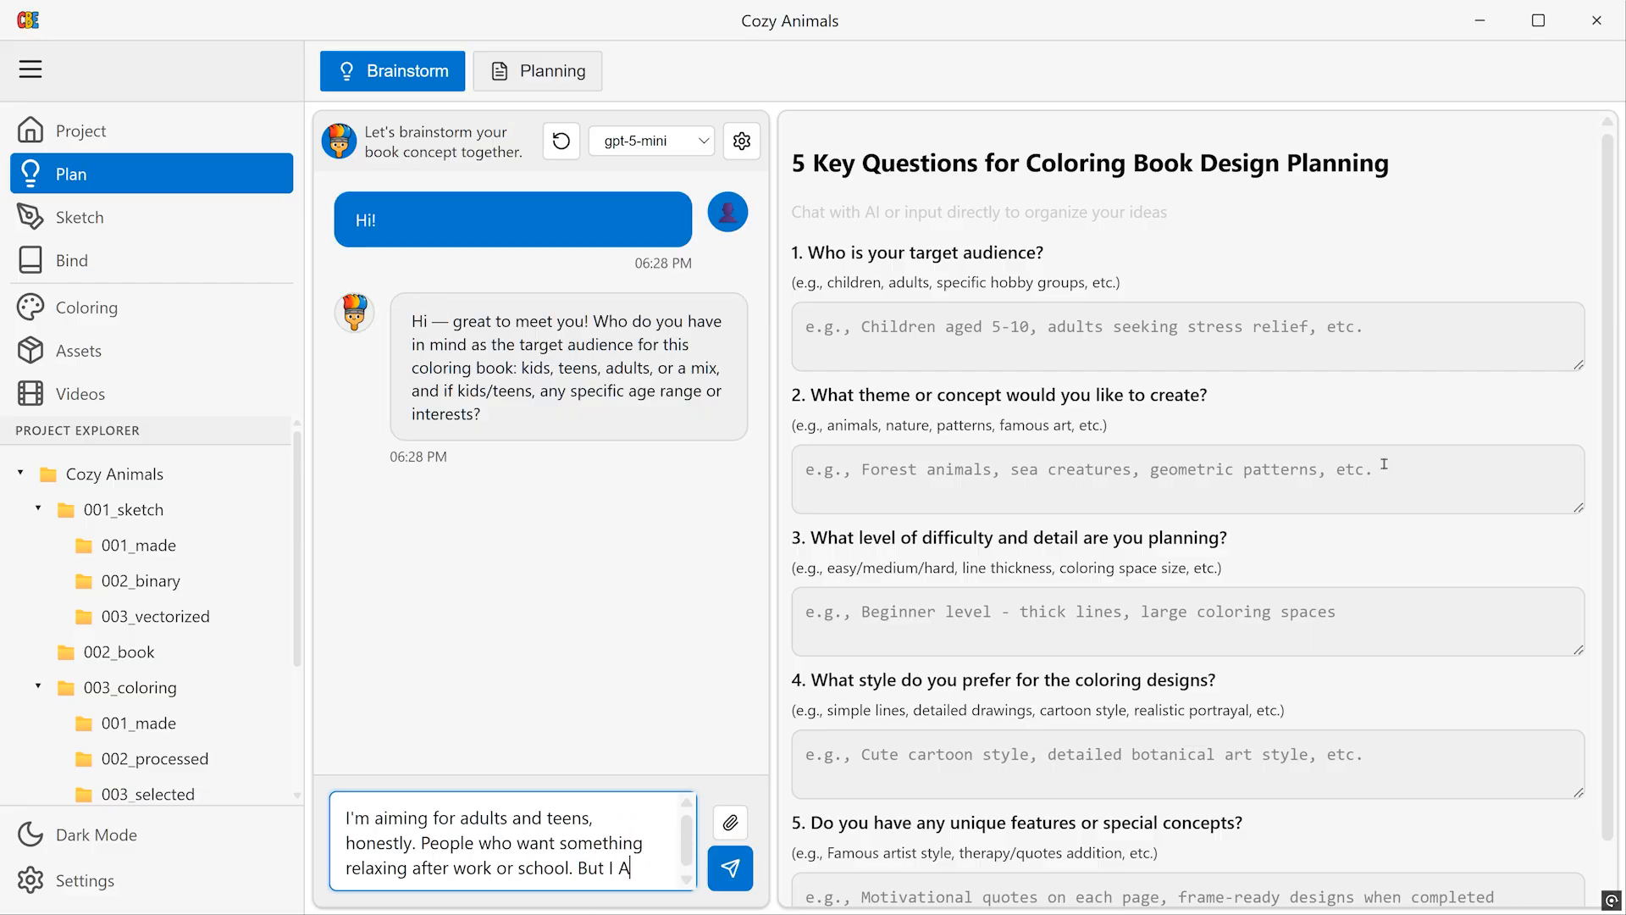
key(Return)
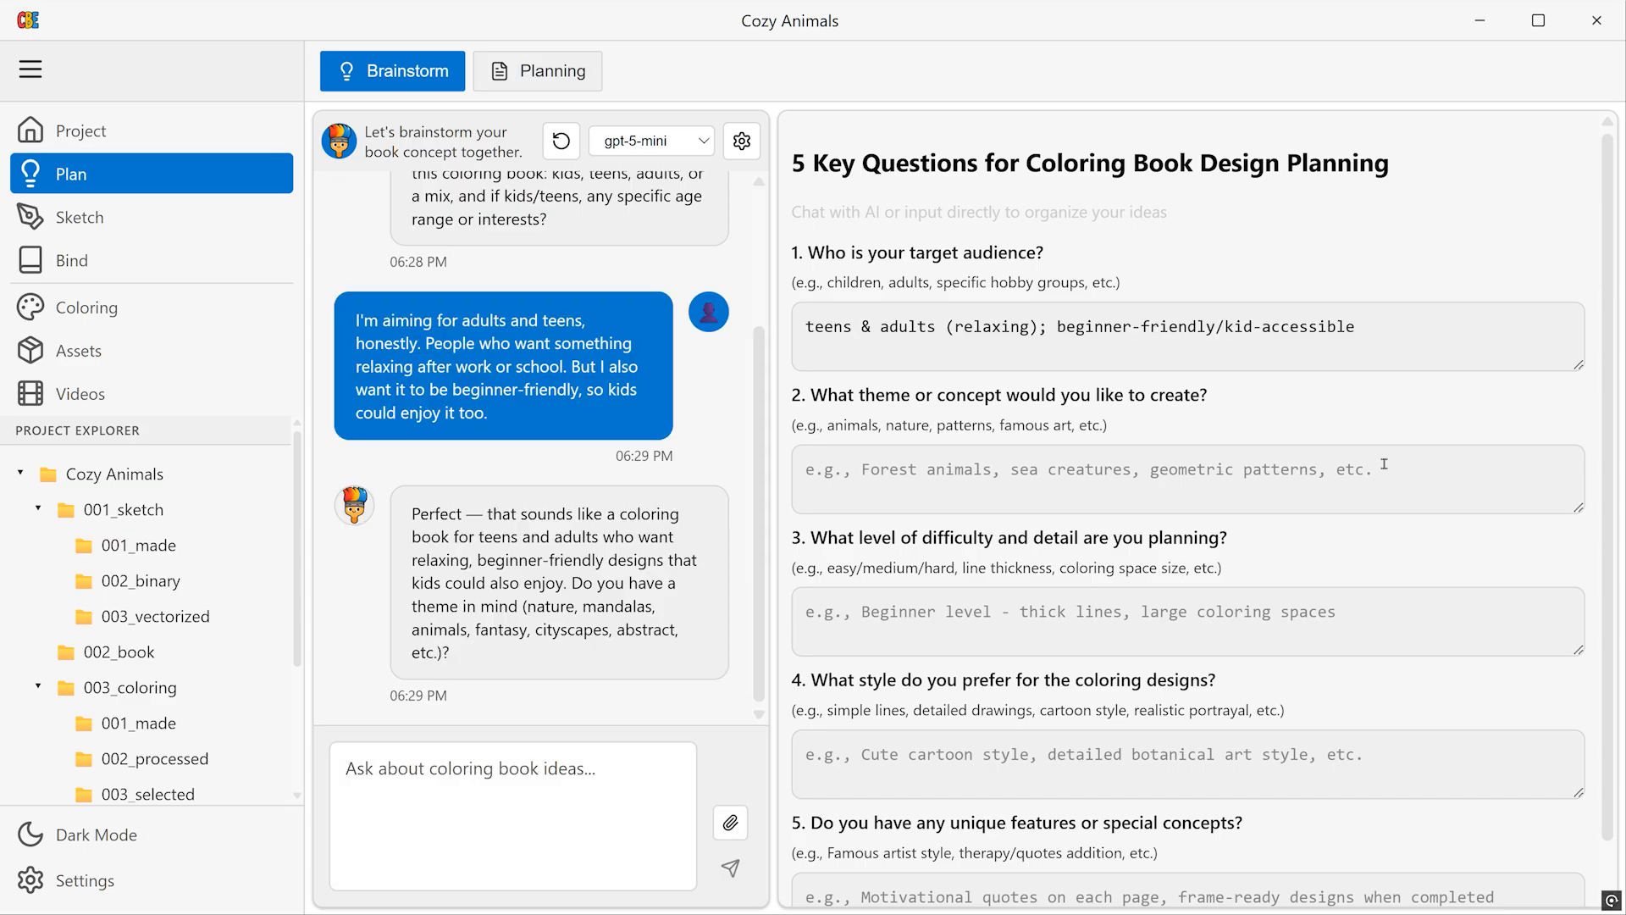
Step: Reply that the theme is cozy cute animals in everyday "comfort" scenes: warm drinks, reading books, baking and movie night, feeling like a cozy day
text(Cozy cute animals in everyday "comfort" scenes. Li)
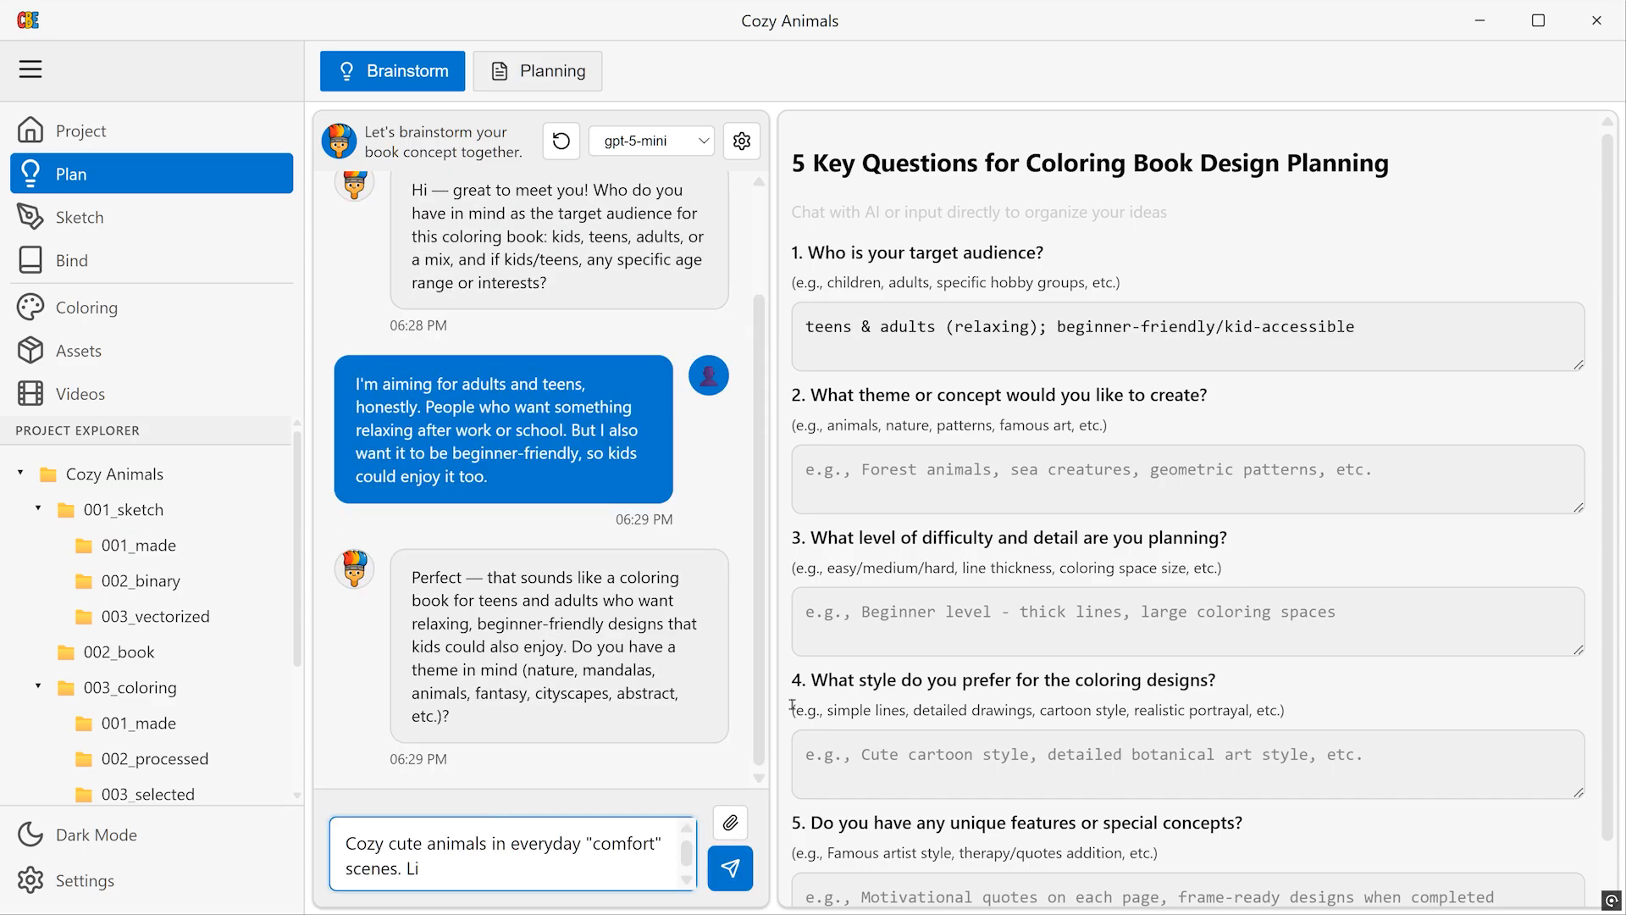
text(ke animals having a warm drink, reading books, baking, movie night, that kind of vibe. something that feels like a cozy day.)
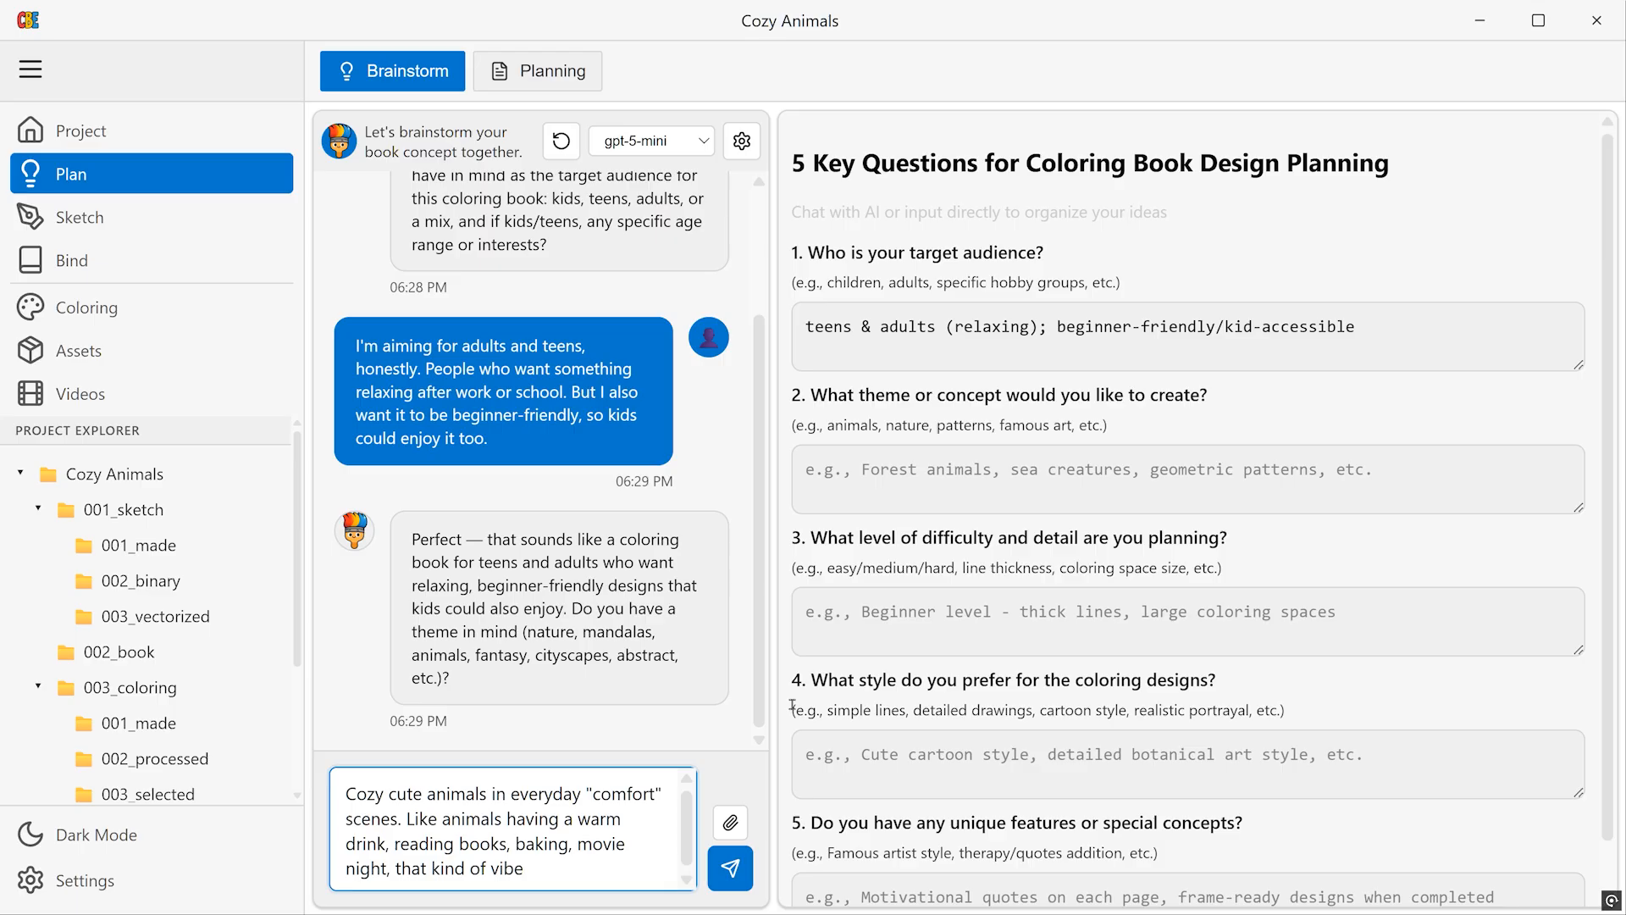
key(Return)
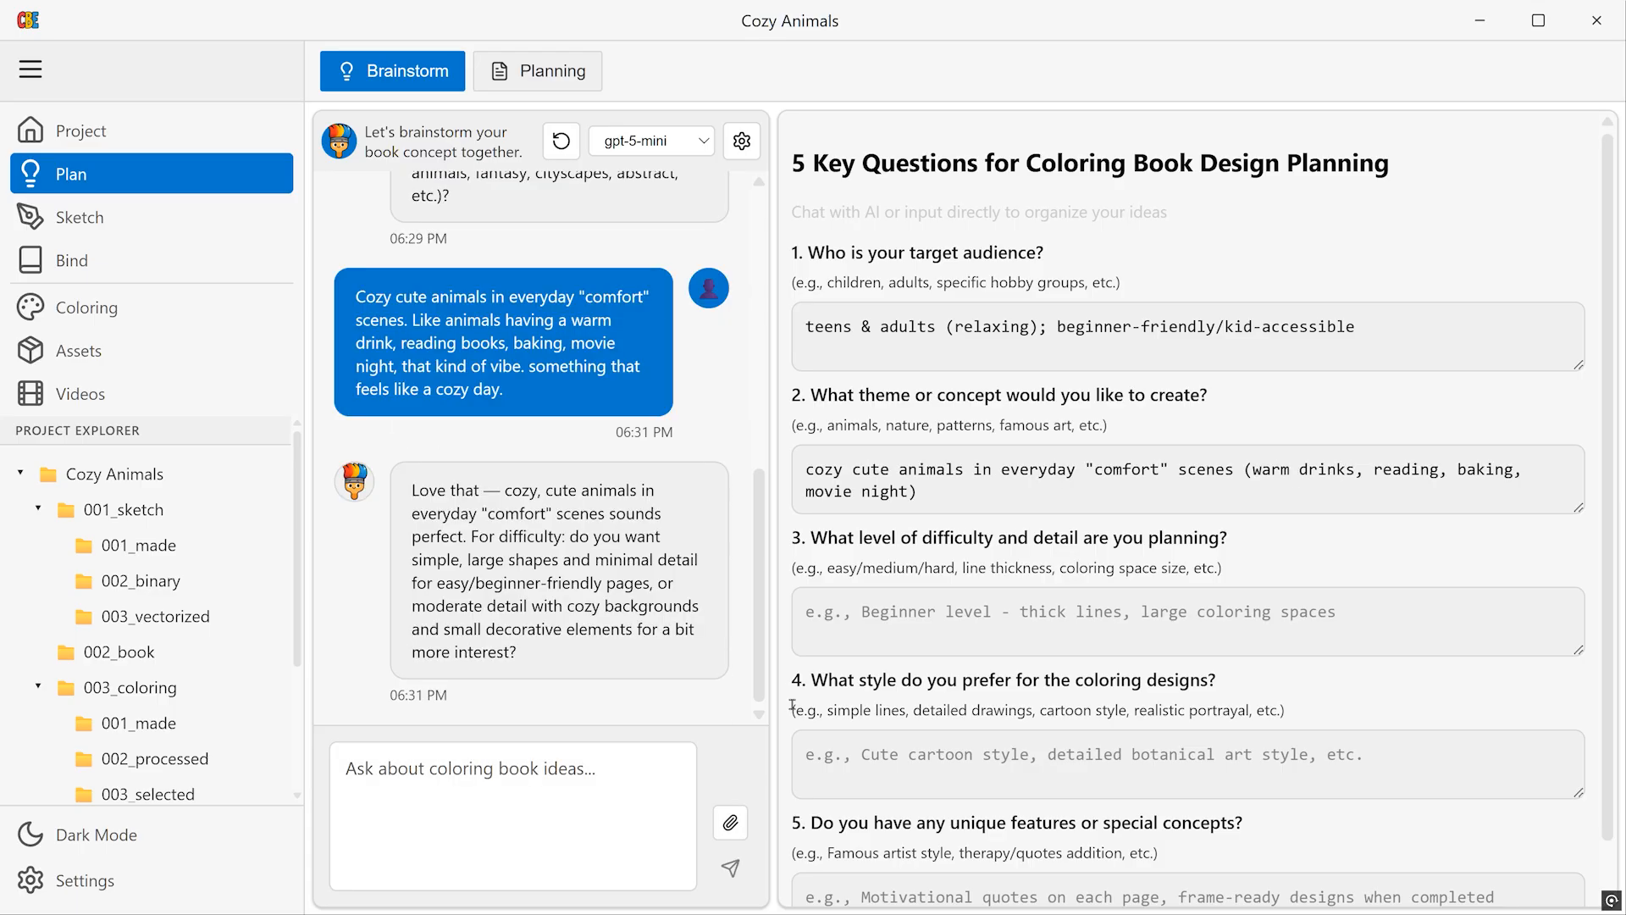
Step: Answer that the difficulty should be easy, bold and satisfying, without tons of tiny details, fast to color, with big shapes and clean spaces
click(590, 755)
text(Easy, bold, and satisfying. I don't want tons of tiny details. Just e)
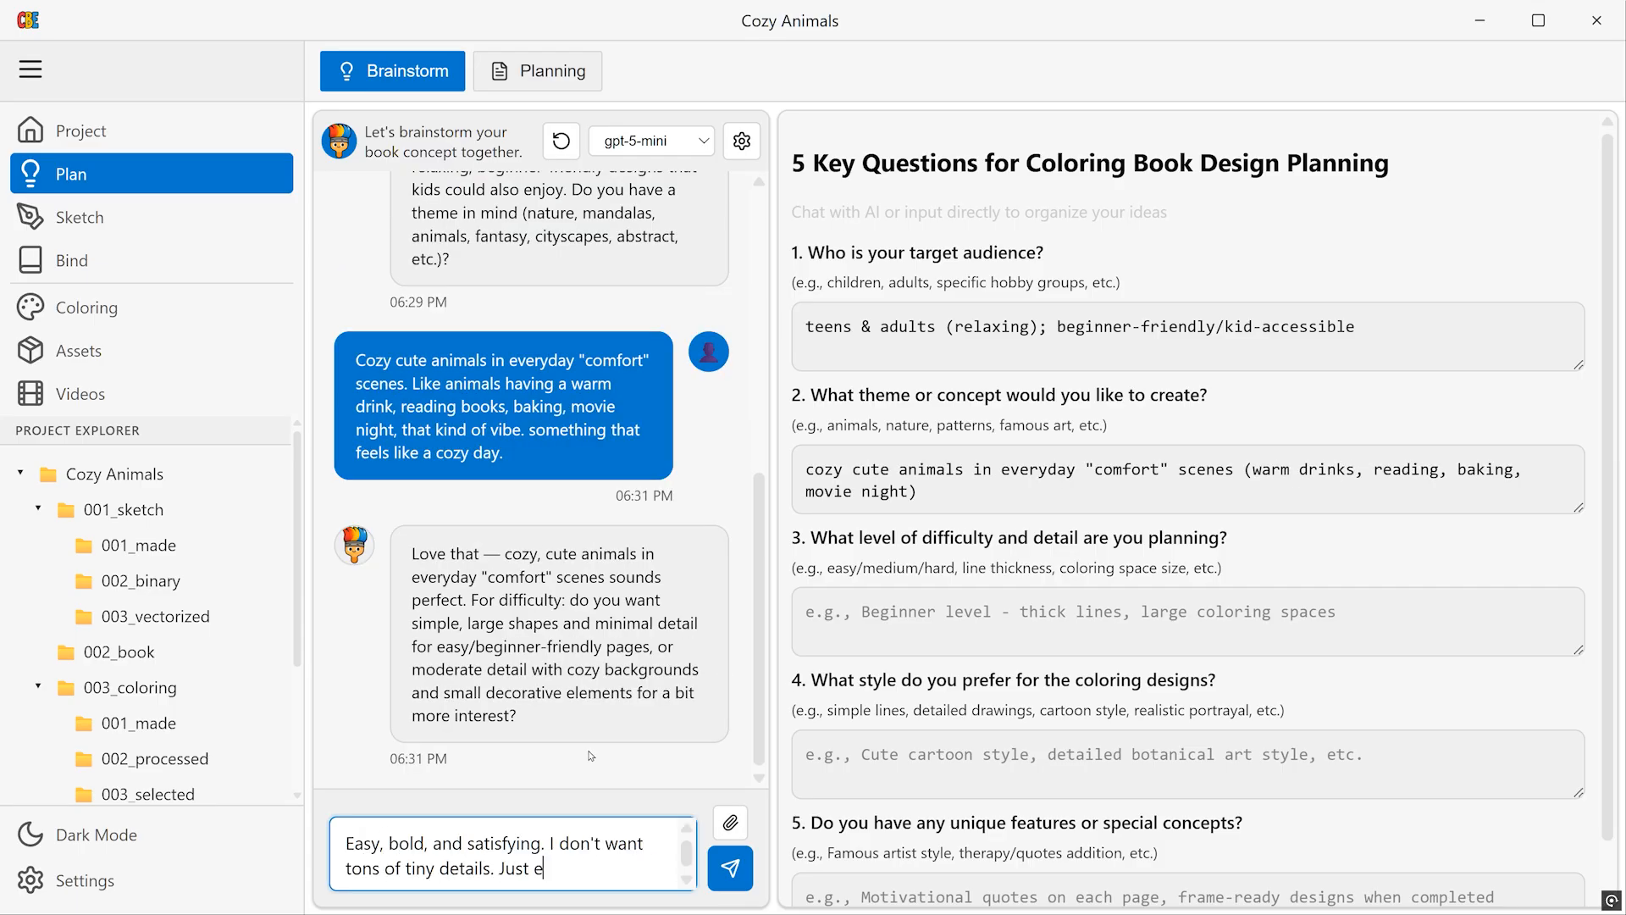
text(nough detail to feel cute and complete, but still fast to color without stress. Big shapes)
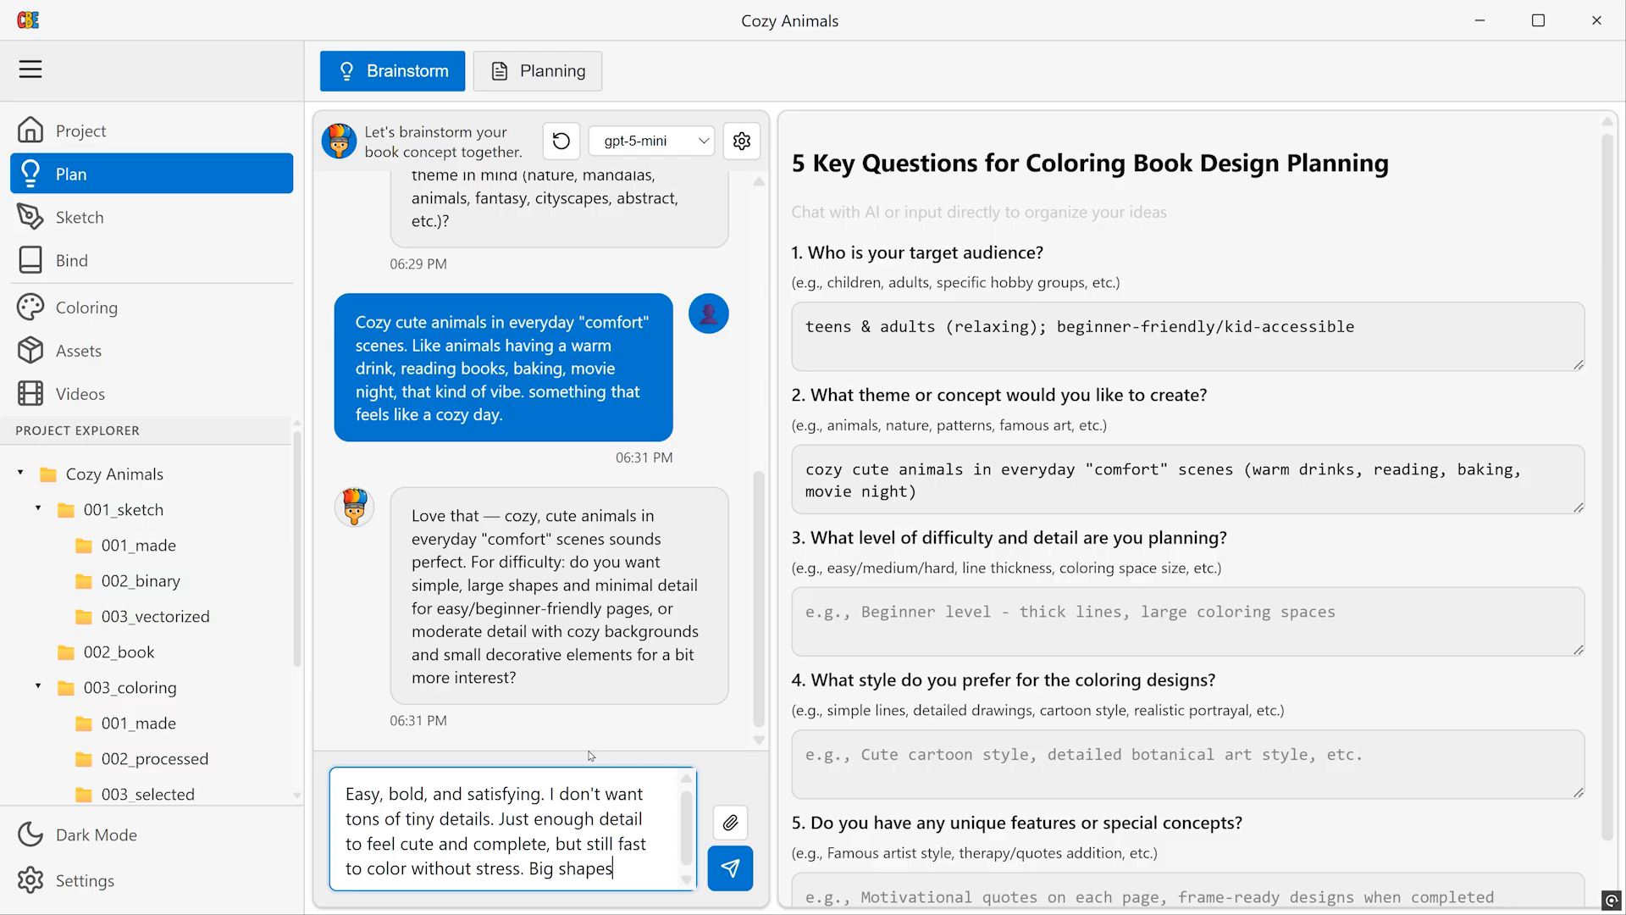
text(, clean spaces.)
key(Return)
Step: Describe the style as cute, simple cottagecore / hygge, with friendly, expressive, not too complex animals as the main focus of the page
click(572, 796)
text(Cute and simple,)
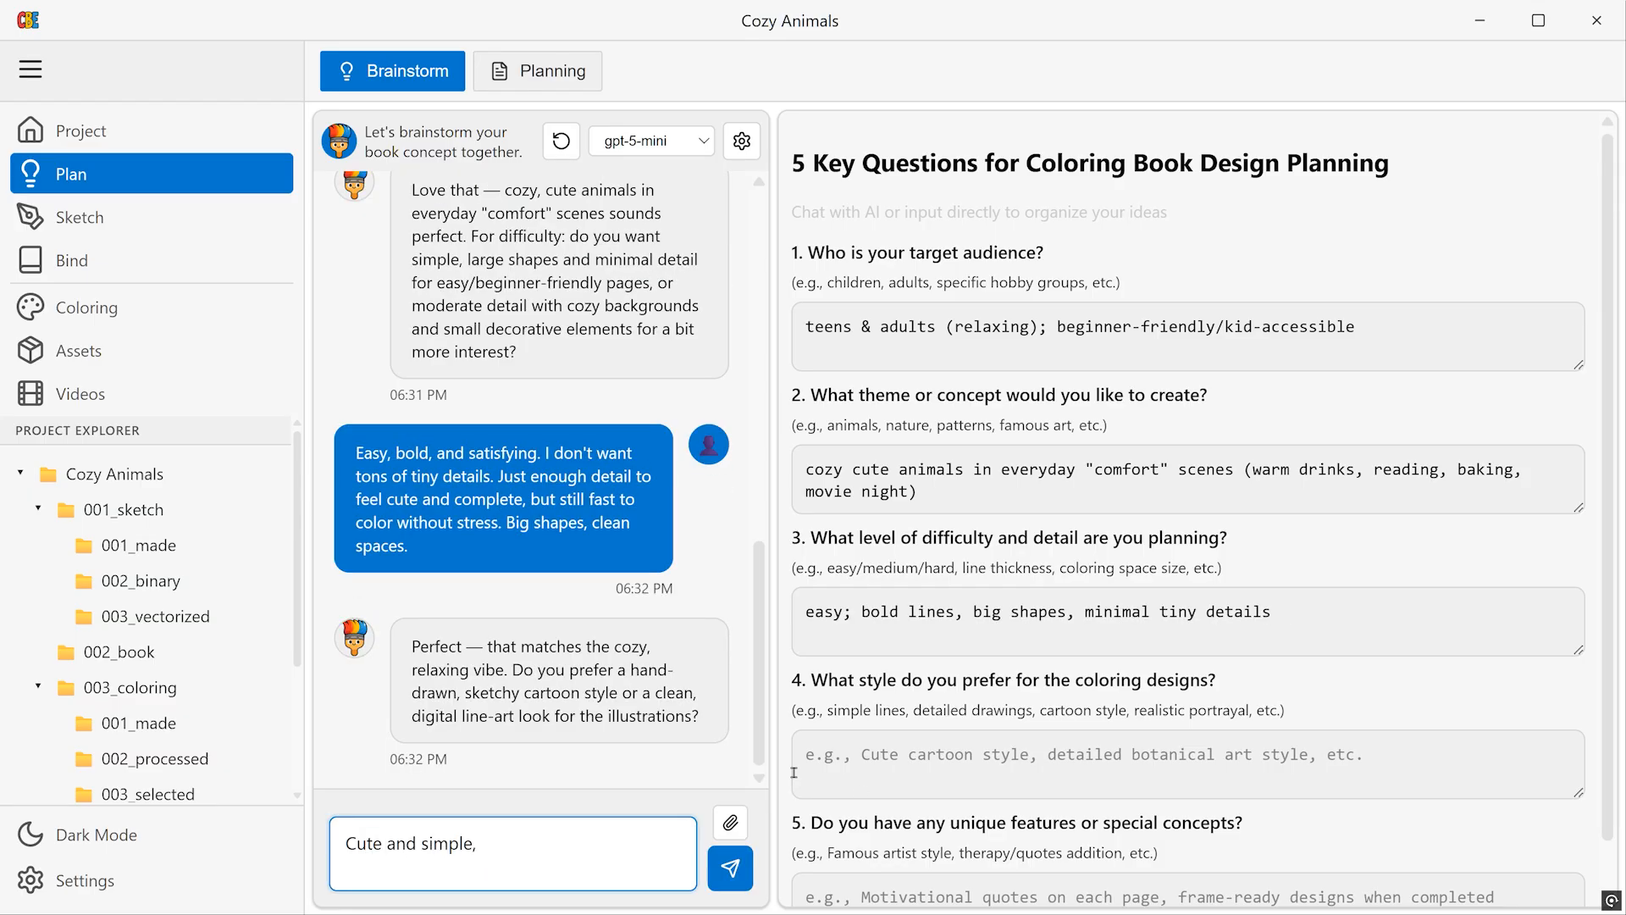
text( kind of cottagecore / hygge vibes. The animals should feel friendly and expressive, but )
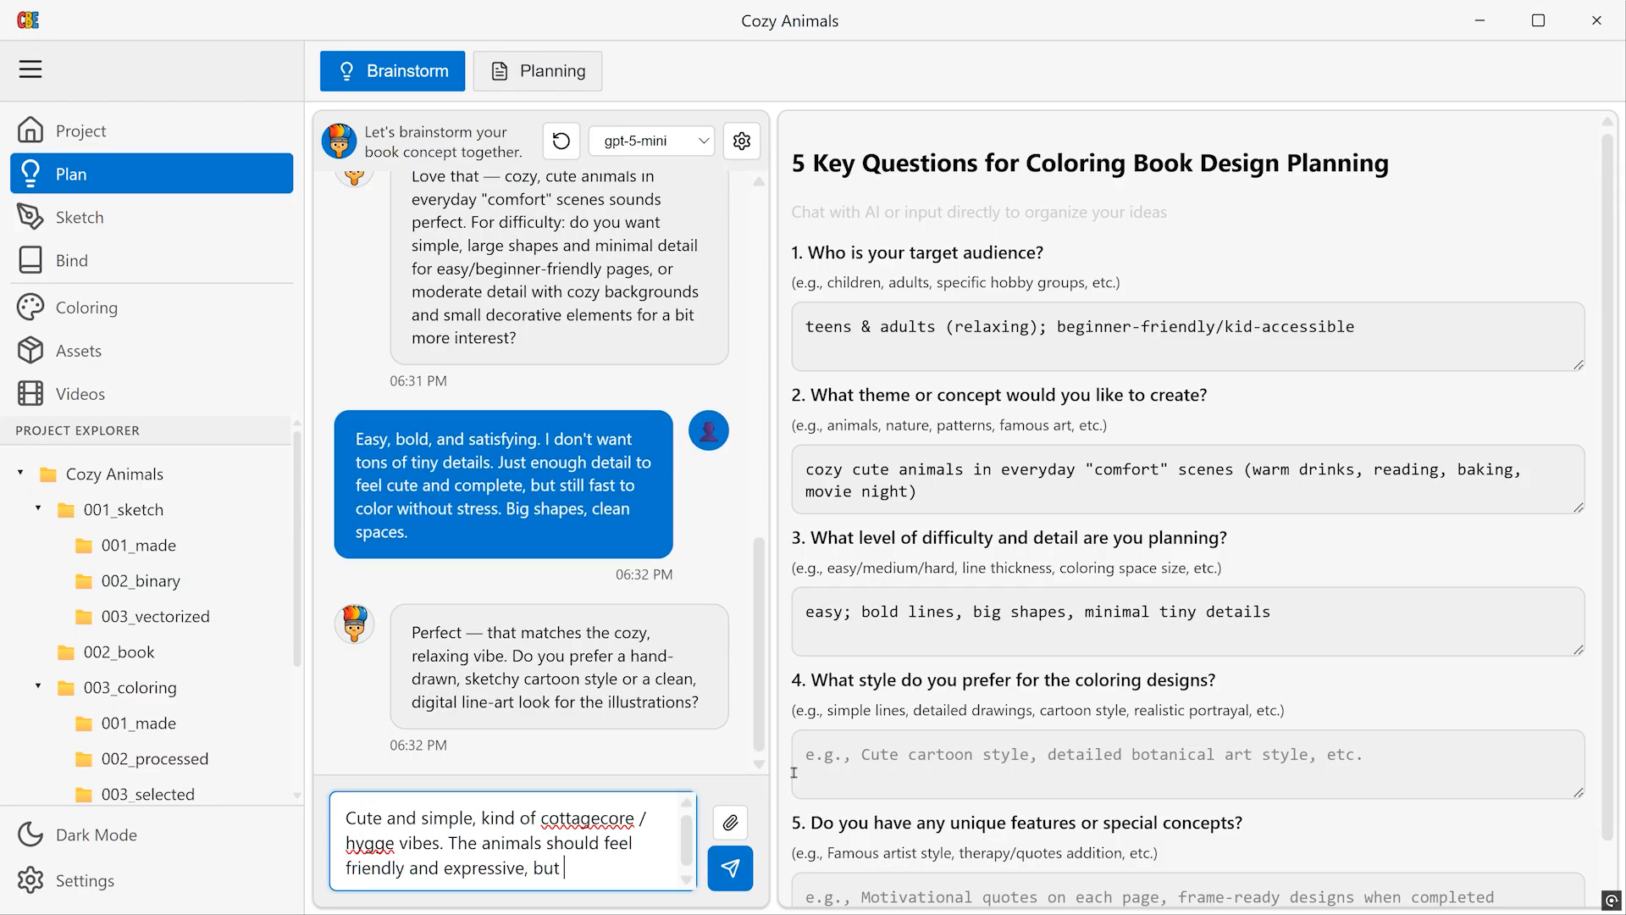
text(not too complex. I like when the character is cleary the main focus of the page.)
key(Return)
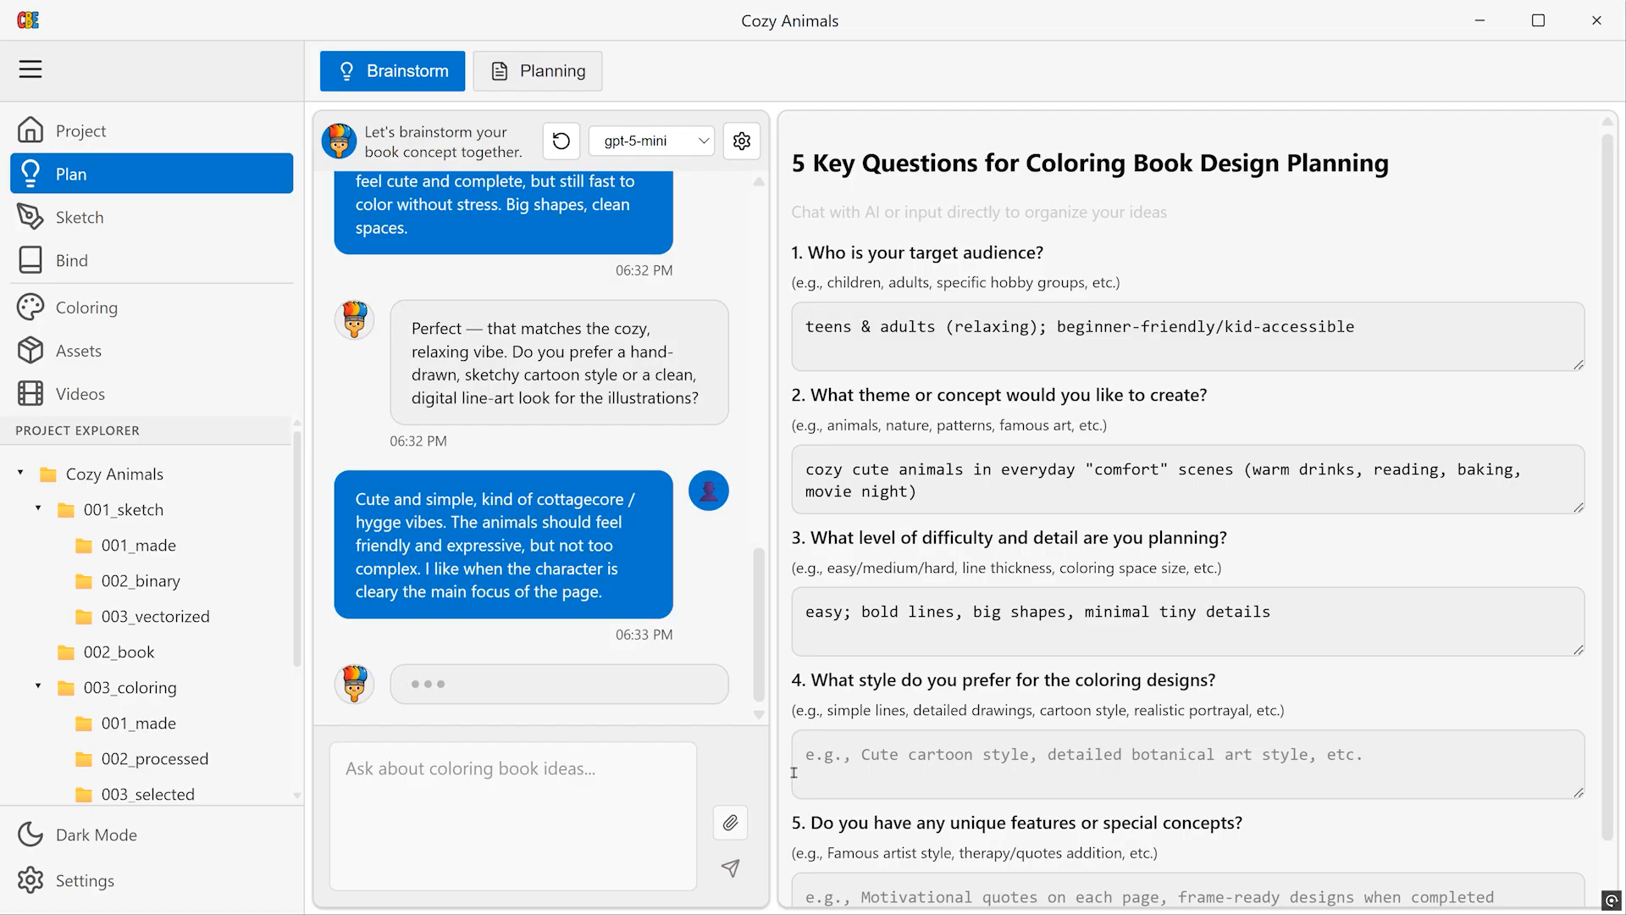
Step: Request big bold outlines and clean compositions with simple backgrounds and cozy props, each page feeling like a little "scene"
text(Yeah—big bold outlines, so it's easy to )
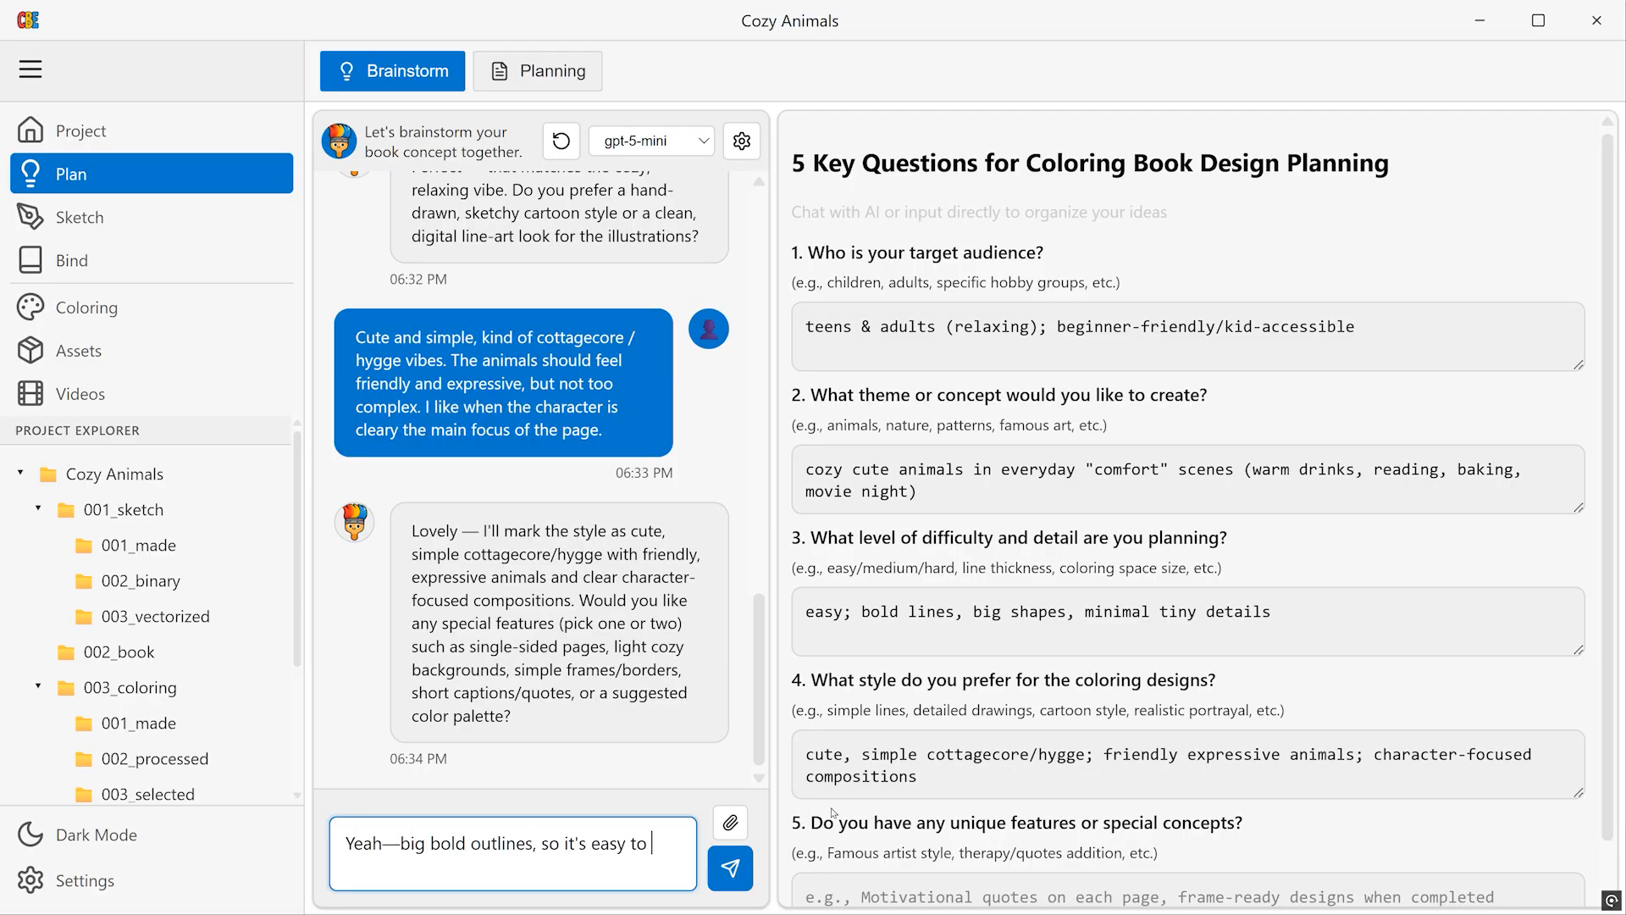
text(color and it pops when you flip through the book. Also I want clean compositions: simple backgrounds)
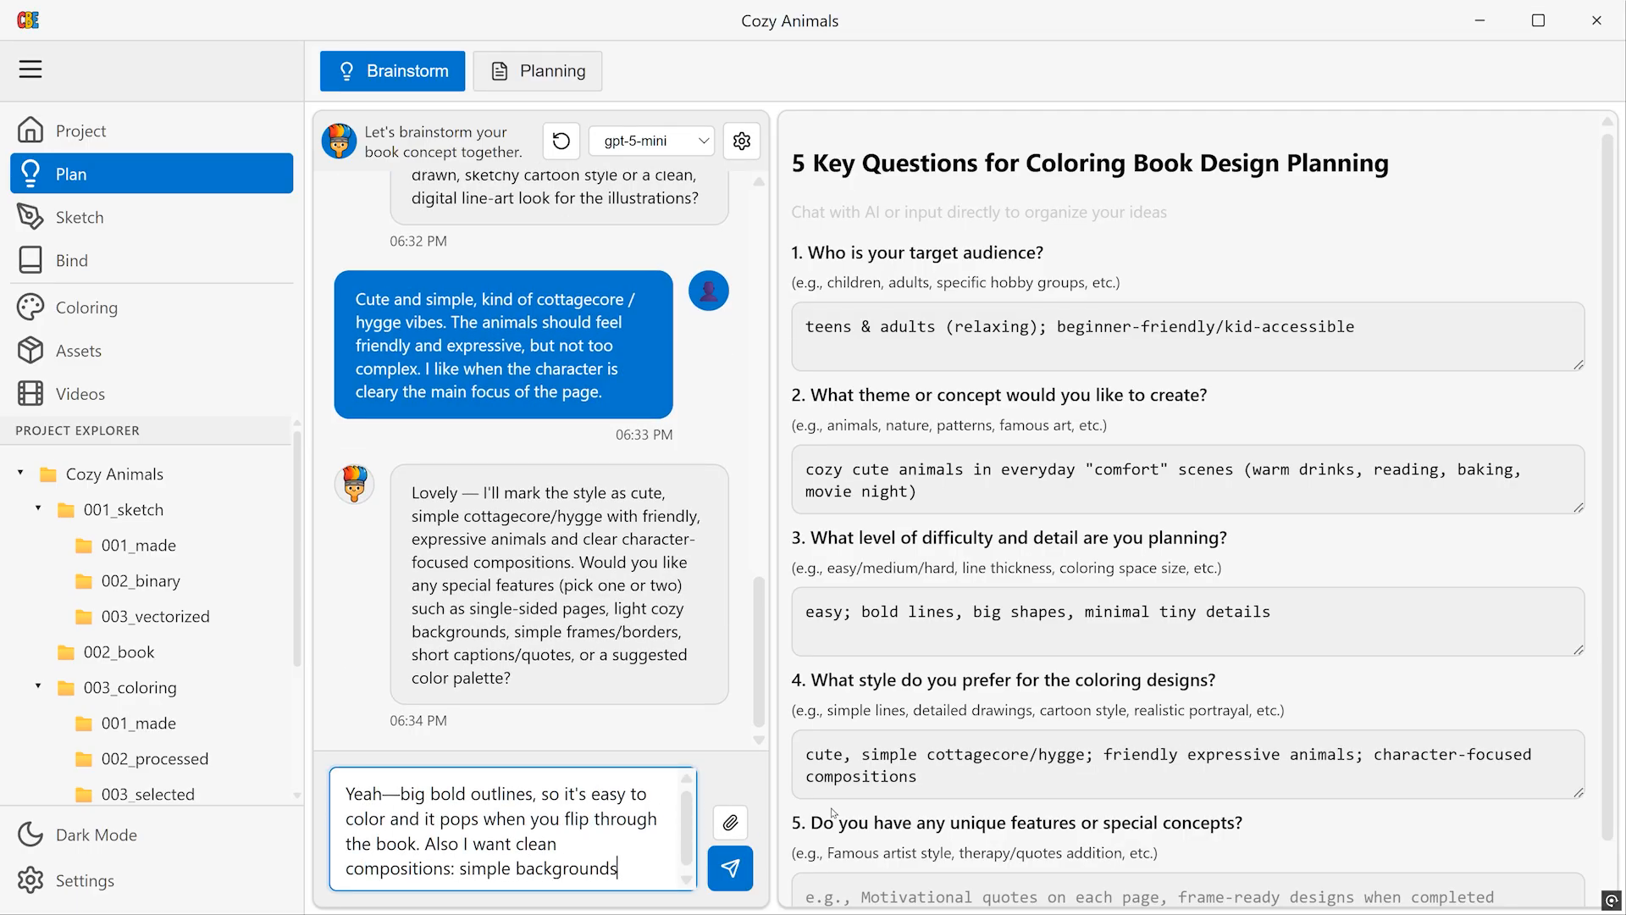
text(, cozy props, and each page should feel like a little "scene" And I)
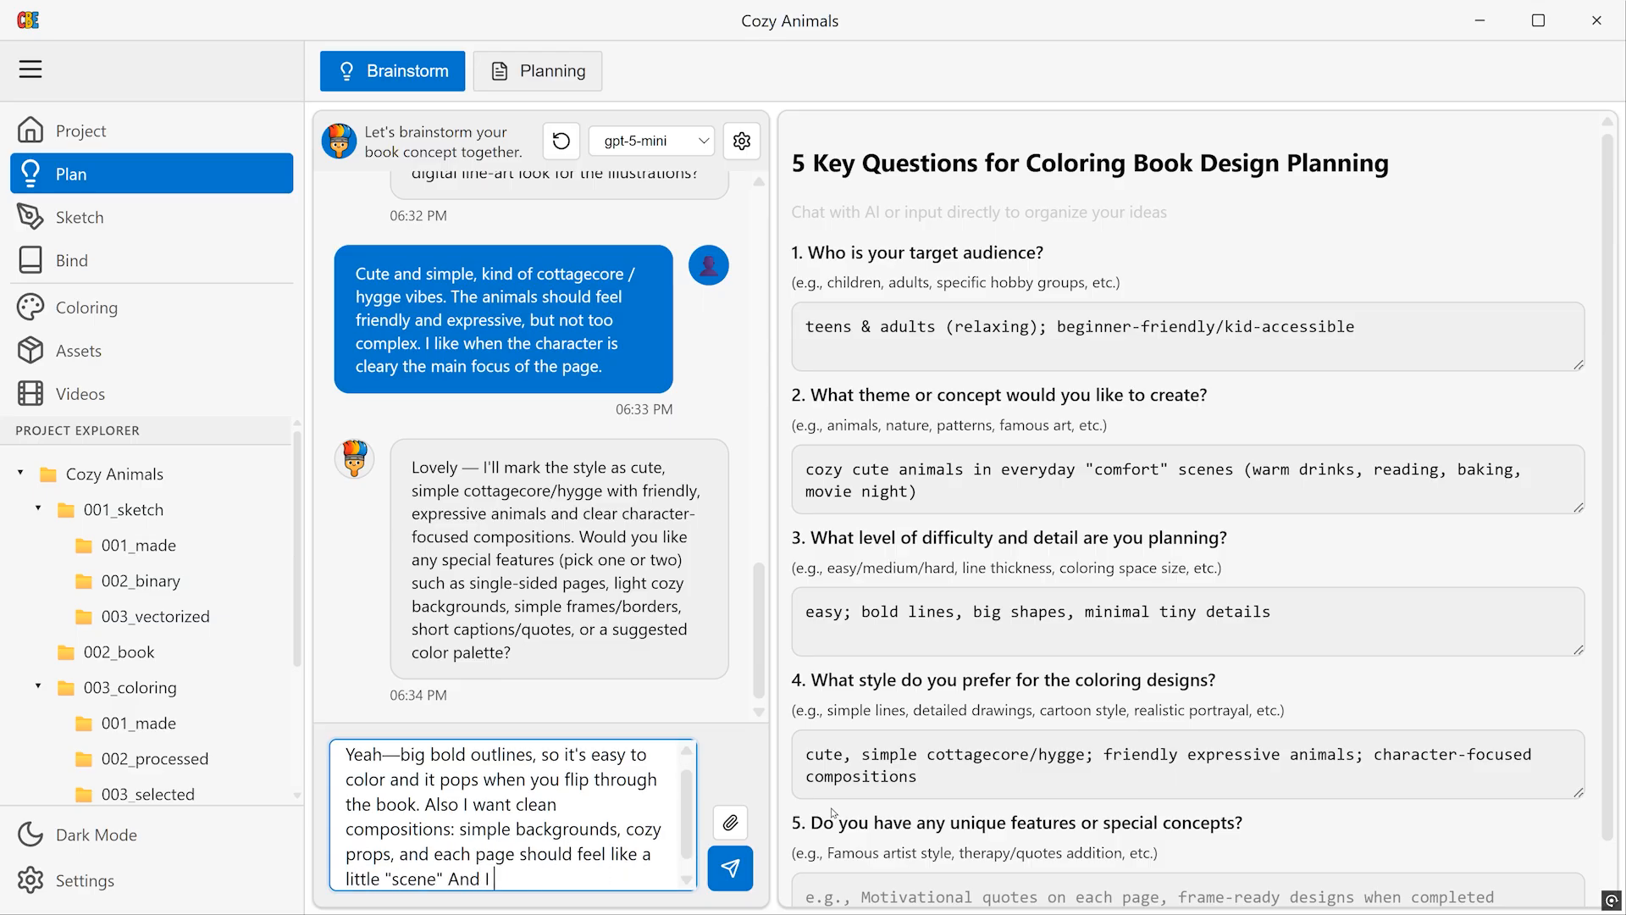
key(BackSpace)
key(BackSpace)
key(BackSpace)
key(BackSpace)
key(BackSpace)
key(BackSpace)
key(BackSpace)
text(.)
key(Return)
scroll(834, 813, down, 1)
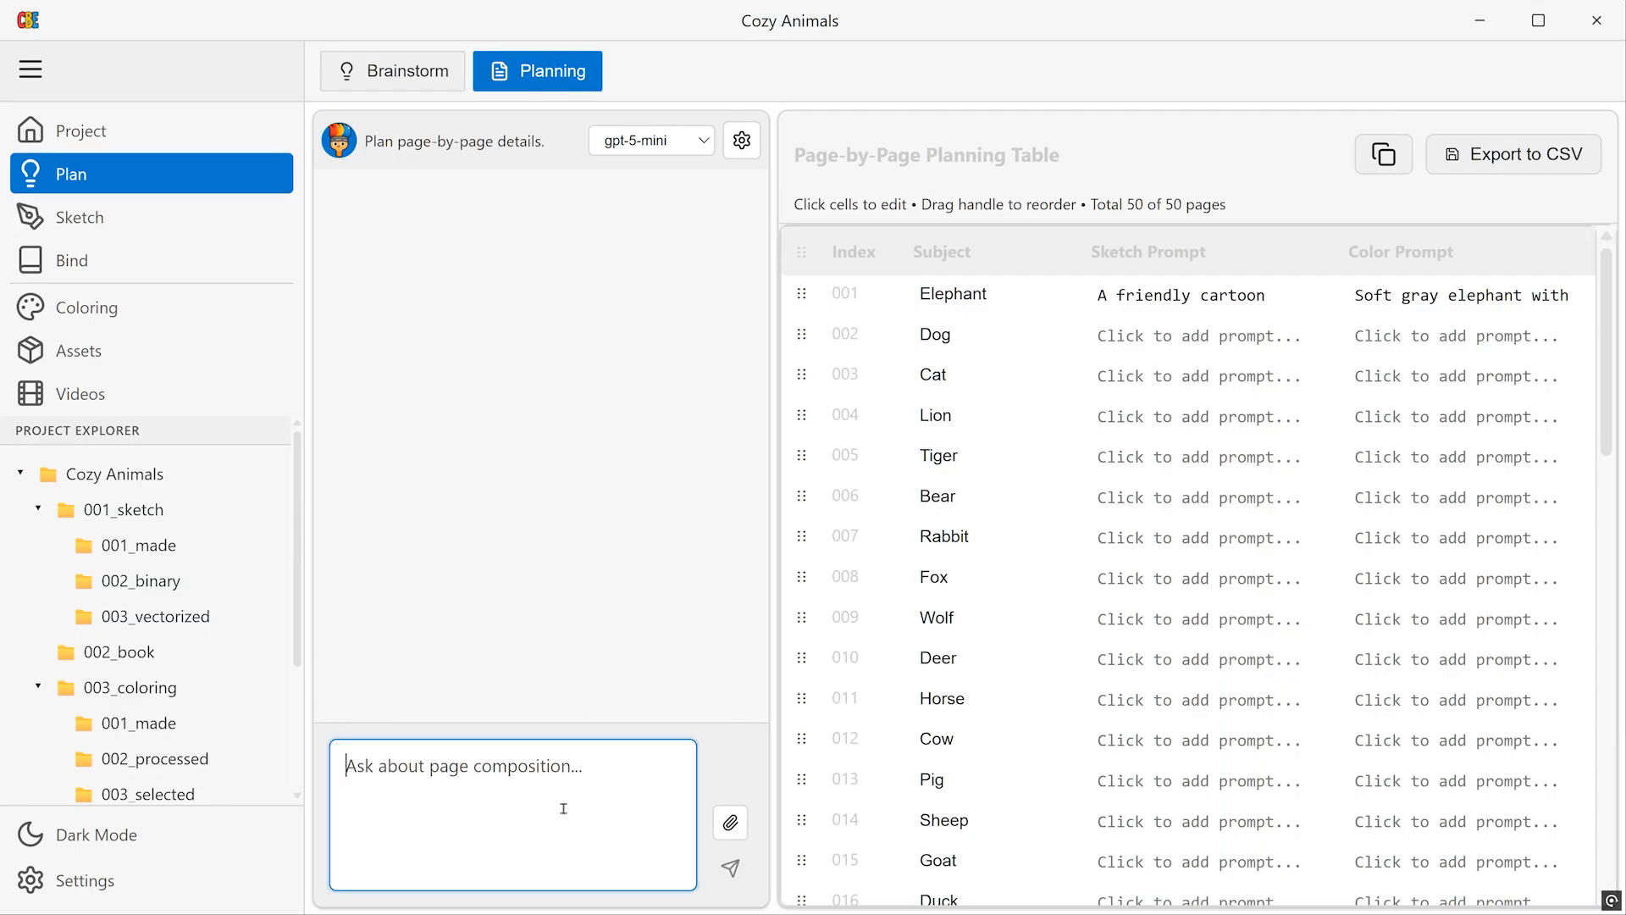
Step: Ask the planning chat to create a page-by-page plan based on the brainstorm conversation
click(558, 805)
text(Please )
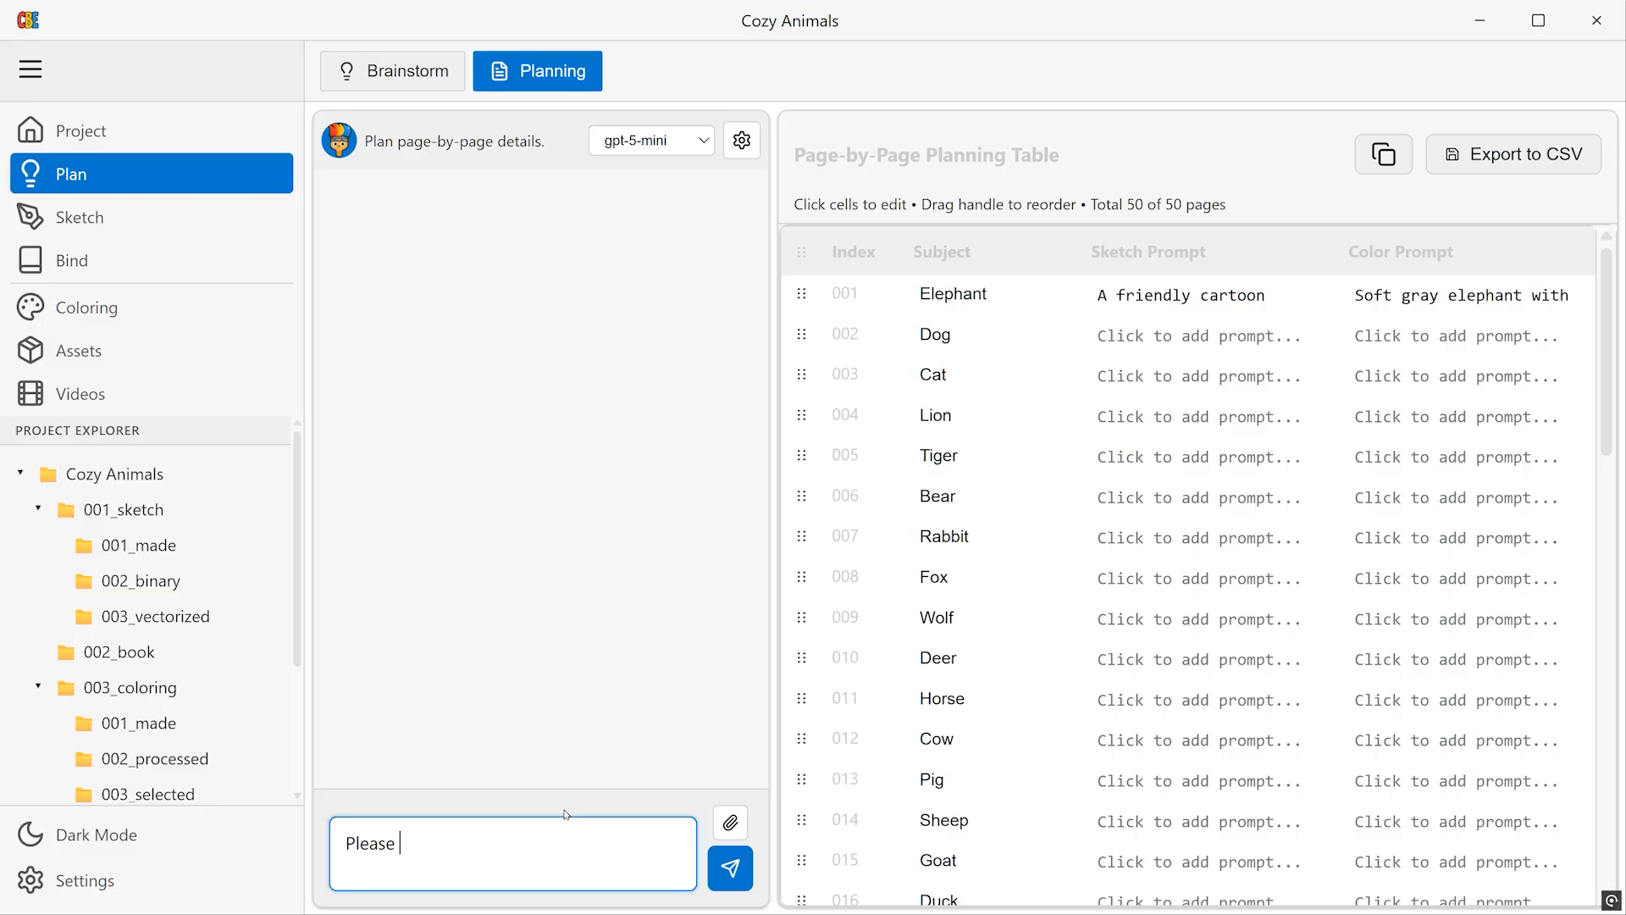
text(create a page-by-page plan based on our conversation.)
key(Return)
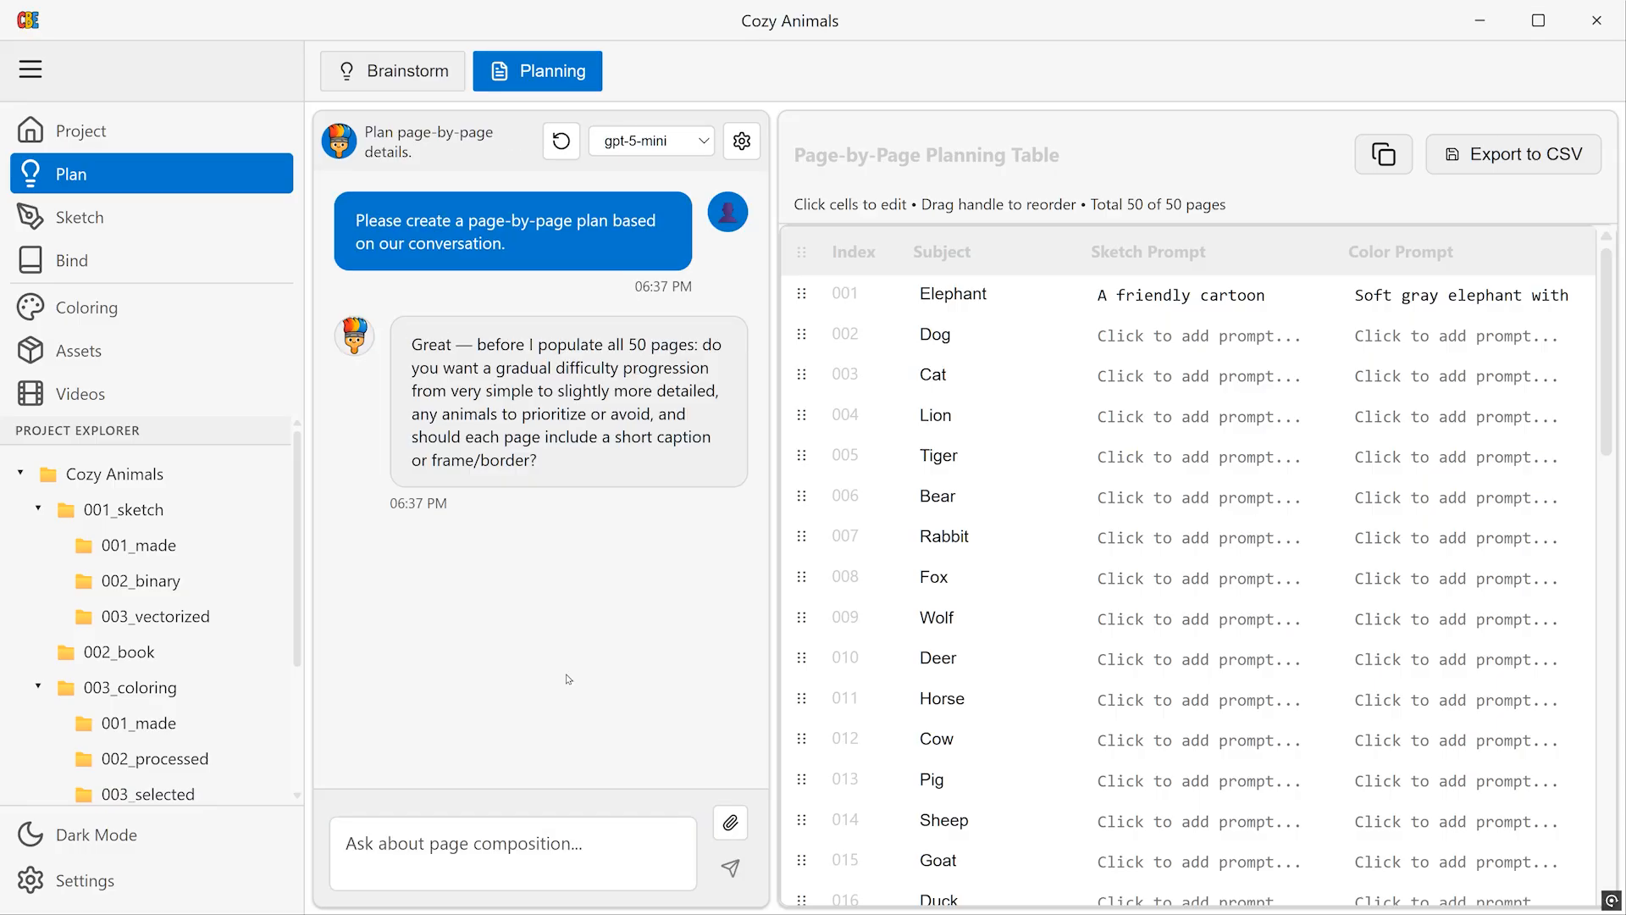
text(I Prefer sim)
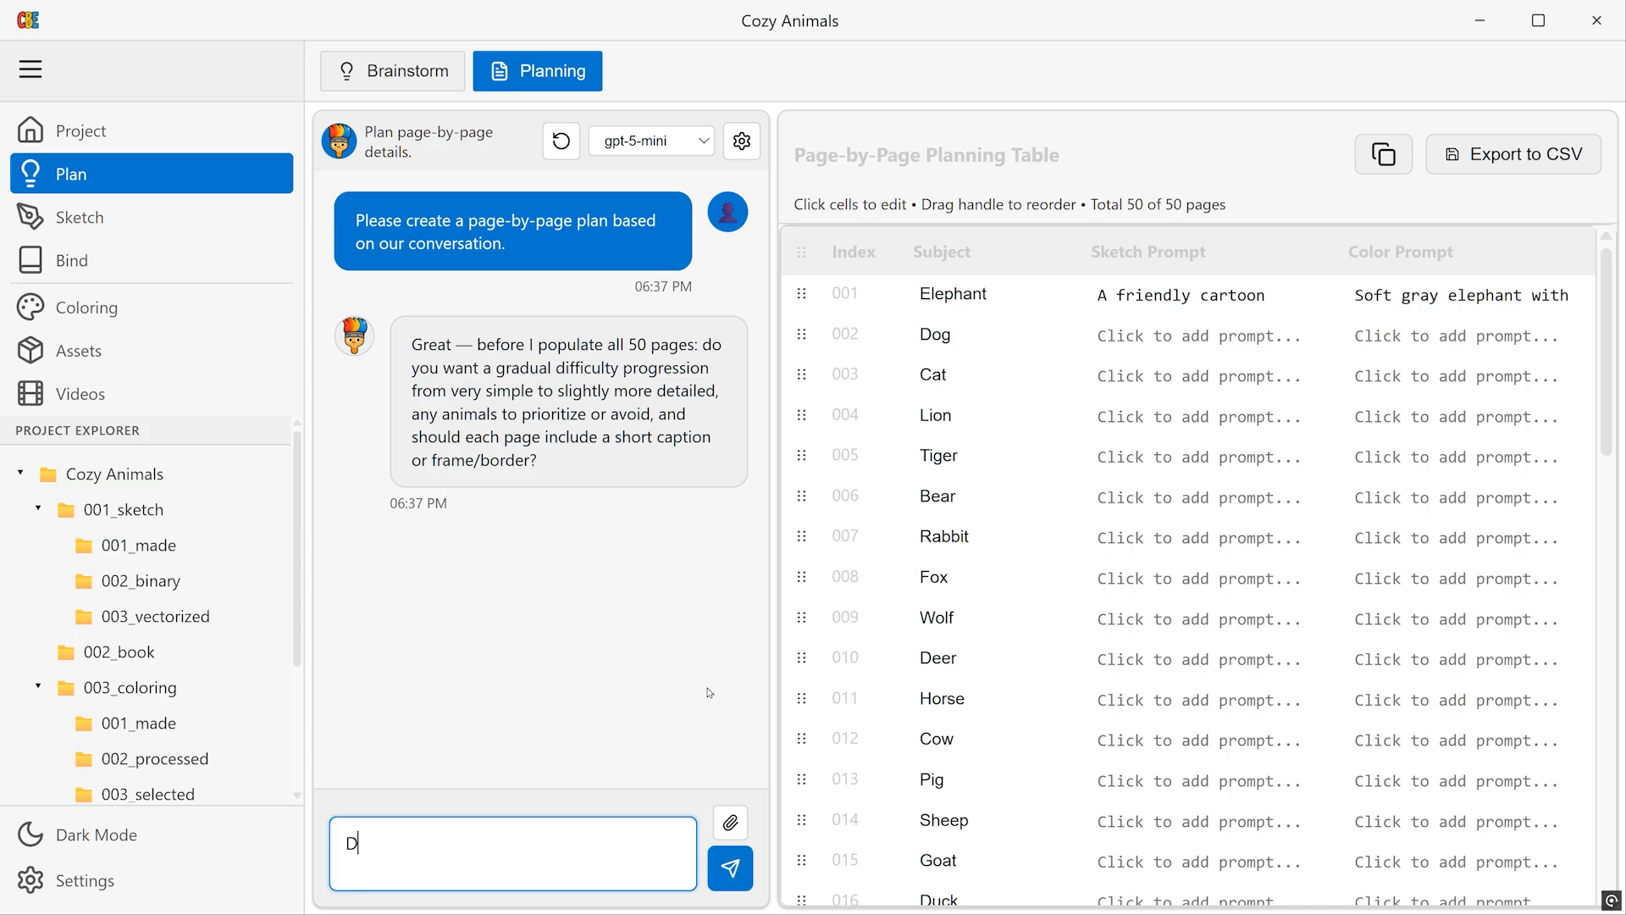
text(ilar difficulties)
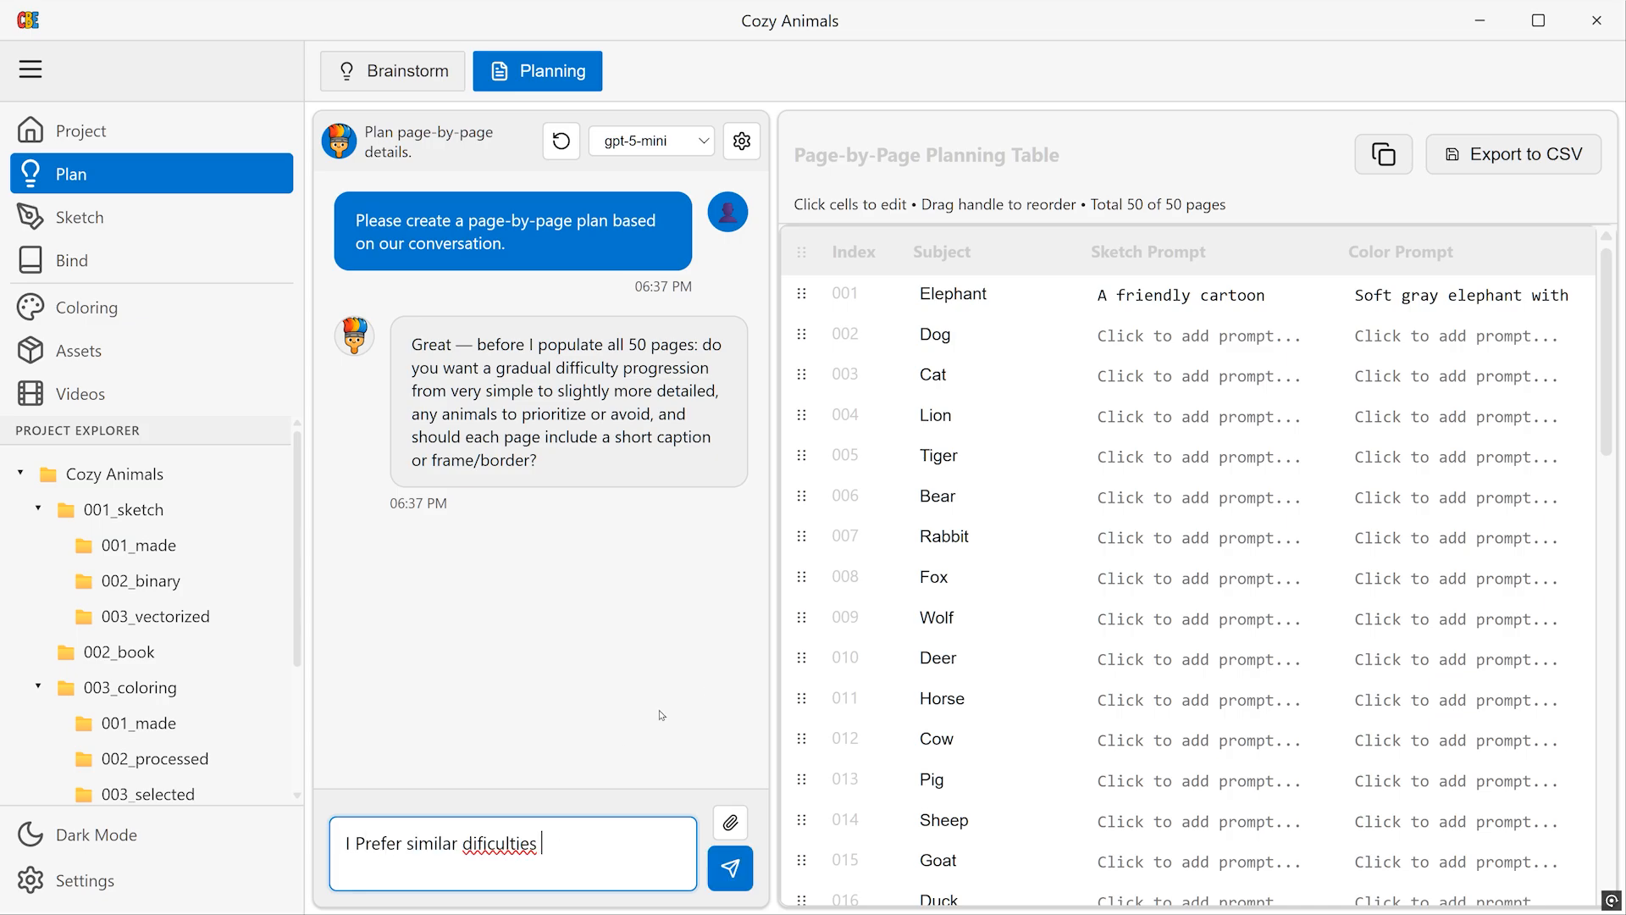
key(Return)
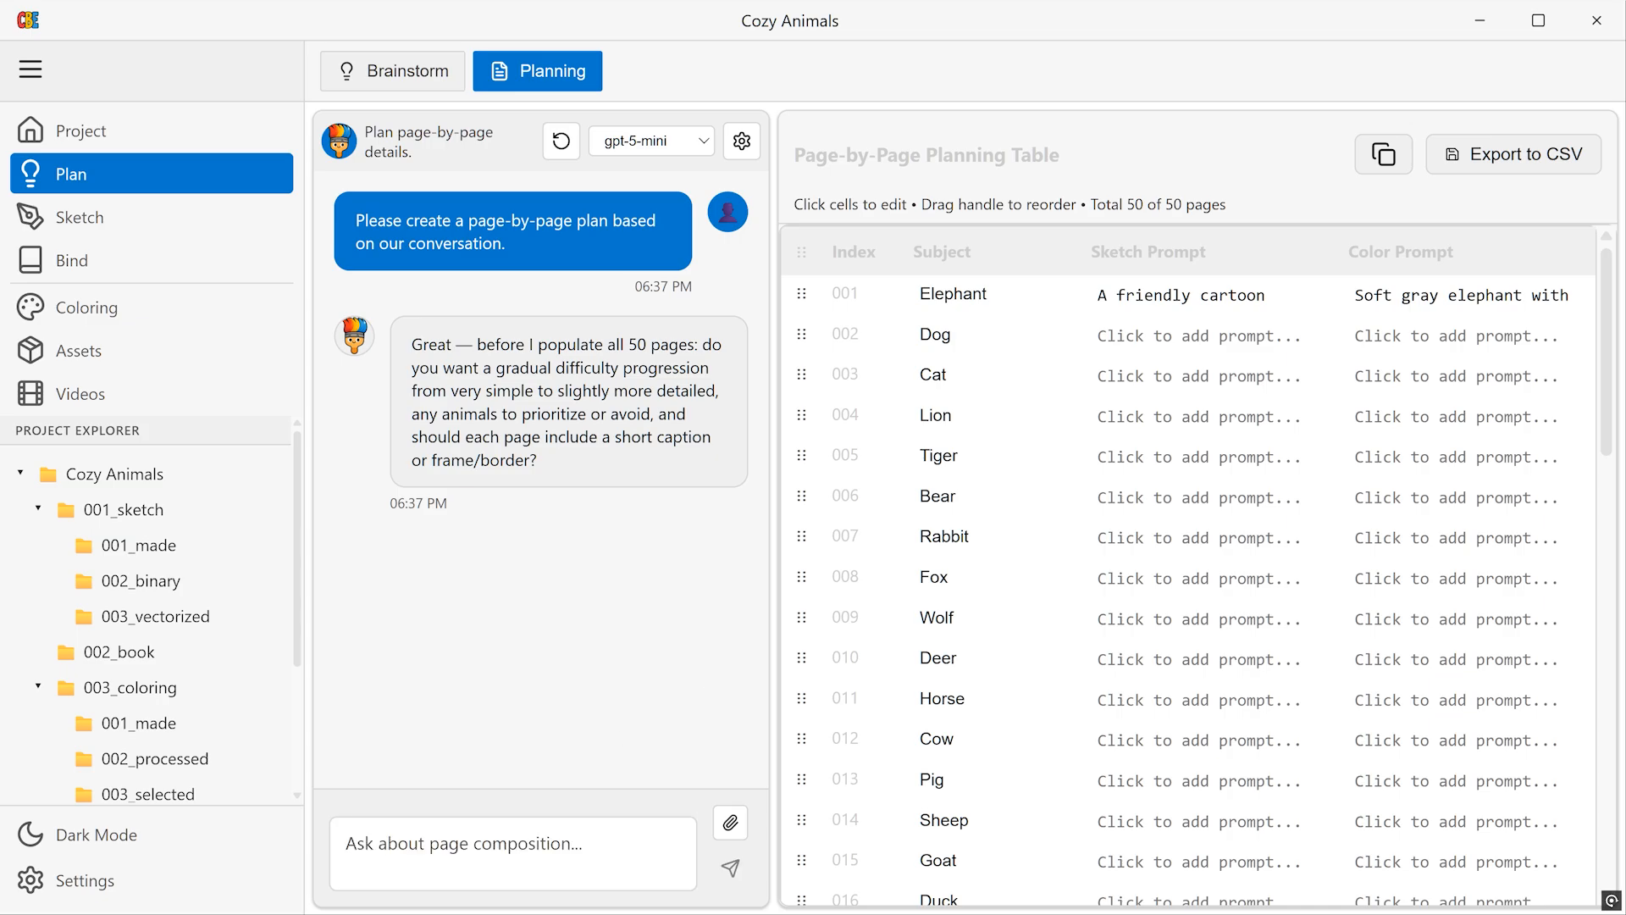
Step: Tell the planning chat that you prefer a similar difficulty level throughout the book
click(500, 822)
text(I Prefer a)
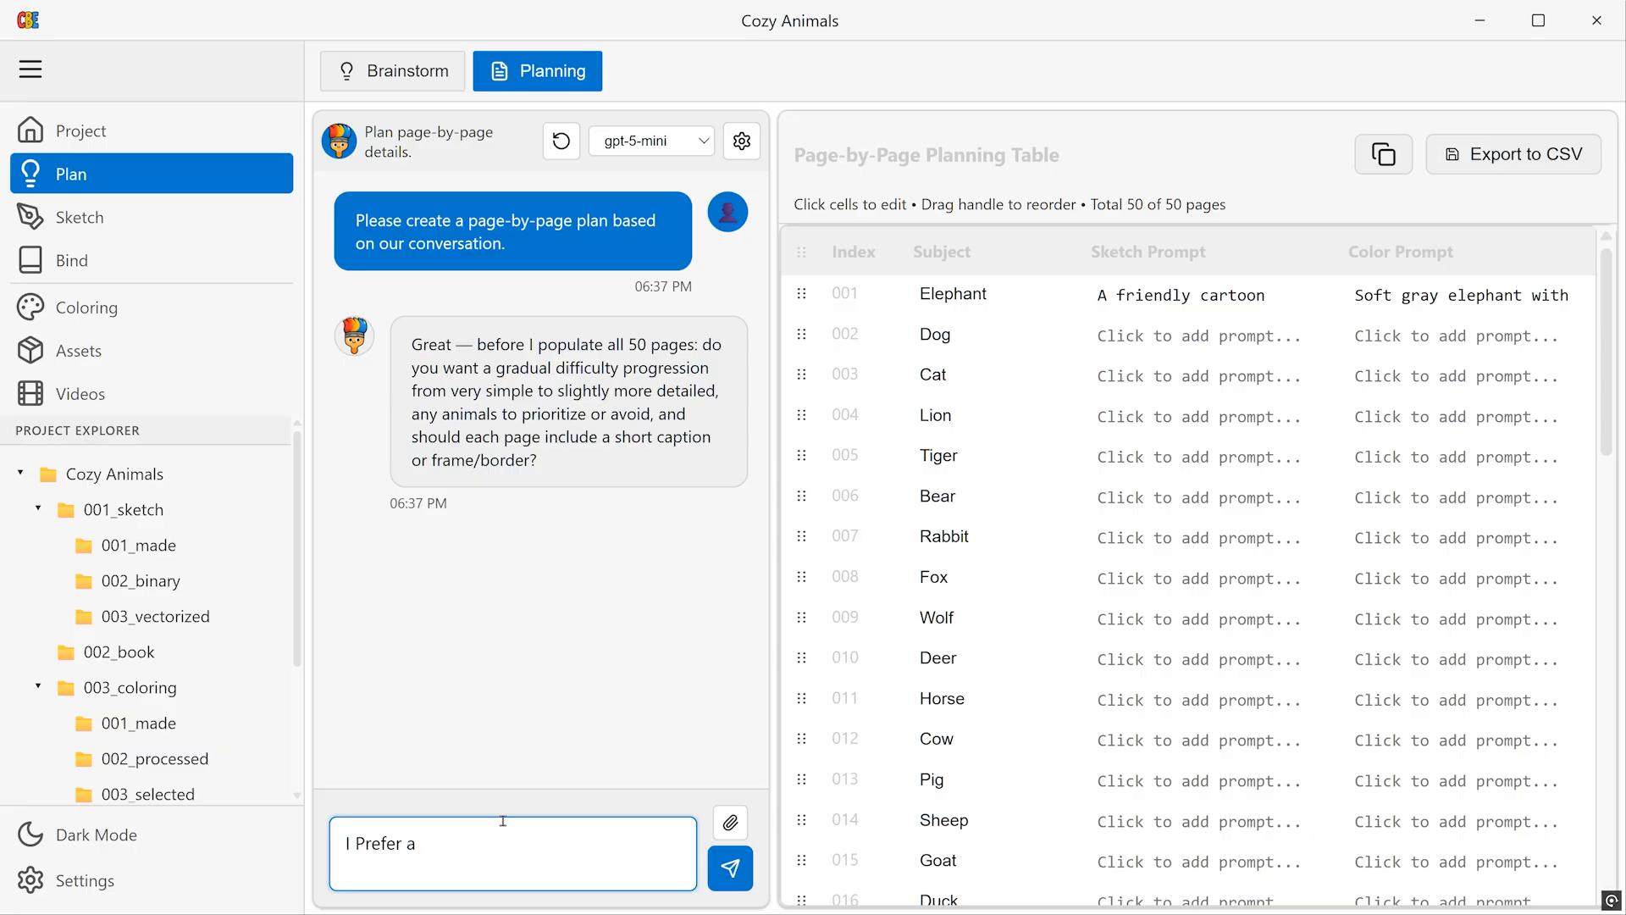
text( similar difficulty level throughout the book.)
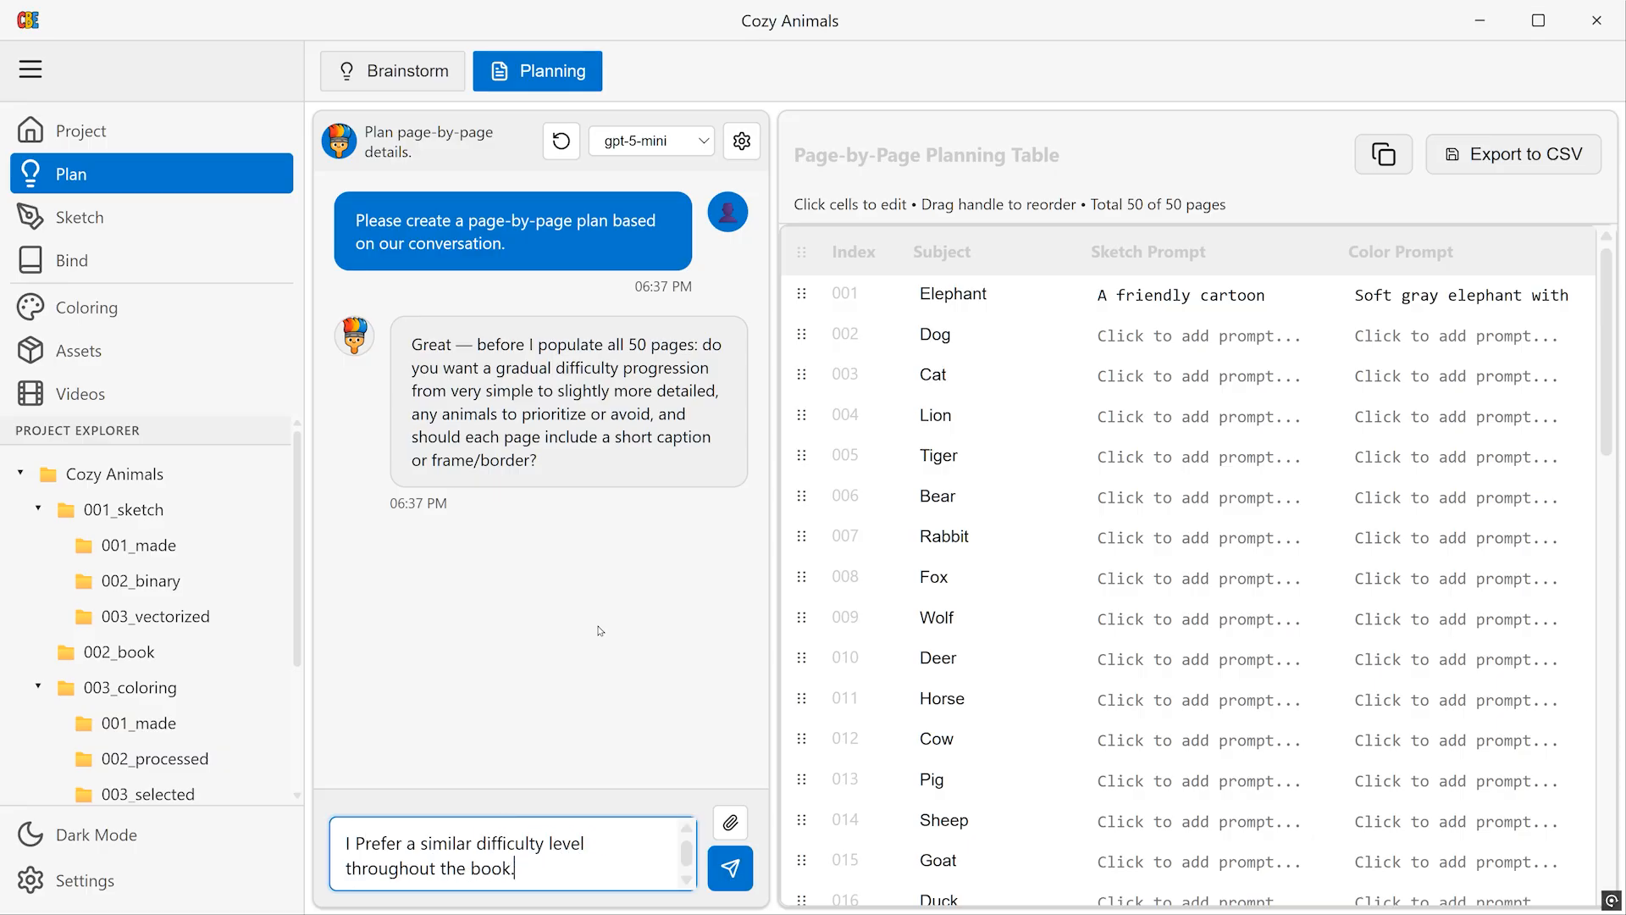
key(Return)
Step: Answer the planning chat that no caption and detailed texts are needed on this project
click(648, 845)
text(No, I don't need a caption and d)
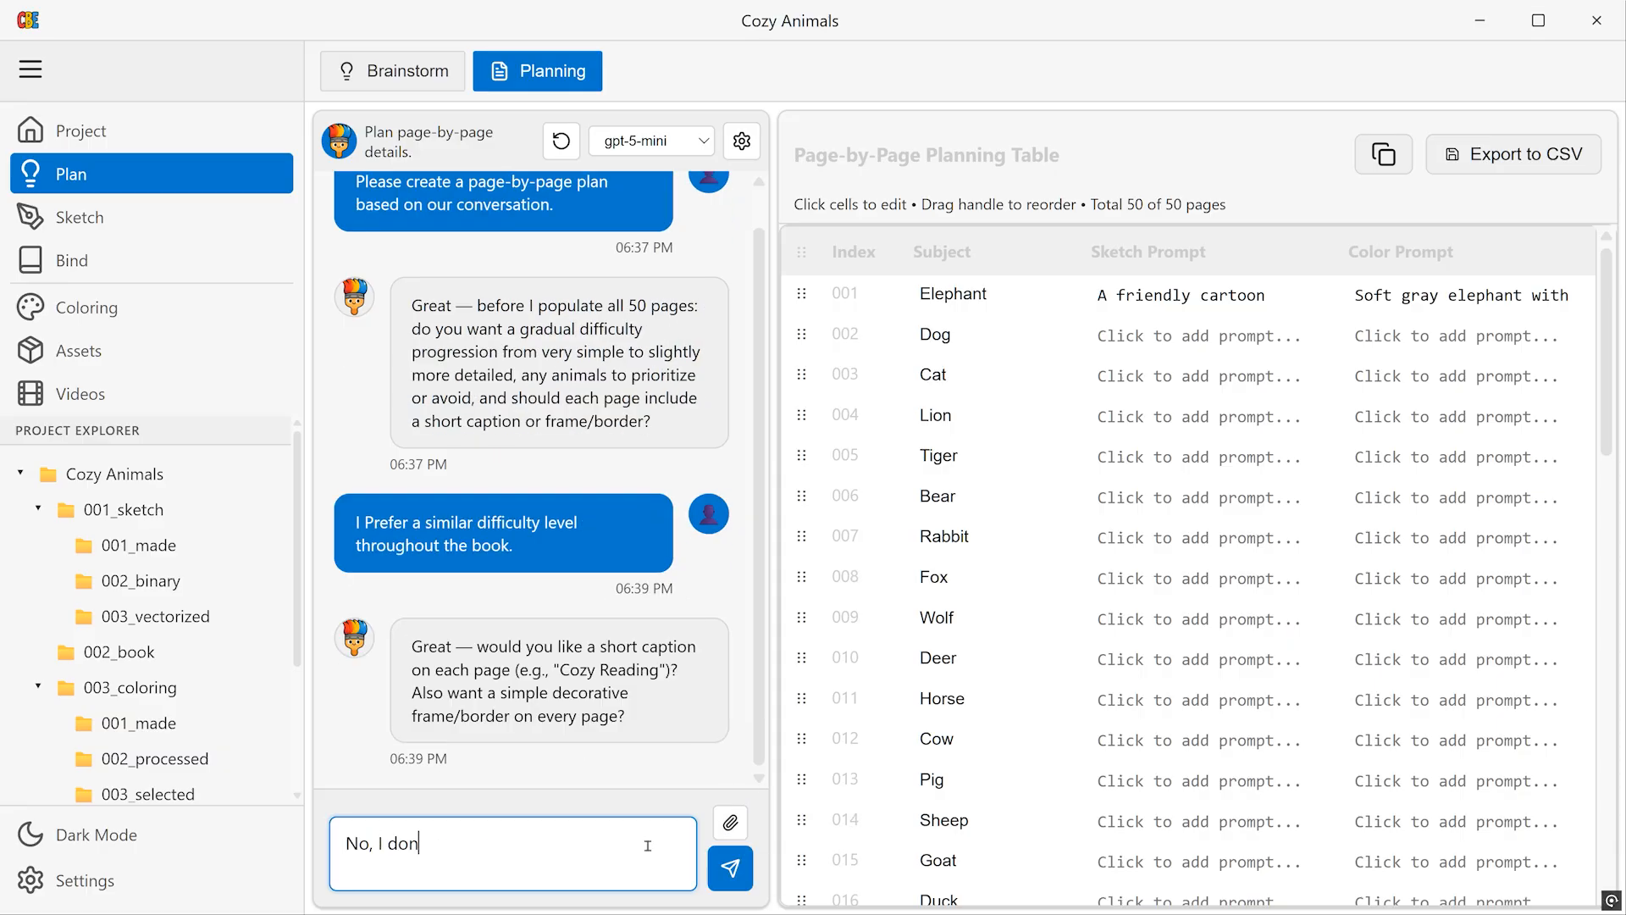
key(BackSpace)
text(texts)
key(BackSpace)
key(BackSpace)
key(BackSpace)
key(BackSpace)
key(BackSpace)
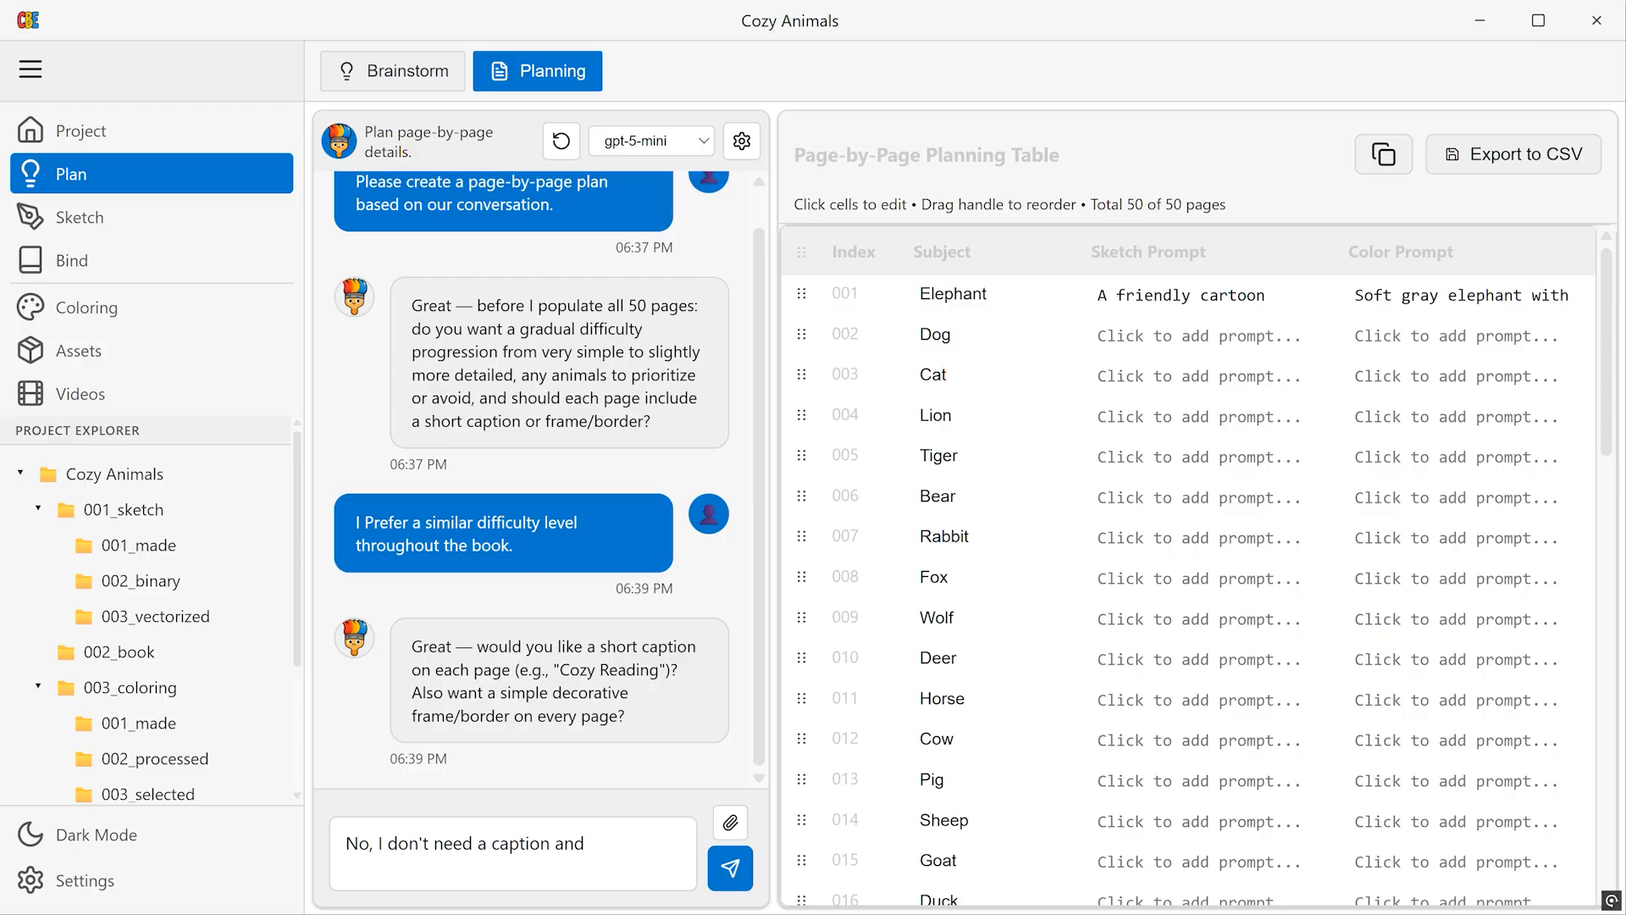
text(detailed texts )
text(on this project.)
key(Return)
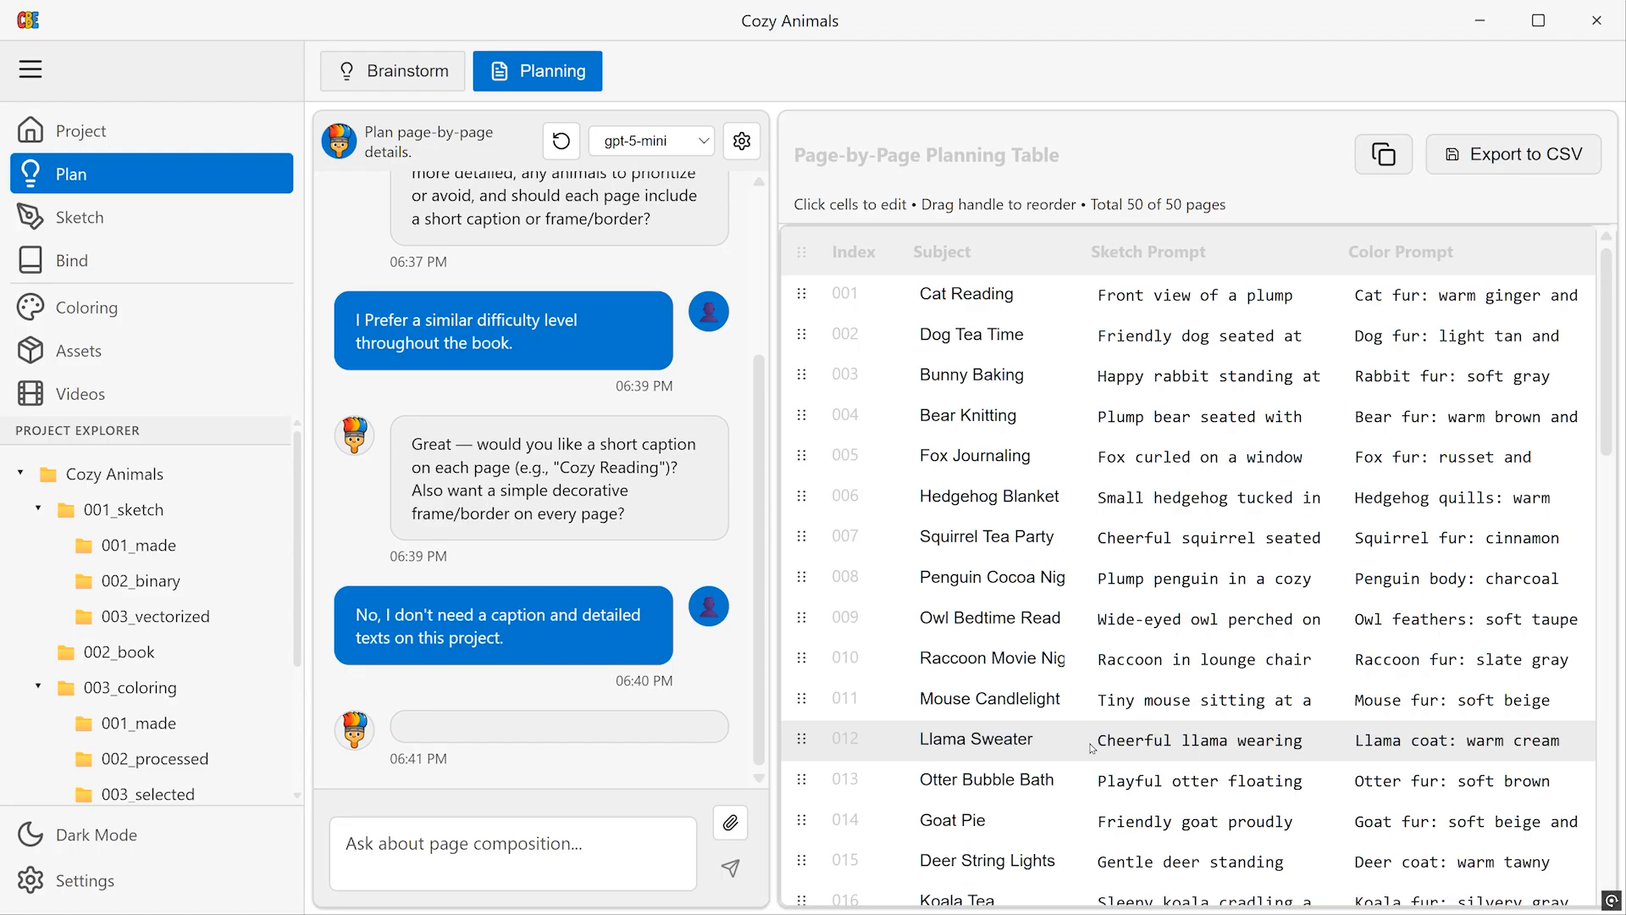
Step: Choose to create the sketches with AI from the planning prompts, using the gpt-image-1 (Latest) model
scroll(1091, 749, down, 11)
scroll(1300, 385, up, 9)
click(213, 216)
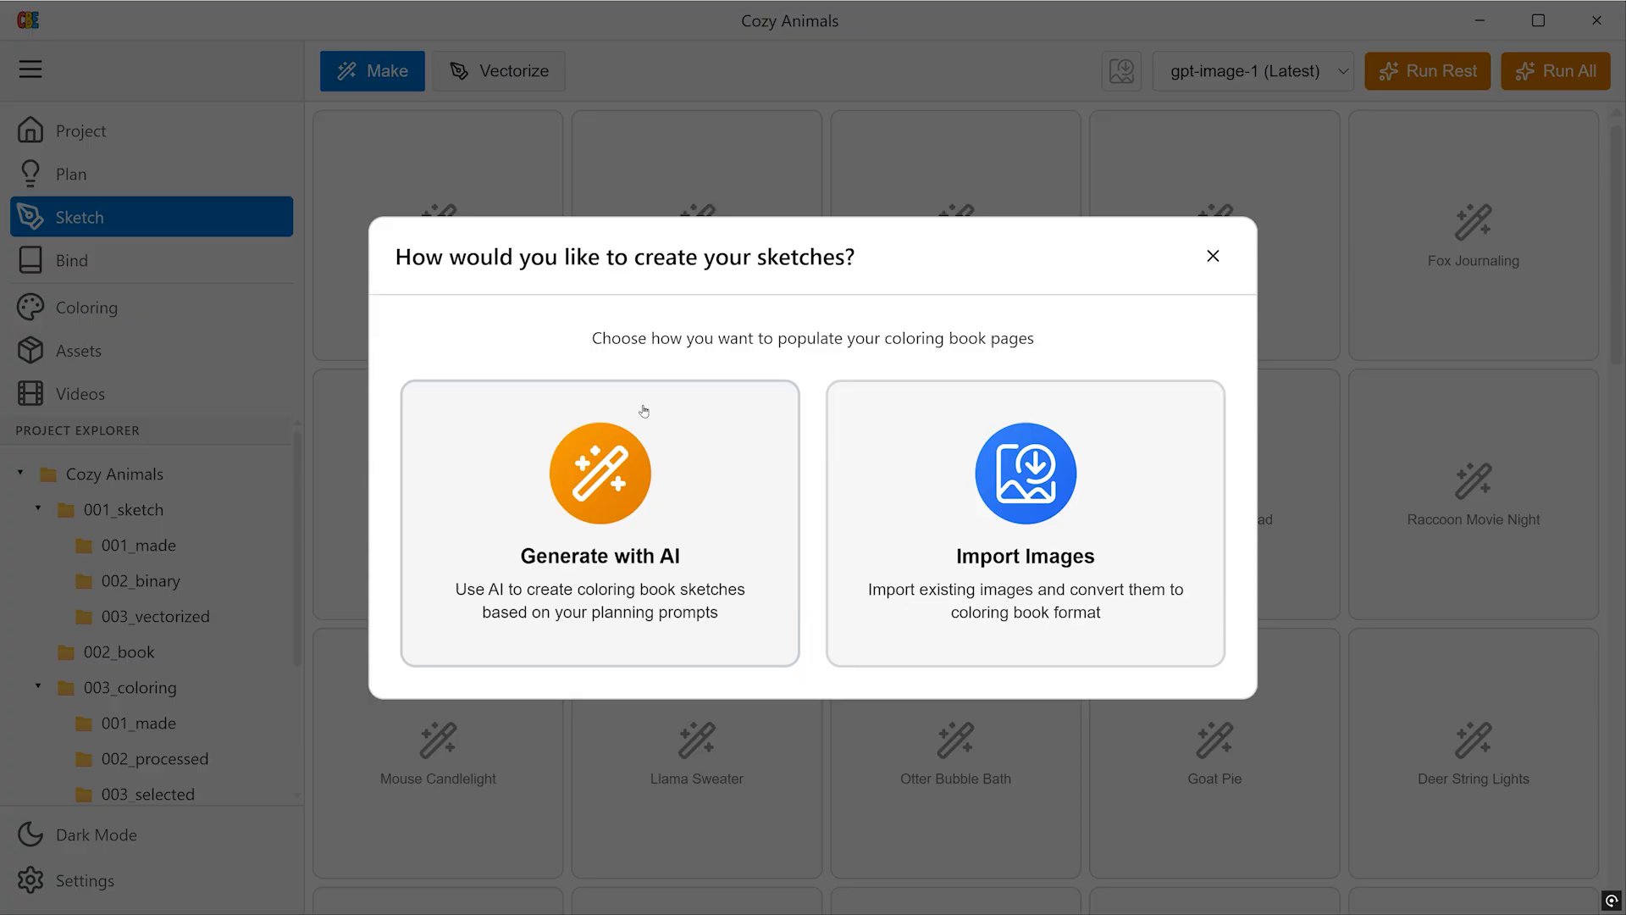
click(650, 450)
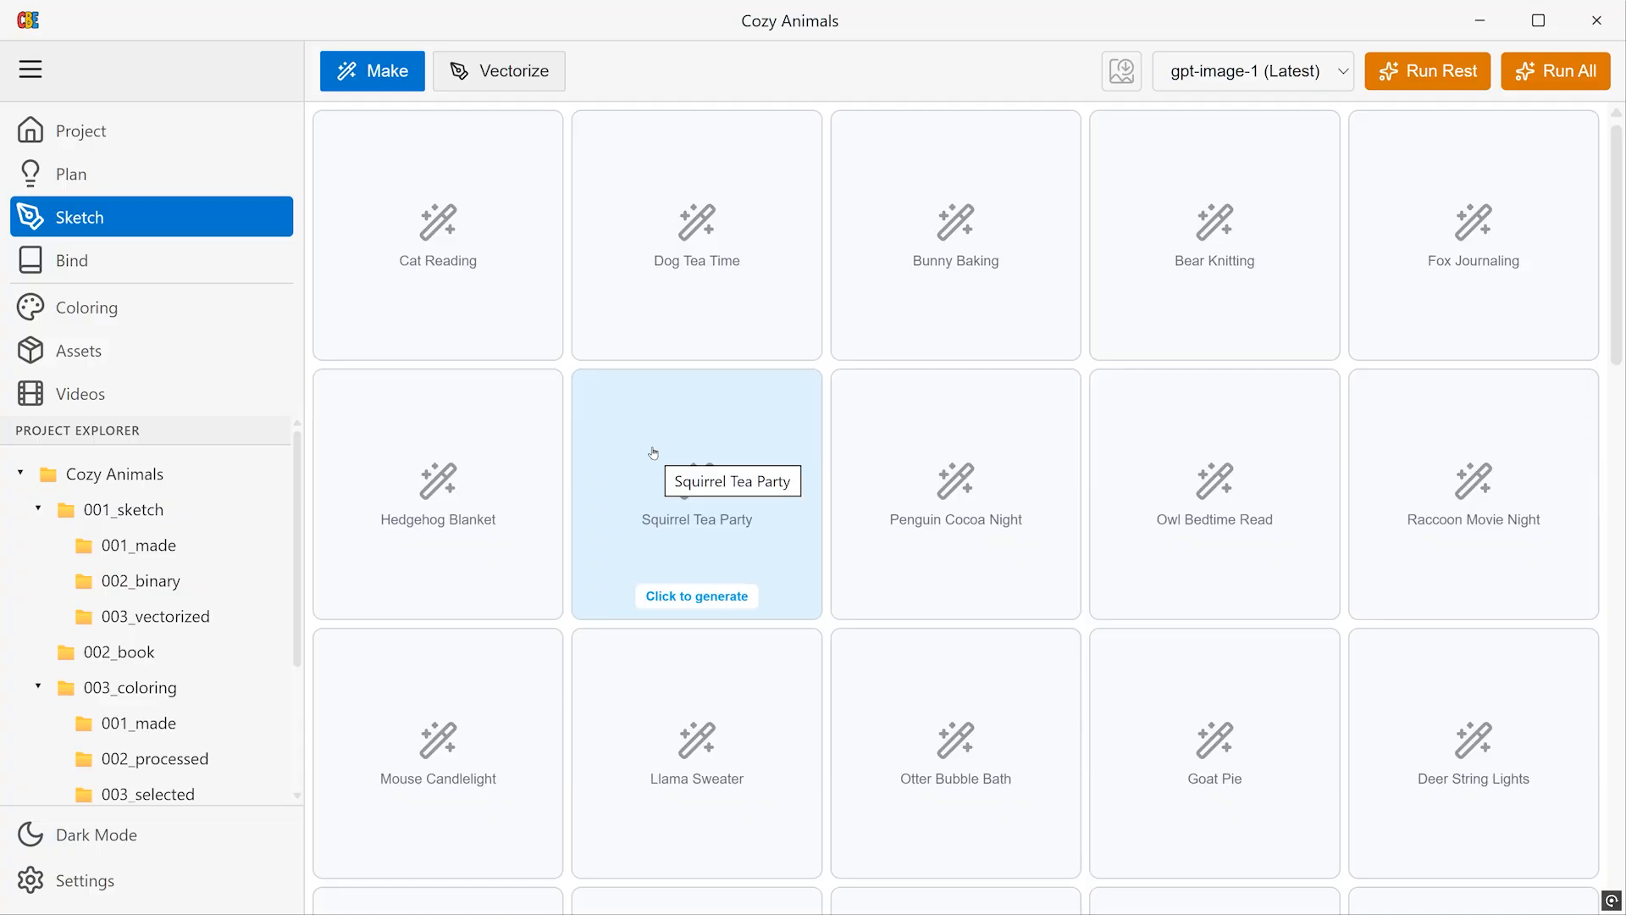
click(1325, 78)
click(1311, 111)
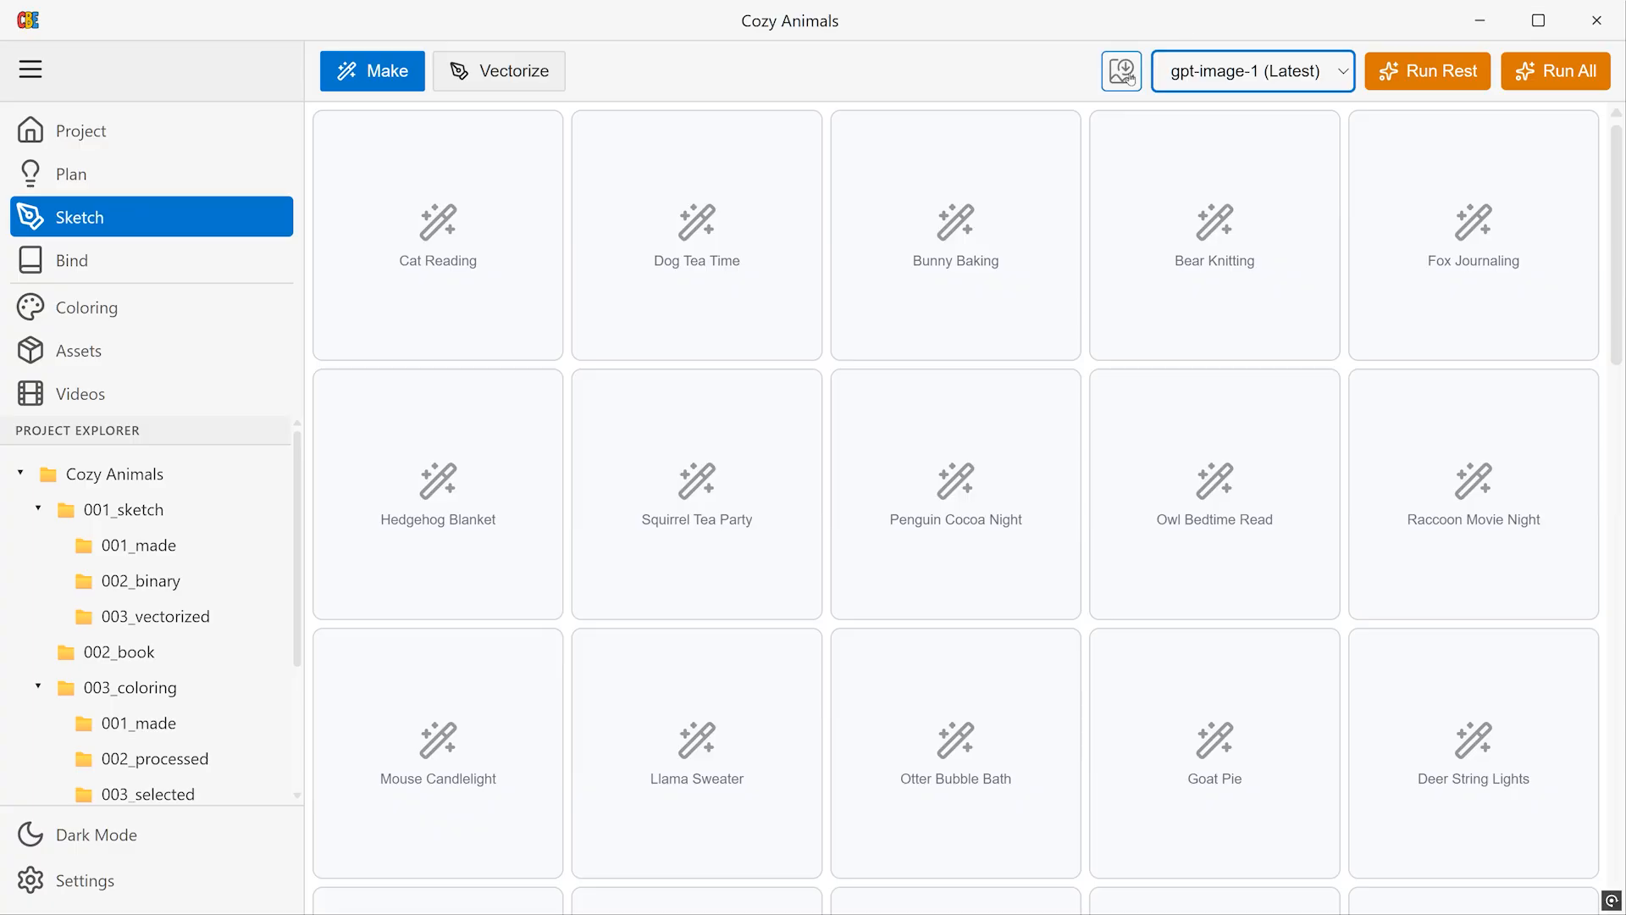
Step: Generate the Cat Reading, Dog Tea Time and Bunny Baking sketches individually
click(426, 242)
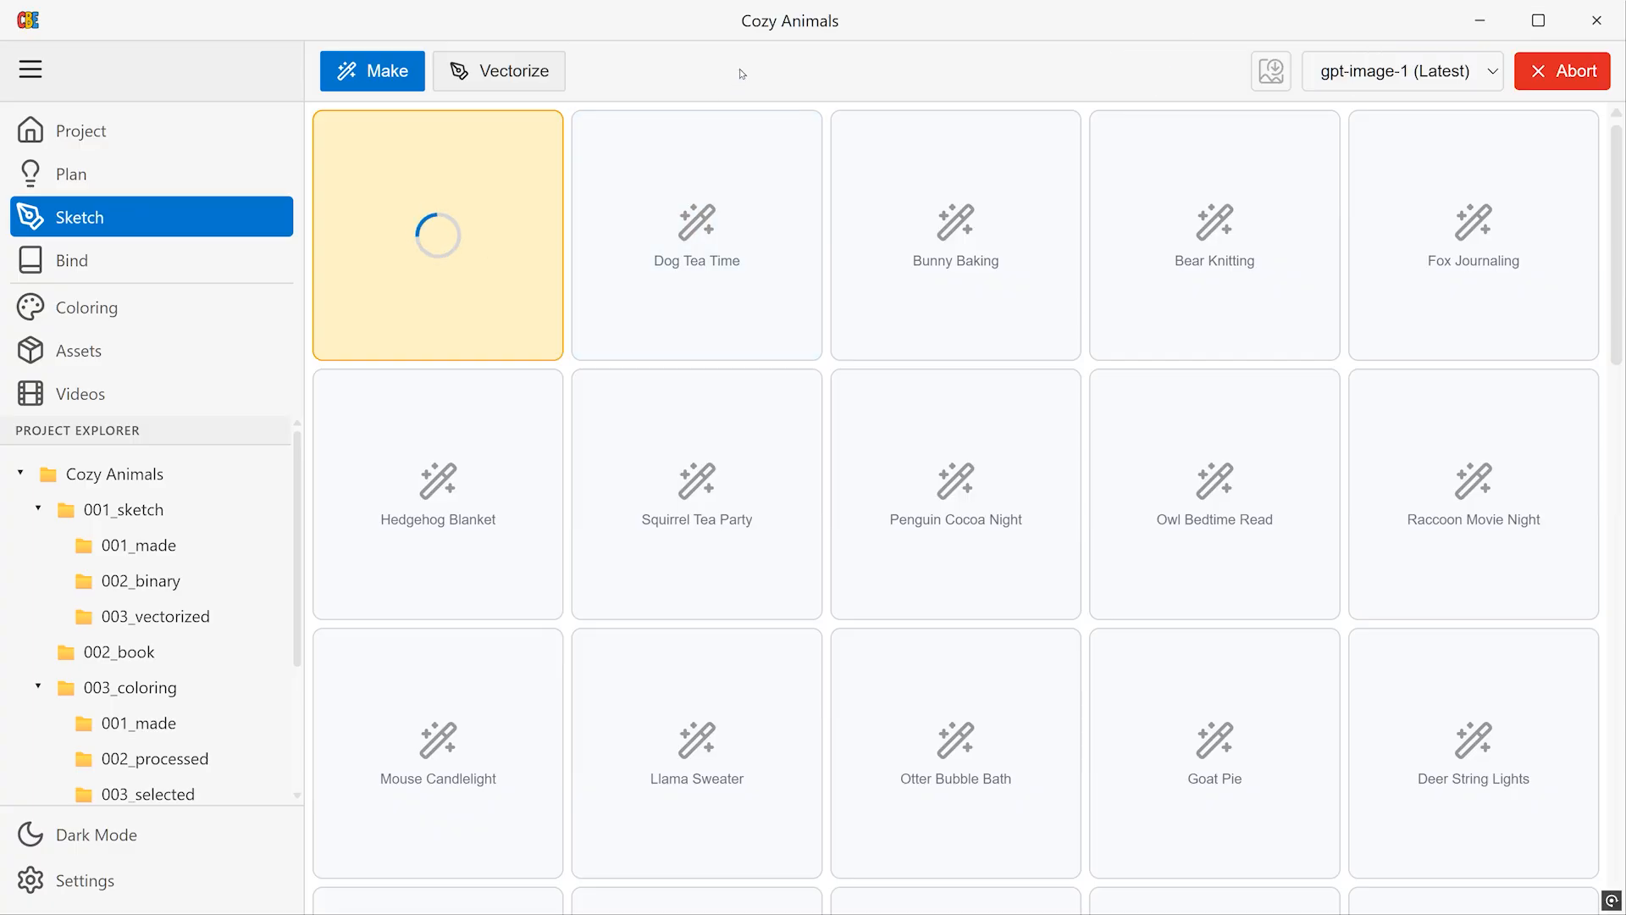
click(730, 242)
click(969, 255)
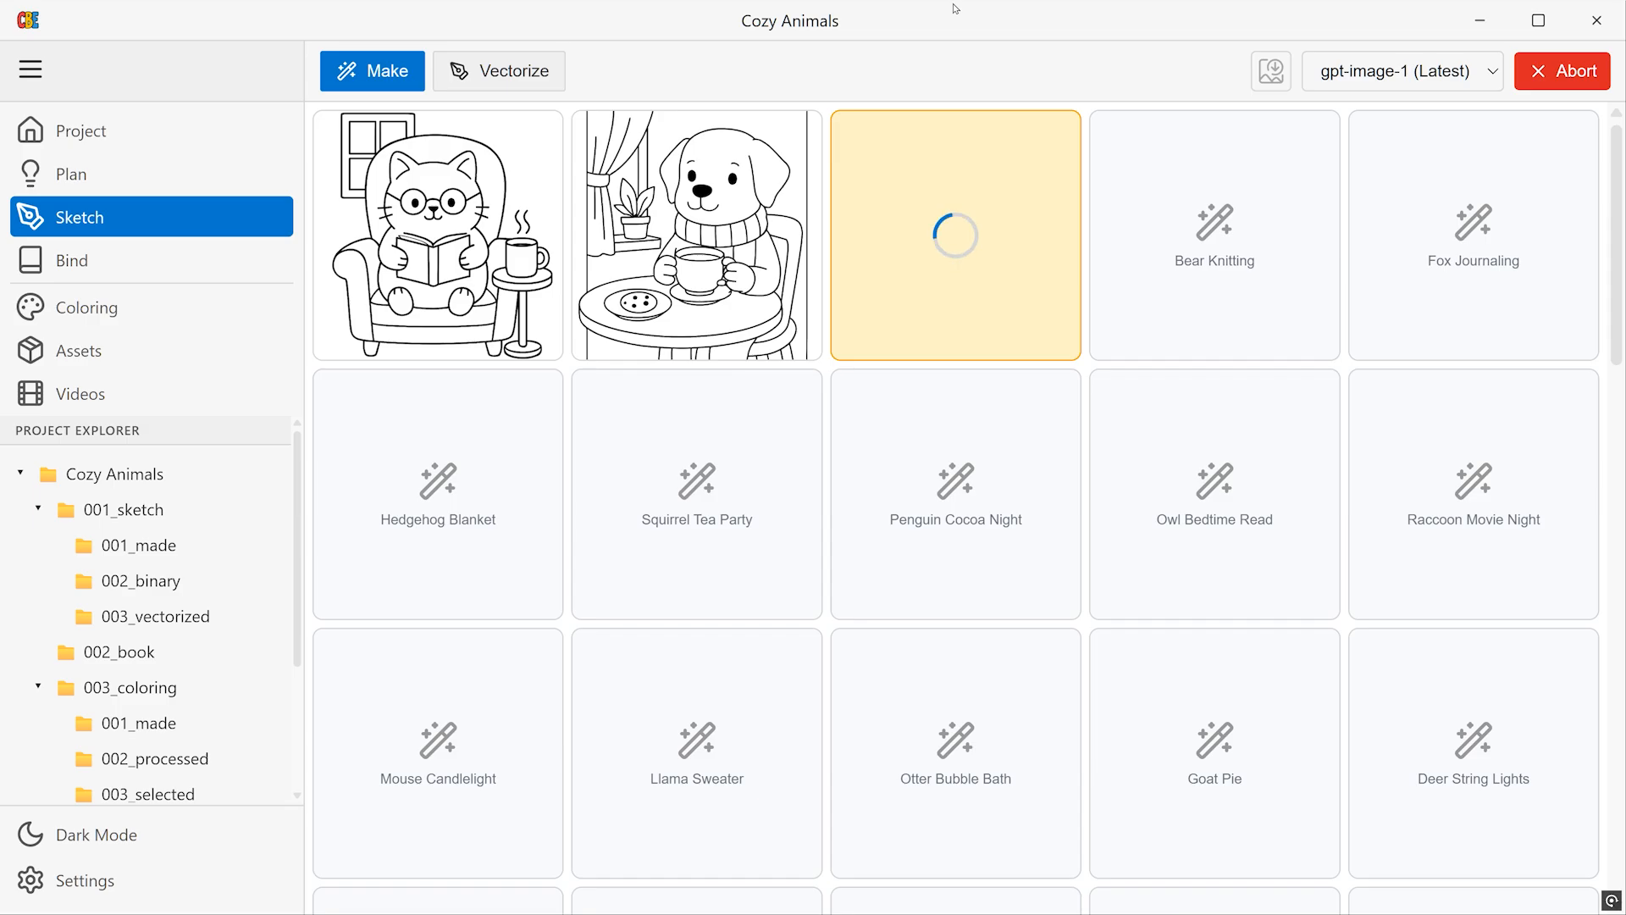
Step: View the generated Cat Reading and Bunny Baking sketches at full size
click(471, 254)
click(1389, 423)
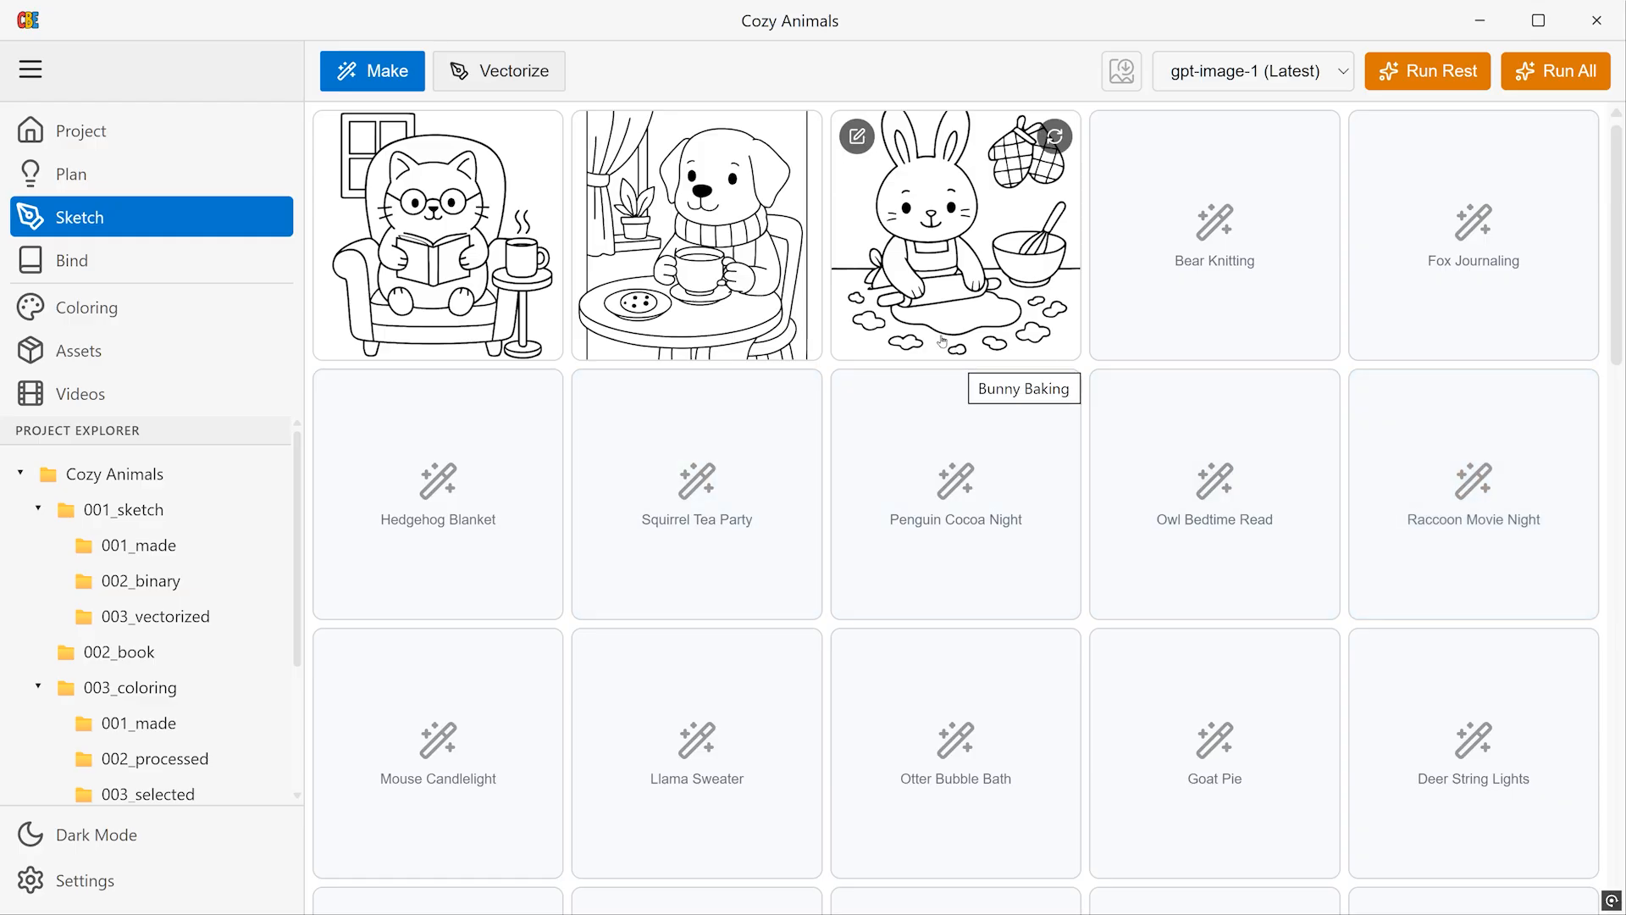
click(935, 297)
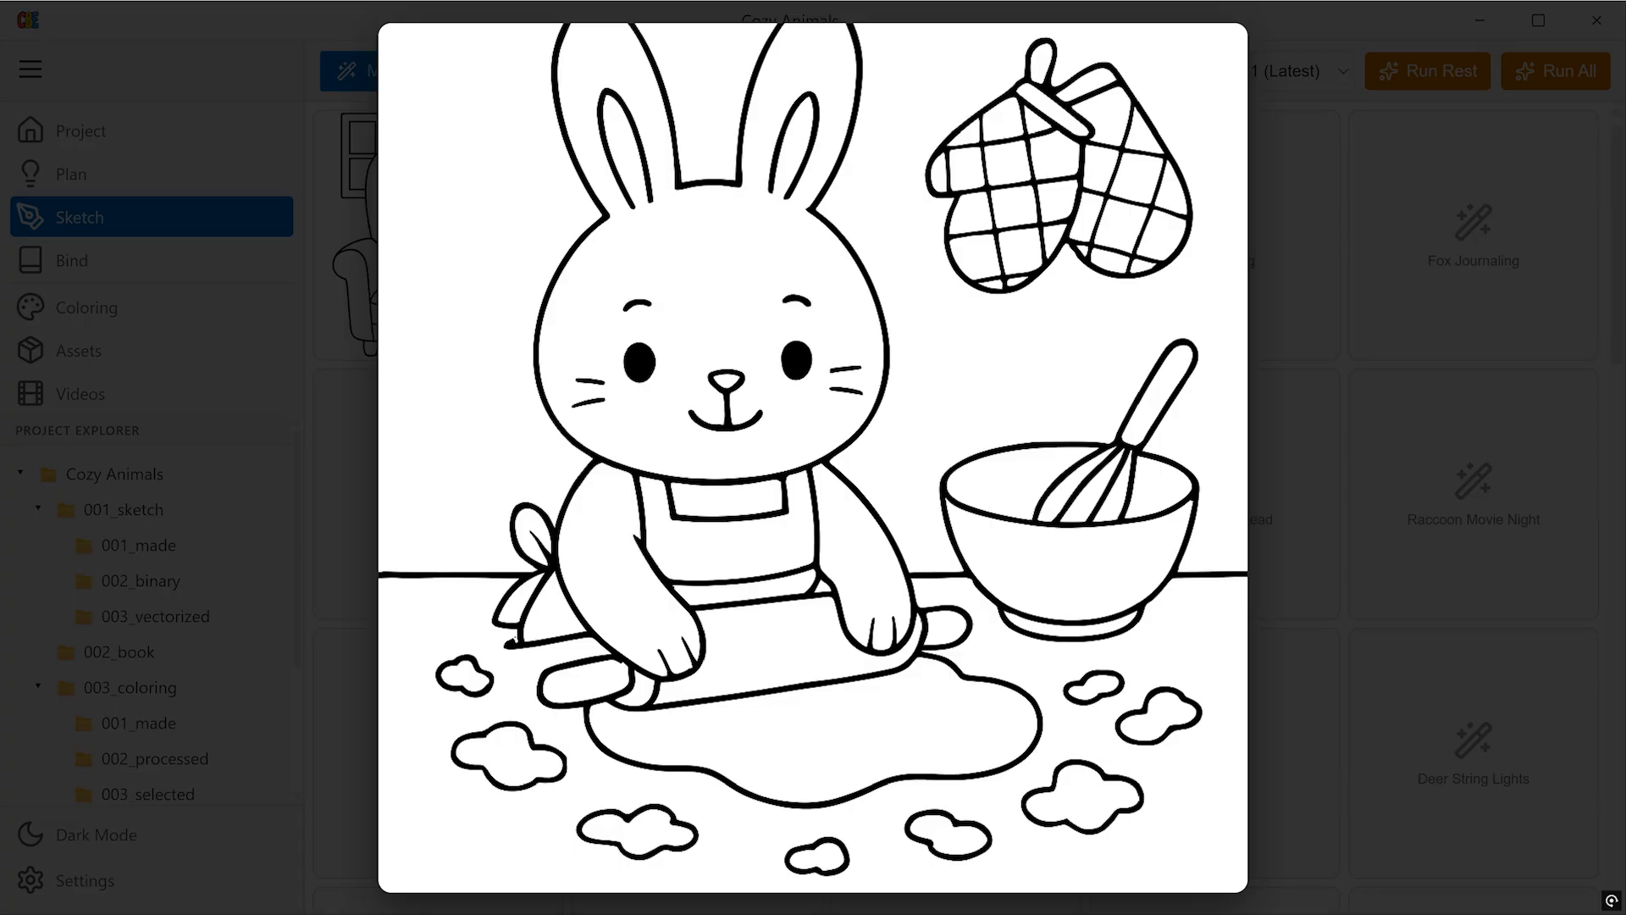
click(1260, 322)
Step: Edit the Bunny Baking sketch with AI to put pepperonis on the dough, and view the regenerated image
click(858, 136)
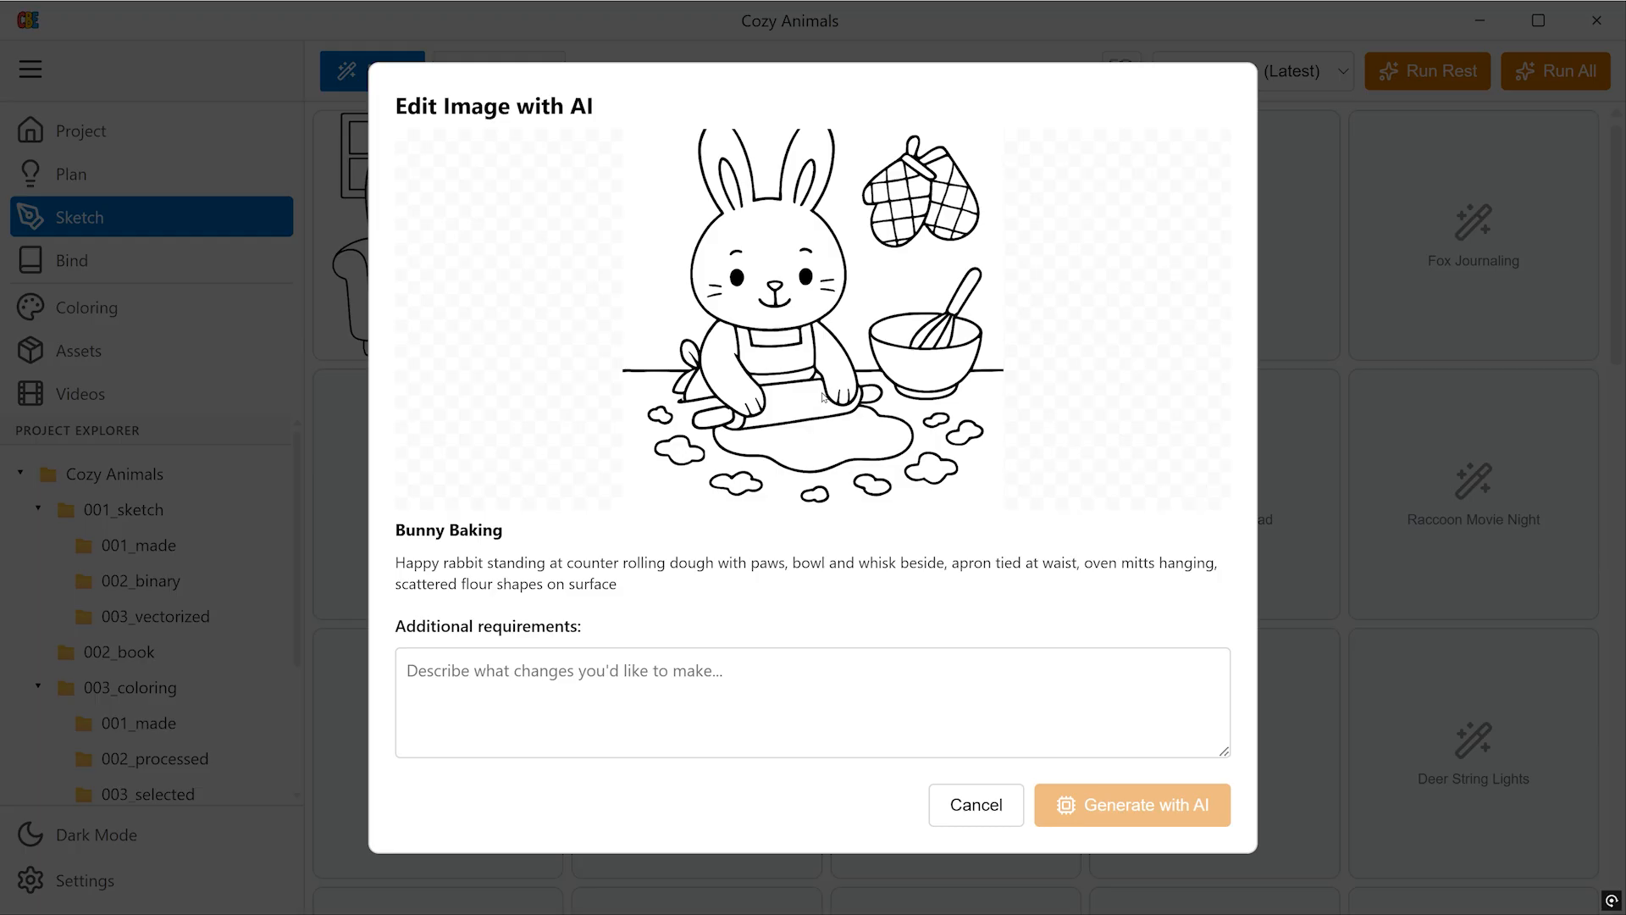
text(Pu)
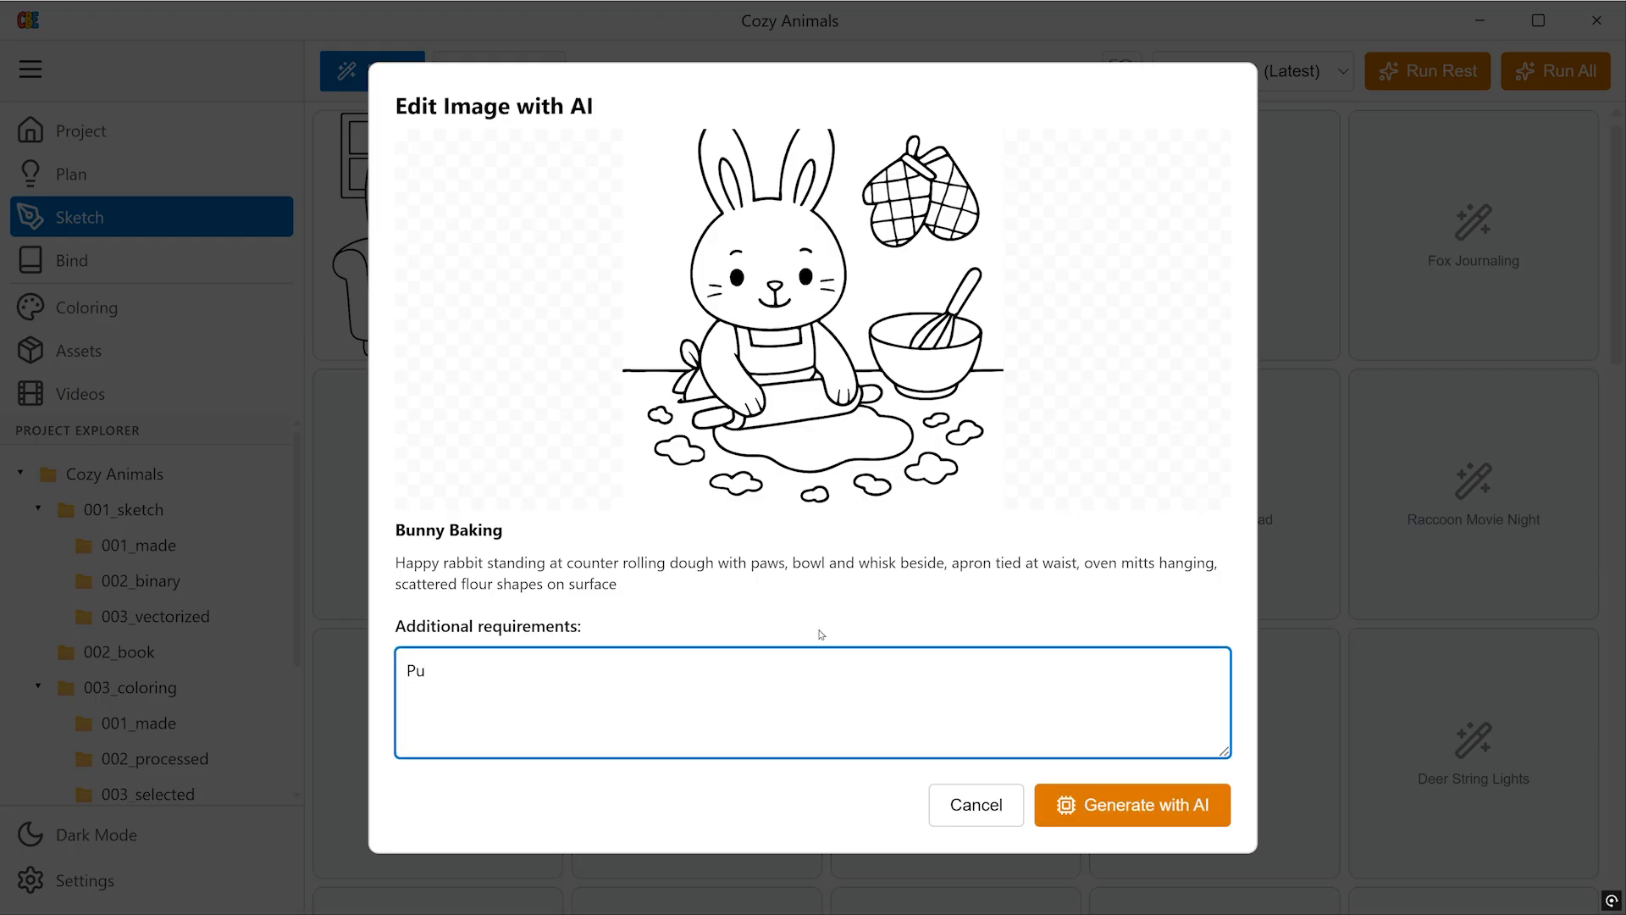
text(t pepperoinis on the dough)
key(Return)
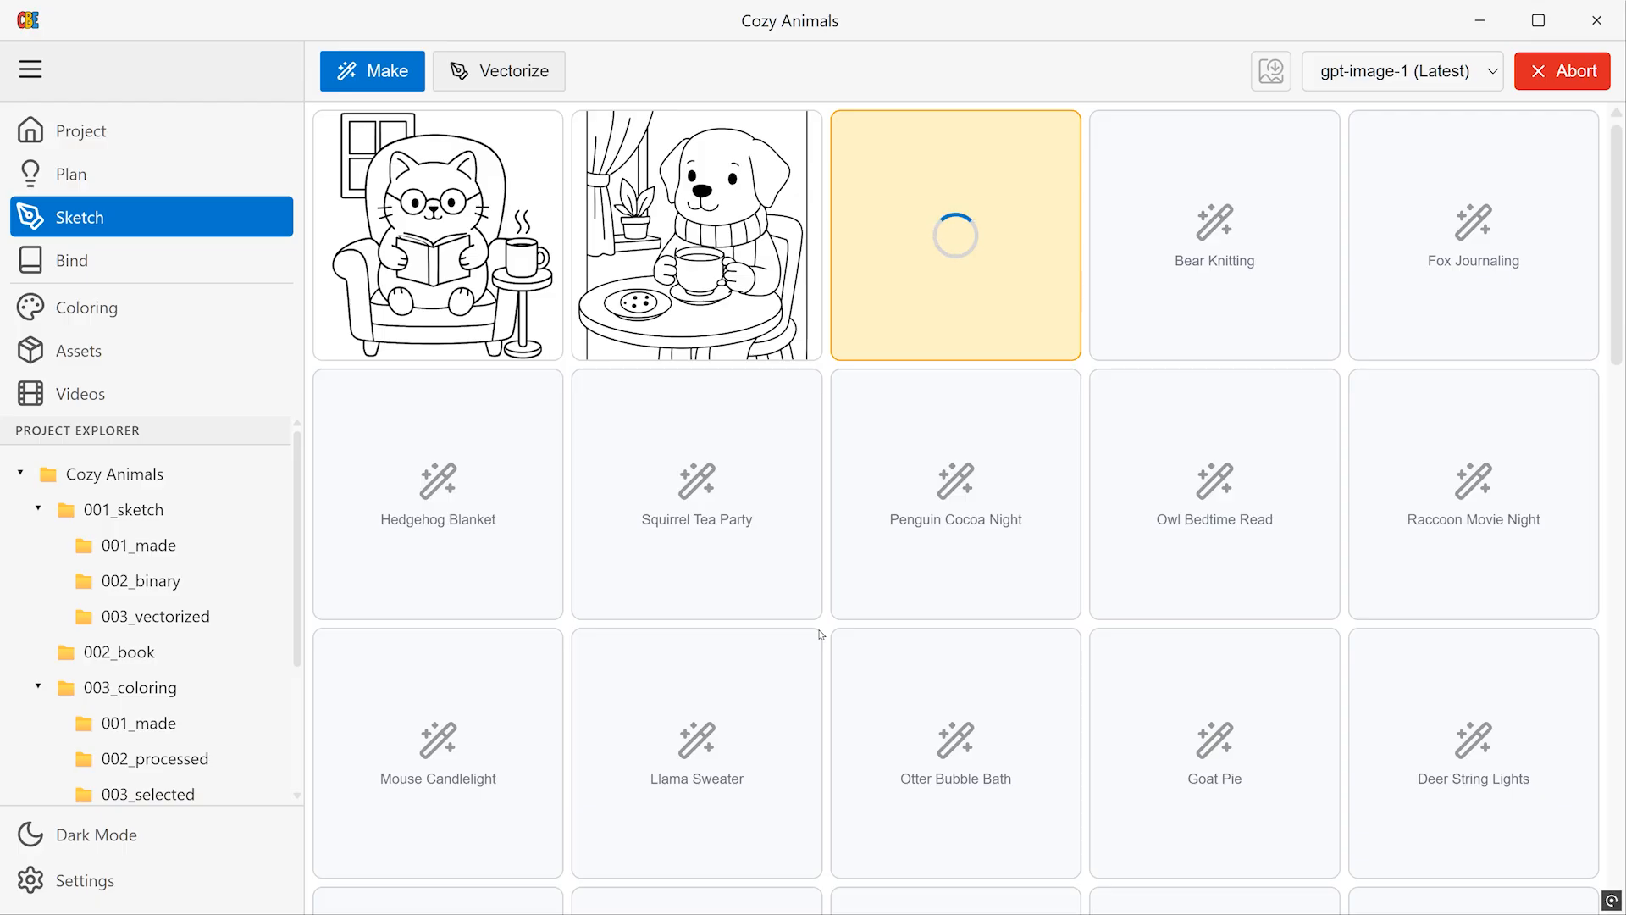
click(900, 337)
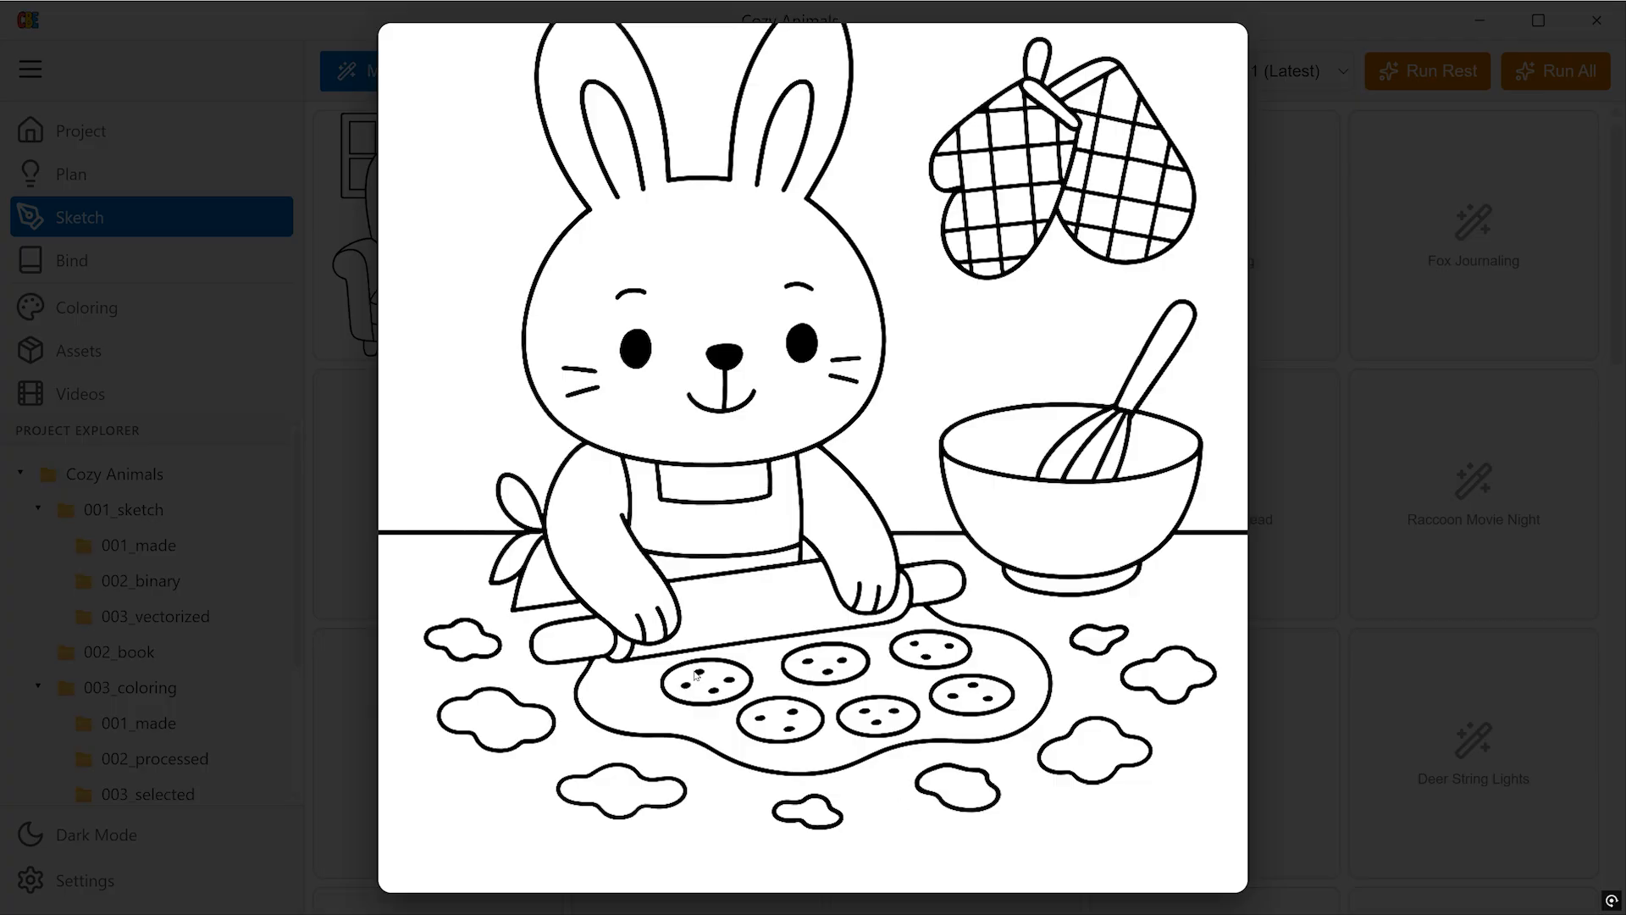
click(1506, 432)
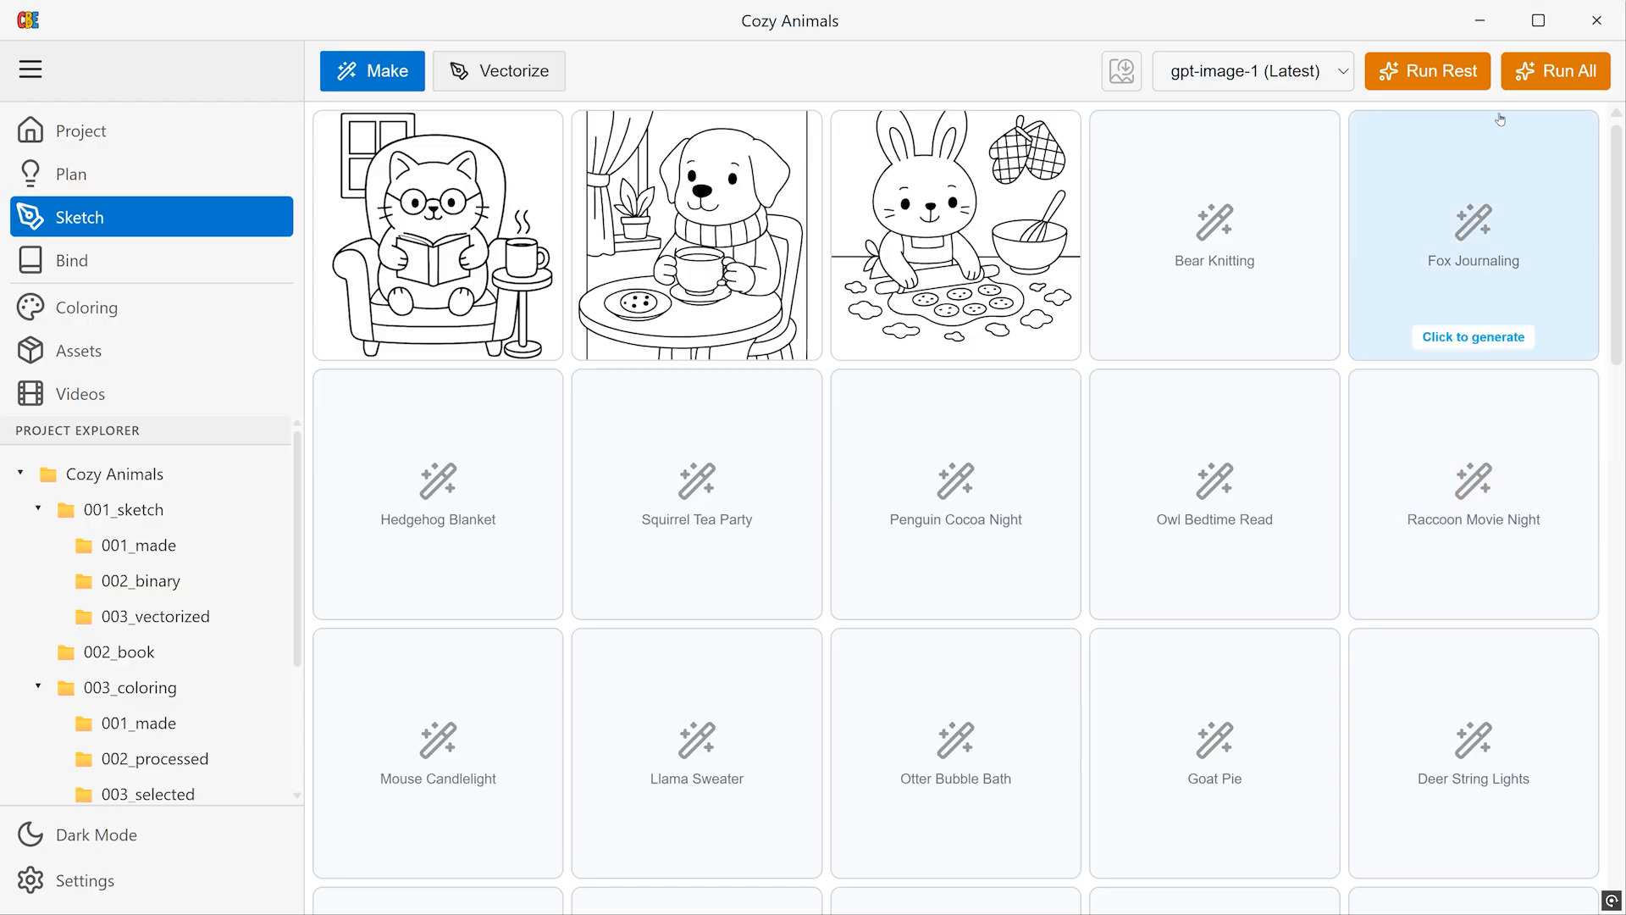
Step: Generate all the remaining sketches in one run and look through them as they are made
click(1430, 76)
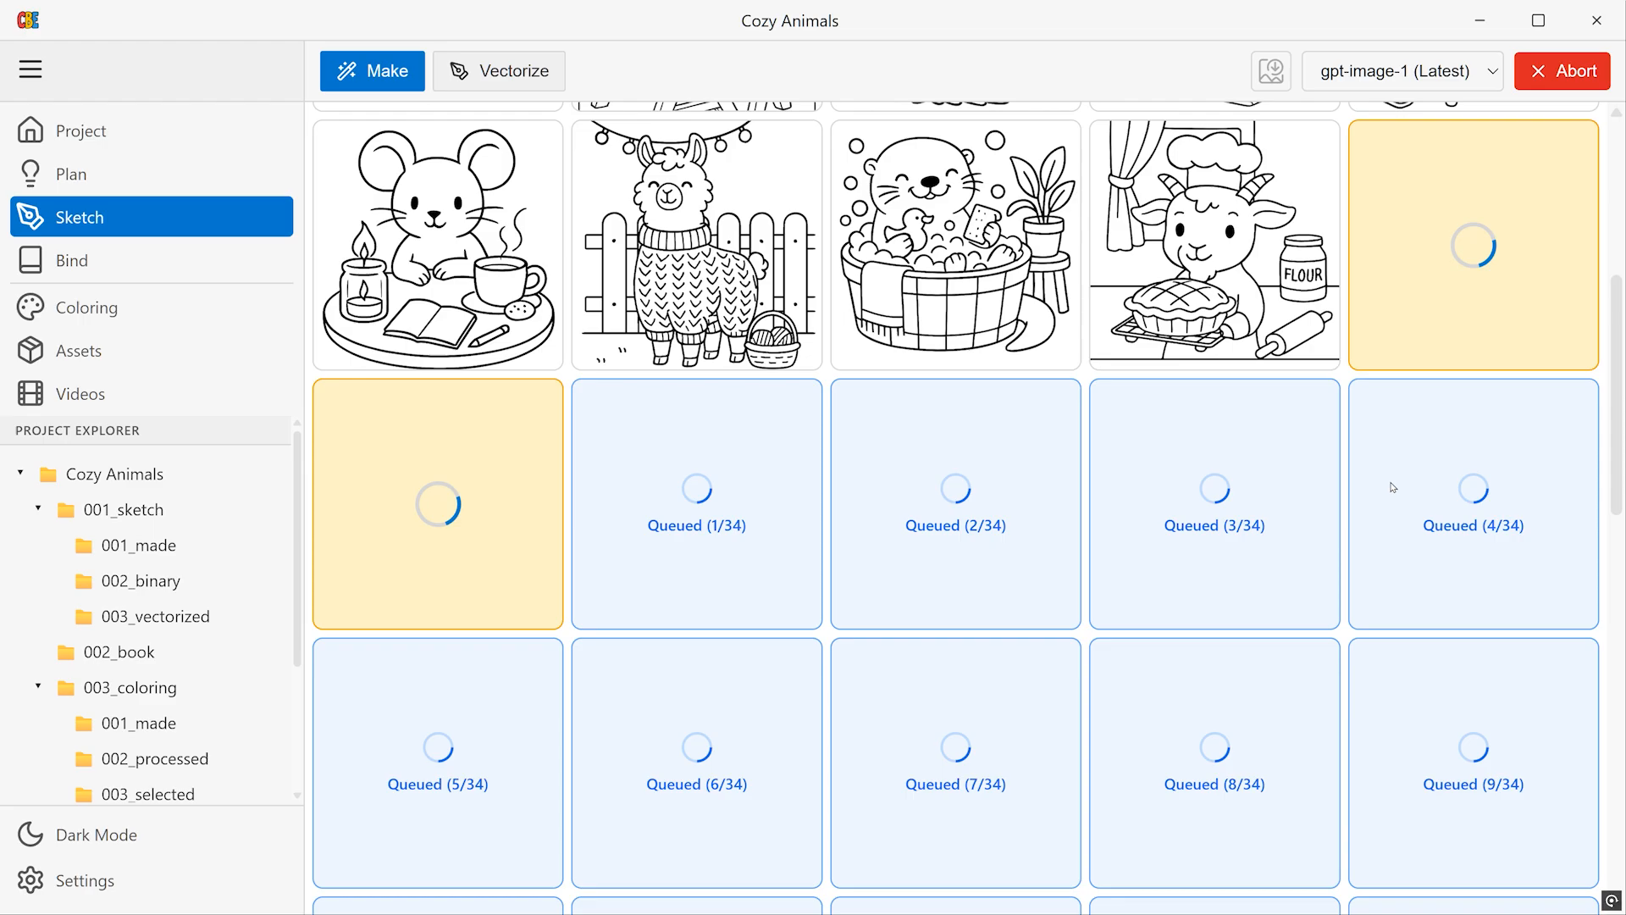
scroll(1394, 487, down, 5)
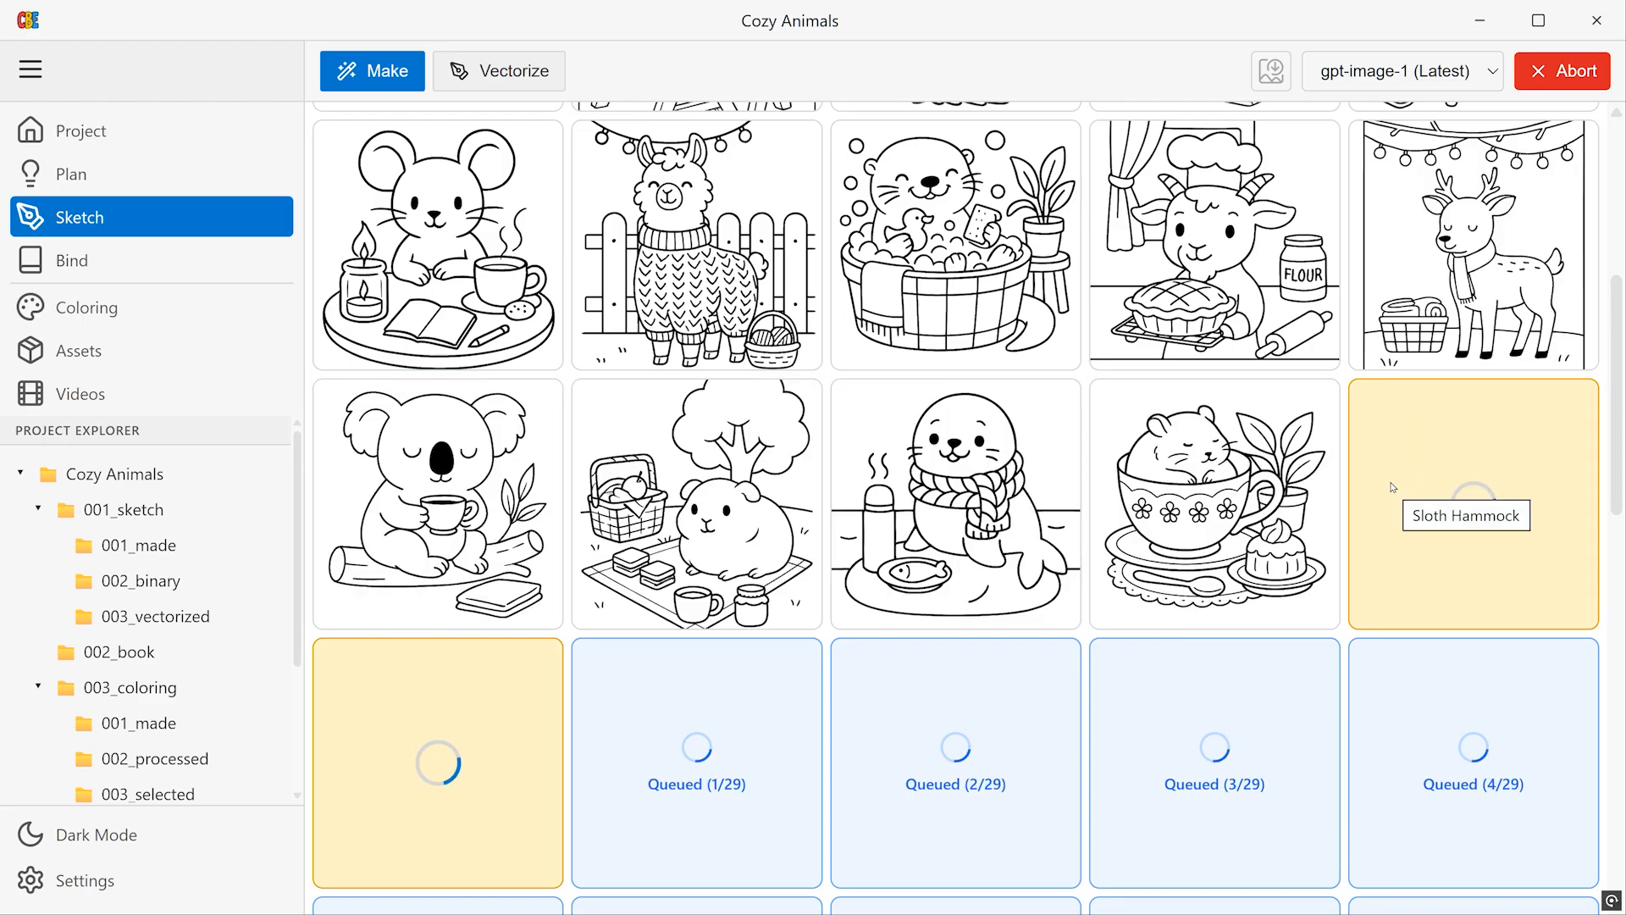
scroll(1326, 561, down, 5)
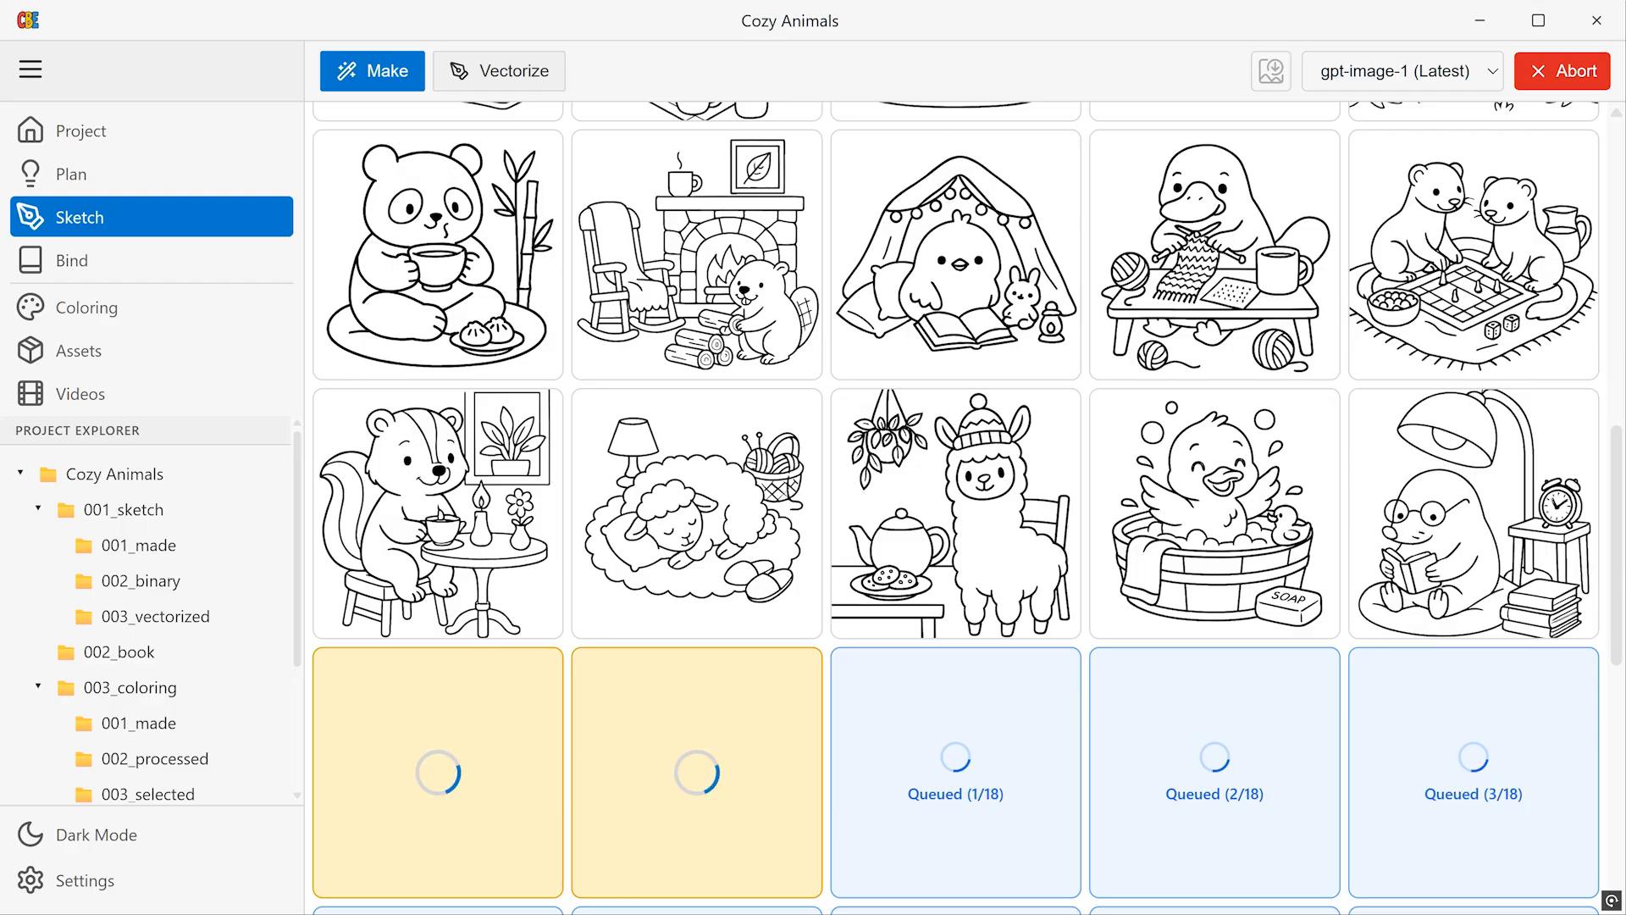
scroll(1271, 542, down, 5)
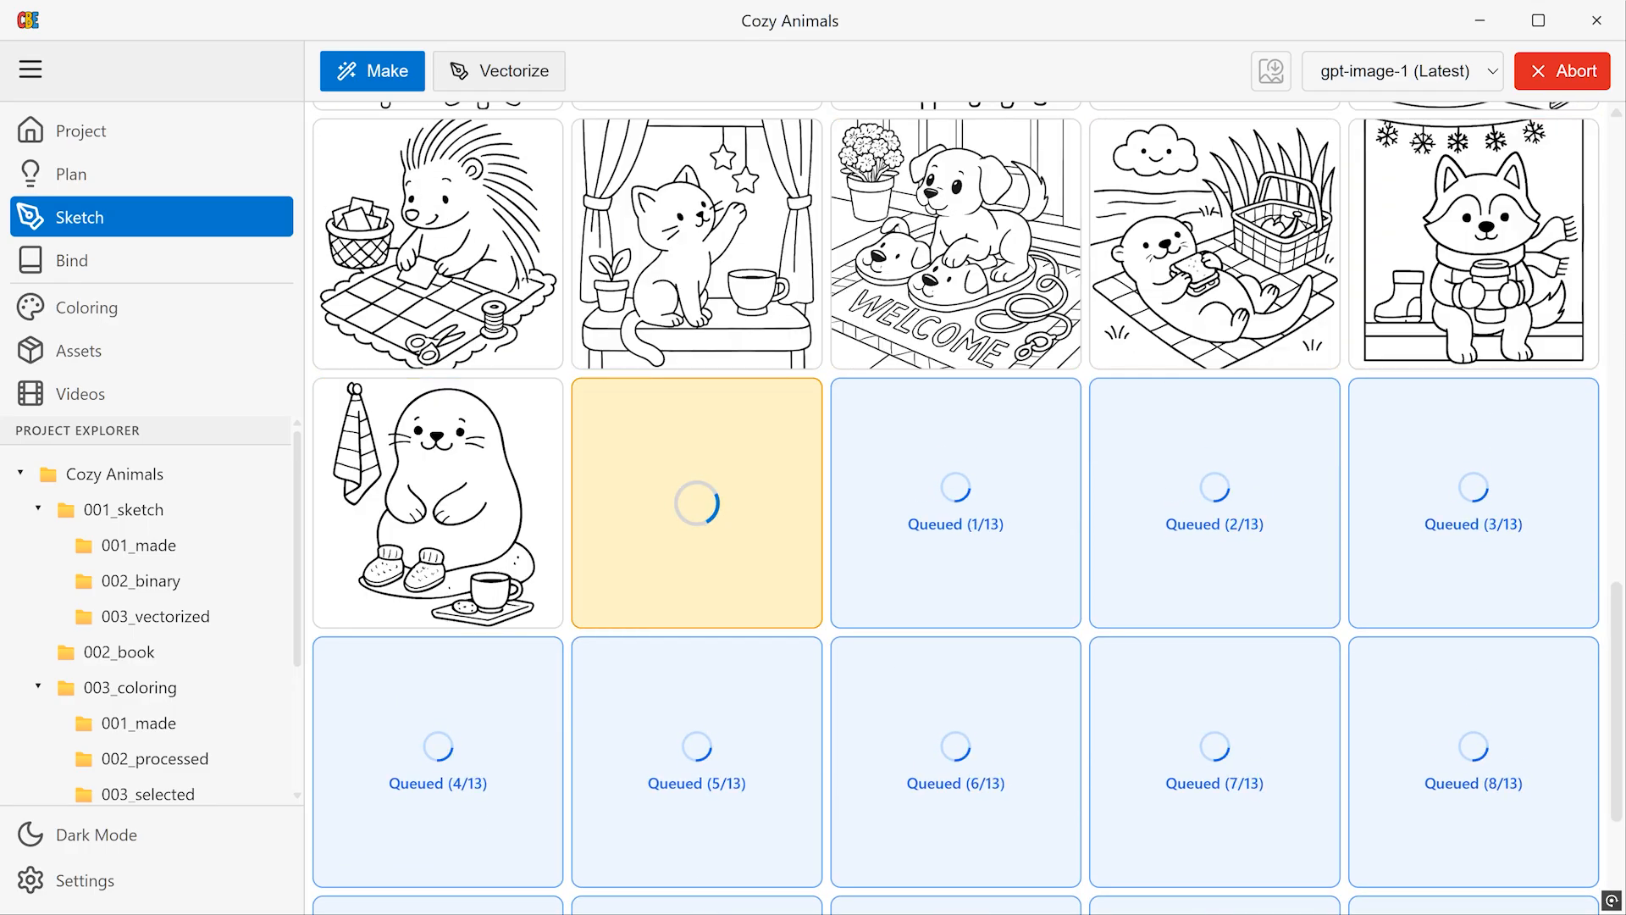
scroll(1536, 769, down, 3)
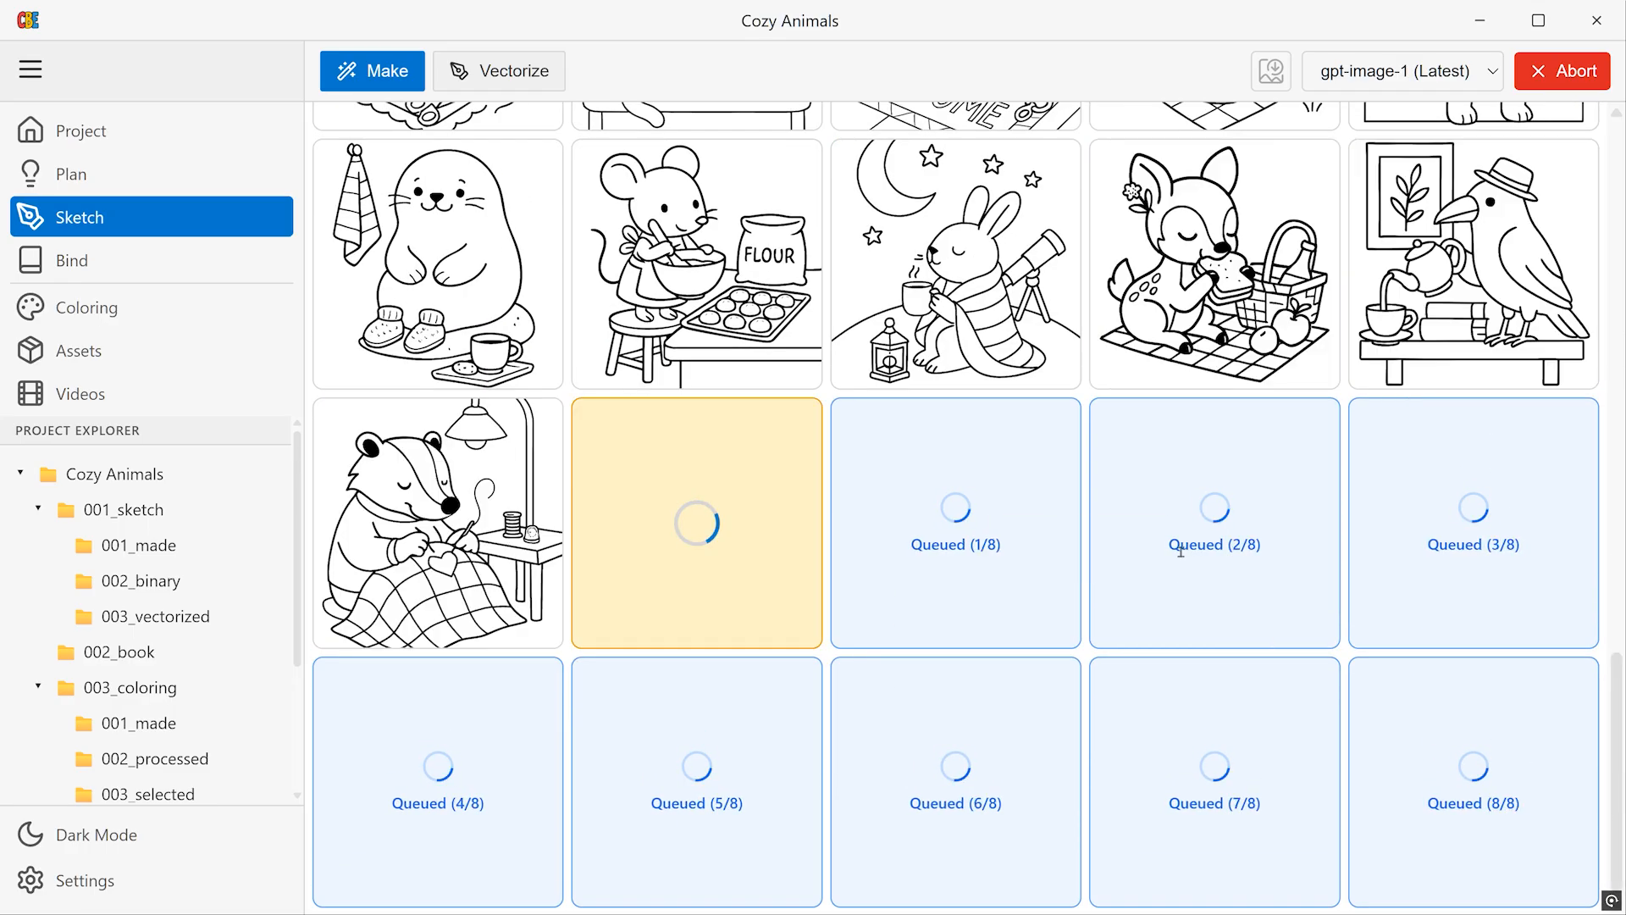
scroll(1092, 652, up, 3)
scroll(1092, 652, down, 3)
Step: Vectorize all of the generated sketches
click(540, 56)
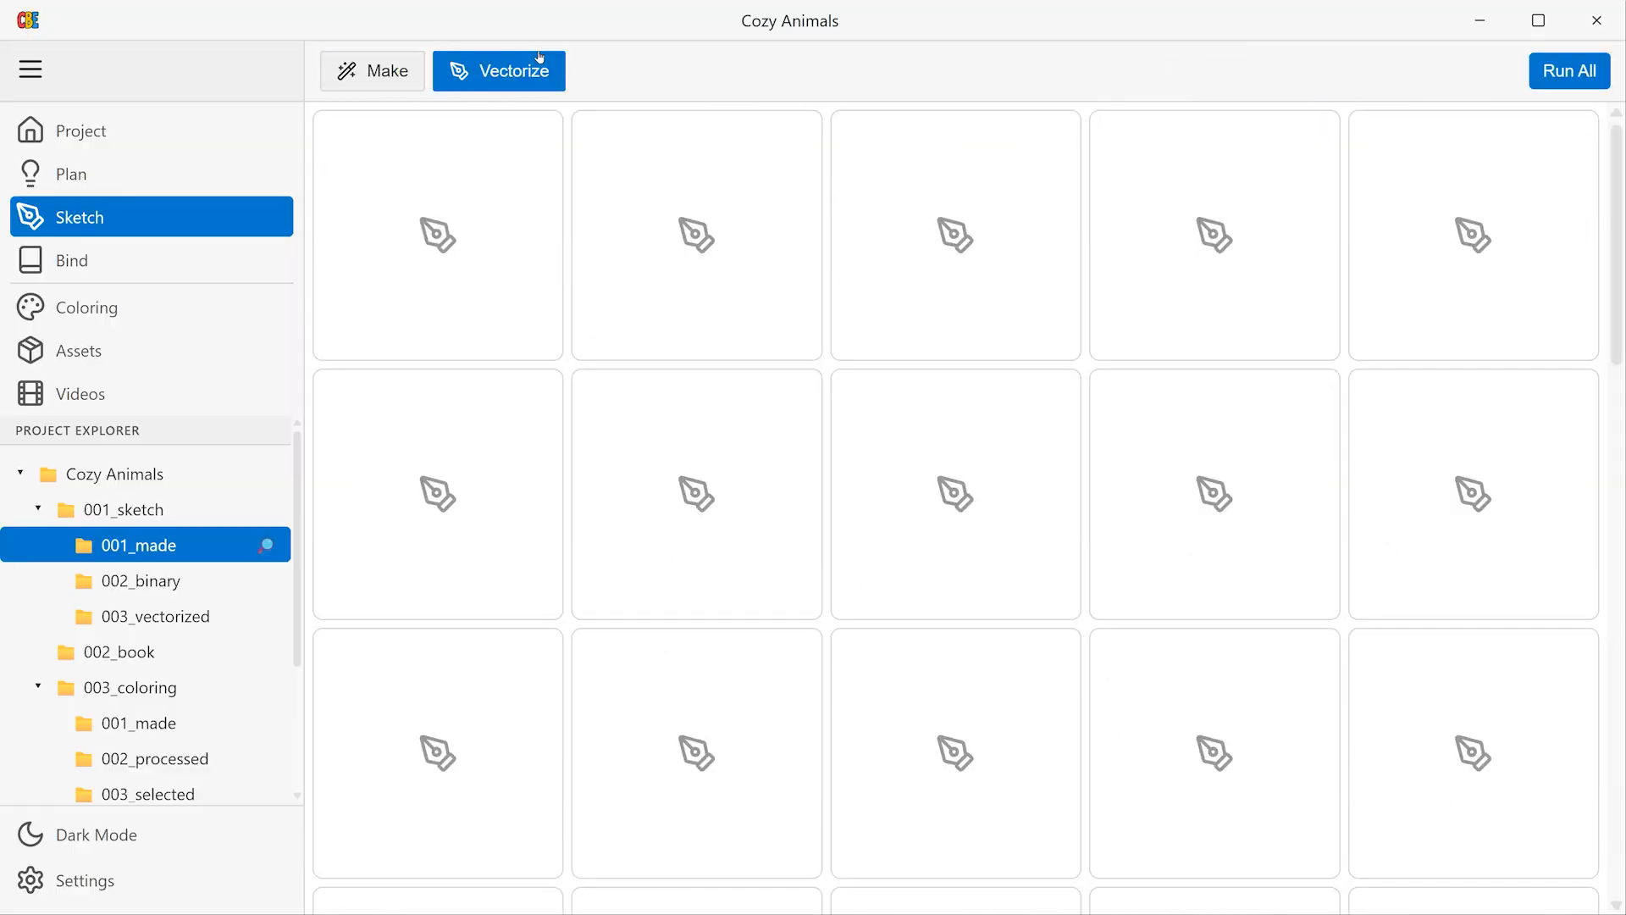
click(1570, 67)
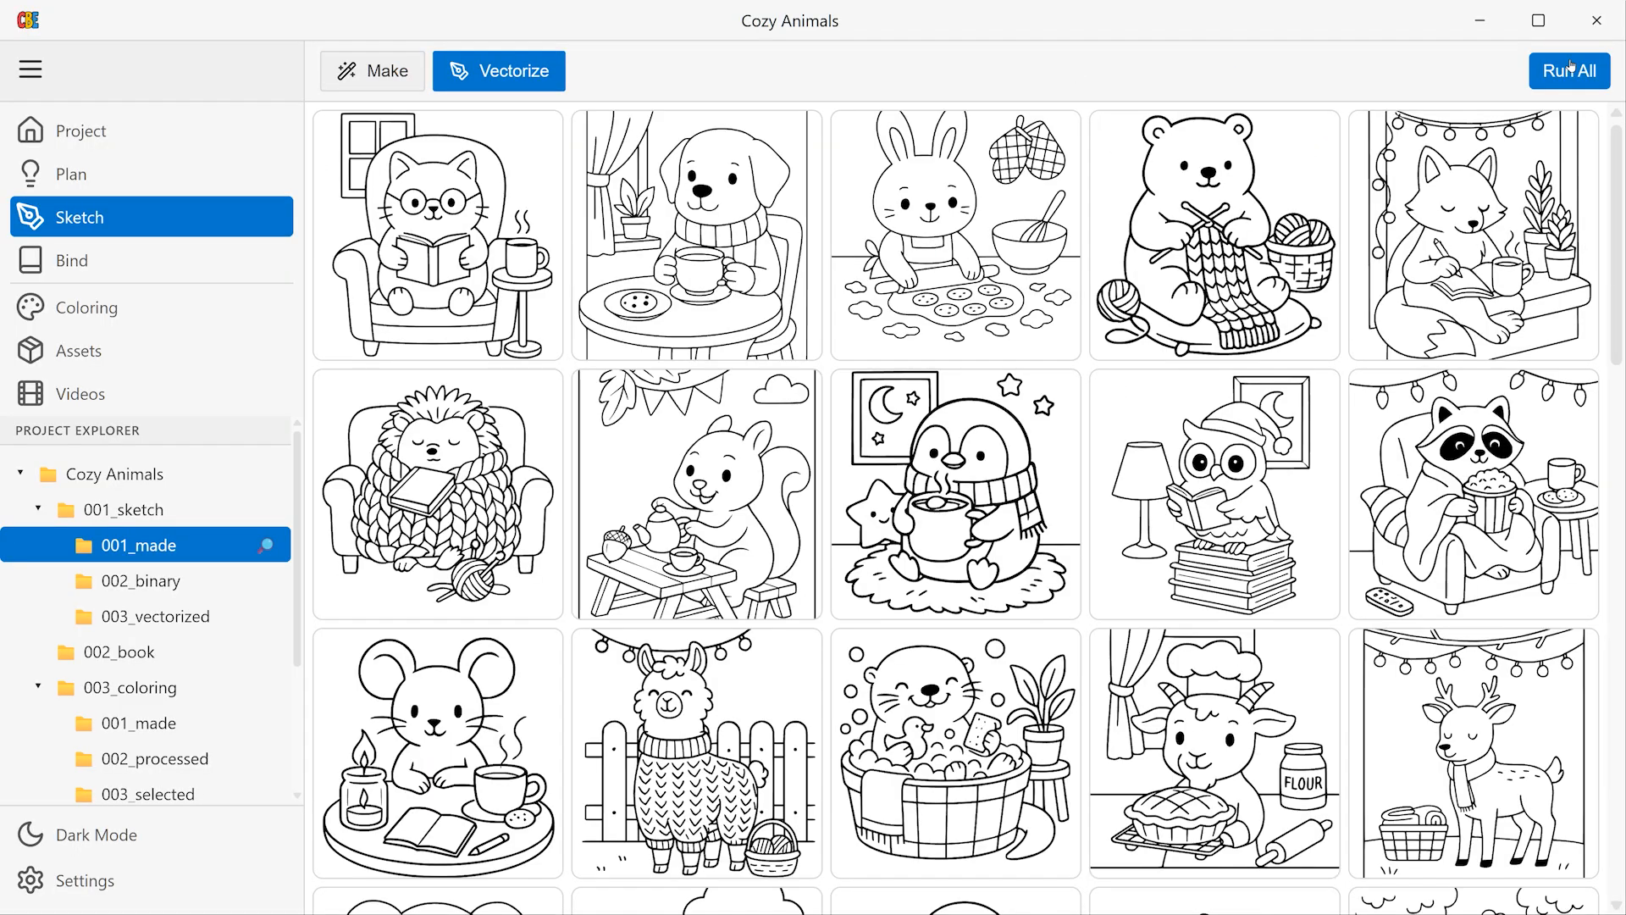
Step: Examine the line quality of the vectorized porcupine quilting and duck bath drawings at full size and magnified
scroll(1289, 165, down, 10)
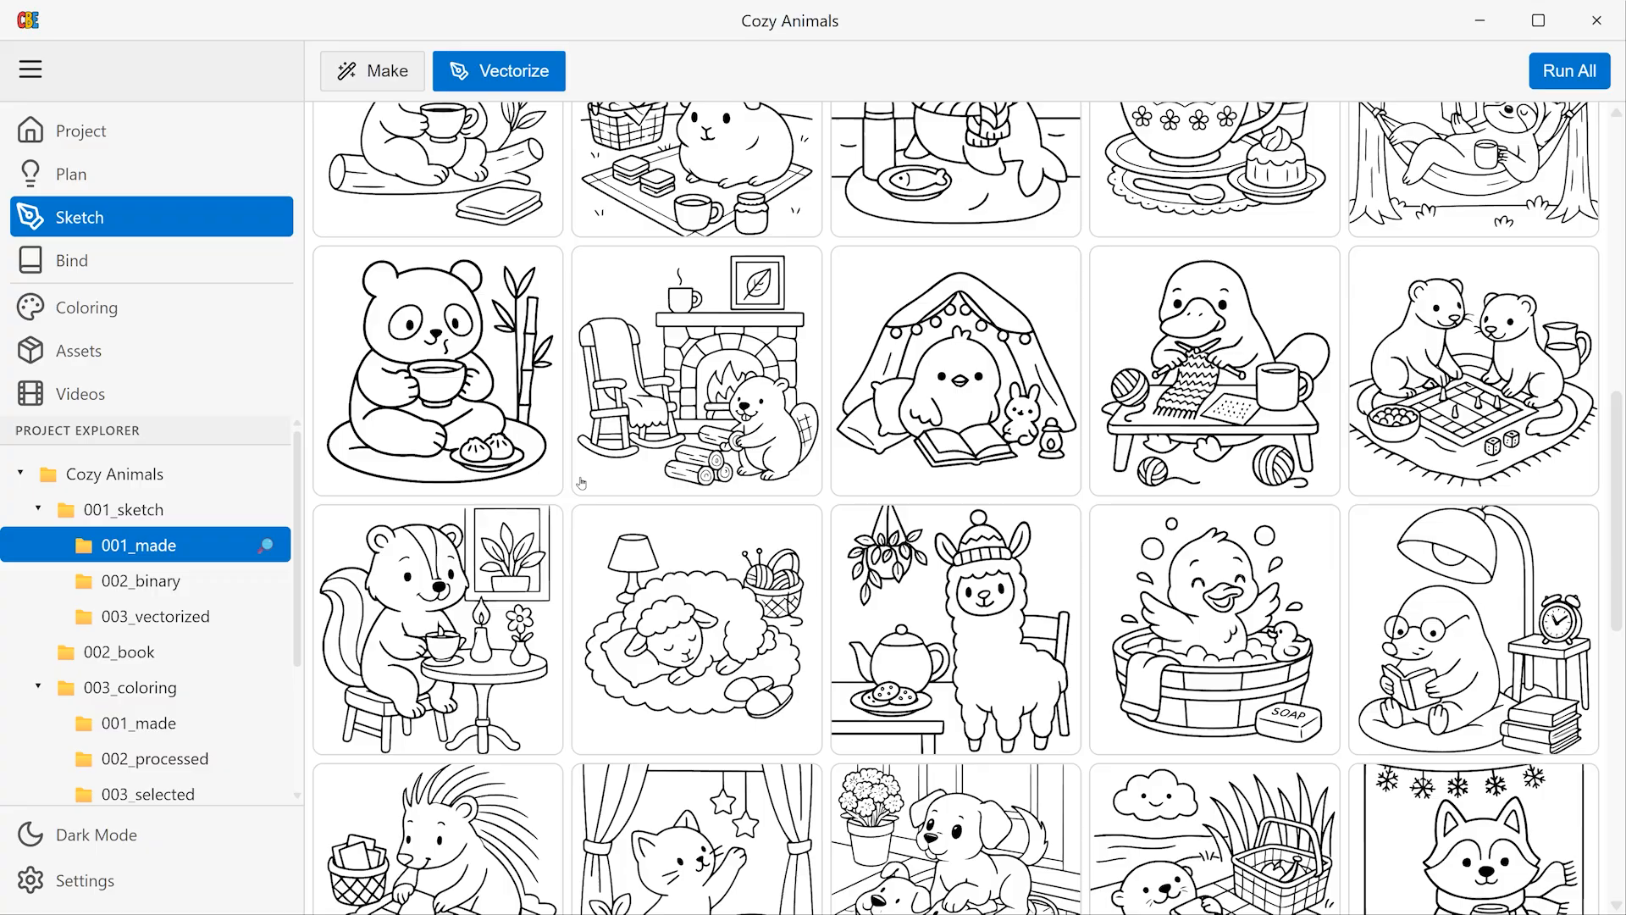
scroll(581, 483, down, 3)
click(507, 602)
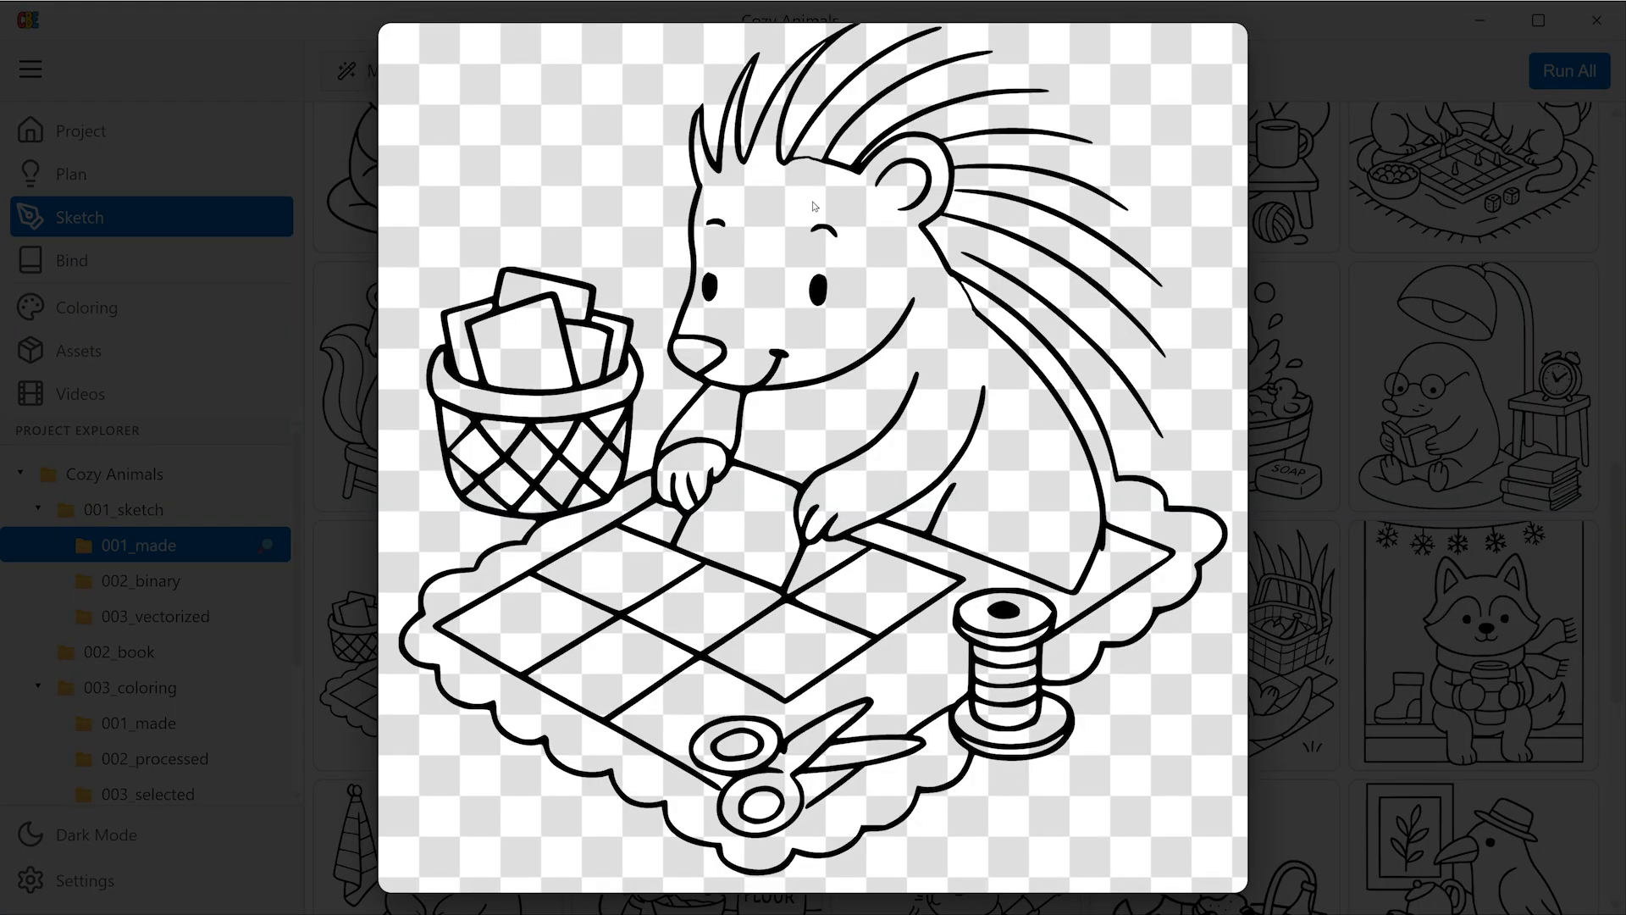
scroll(811, 155, up, 2)
scroll(933, 274, down, 4)
click(1056, 520)
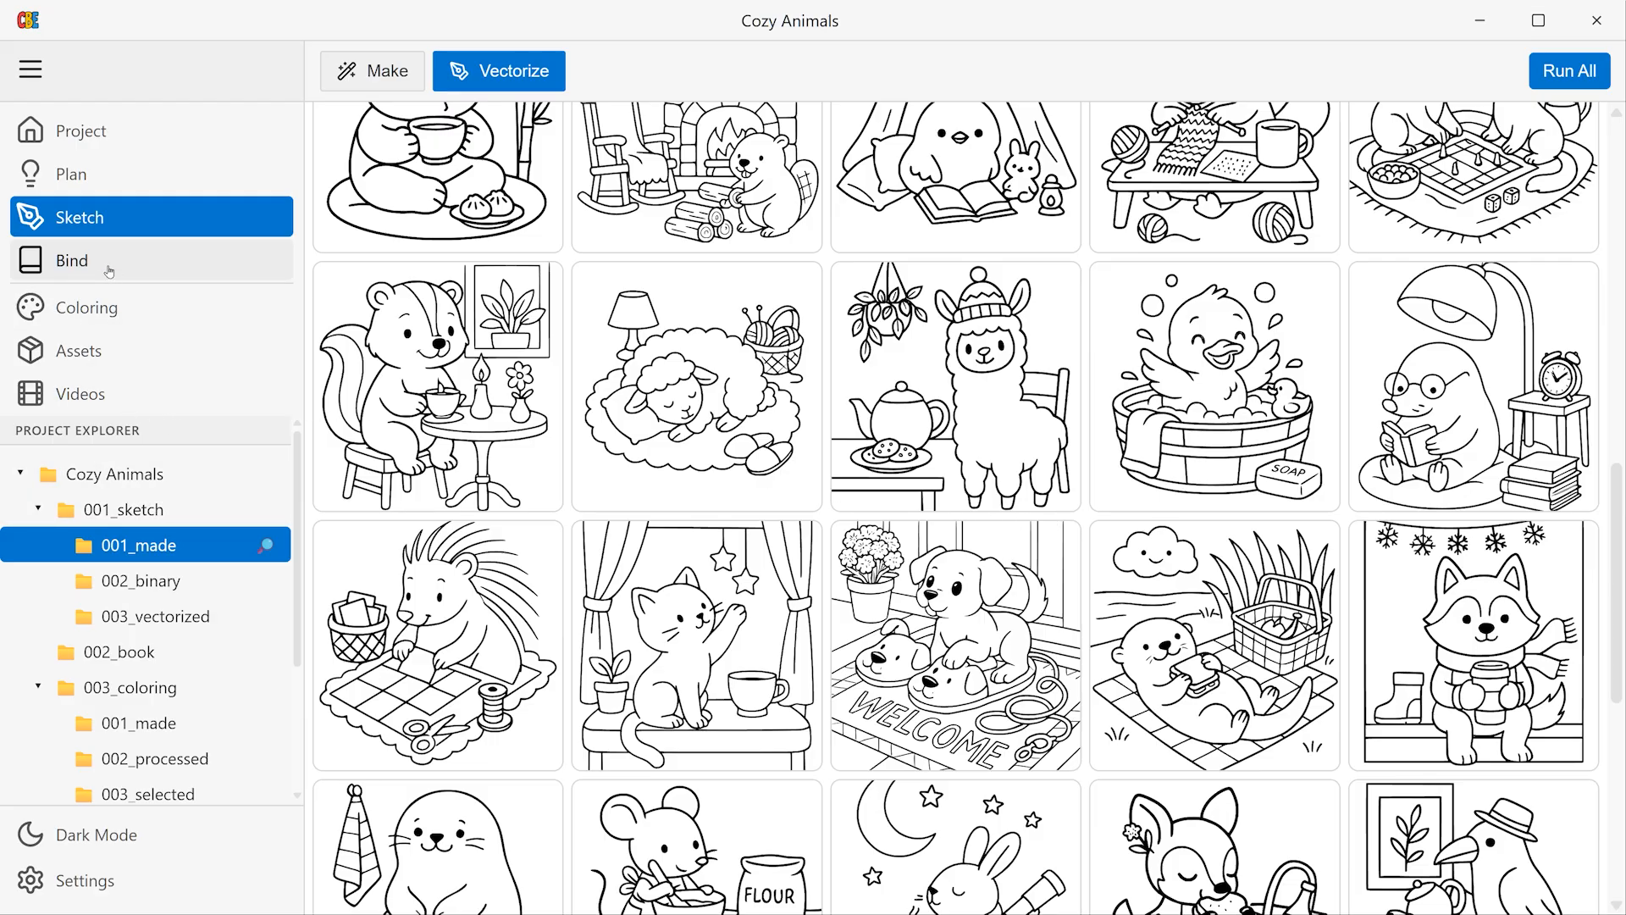
click(1169, 425)
scroll(868, 350, up, 3)
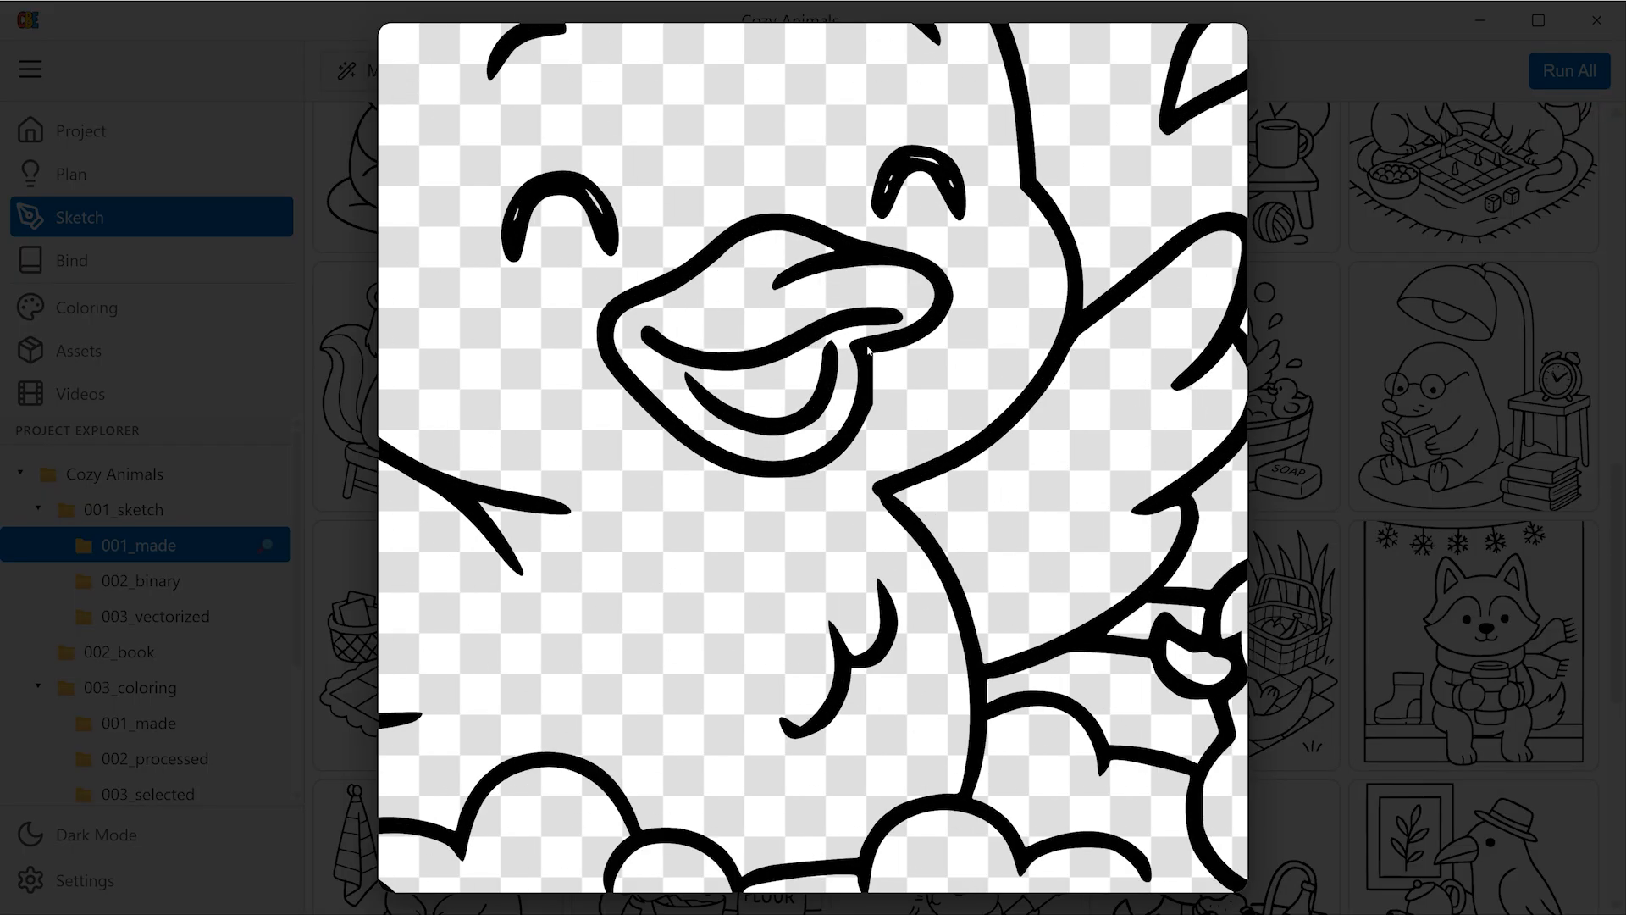
scroll(868, 350, down, 4)
click(864, 371)
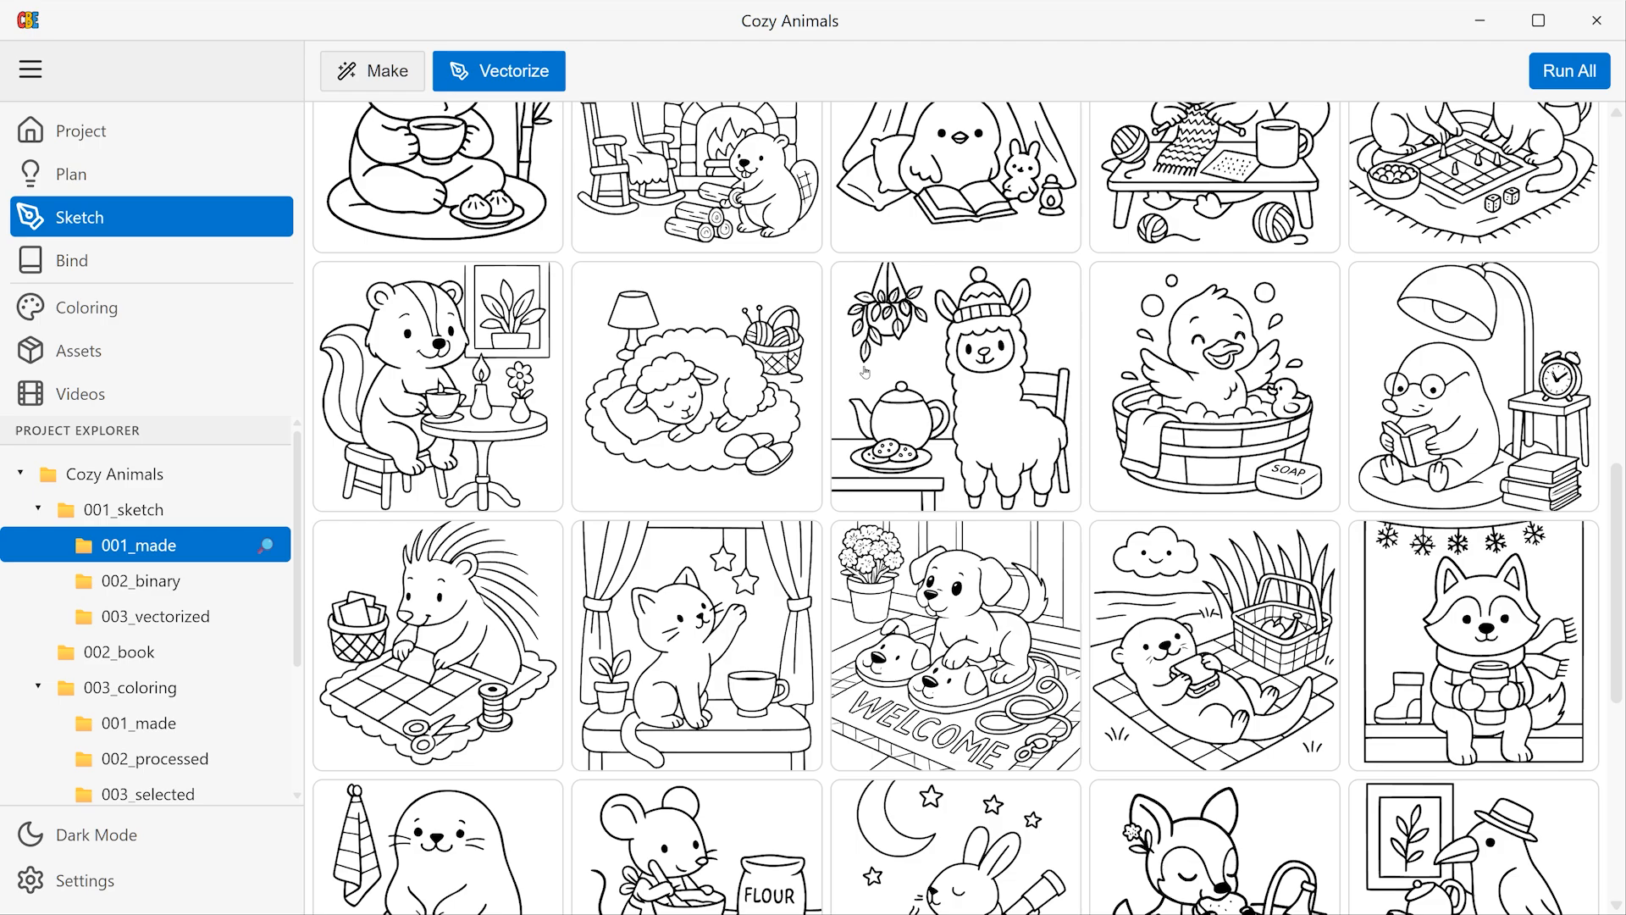
Step: Go to the book binding stage, then review and confirm the interior coloring pages
click(93, 259)
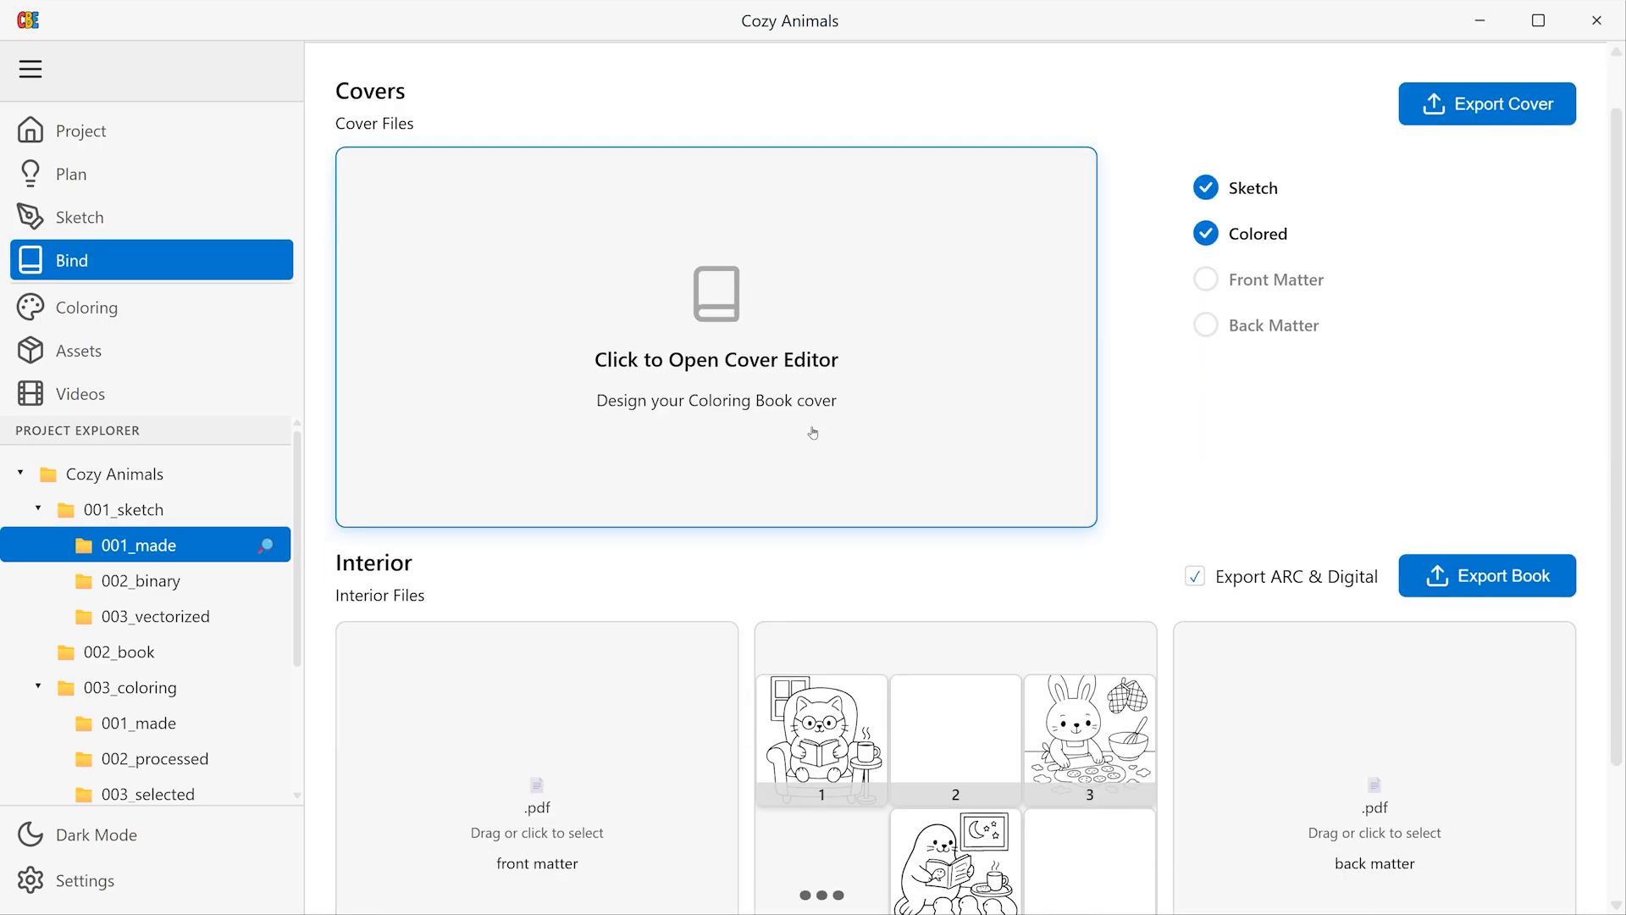
scroll(813, 424, down, 2)
click(839, 531)
scroll(839, 531, down, 15)
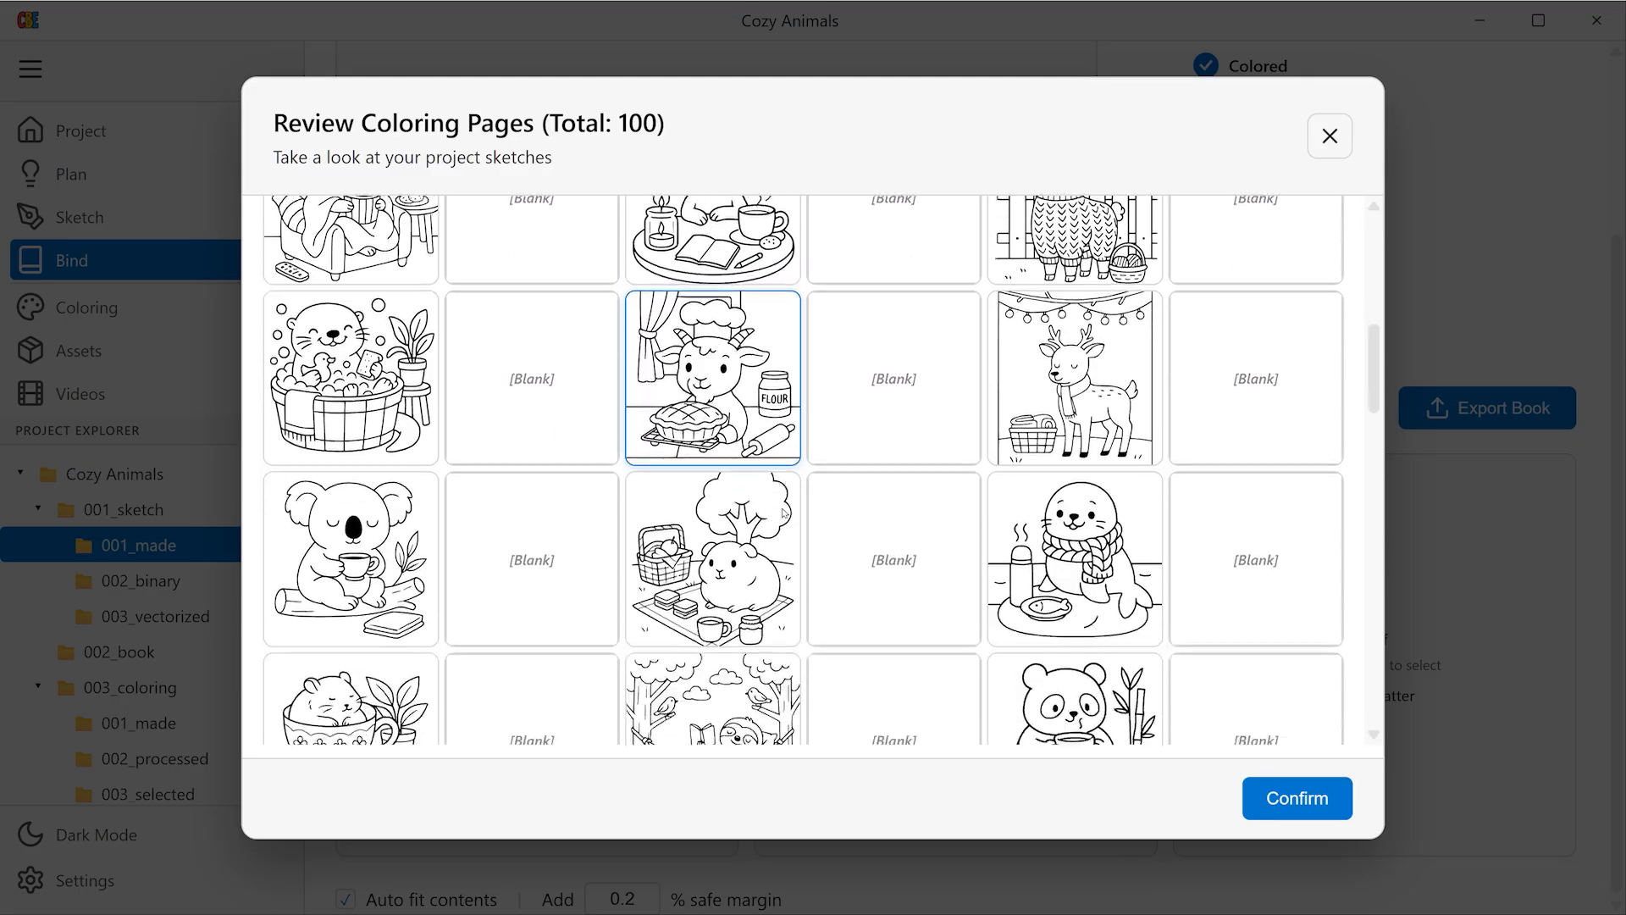
scroll(832, 532, down, 2)
click(1322, 788)
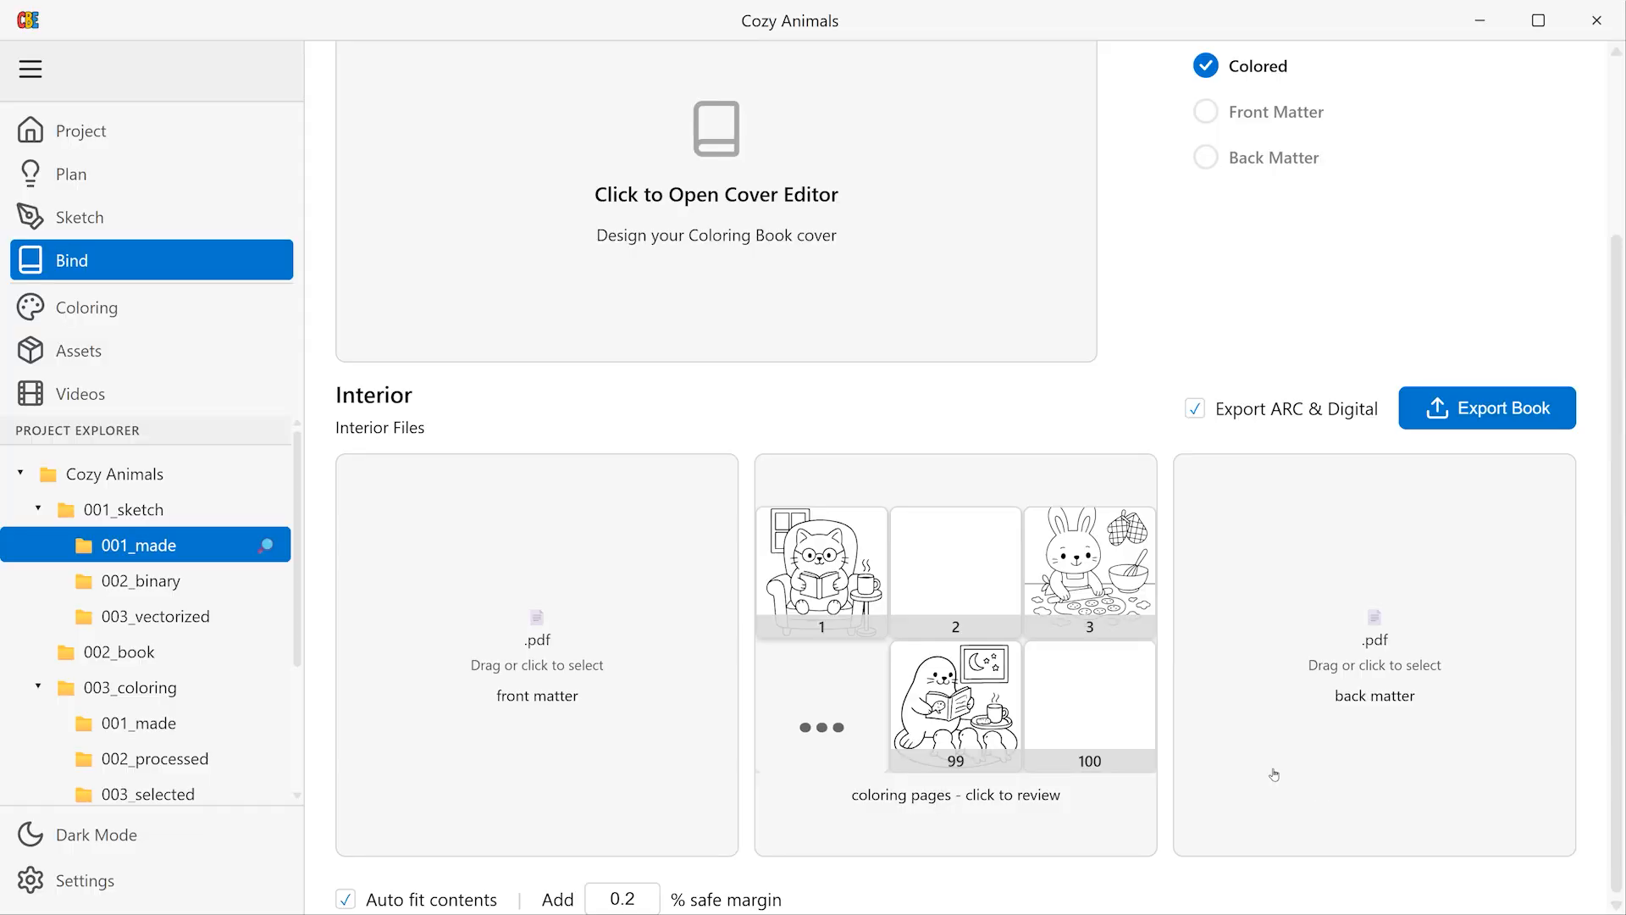
Step: Go to the coloring stage, generate AI-colored versions of all pages in one run, and look through them as they are made
scroll(1055, 361, up, 3)
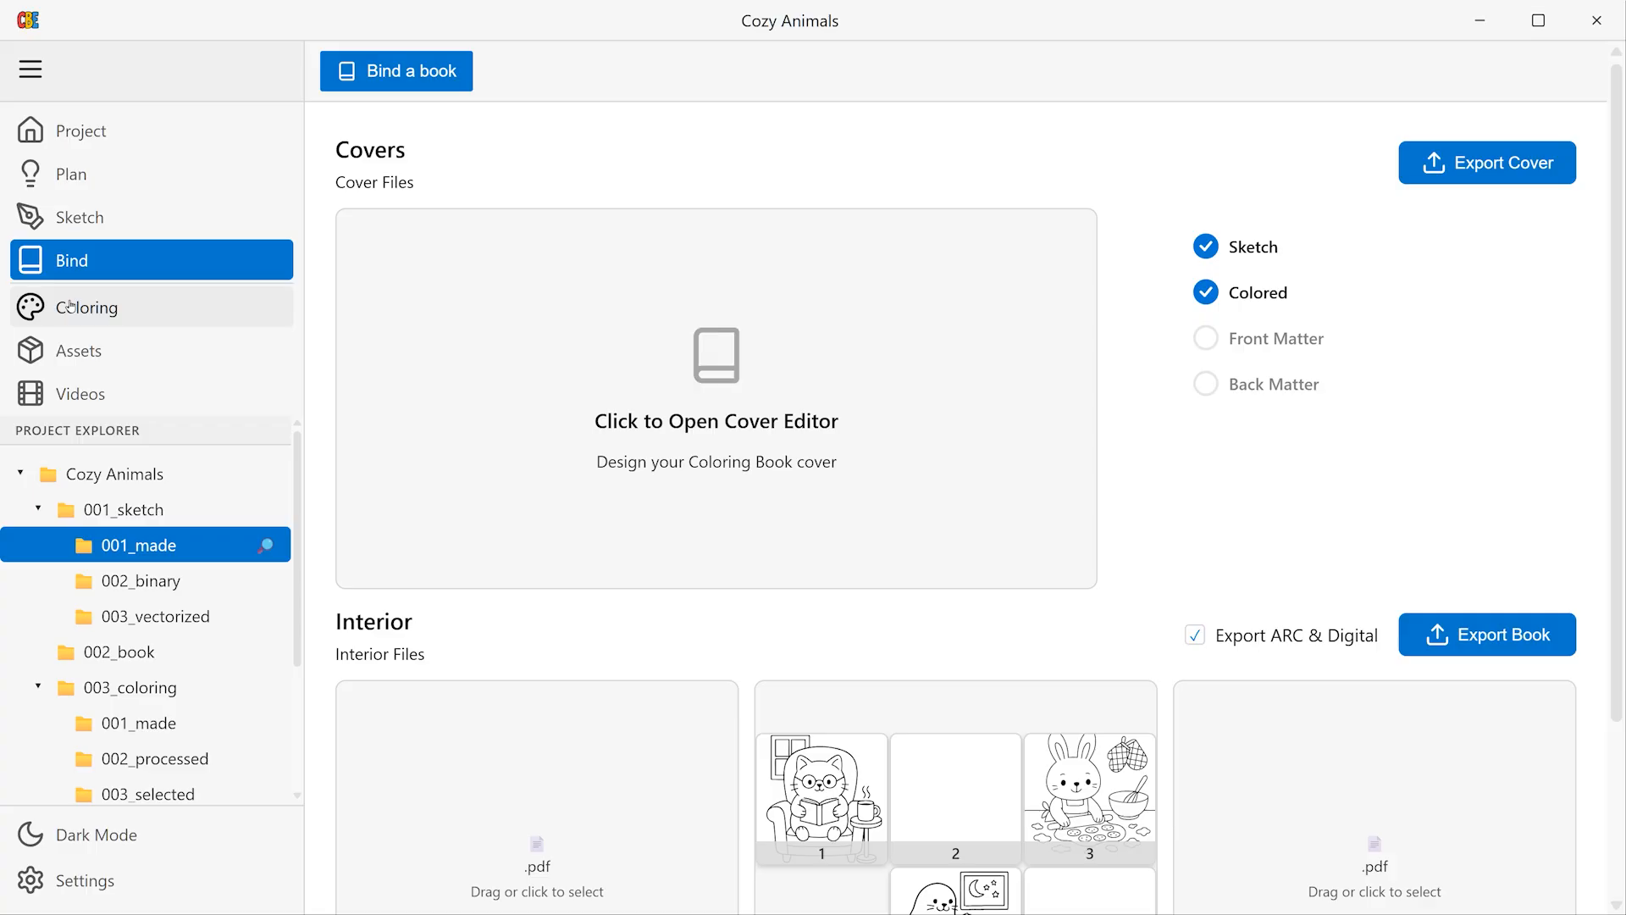
click(71, 306)
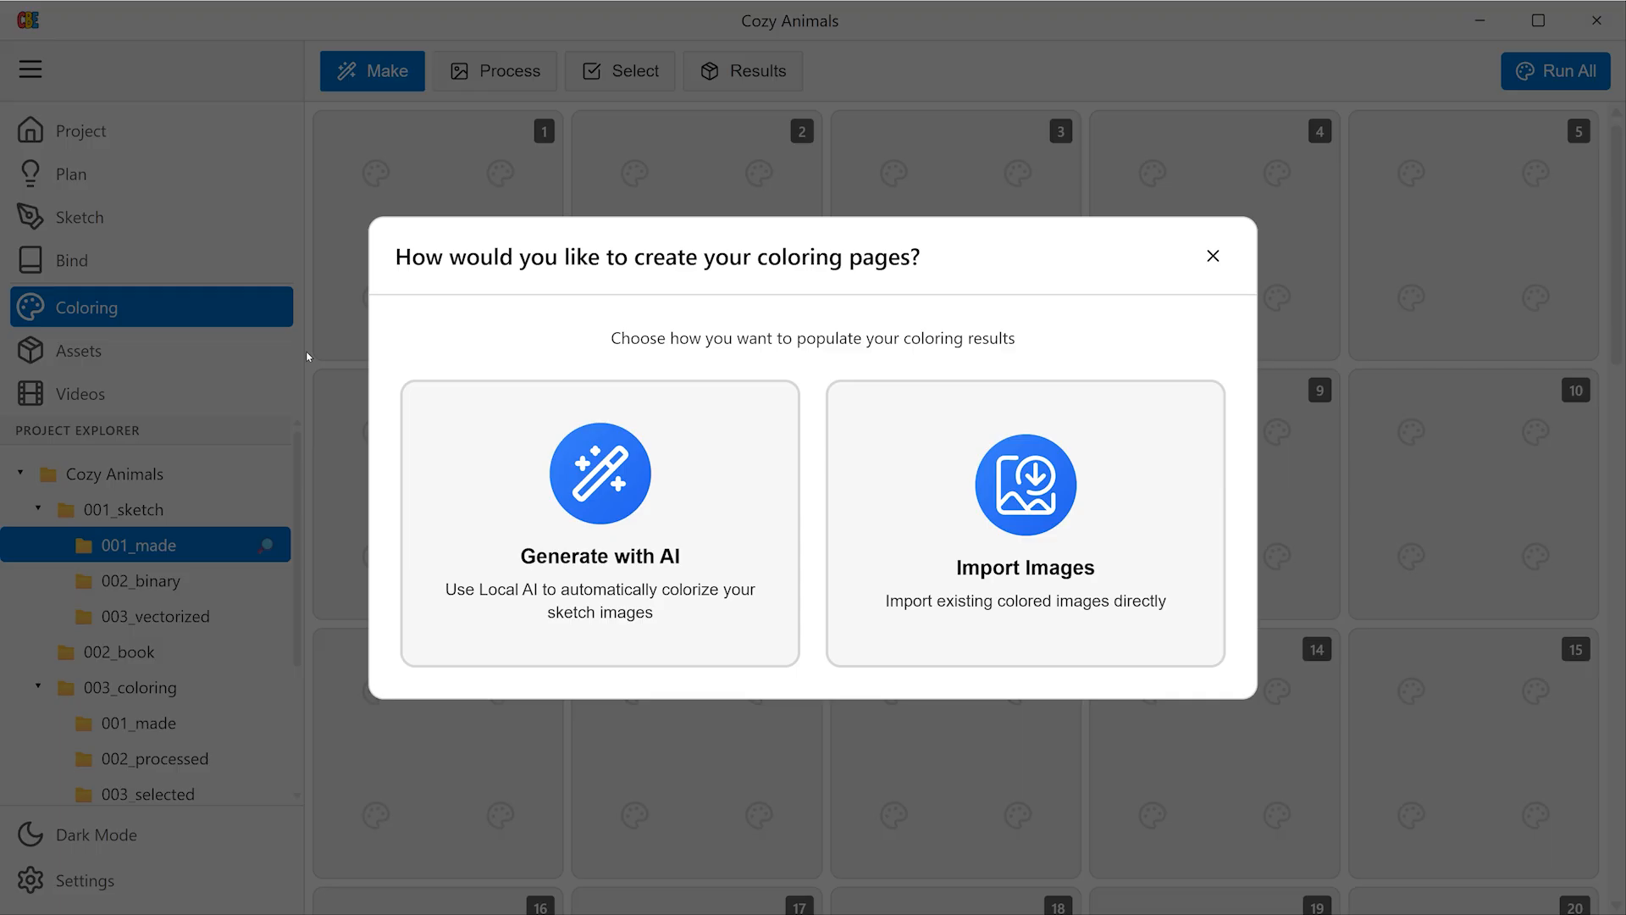
click(546, 453)
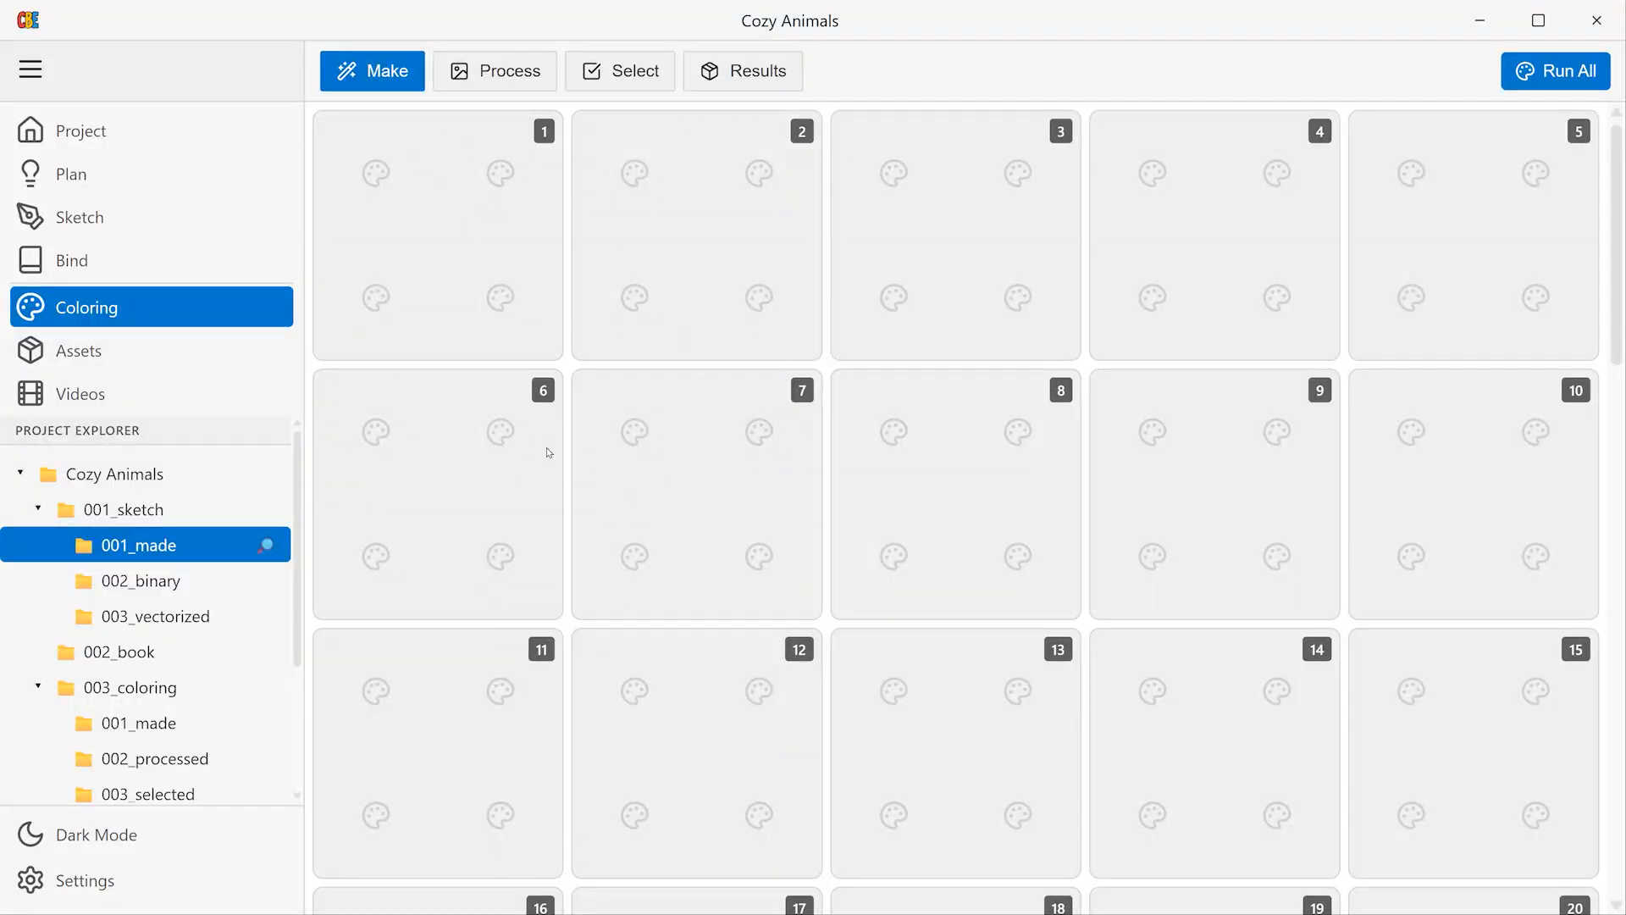
click(1583, 78)
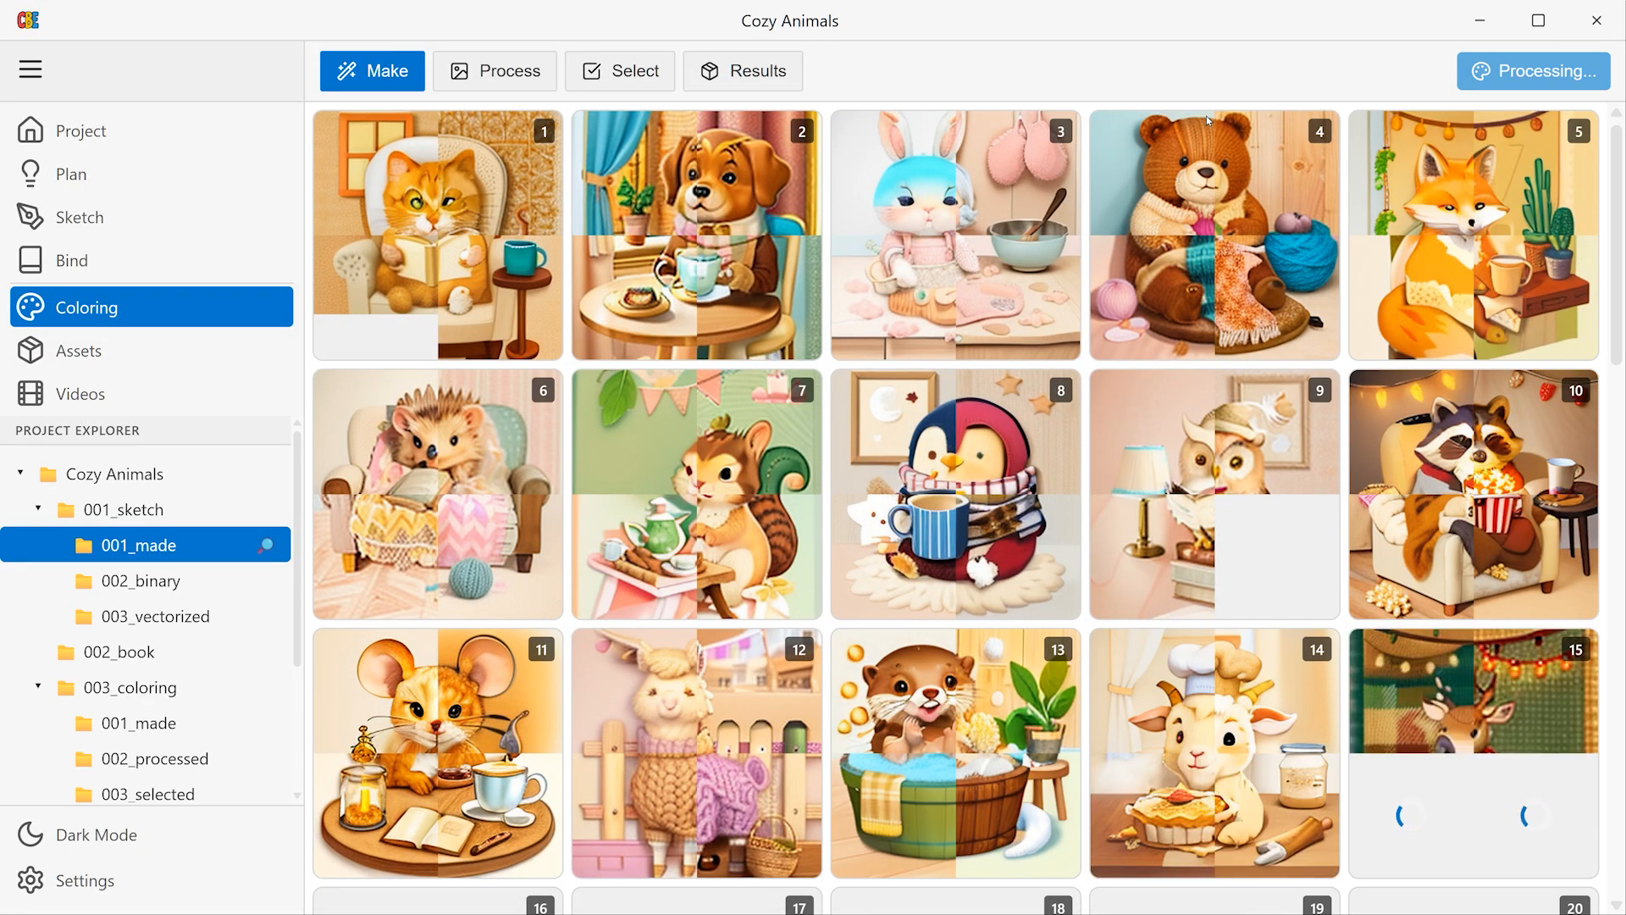
scroll(1050, 437, down, 4)
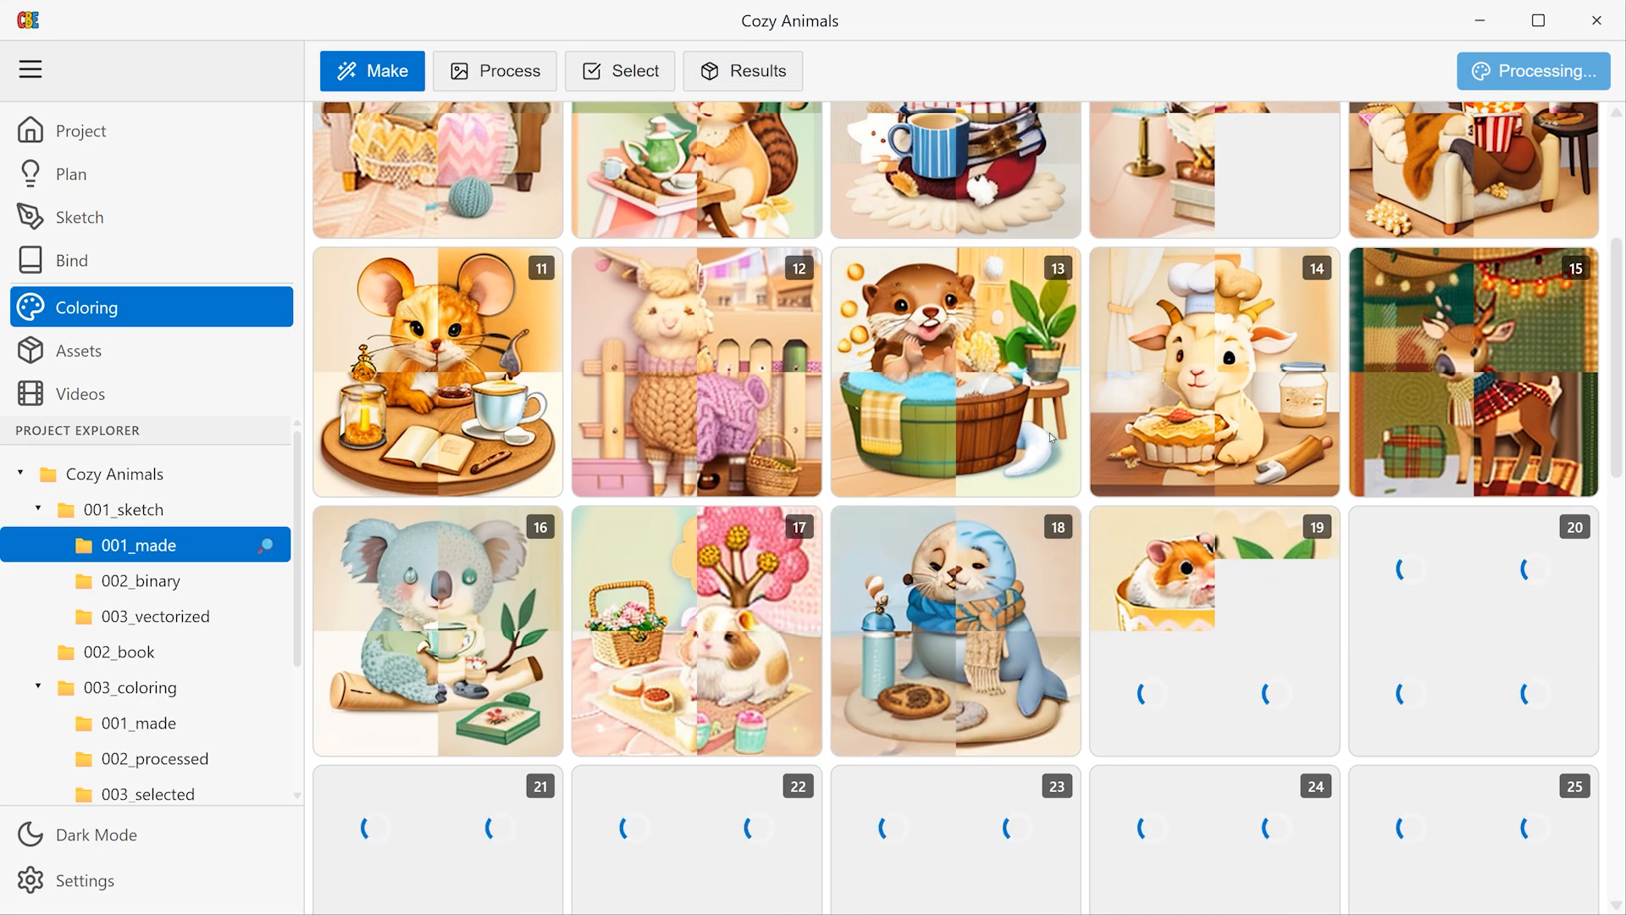
scroll(1076, 437, down, 6)
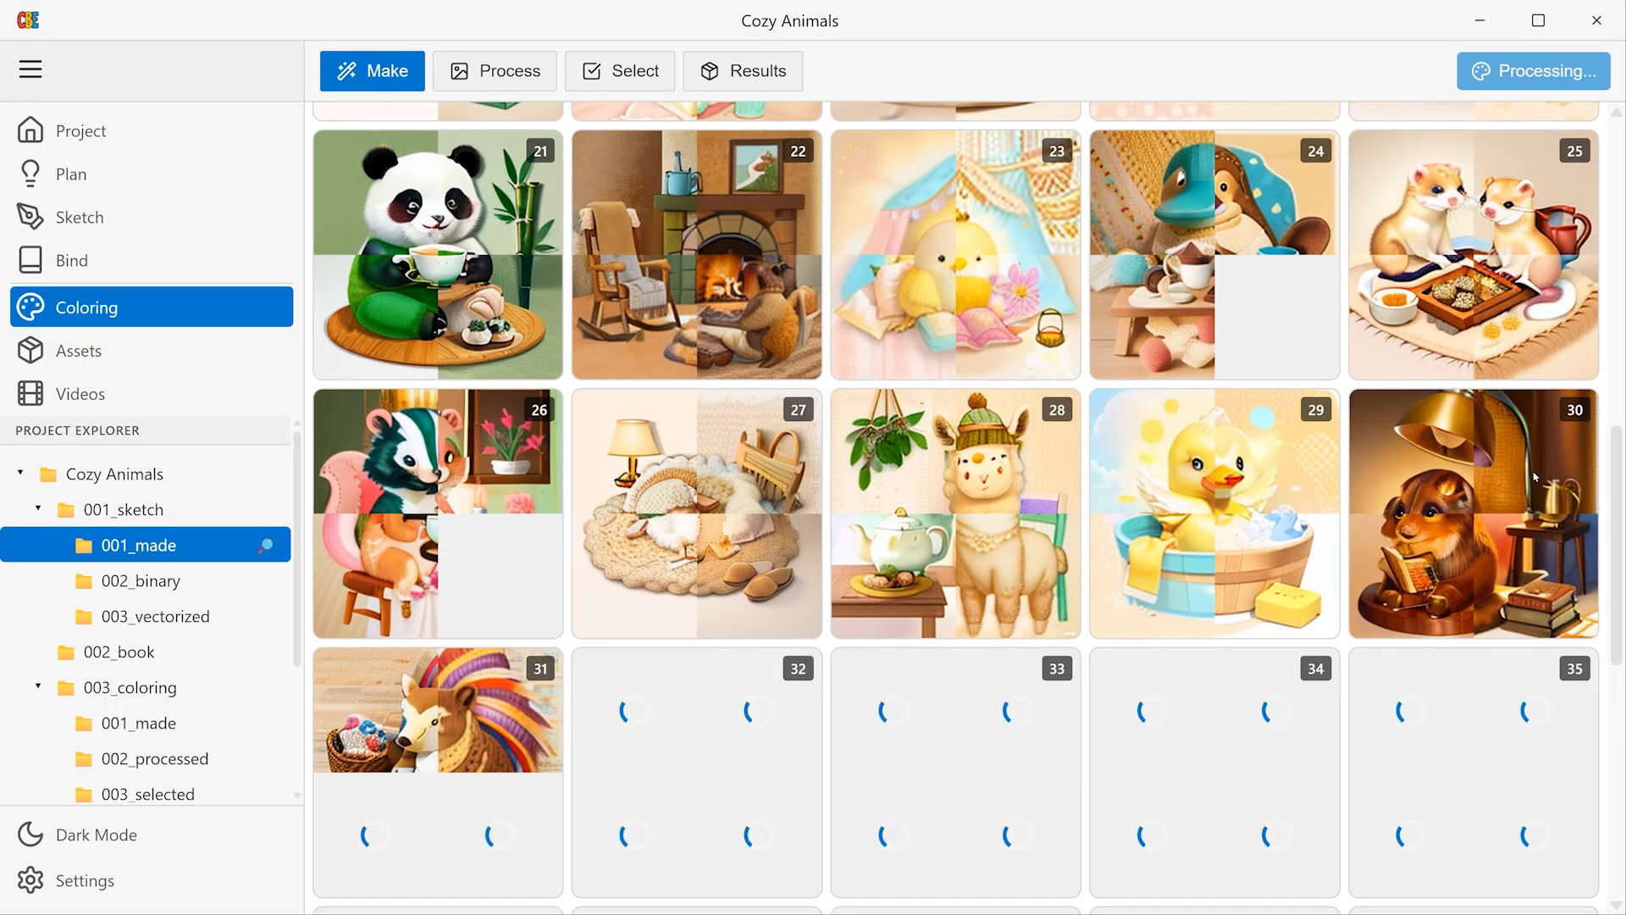
scroll(1431, 576, down, 9)
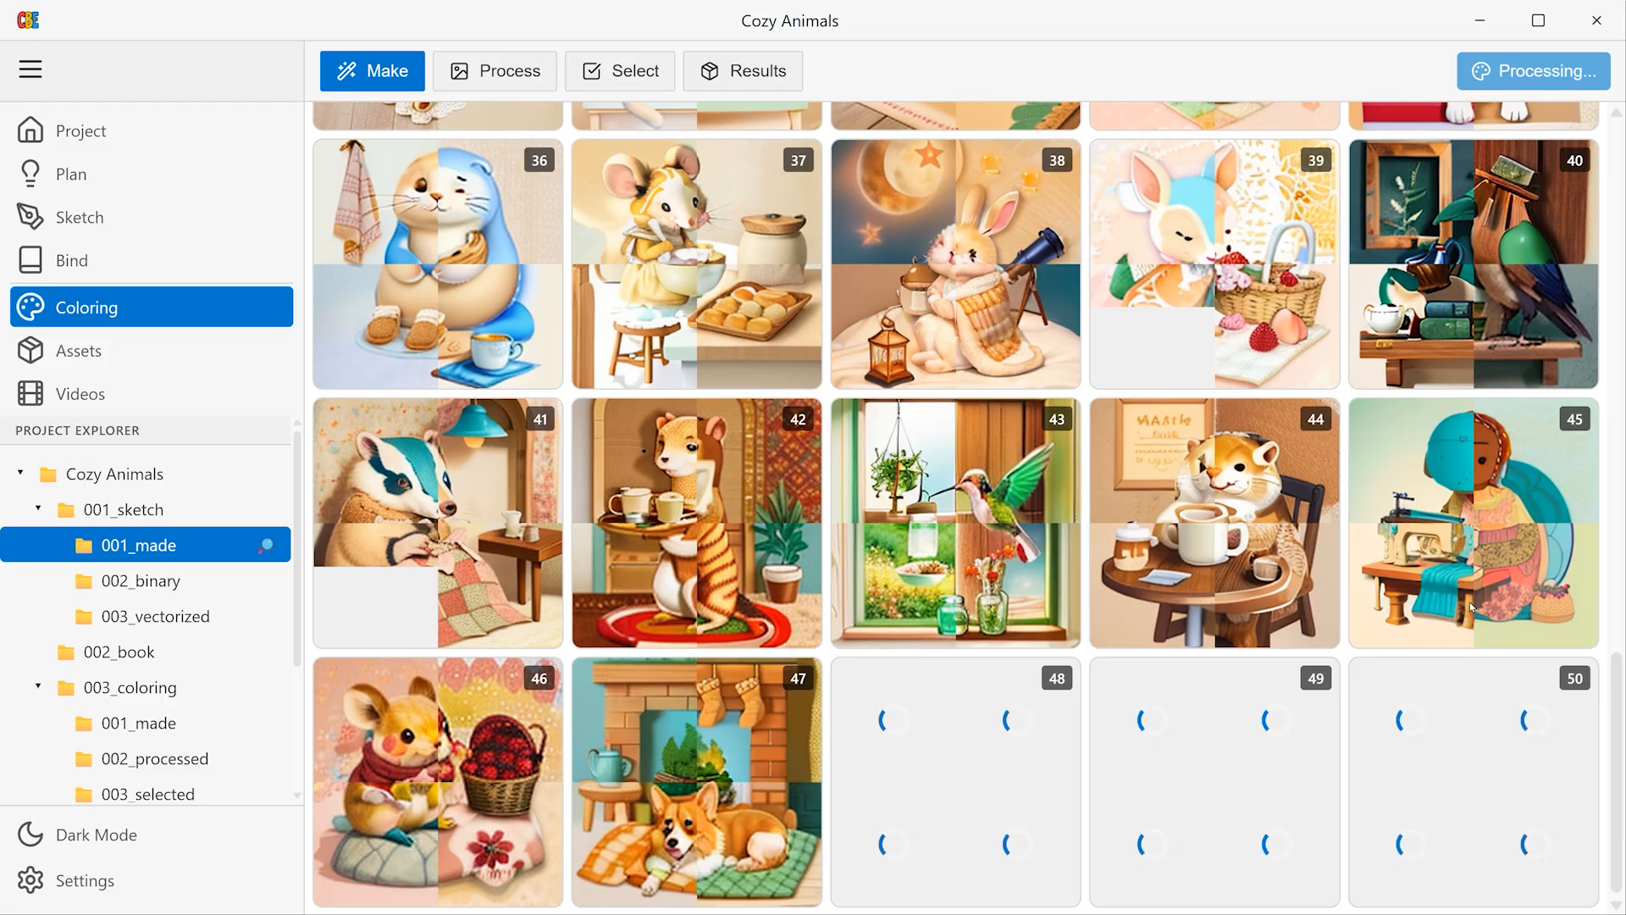
Step: Go to the coloring Process stage and set its marker palette to Copic 358
click(465, 68)
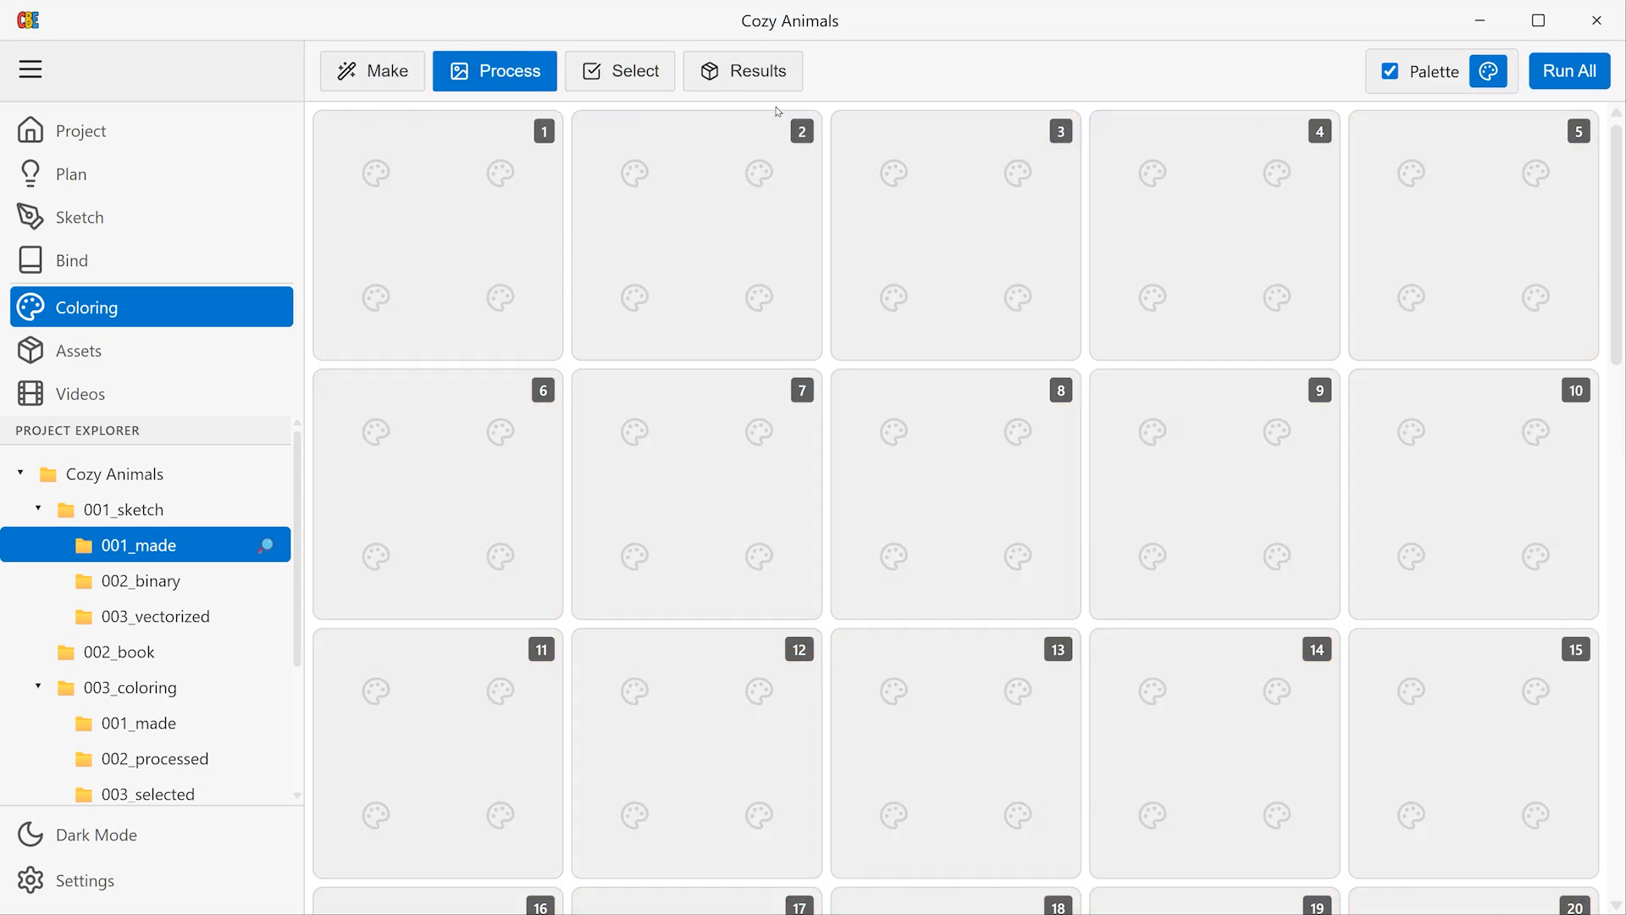
click(1481, 73)
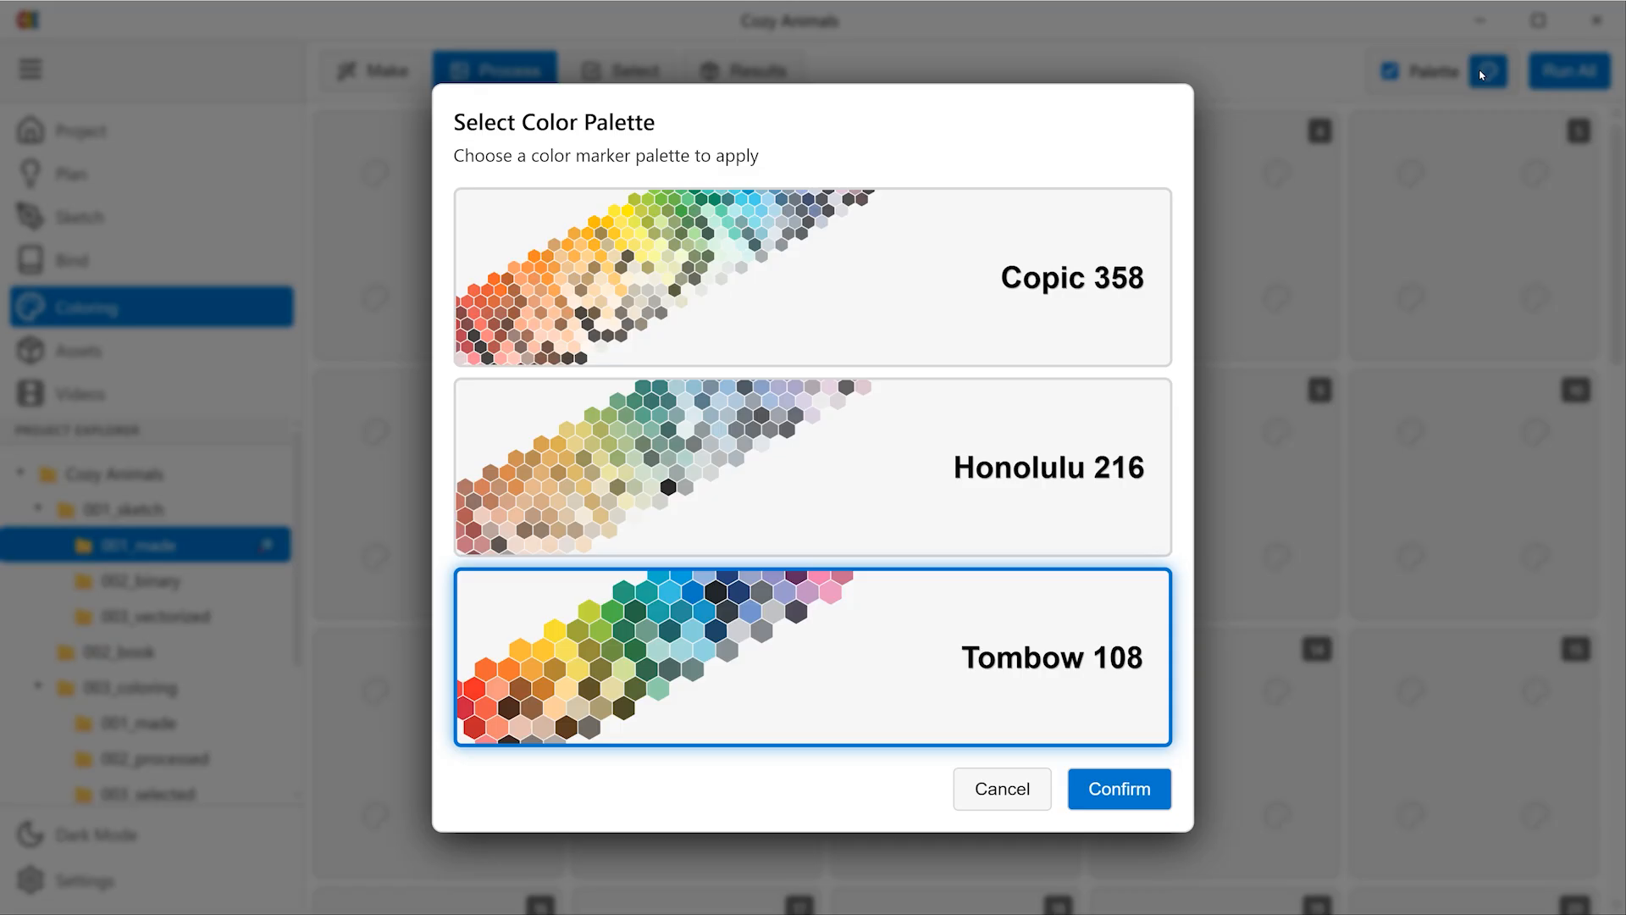
click(1070, 299)
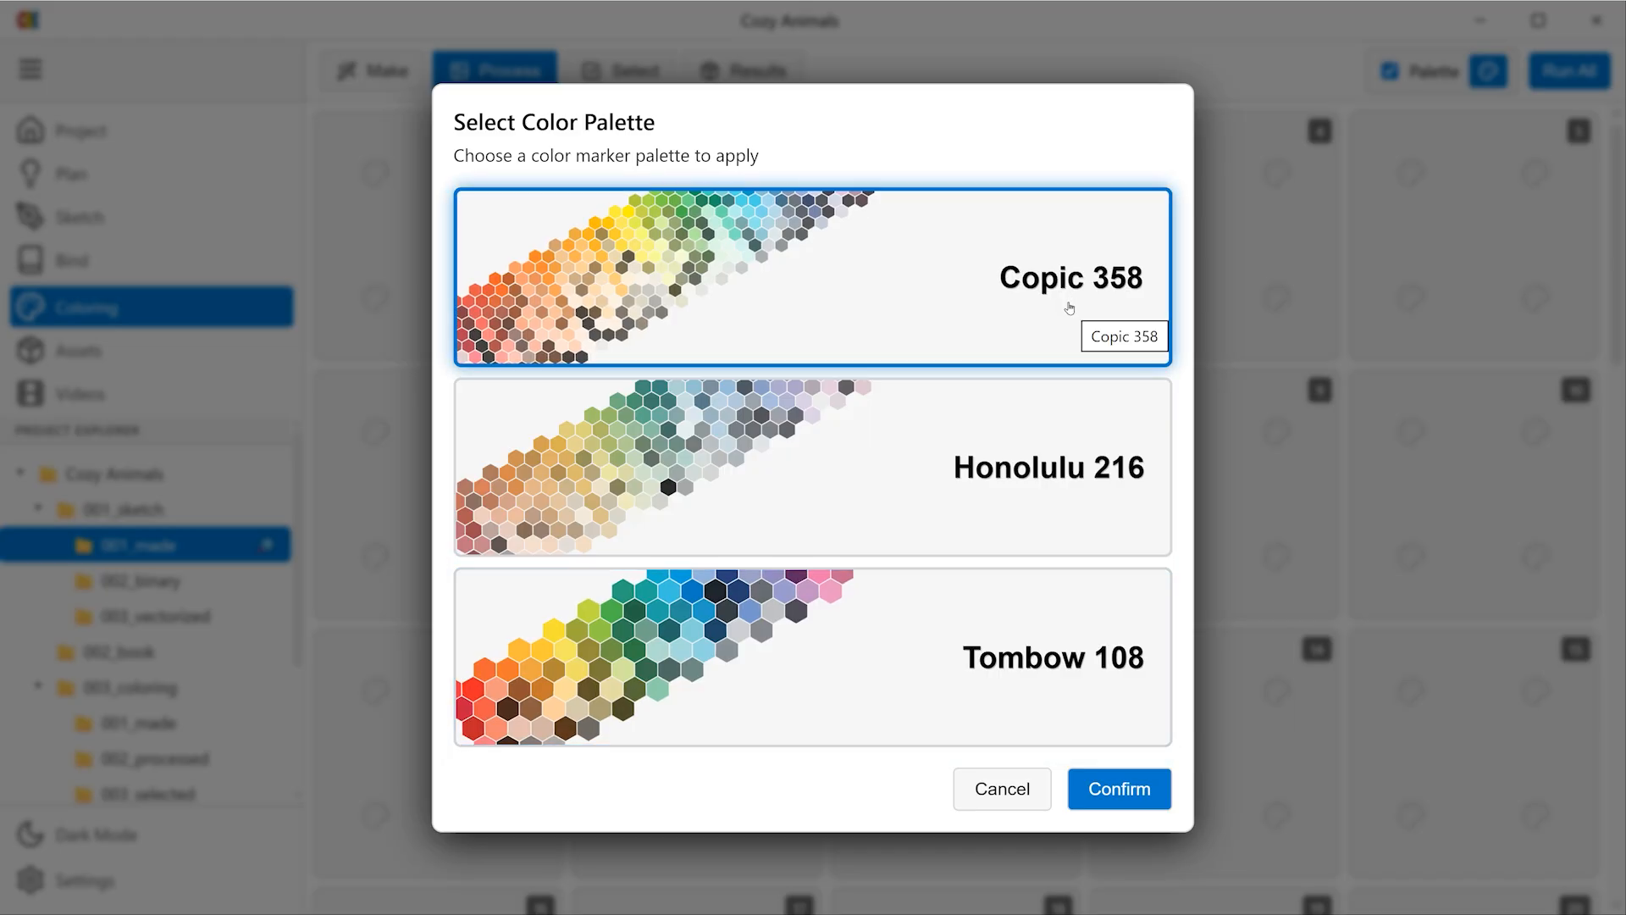
click(1123, 790)
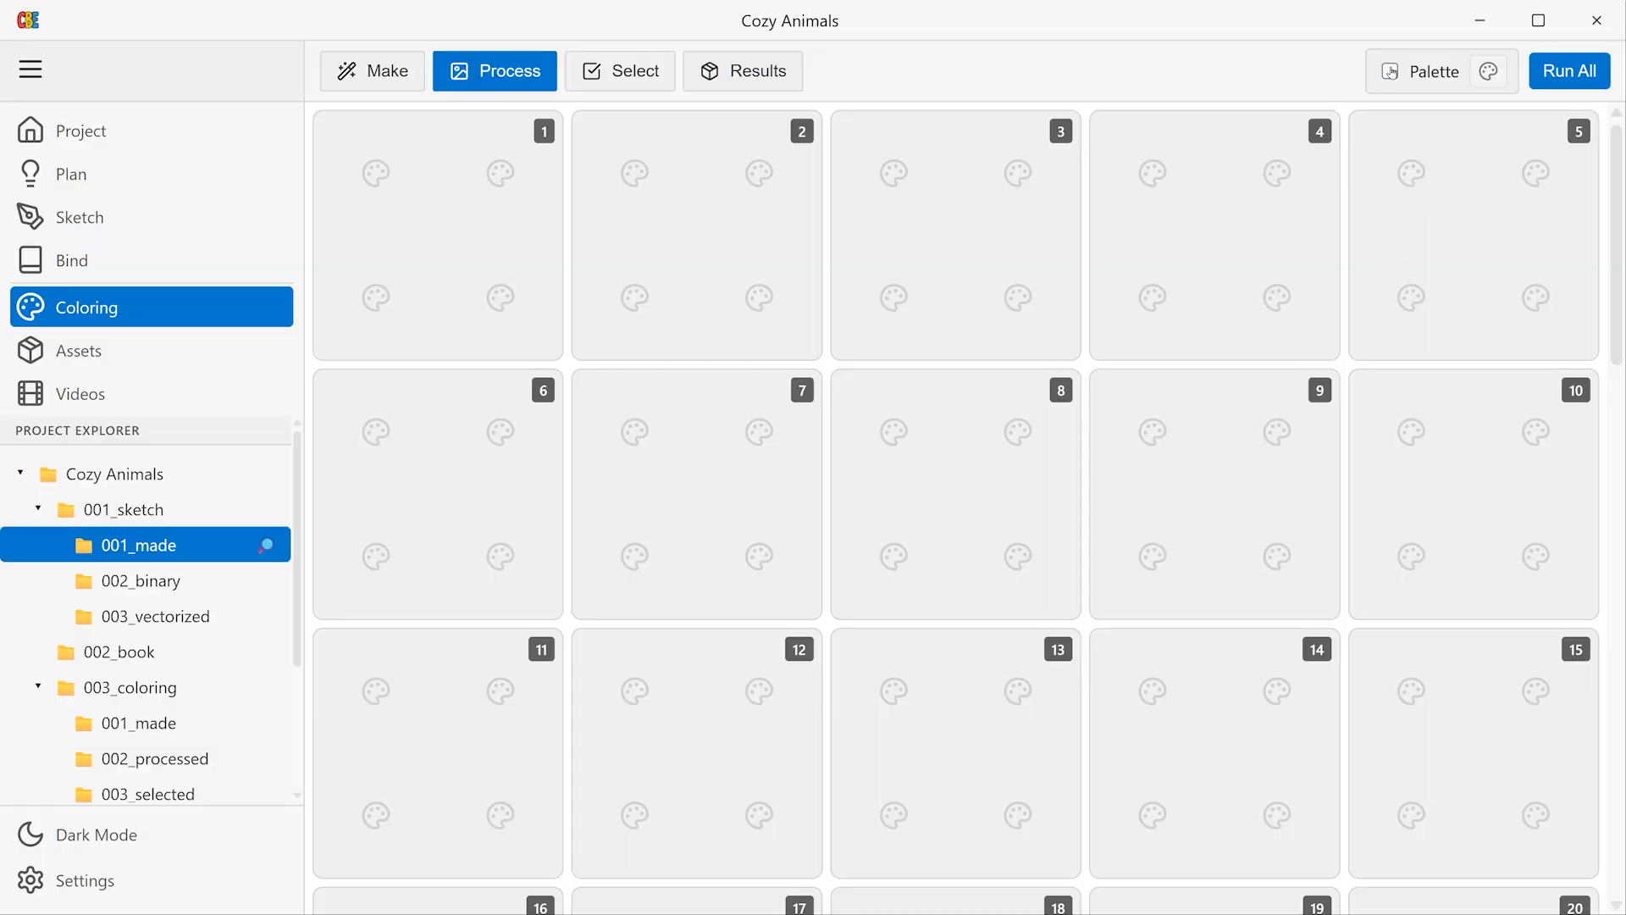
Step: Process all of the AI-colored pages with the chosen palette and look through the flat color versions
click(1548, 77)
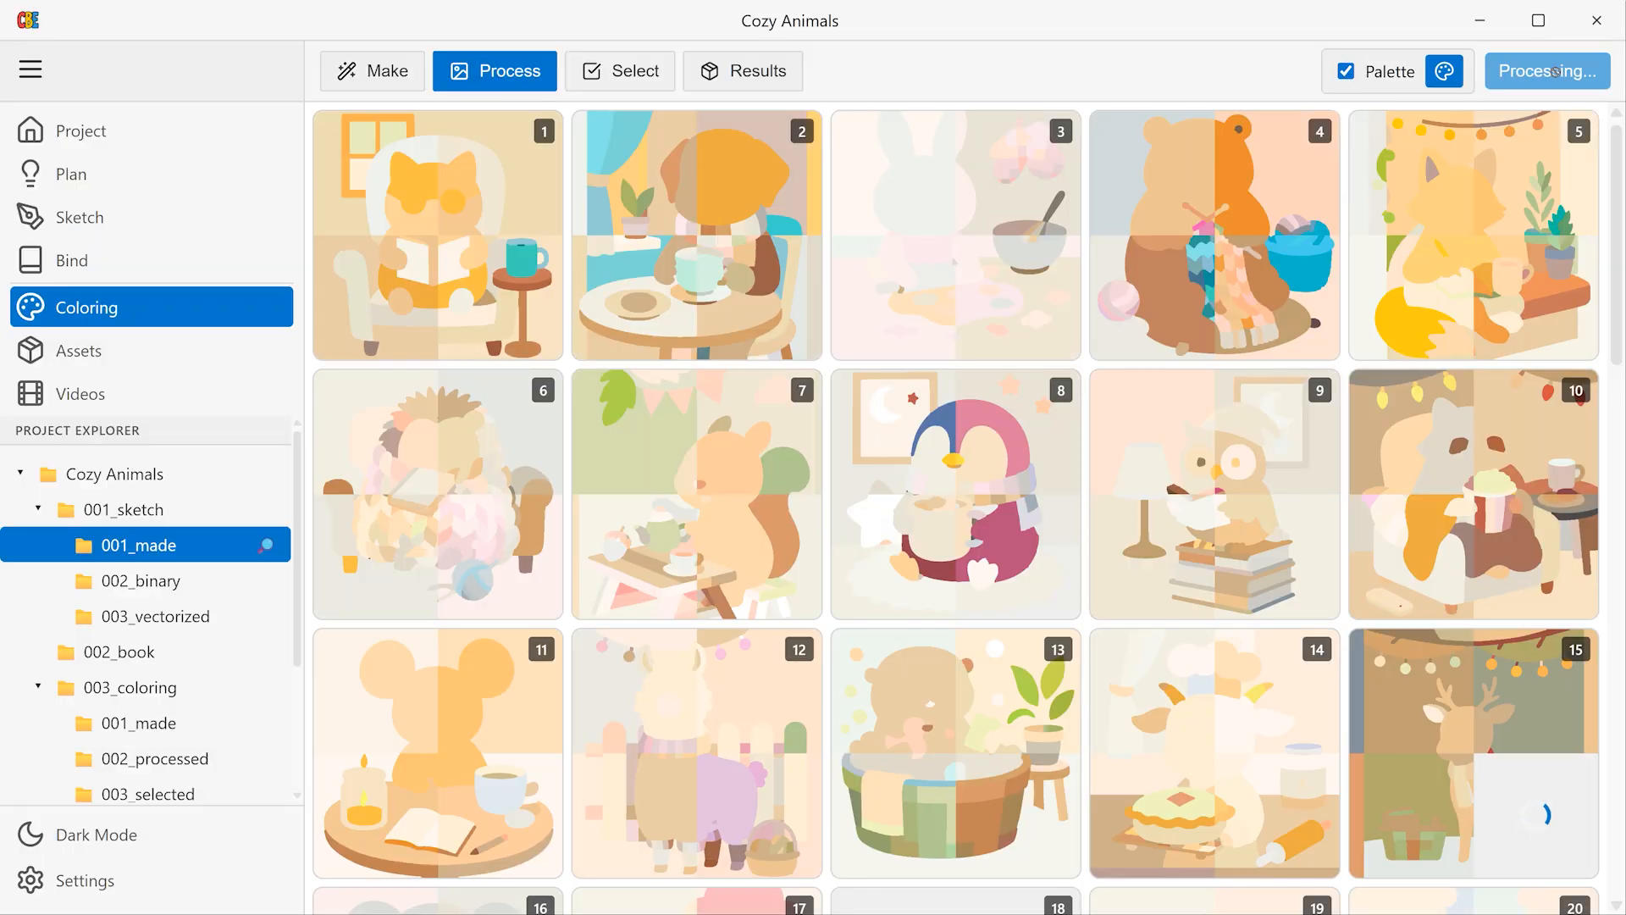
scroll(1452, 231, down, 14)
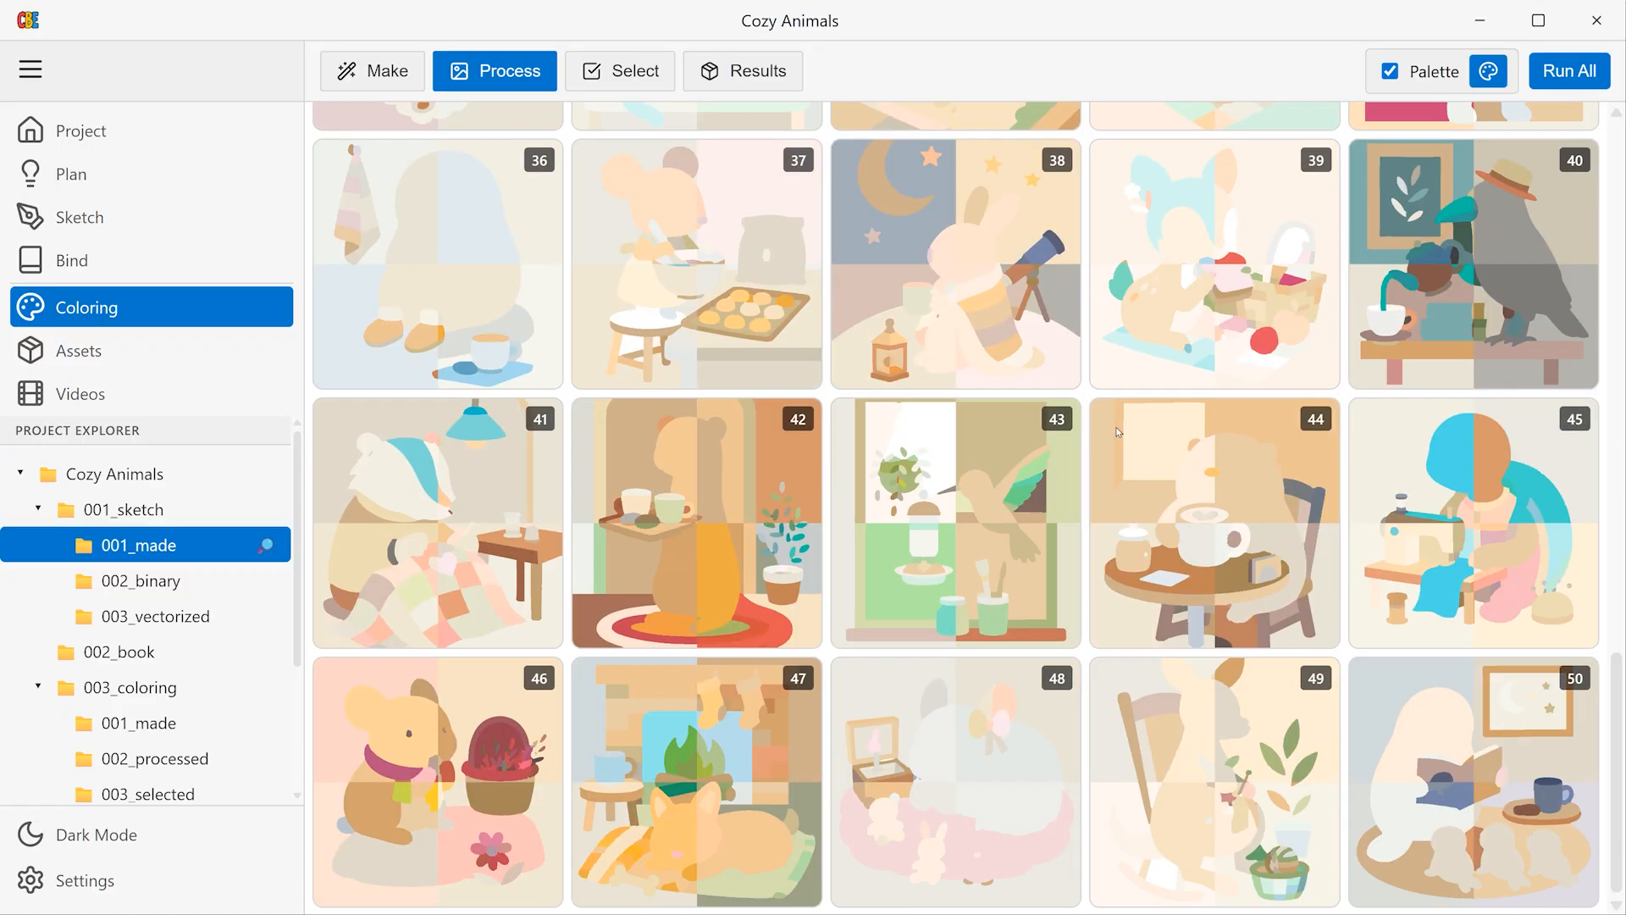
scroll(807, 212, up, 8)
scroll(808, 217, up, 6)
Step: Go to the selection stage and pick one of the four color variants for each of the 50 pages
click(623, 76)
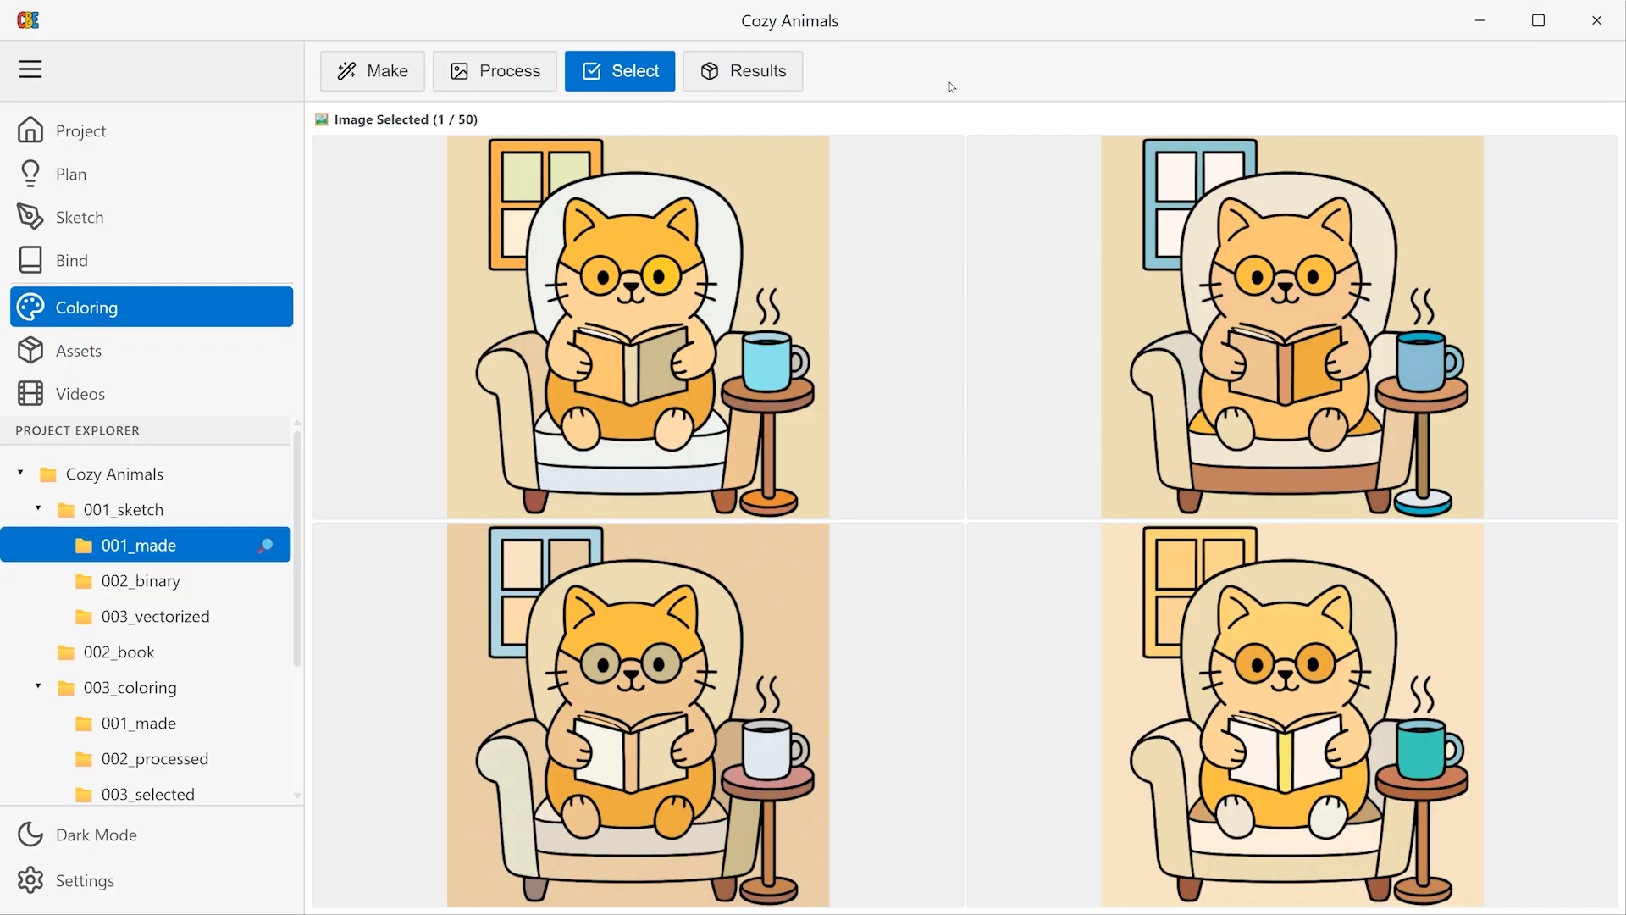
click(1177, 688)
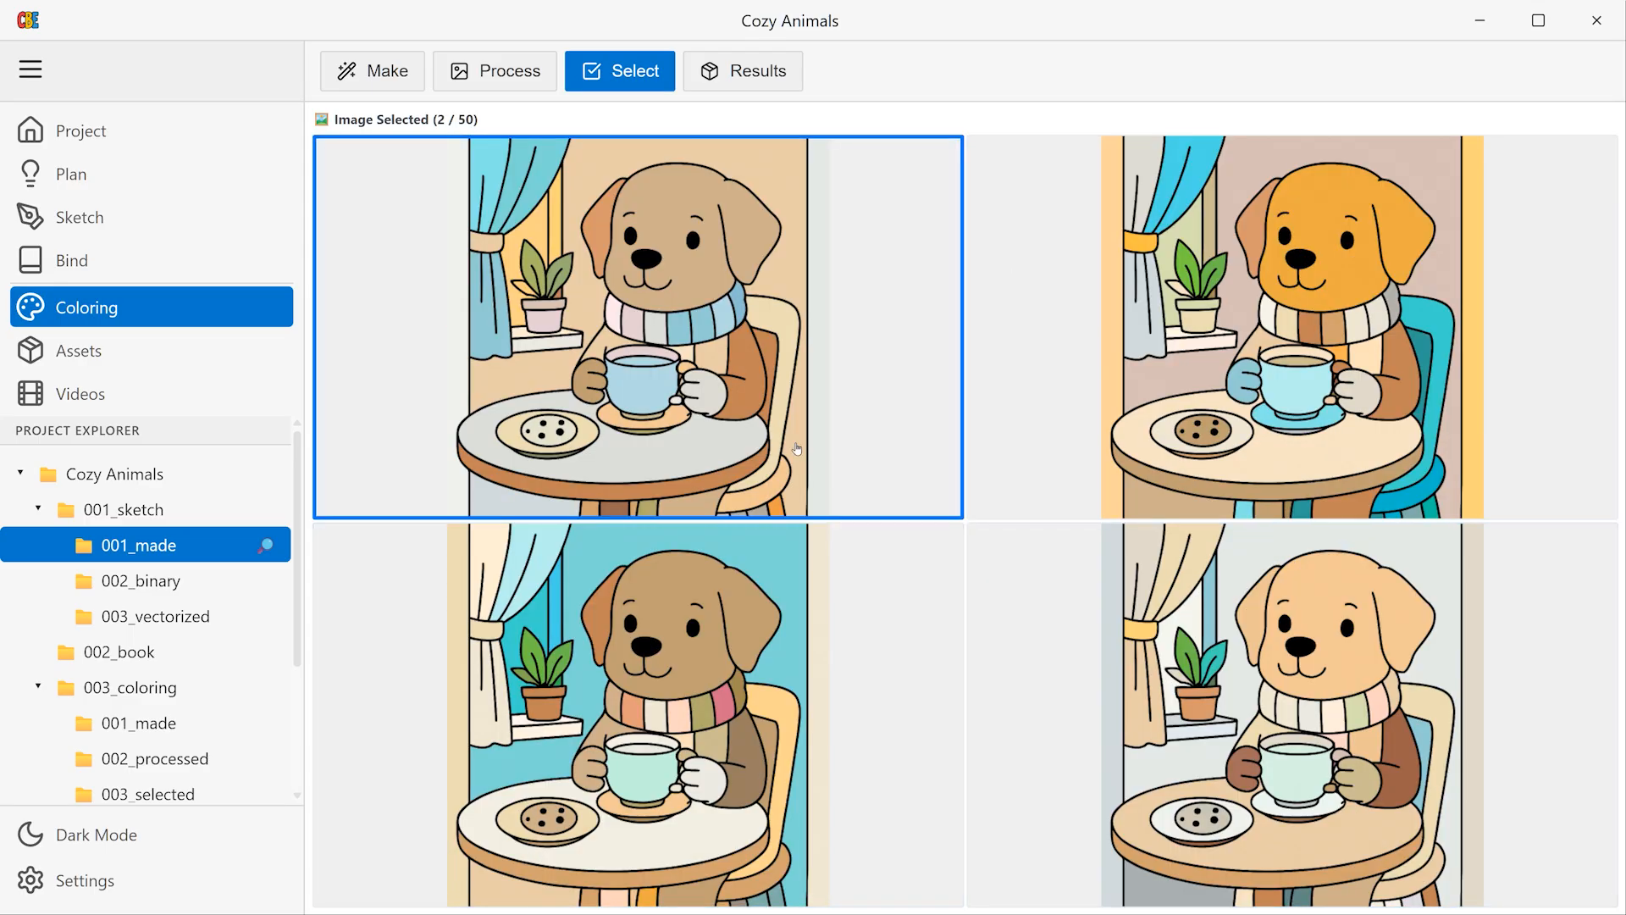
click(747, 417)
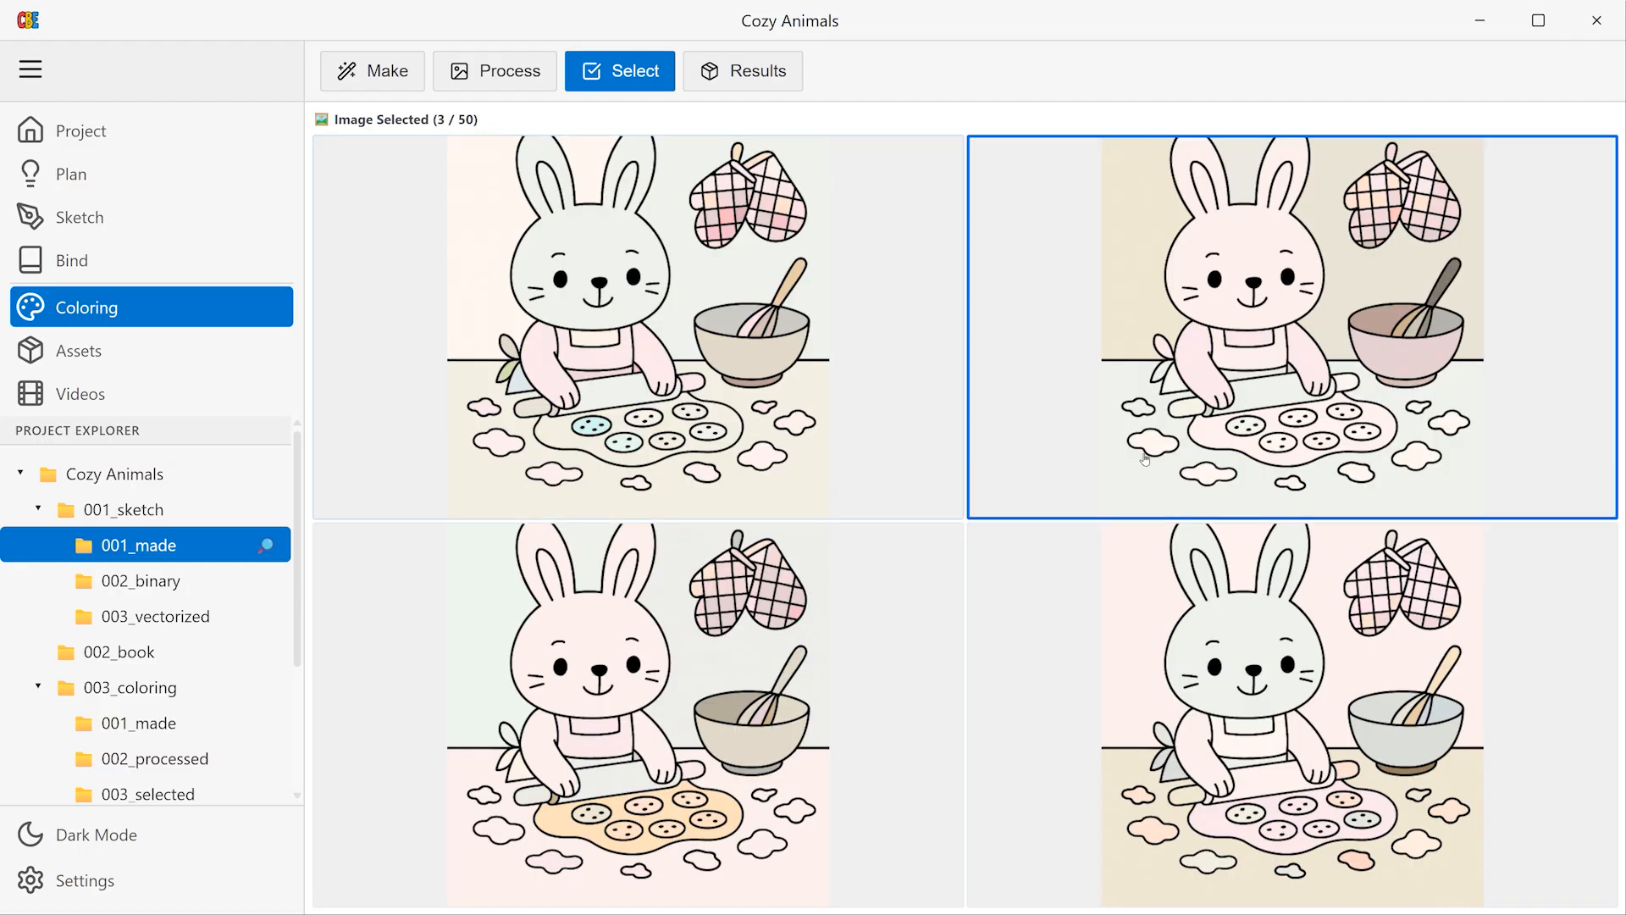
click(886, 620)
click(1042, 440)
click(885, 621)
click(832, 399)
click(832, 399)
click(847, 411)
click(923, 462)
click(1000, 470)
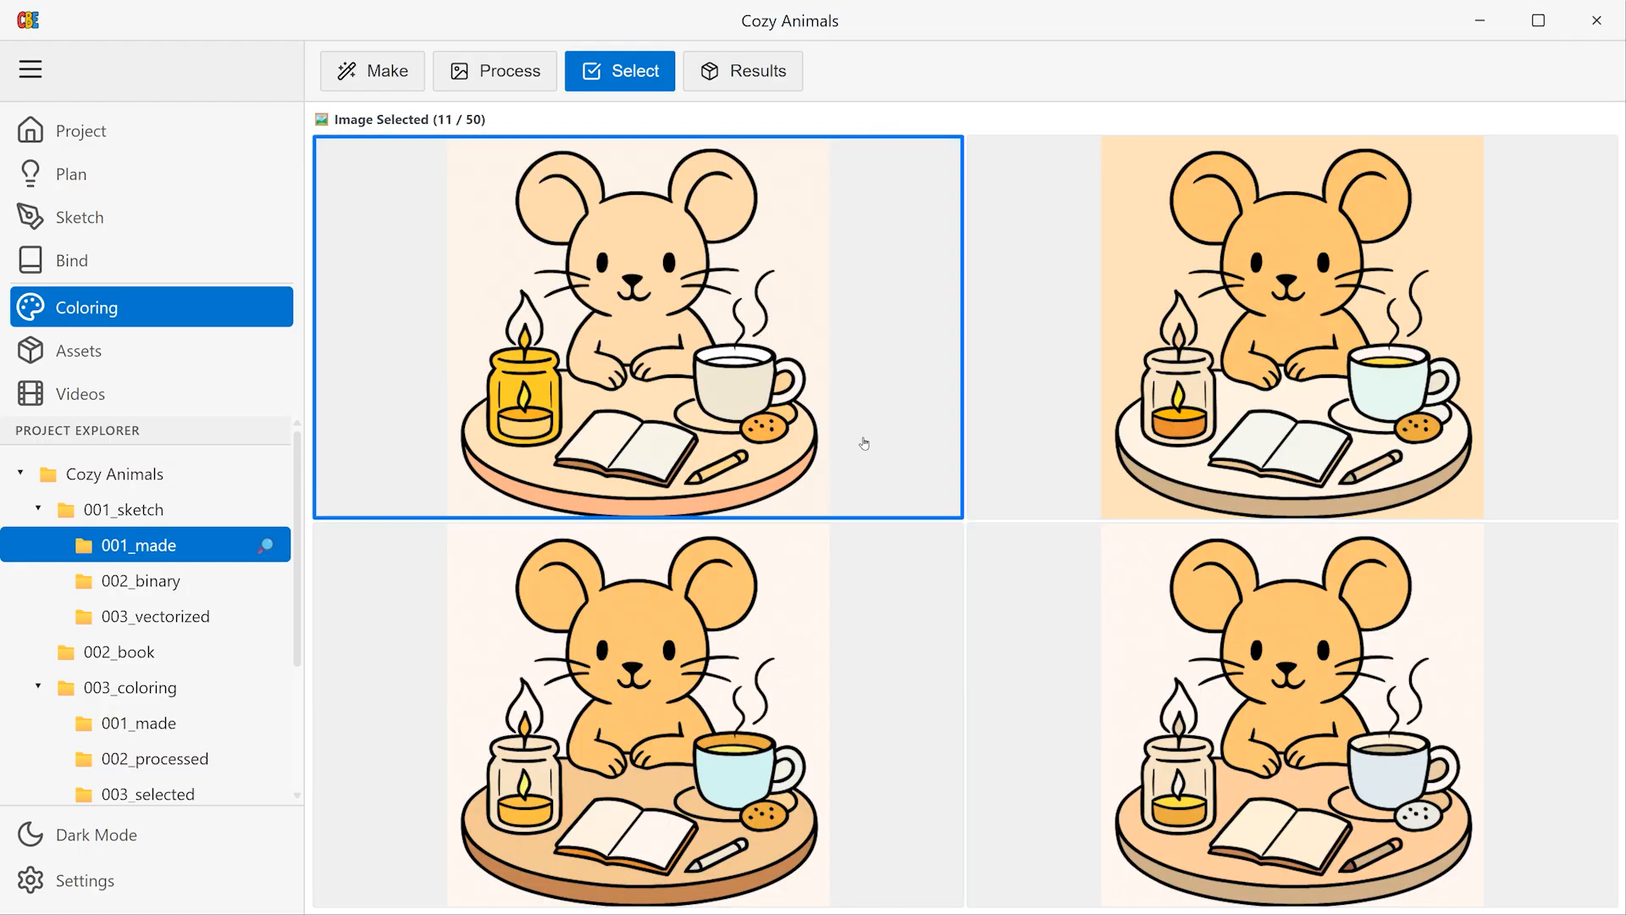
click(864, 443)
click(847, 576)
click(839, 653)
click(788, 444)
click(999, 442)
click(813, 432)
click(796, 424)
click(1017, 575)
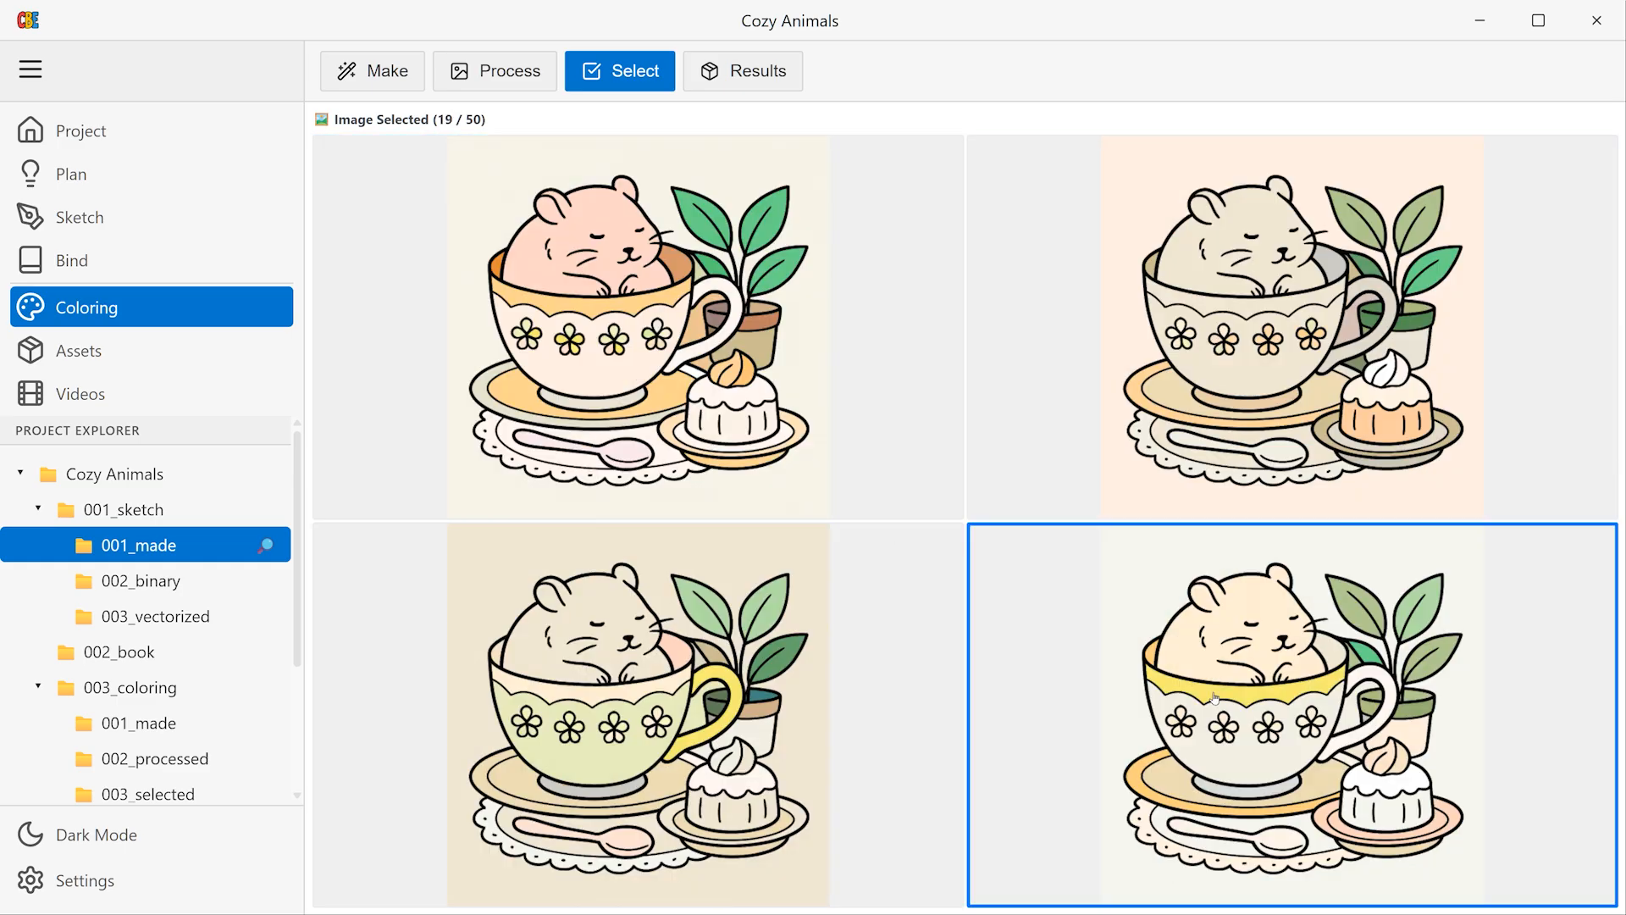
click(889, 585)
click(1016, 584)
click(1016, 576)
click(881, 440)
click(1124, 400)
click(1126, 550)
click(1133, 562)
click(1133, 562)
click(890, 576)
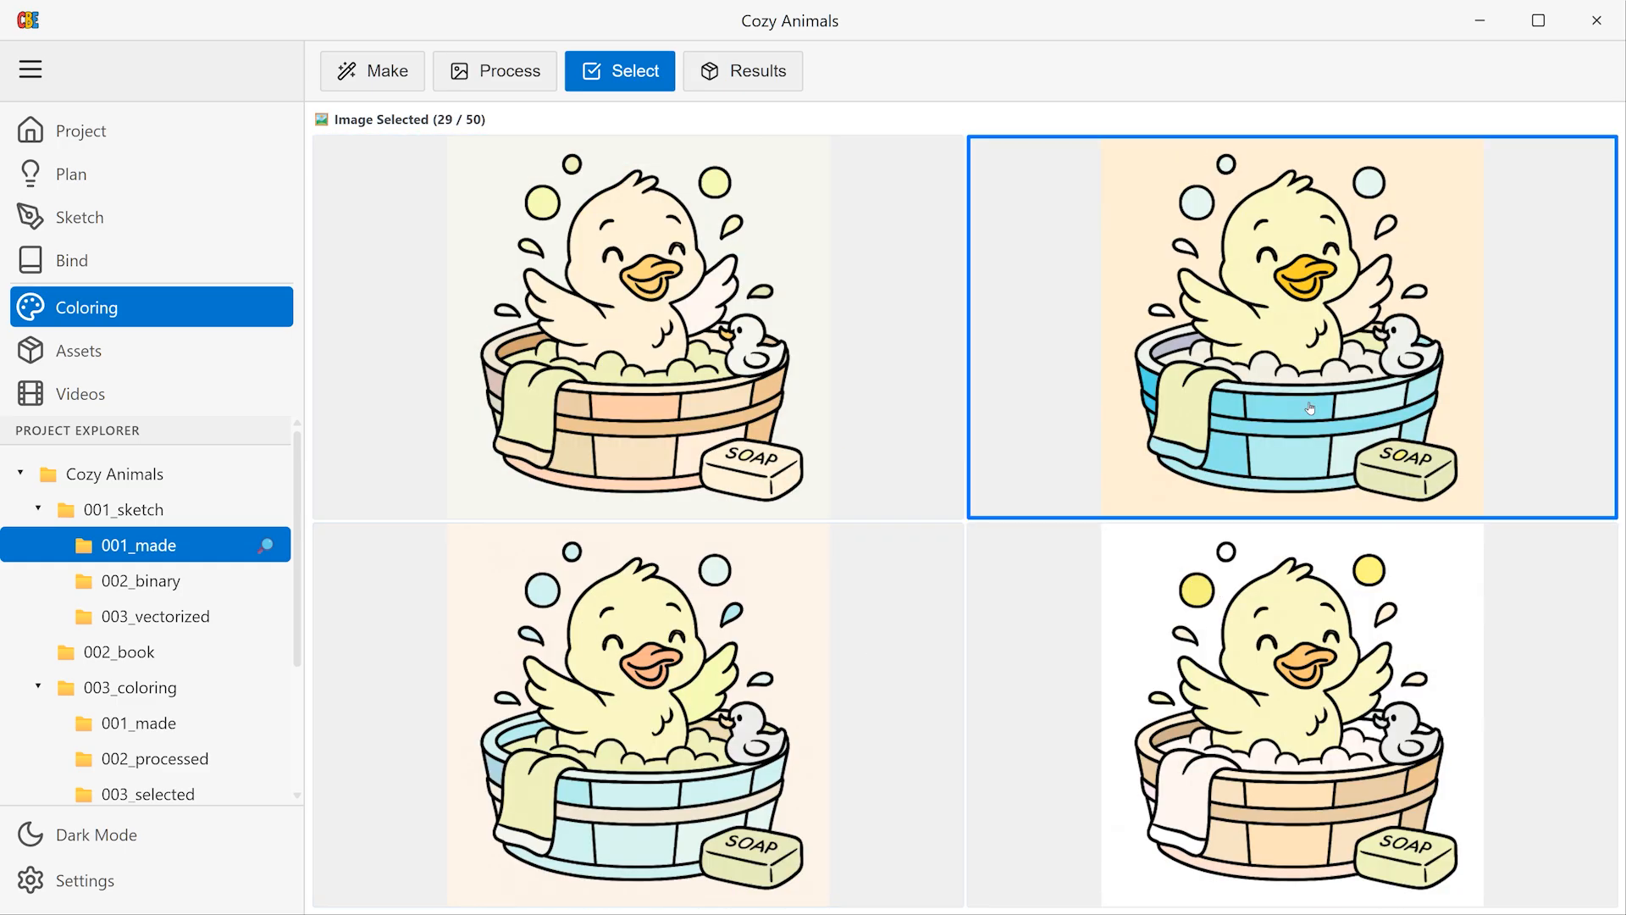
click(1016, 440)
click(889, 432)
click(1009, 431)
click(771, 415)
click(787, 576)
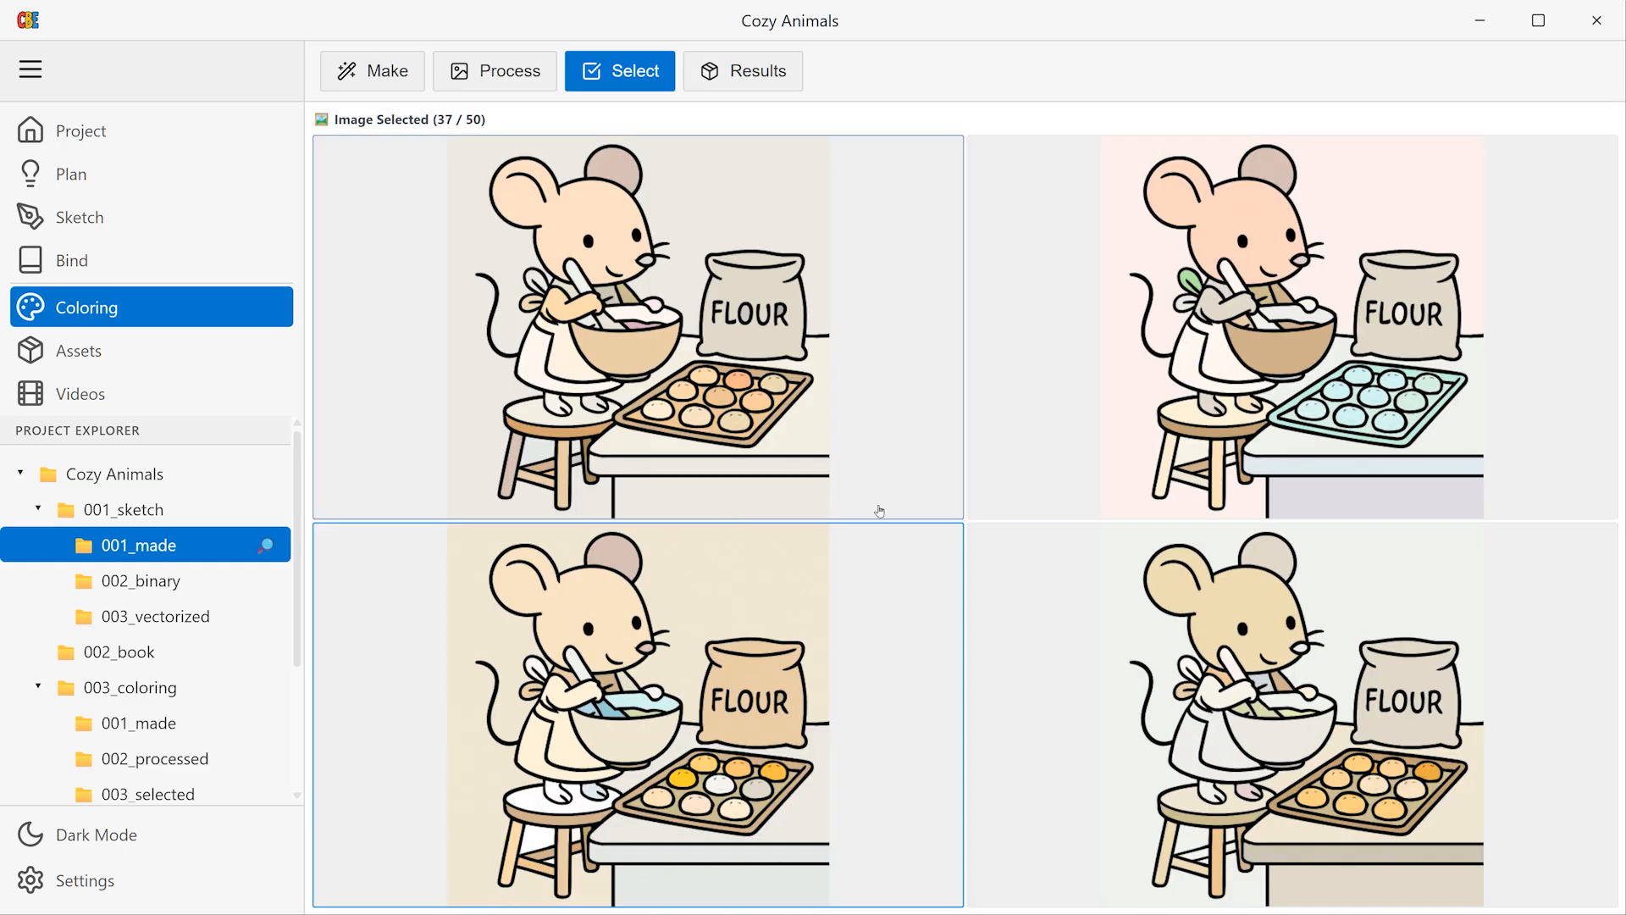
click(878, 519)
click(1135, 423)
click(1186, 406)
click(1136, 614)
click(1136, 618)
click(1268, 379)
click(1269, 379)
click(1135, 559)
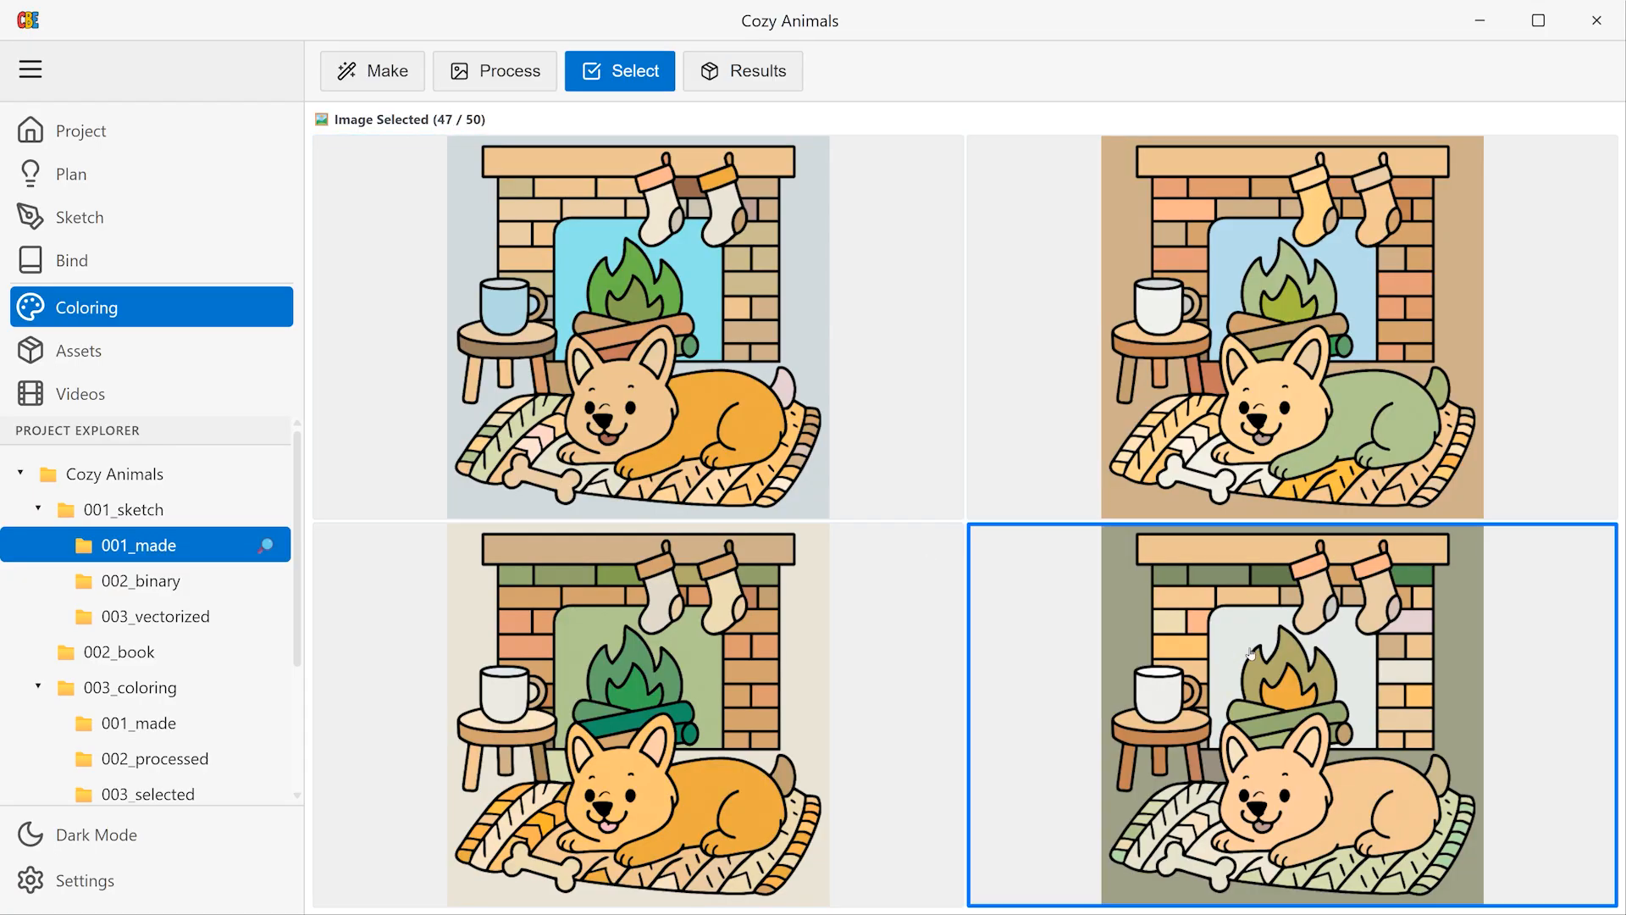
click(889, 424)
click(1101, 423)
click(890, 441)
click(943, 535)
Step: Examine the selected colored pages in the coloring results for areas that need color corrections
click(744, 71)
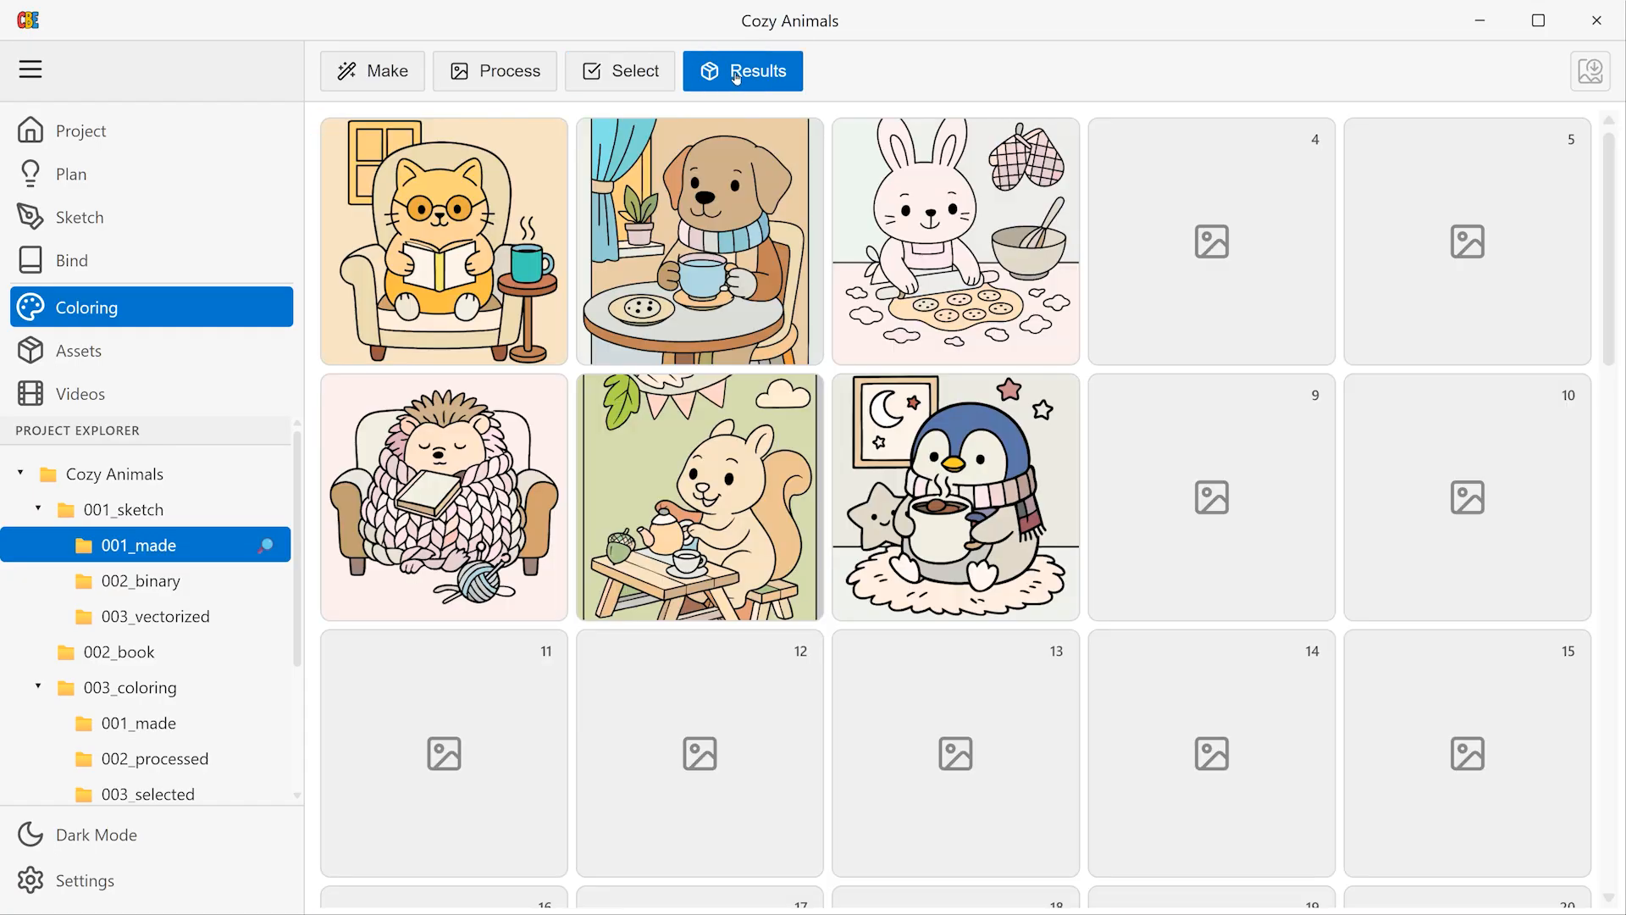
scroll(757, 199, down, 12)
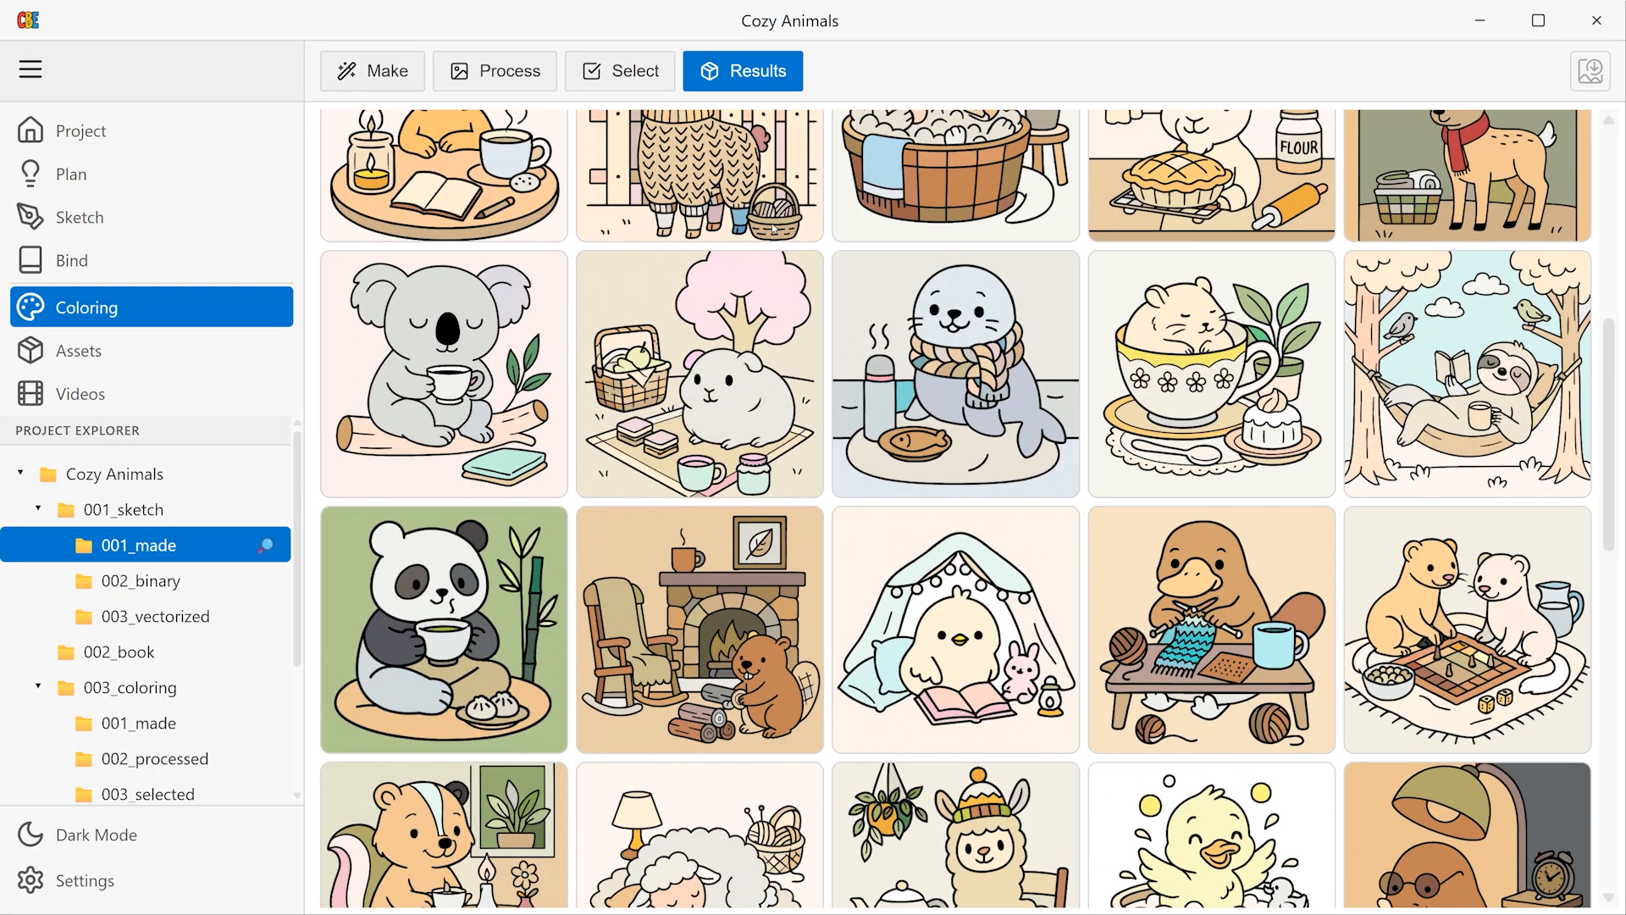
scroll(772, 230, down, 8)
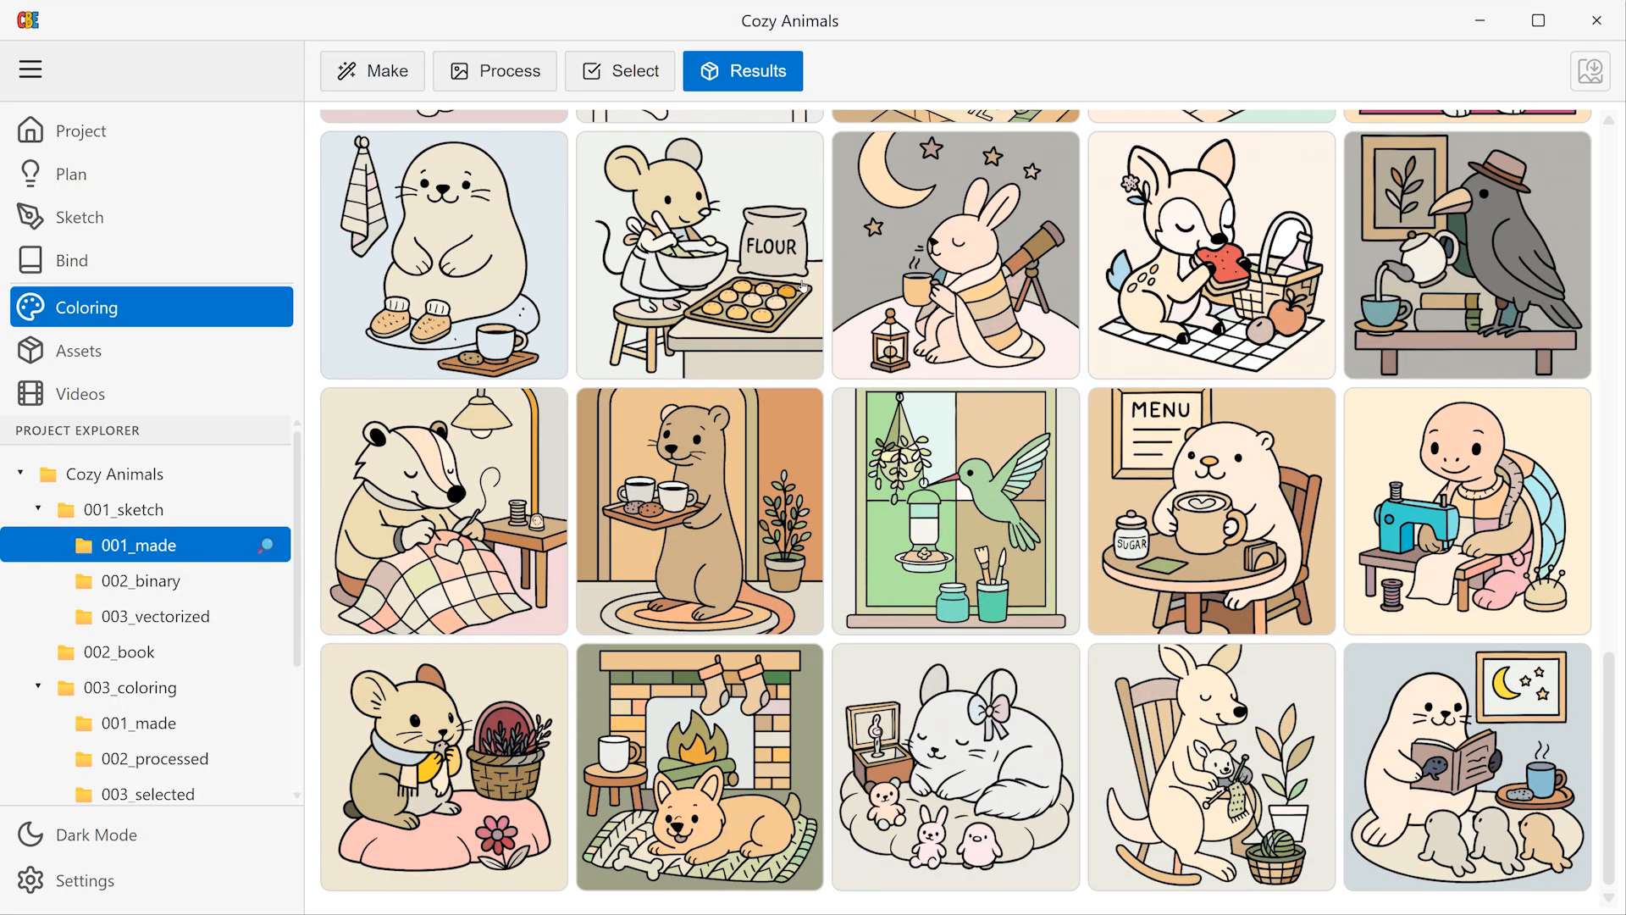
scroll(803, 285, up, 10)
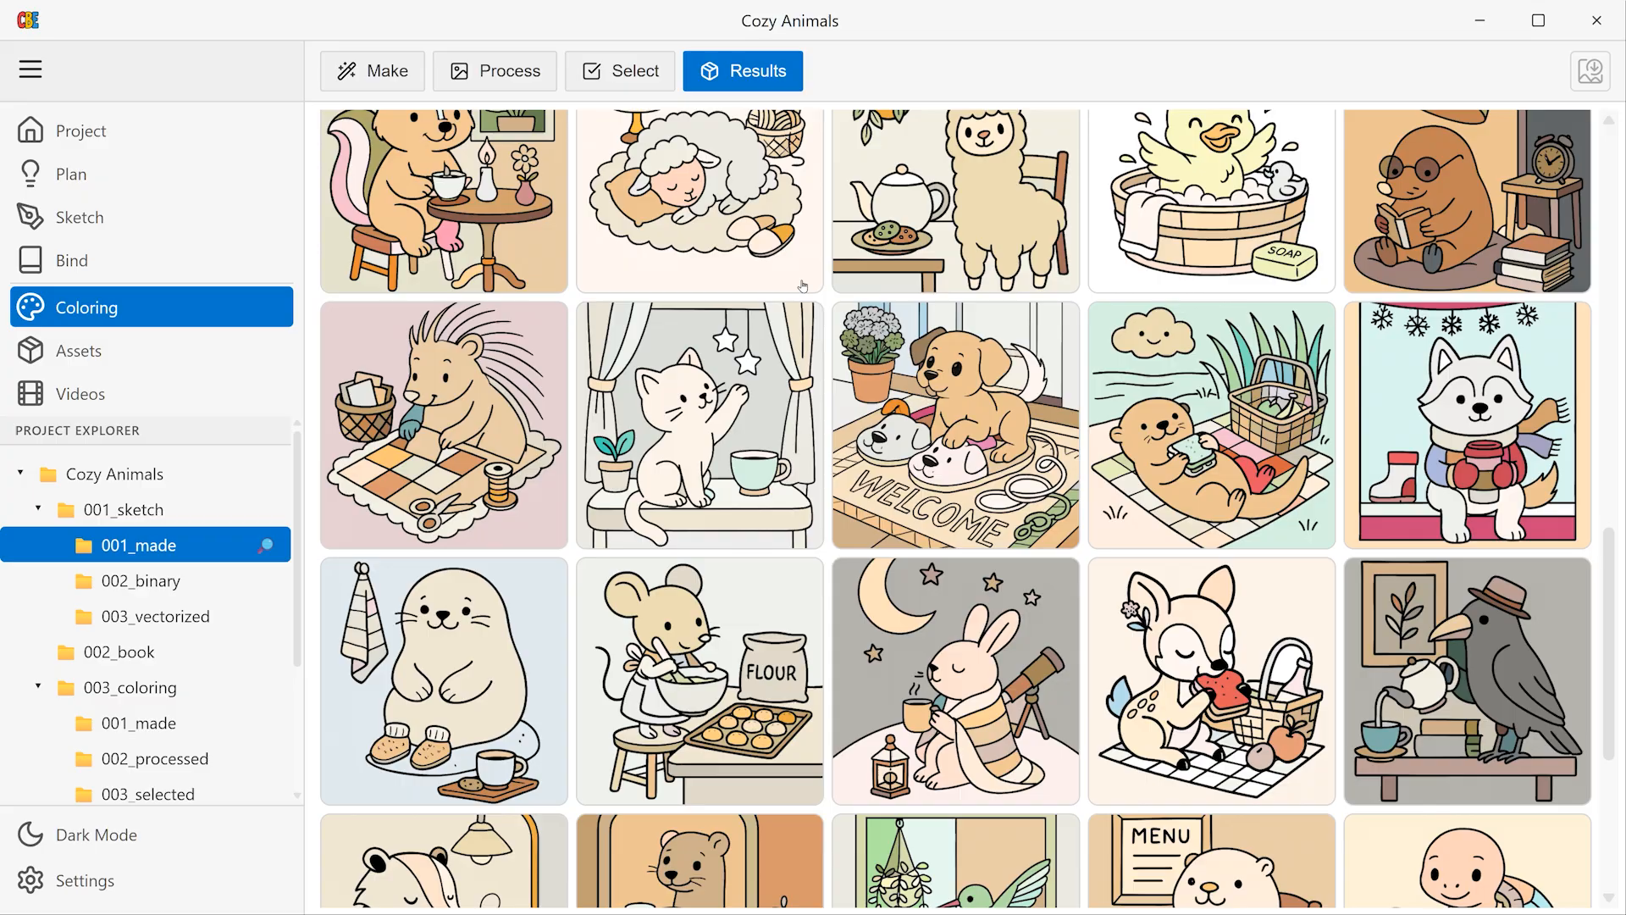
scroll(802, 285, up, 6)
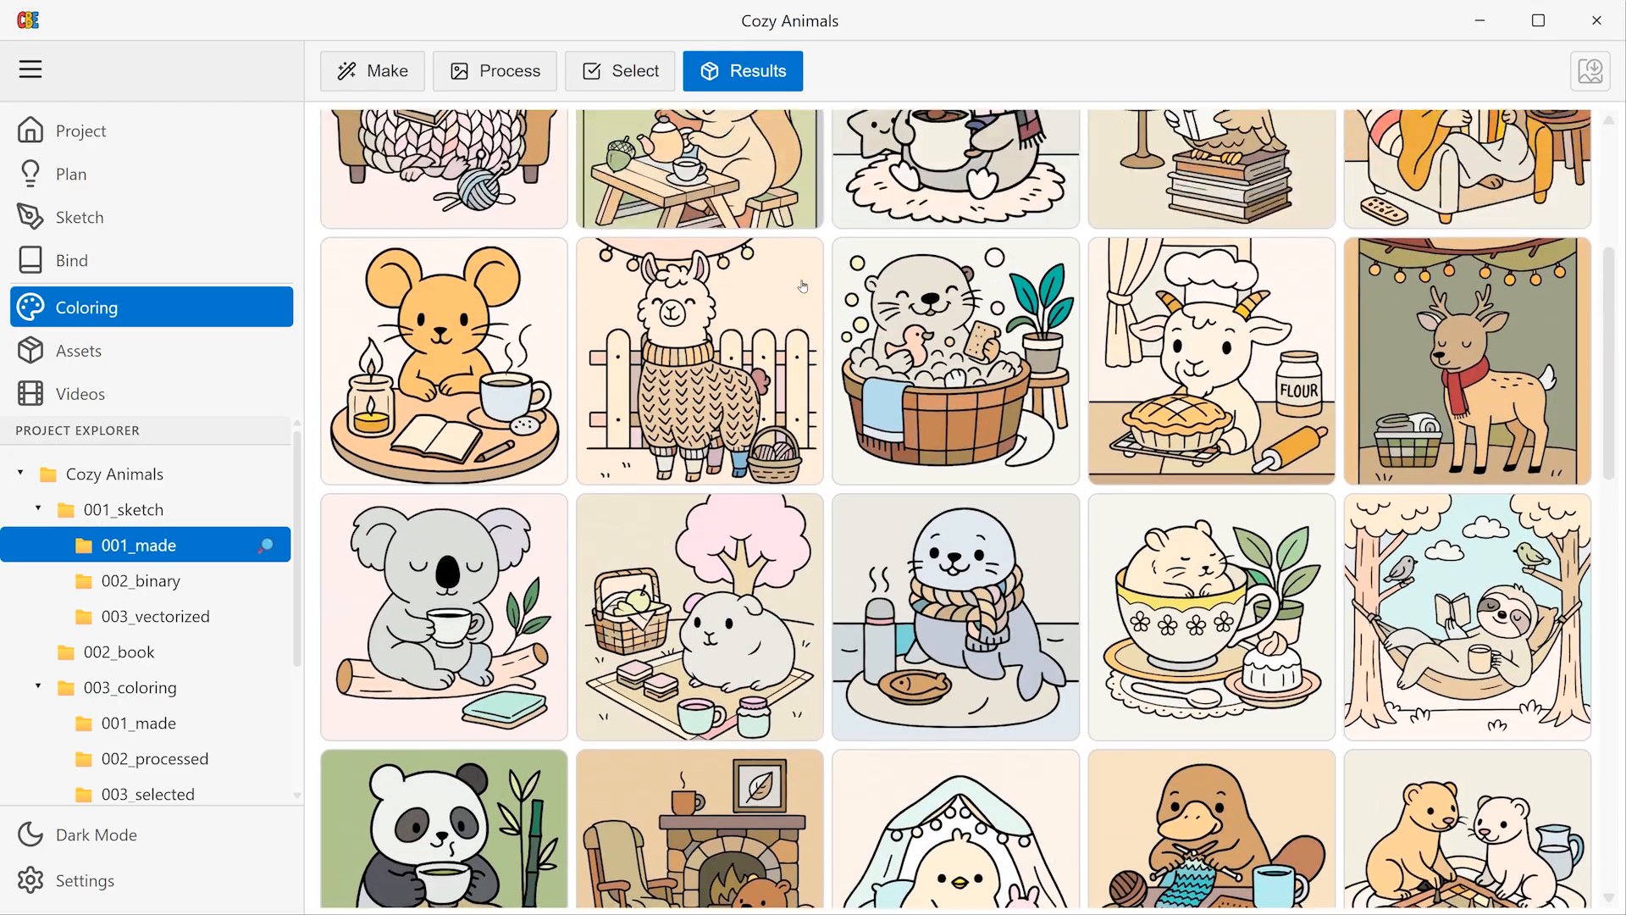
scroll(803, 285, down, 1)
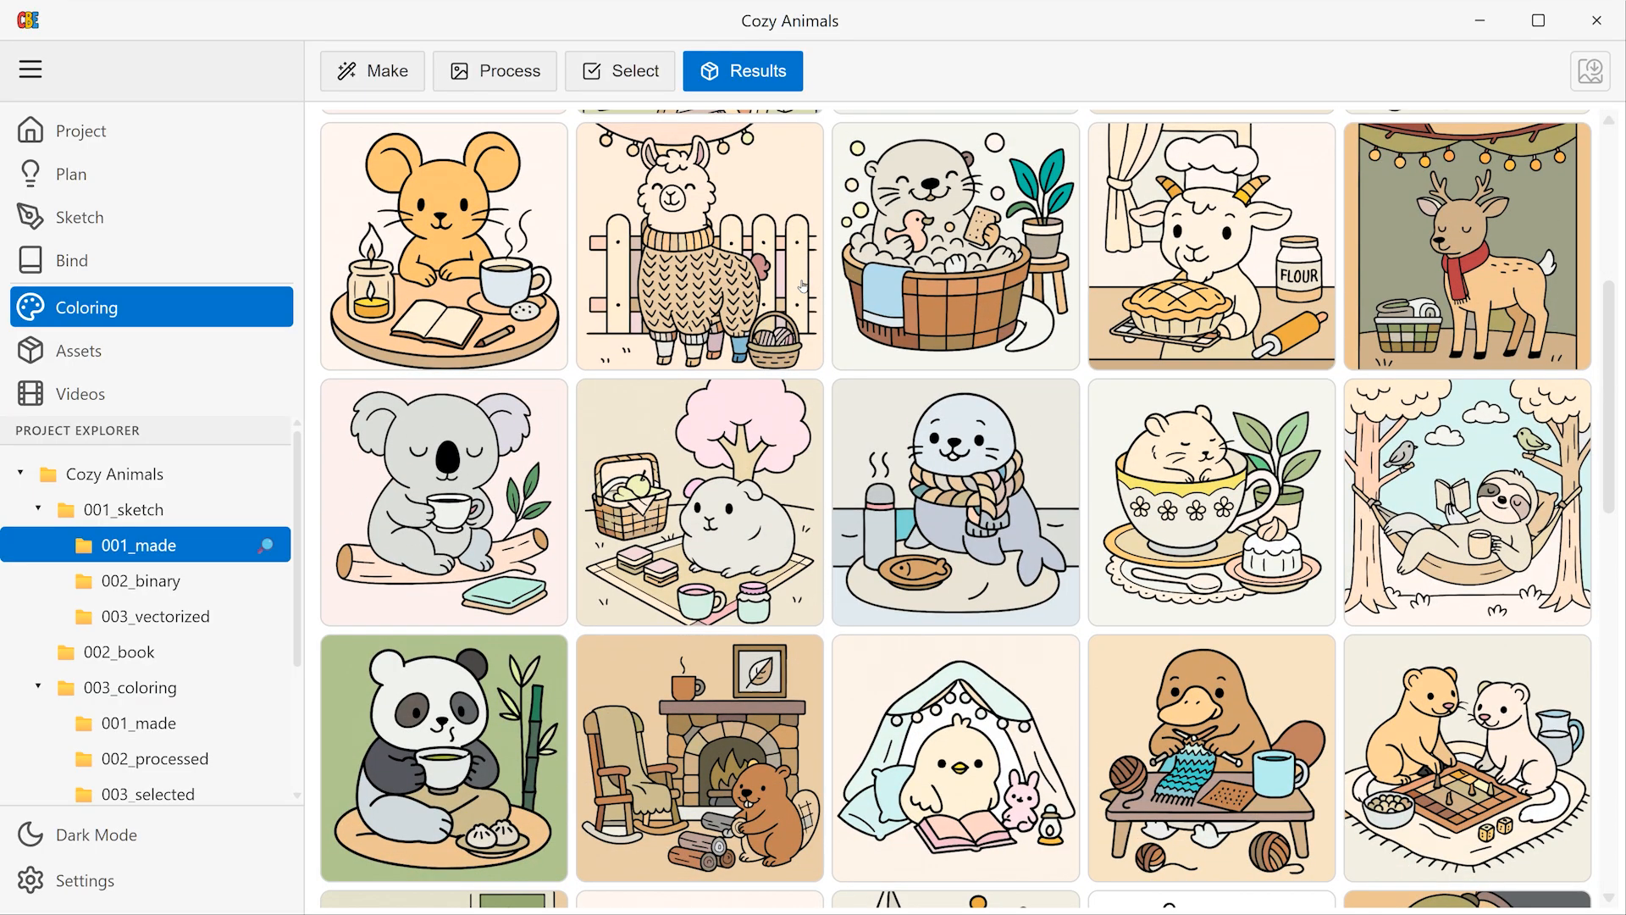
Step: Open the panda page 021.png for color editing and fill the panda's legs and belly with its head's off-white
click(441, 702)
key(i)
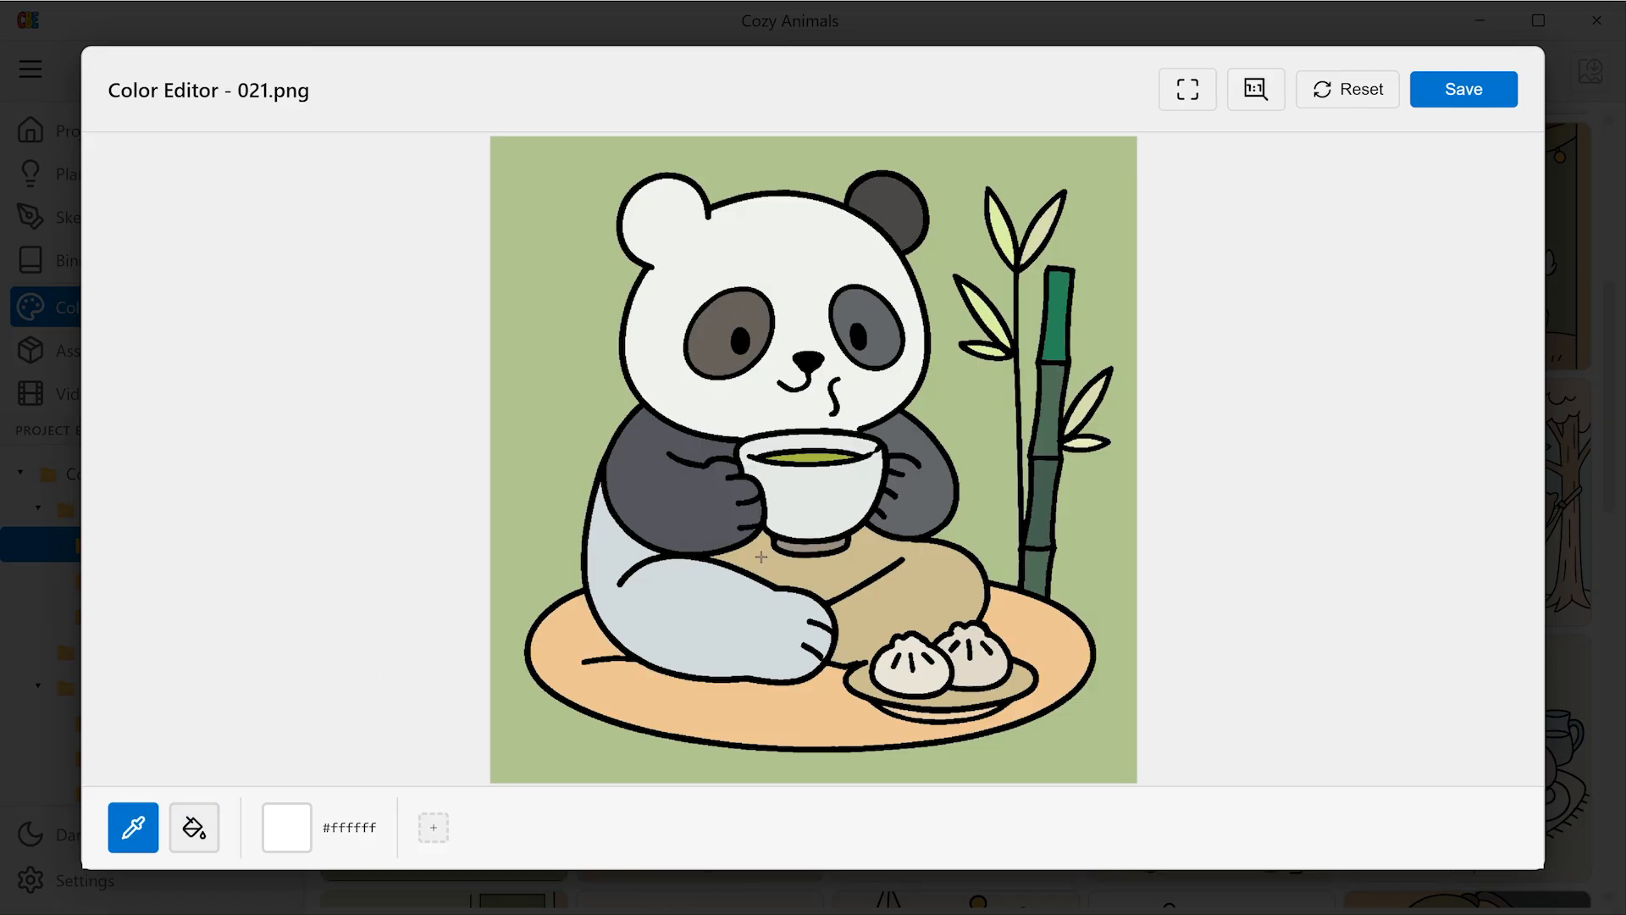
click(796, 398)
click(795, 609)
click(855, 614)
Step: Recolor the small leaves beside the bamboo stalk with light green #d9f4a4 and a lower bamboo segment with green #288758
key(i)
click(987, 315)
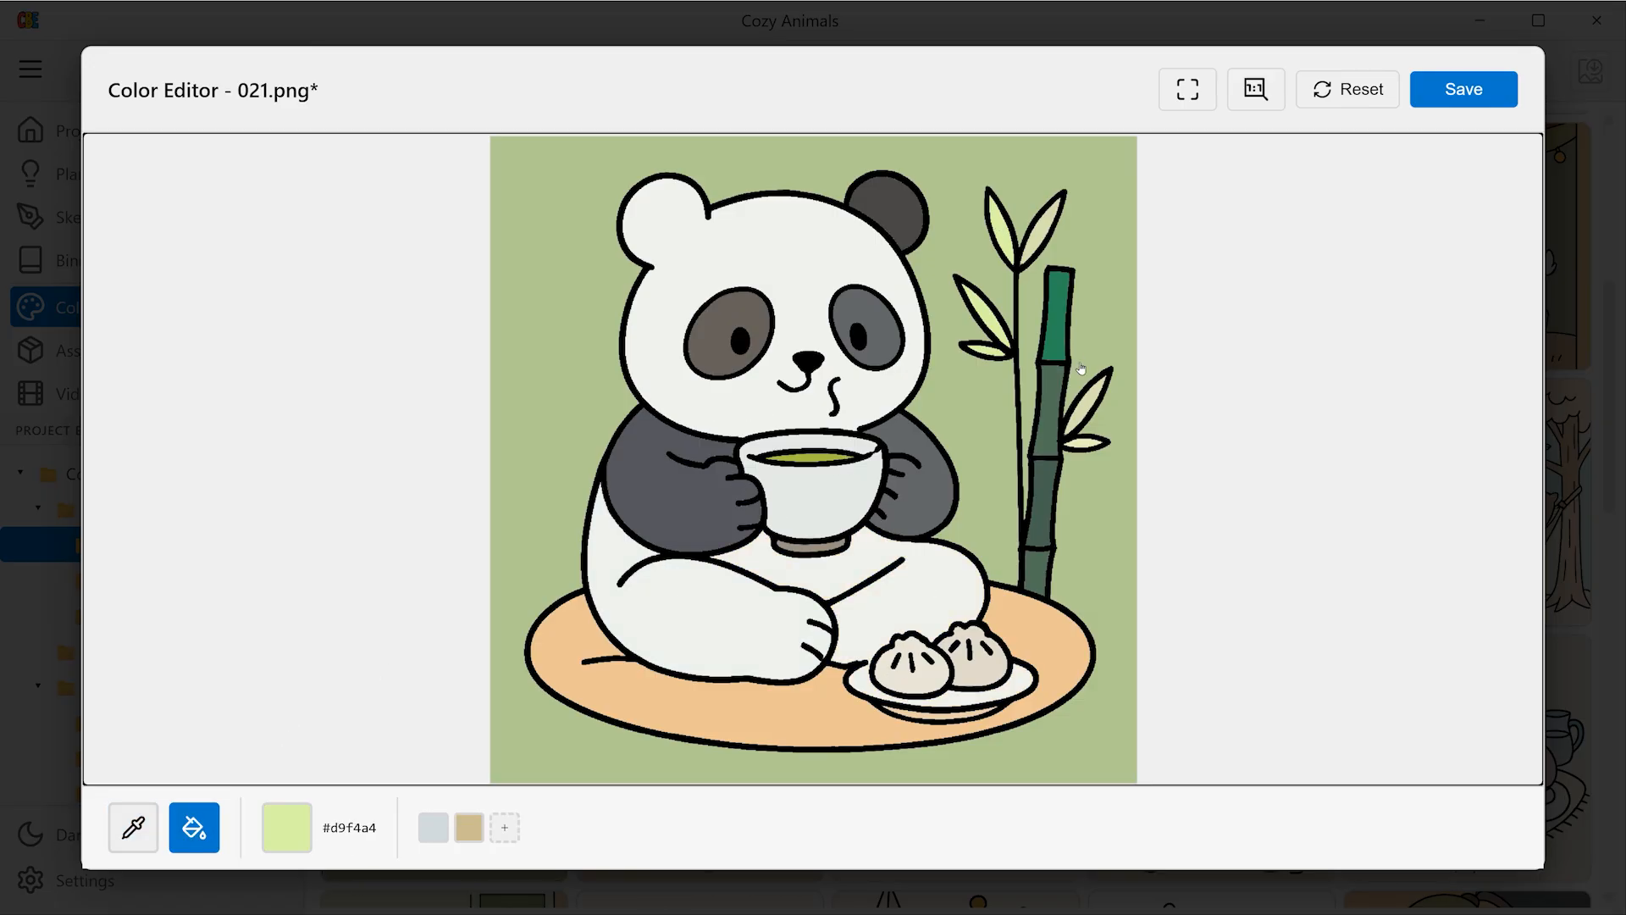
click(1085, 408)
click(1084, 442)
key(i)
click(1056, 326)
click(1044, 502)
Step: Match the upper bamboo leaf to its neighboring leaf's light green and save the panda page
key(i)
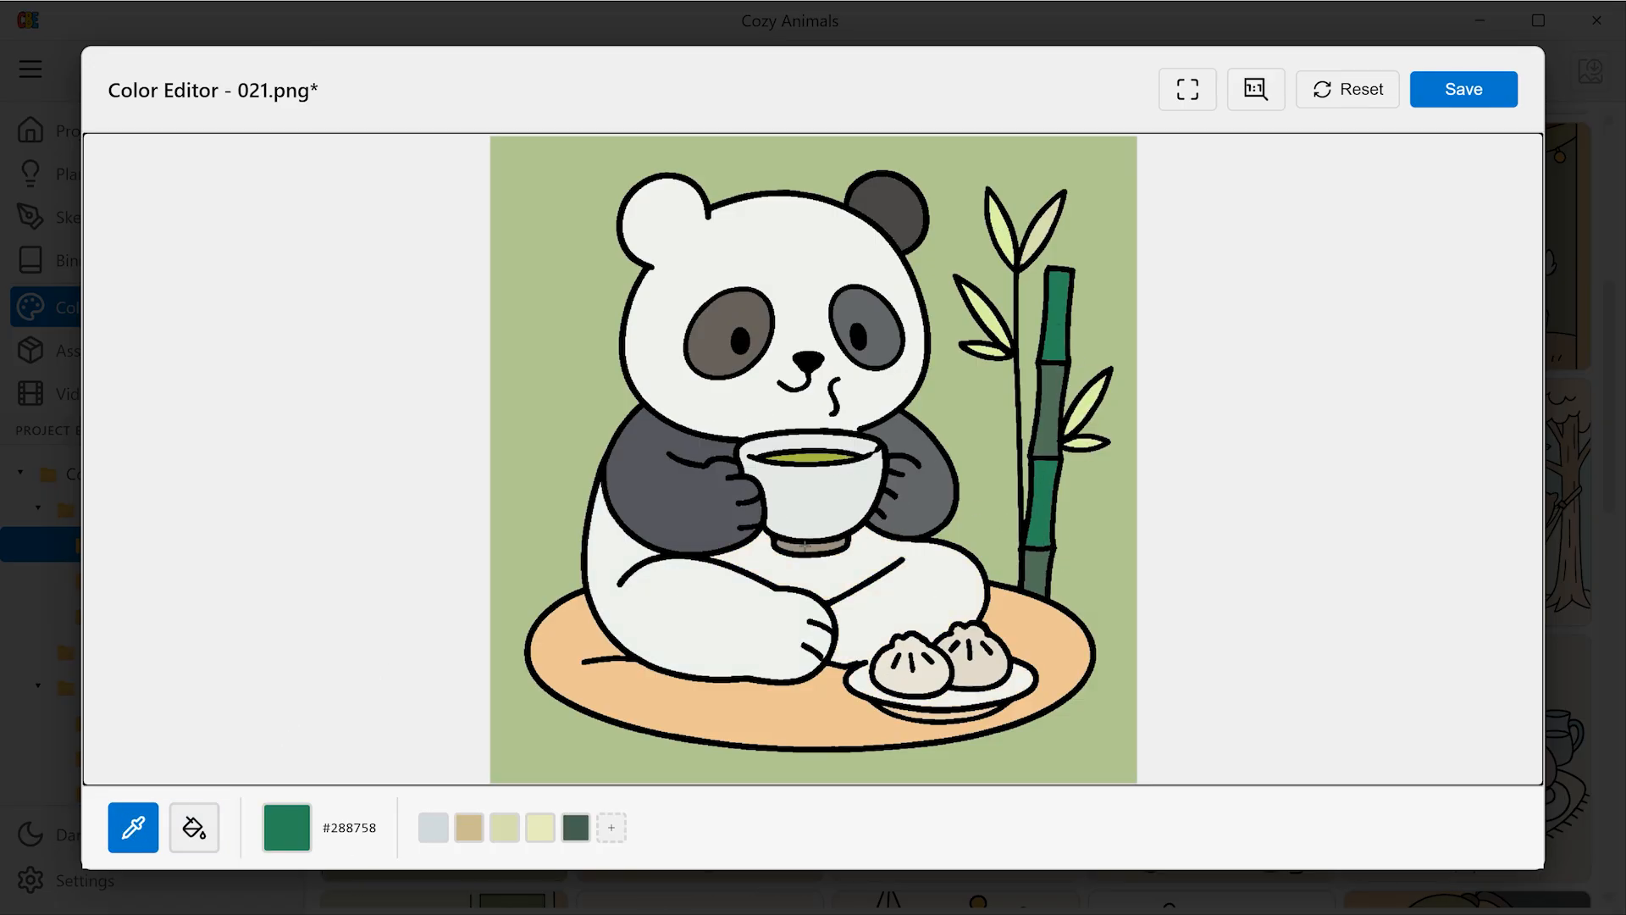
click(1001, 235)
click(1043, 227)
click(1464, 88)
Step: Open the llama page 012.png for color editing, recolor the pink and blue legs off-white, and fill the blue hoof with orange #e69e7a
click(720, 262)
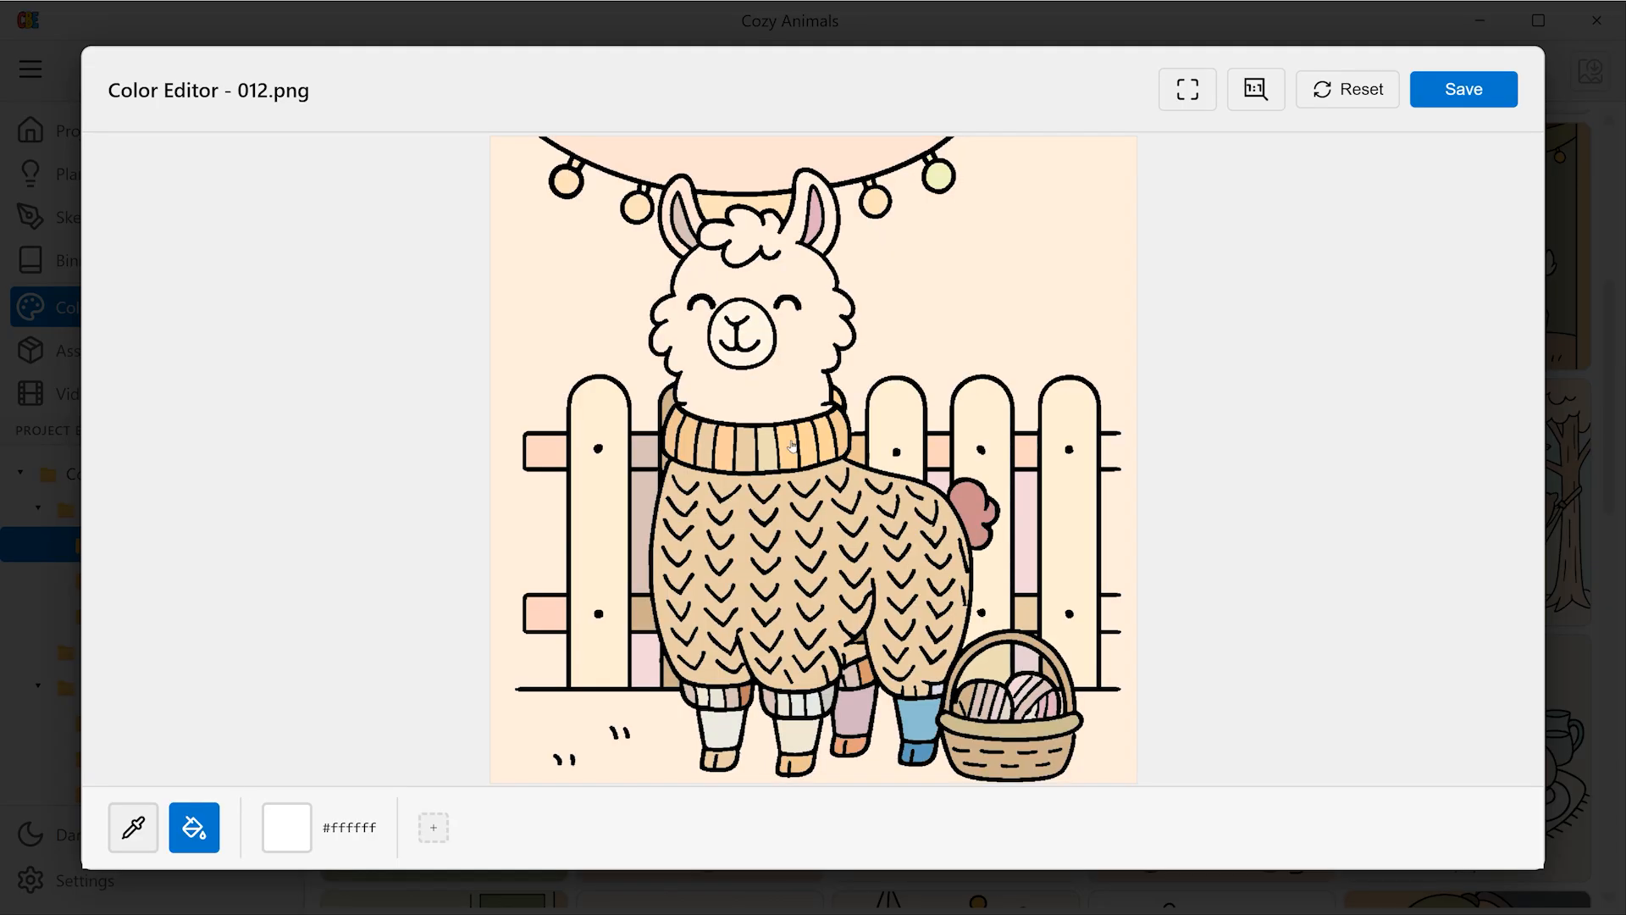
key(i)
click(728, 719)
click(853, 713)
click(918, 717)
key(i)
click(850, 743)
click(918, 750)
Step: Match the llama's left inner ear to the right ear's pink and fill its tail with cream #ffeedc
key(i)
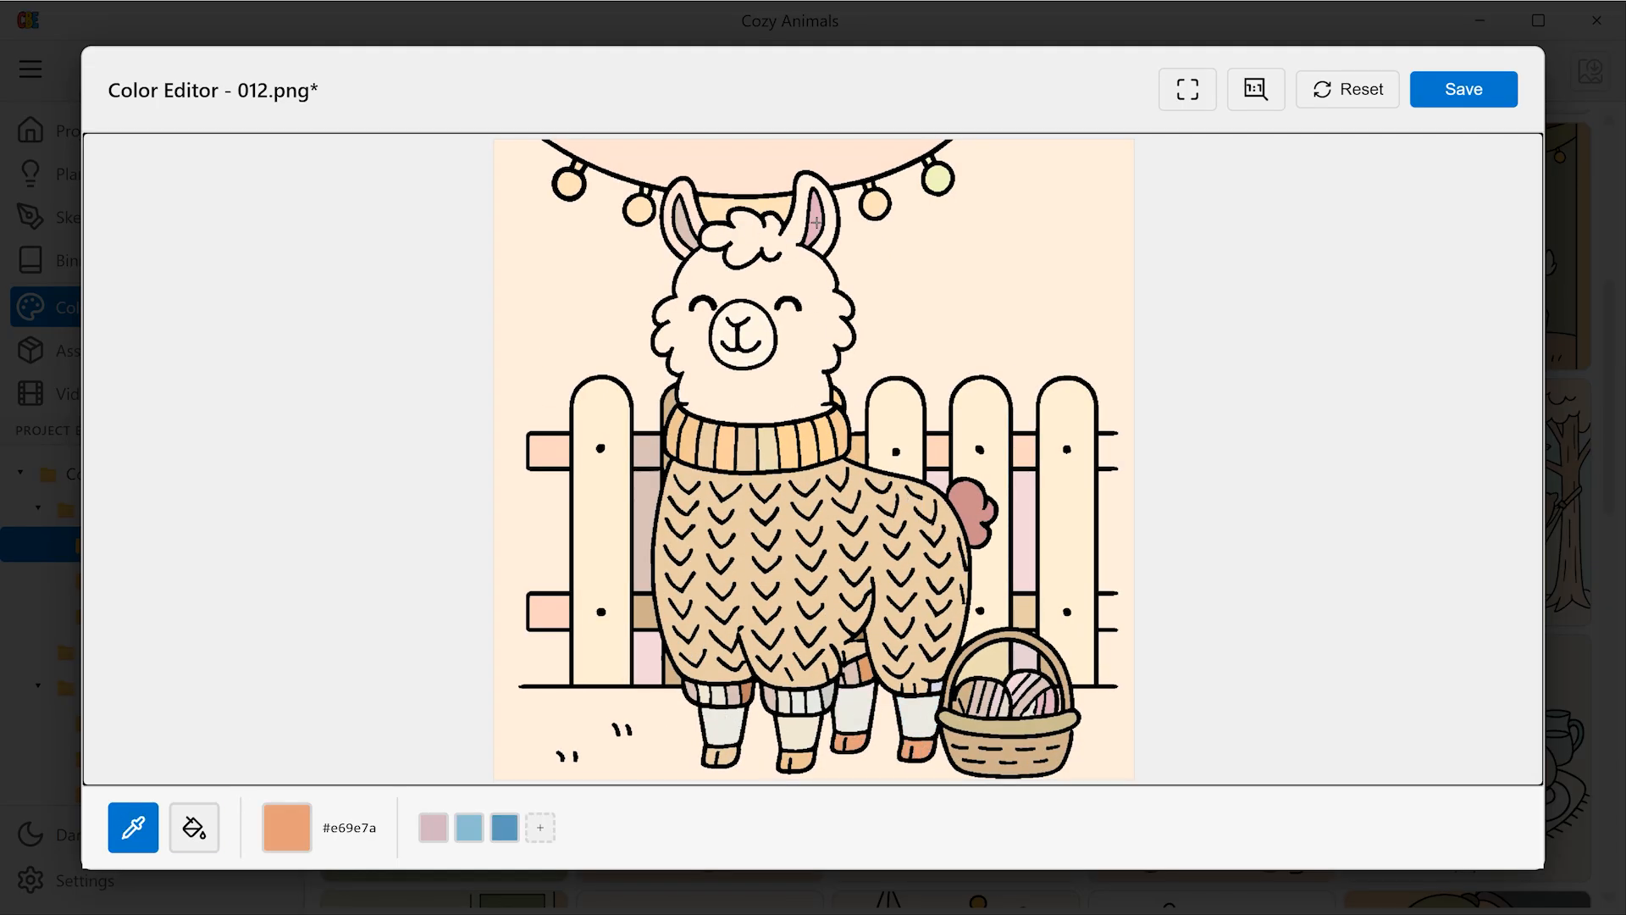
click(815, 220)
click(833, 211)
key(i)
key(f)
click(972, 506)
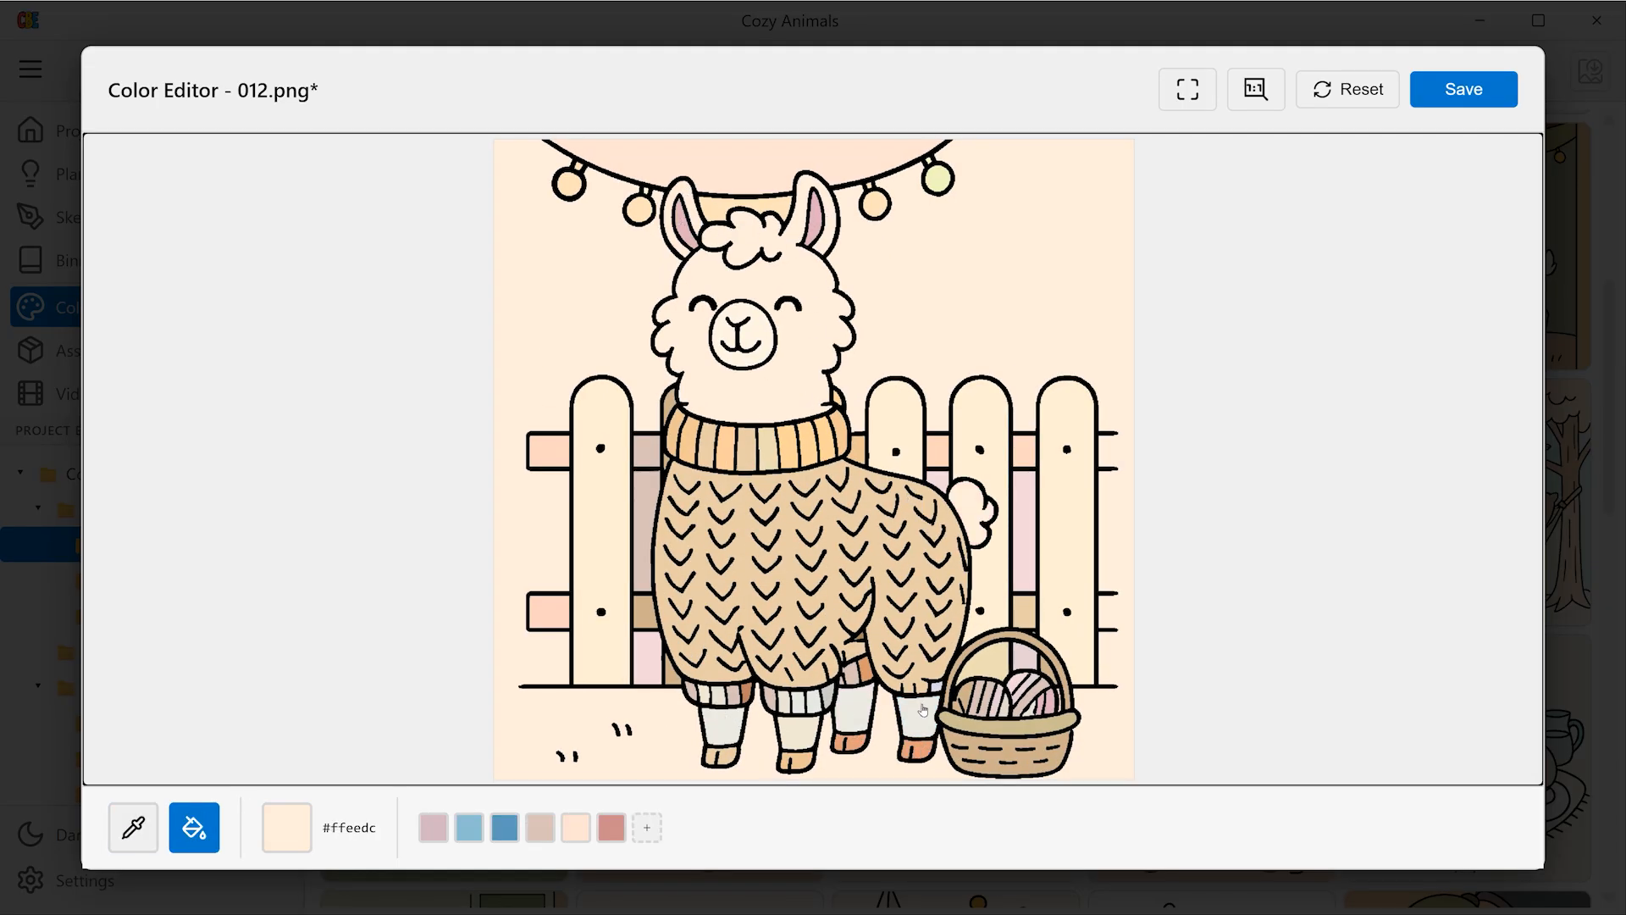
Step: Fill all four of the llama's lower legs with the same cream #ffeedc
click(917, 716)
click(854, 713)
click(798, 730)
click(723, 724)
Step: Fill the fence pickets with the brown sampled from a rail, and the pink gap between the right pickets with cream #ffeedc
key(i)
click(646, 611)
click(607, 424)
click(898, 415)
click(982, 413)
click(1067, 410)
key(i)
click(1049, 330)
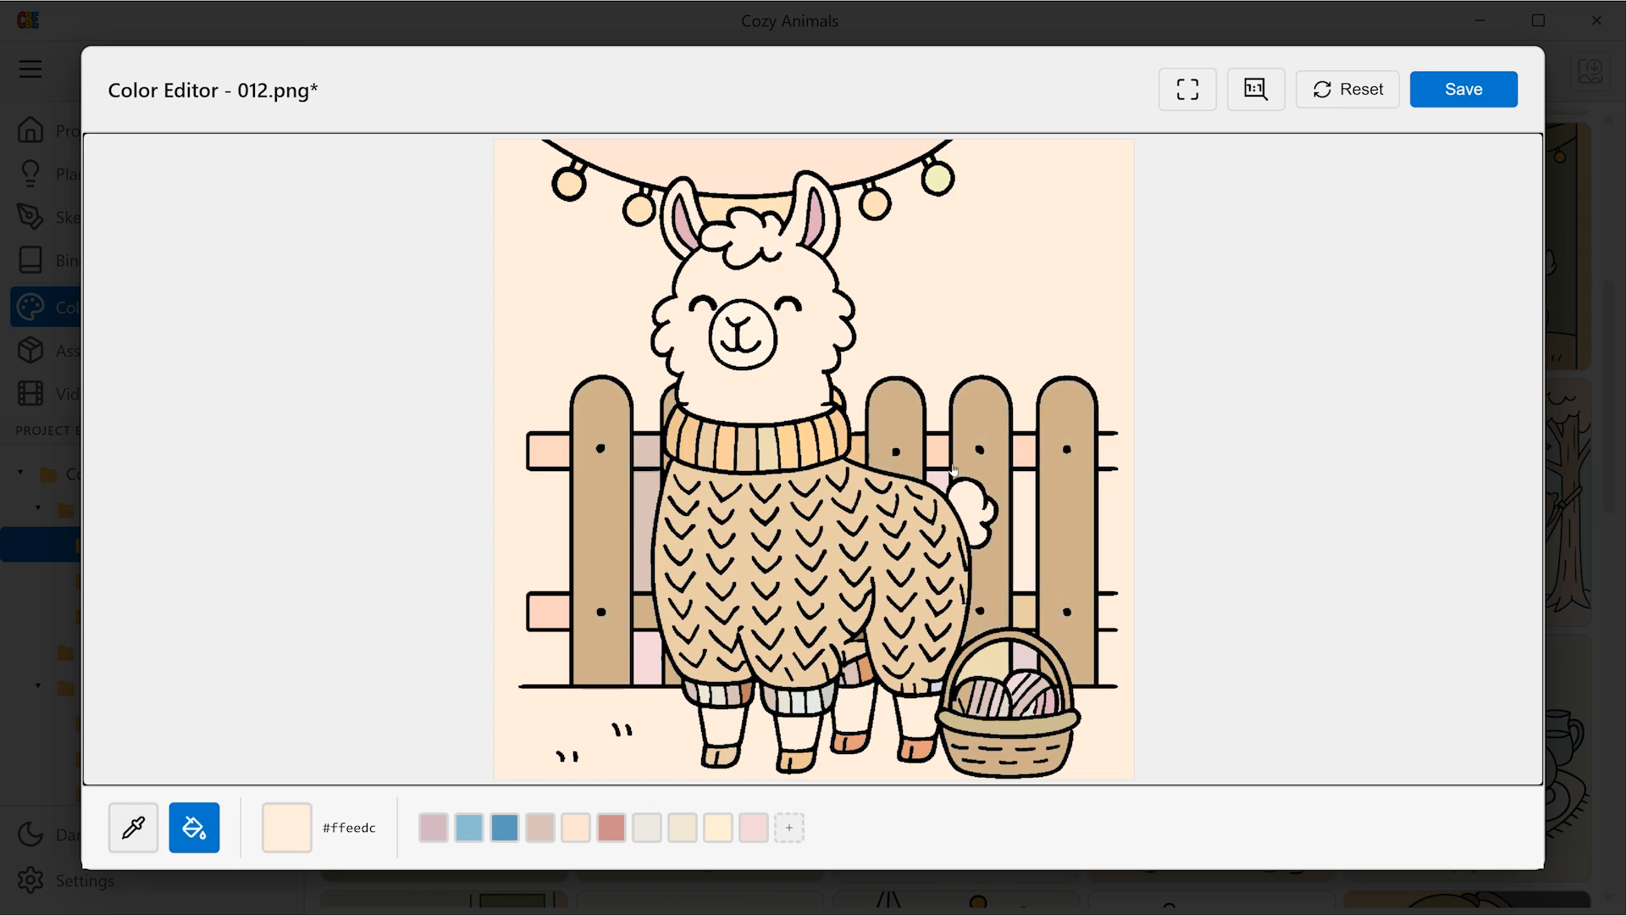
Step: Fill the left fence rails with the pickets' brown and the gaps beside the llama's body with background cream #ffeedc
key(i)
click(615, 455)
click(549, 452)
click(549, 612)
click(647, 453)
key(i)
click(646, 542)
click(648, 653)
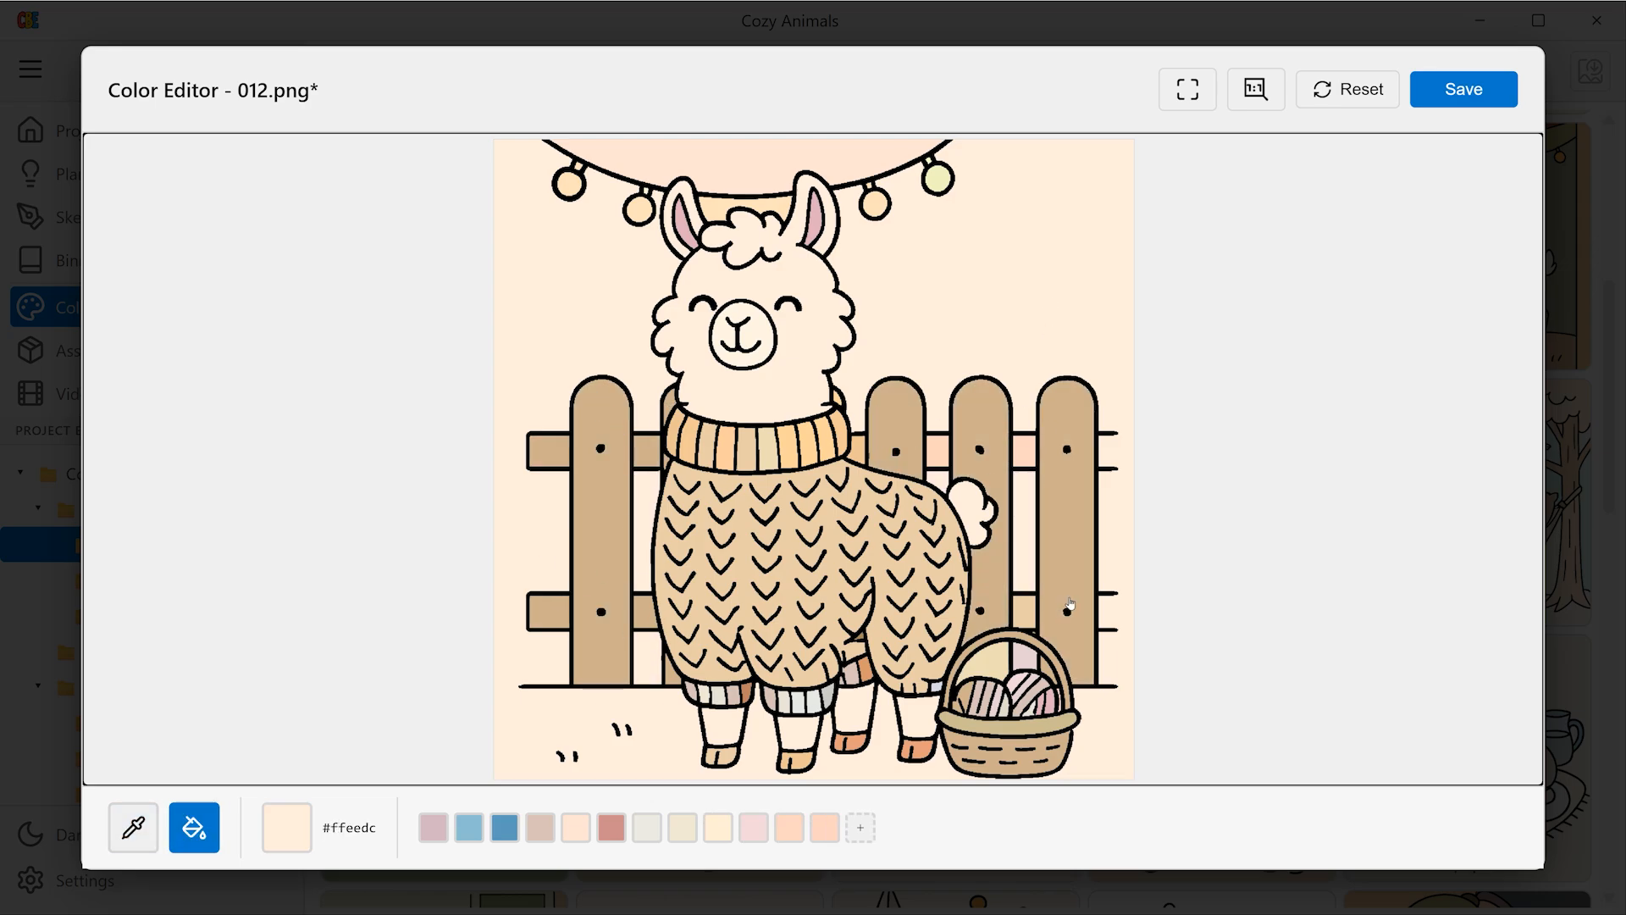
Step: Fill the right fence rails with the pickets' brown #d0b18c and the gap below the lower rail with background cream, and save page 012
click(938, 451)
click(1023, 452)
key(i)
click(1025, 569)
click(1026, 658)
key(i)
click(1059, 623)
click(1024, 613)
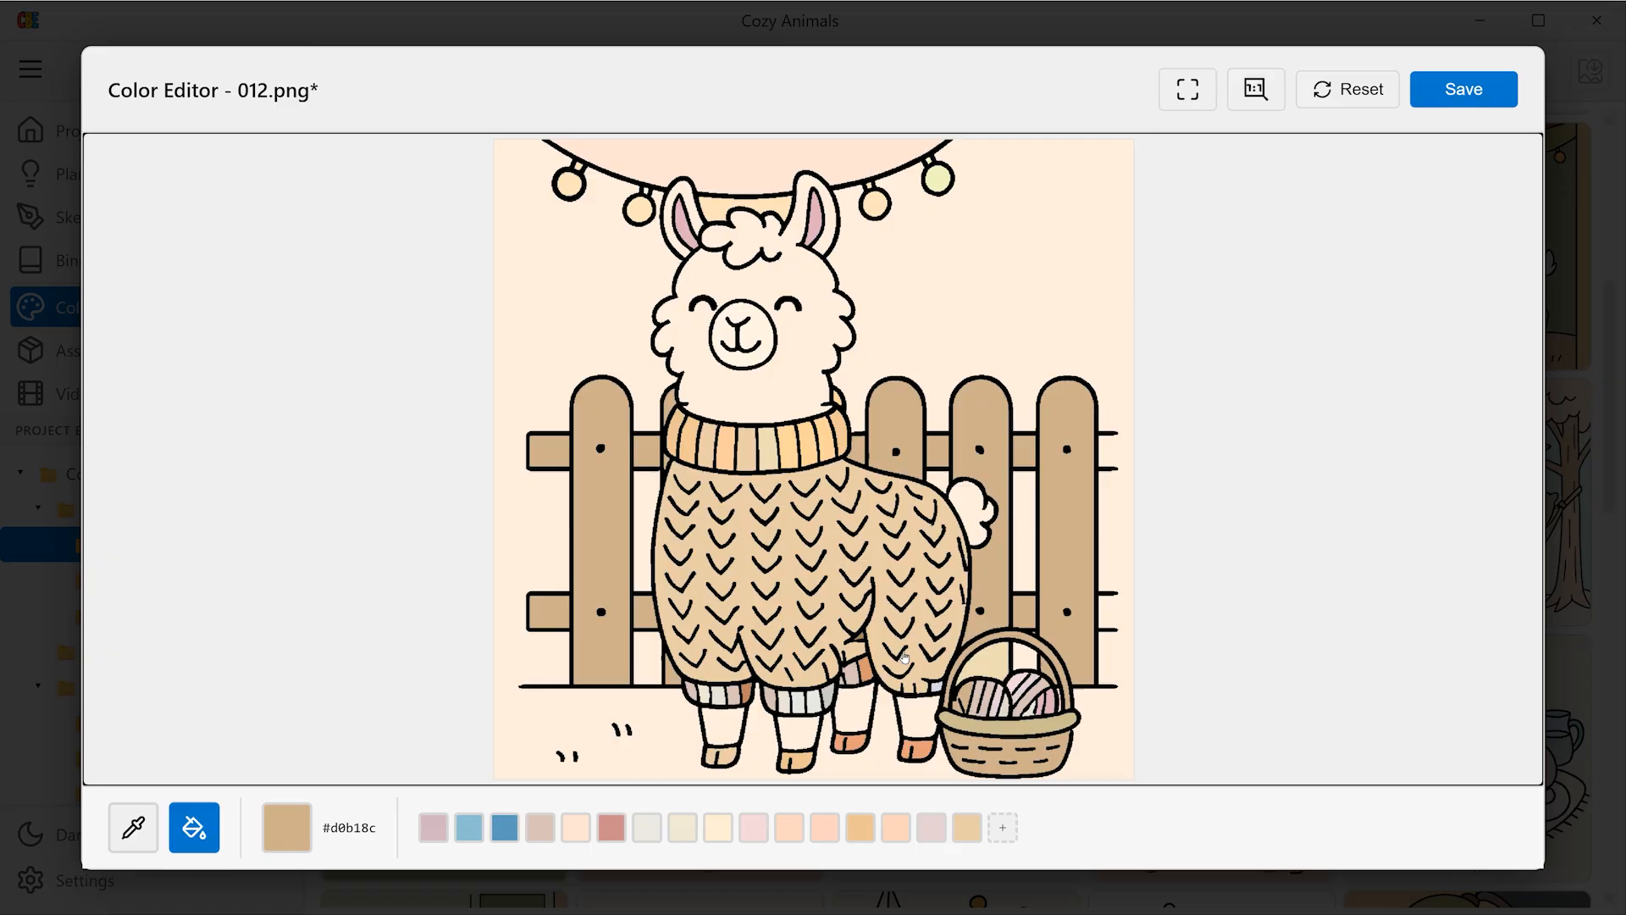
click(1475, 98)
Step: Open page 017 and fill the tree crown with the mint #d7f3e3 sampled from the mug
click(732, 468)
key(i)
click(810, 717)
click(961, 164)
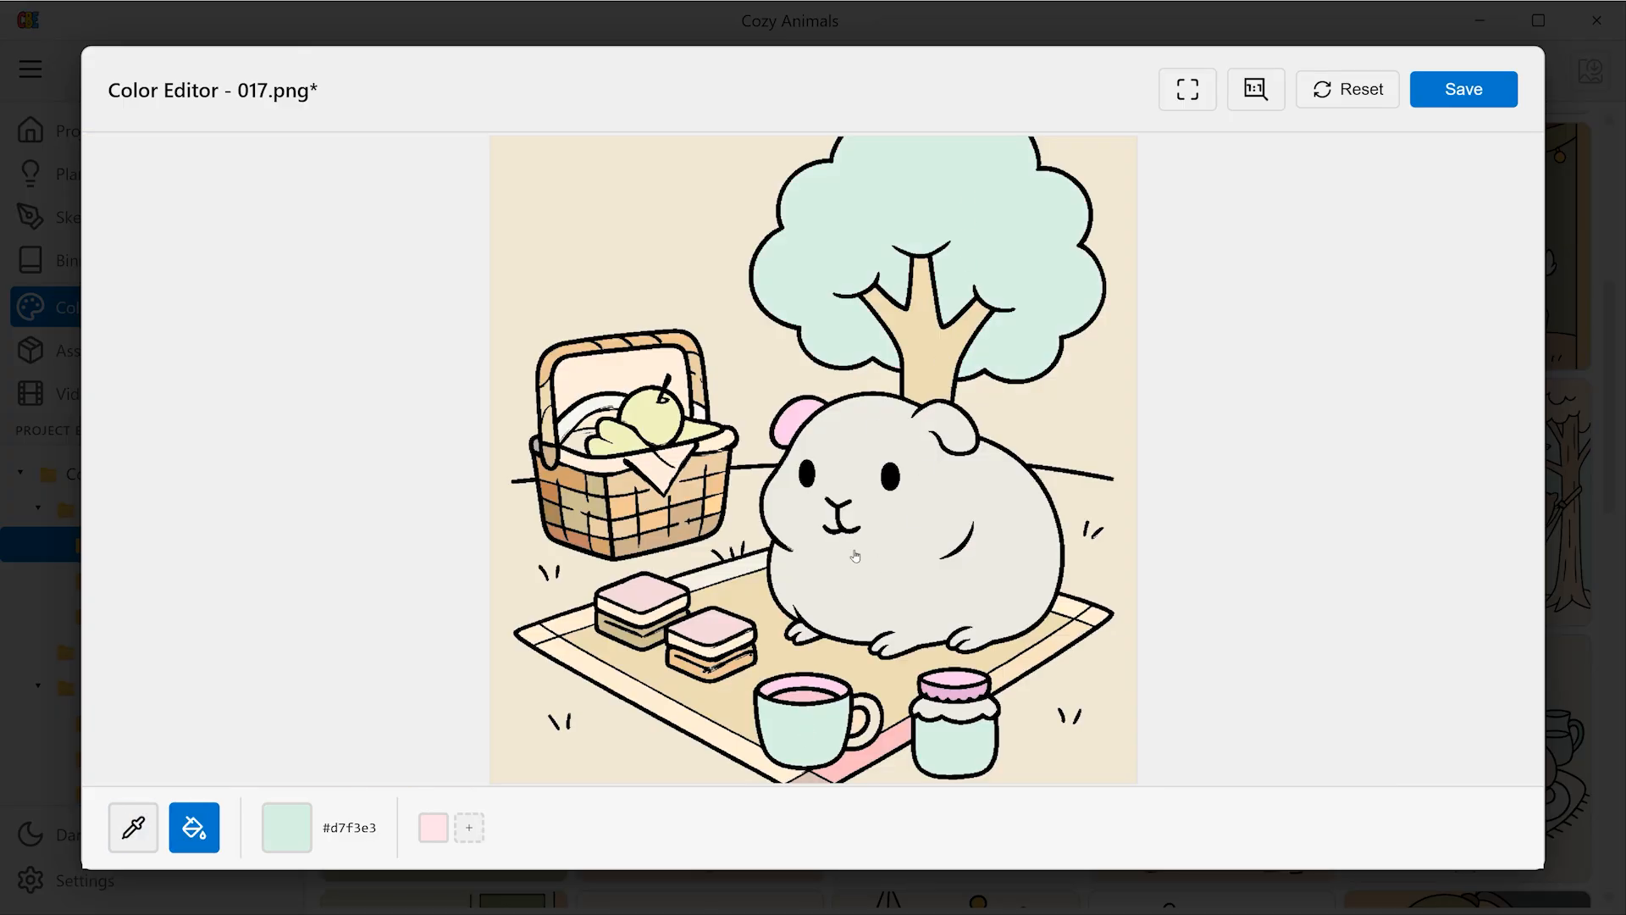
Step: Fill the mug and its inner rim with off-white #f6f7ef, and the drink with the orange sampled from the front sandwich
key(i)
key(i)
click(730, 571)
click(875, 719)
click(814, 729)
click(805, 680)
key(i)
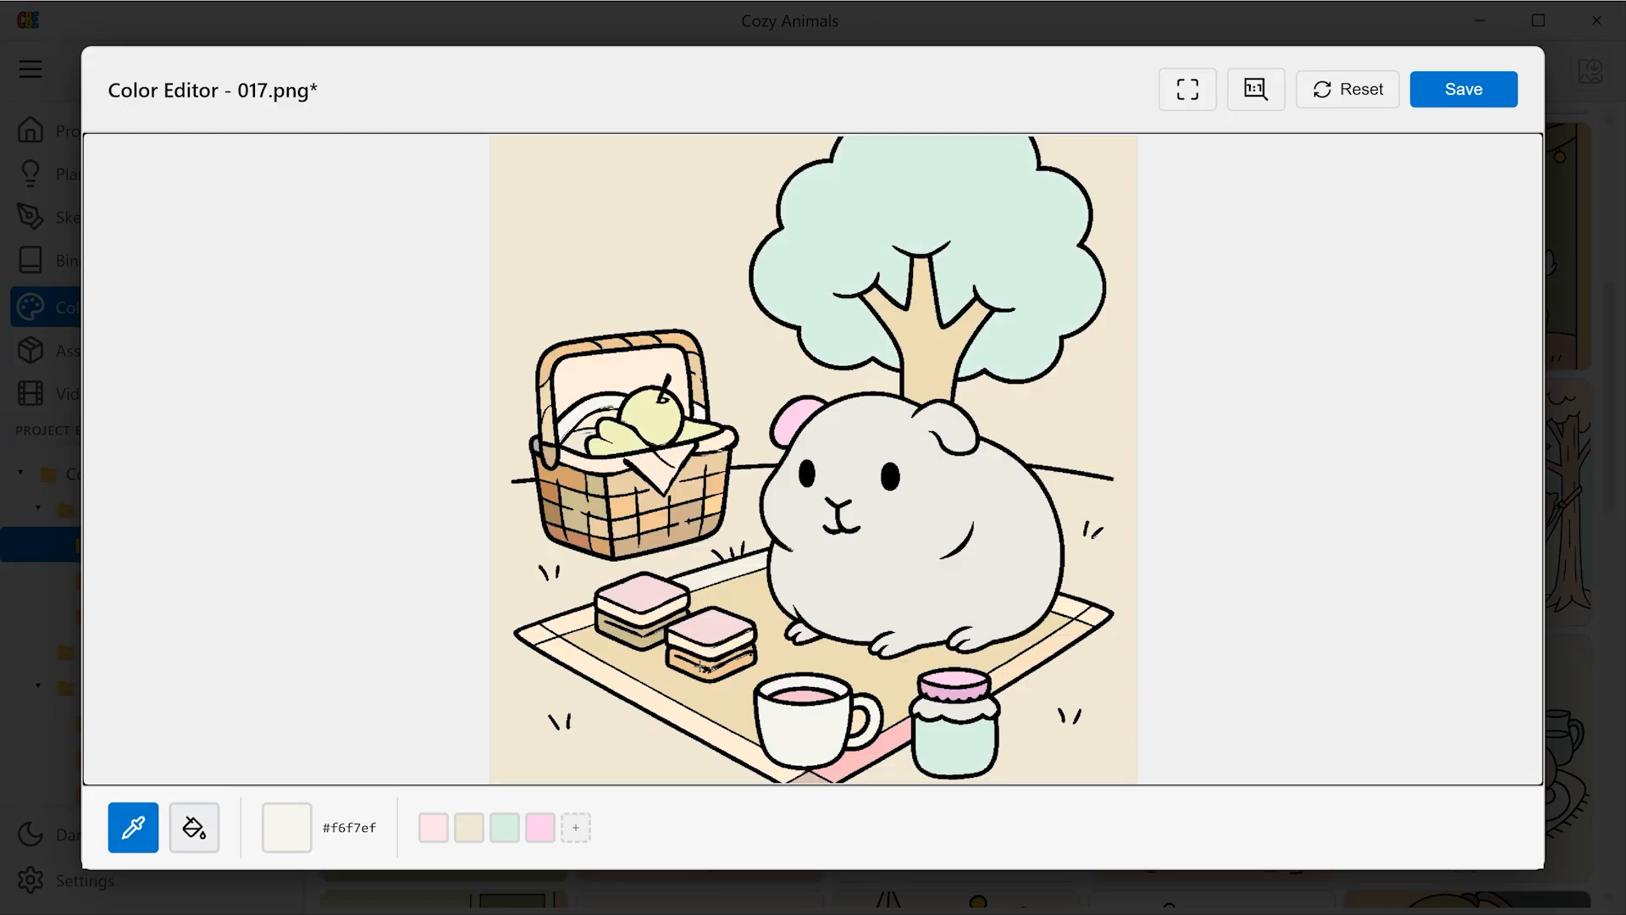
click(696, 666)
click(803, 698)
Step: Match the guinea pig's left ear to the right ear's gray #ecebe3 and save page 017
key(i)
click(950, 418)
click(794, 421)
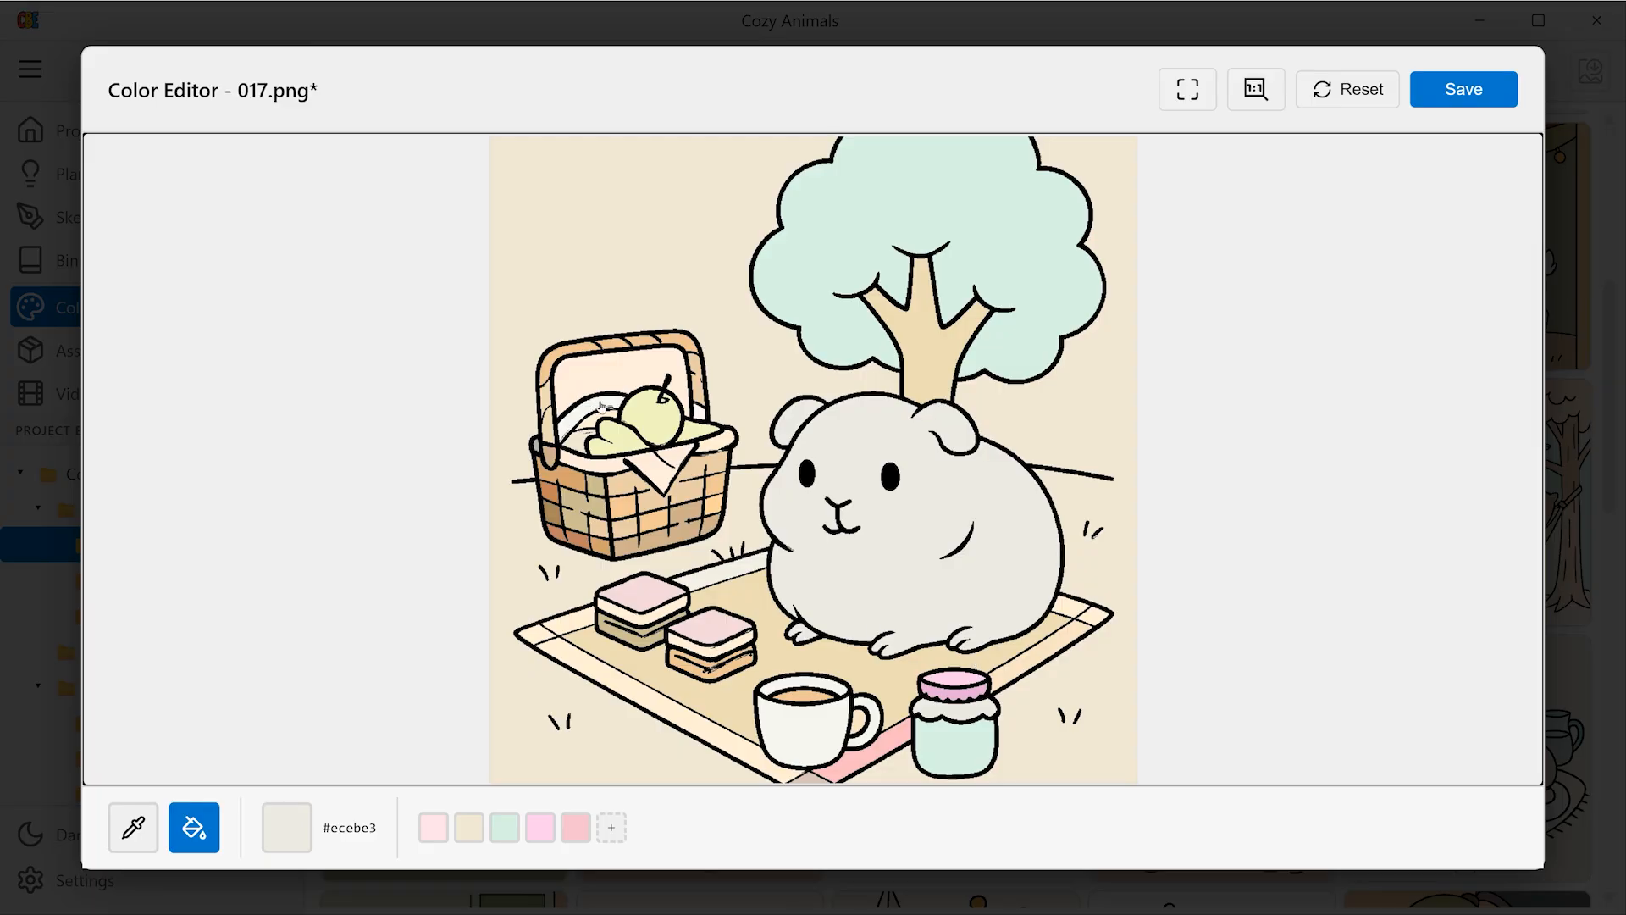
click(1464, 90)
Step: Open page 018 and fill the seal's body and left flipper with the pale blue of its head
click(1052, 555)
click(914, 280)
click(983, 478)
click(713, 563)
Step: Fill the fish with teal #7ed8d8 and the wall gap beside the thermos with the thermos's gray, and save page 018
key(i)
click(679, 515)
click(710, 631)
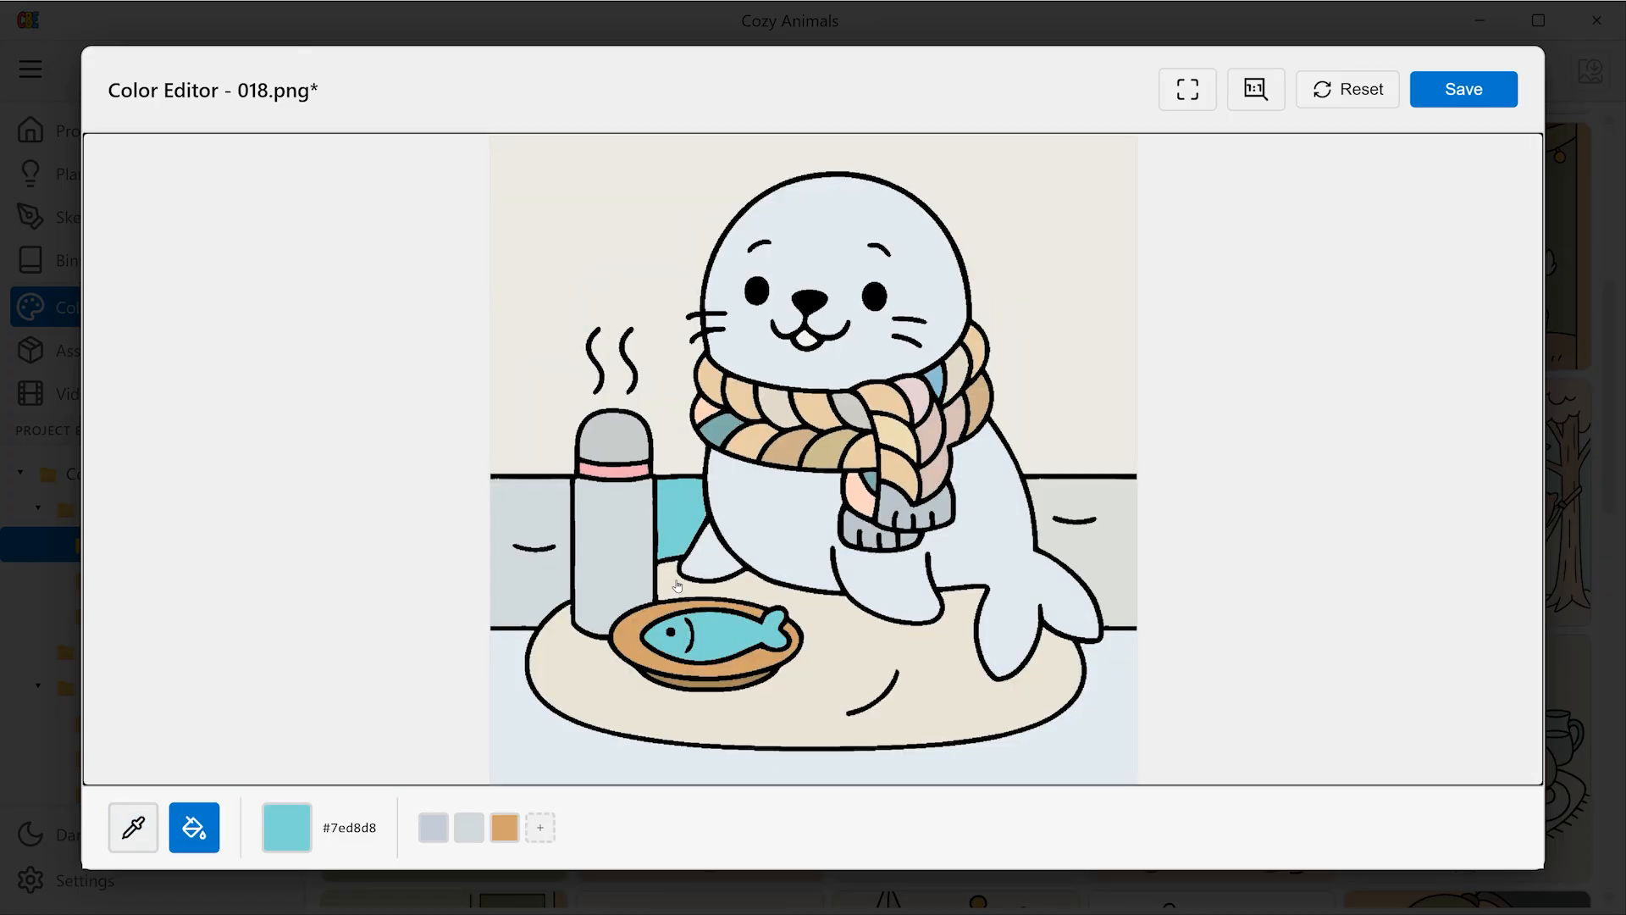
key(i)
click(629, 552)
click(680, 518)
key(i)
click(782, 387)
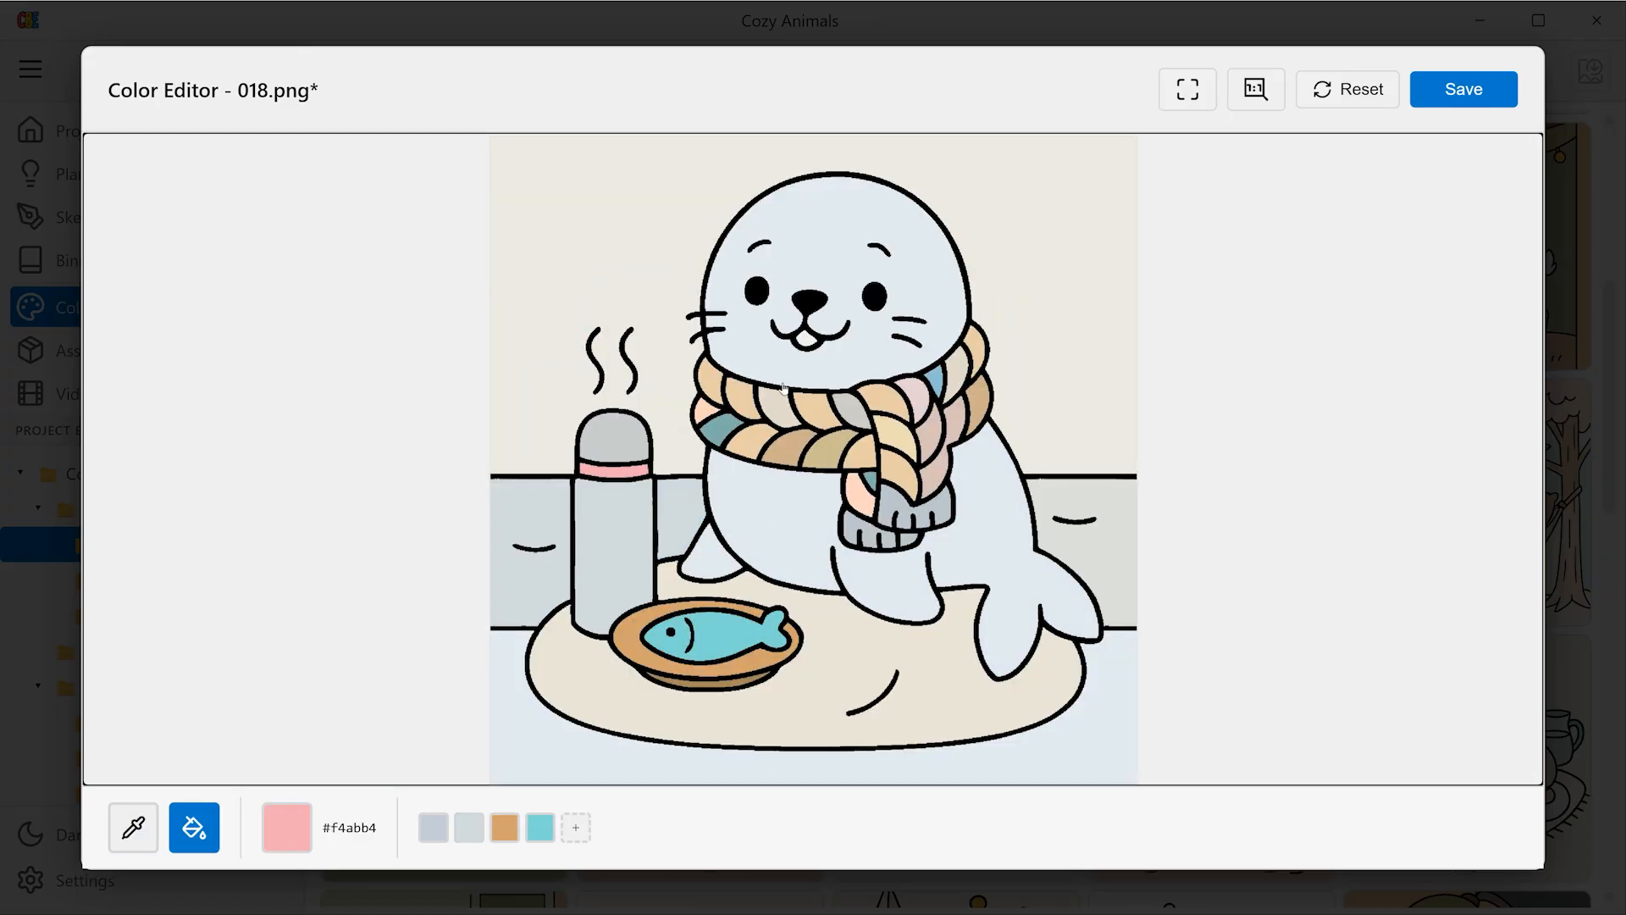
click(1463, 90)
Step: Review the colored pages in the results gallery and open the 003_selected folder in a maximized File Explorer window
scroll(1307, 565, down, 11)
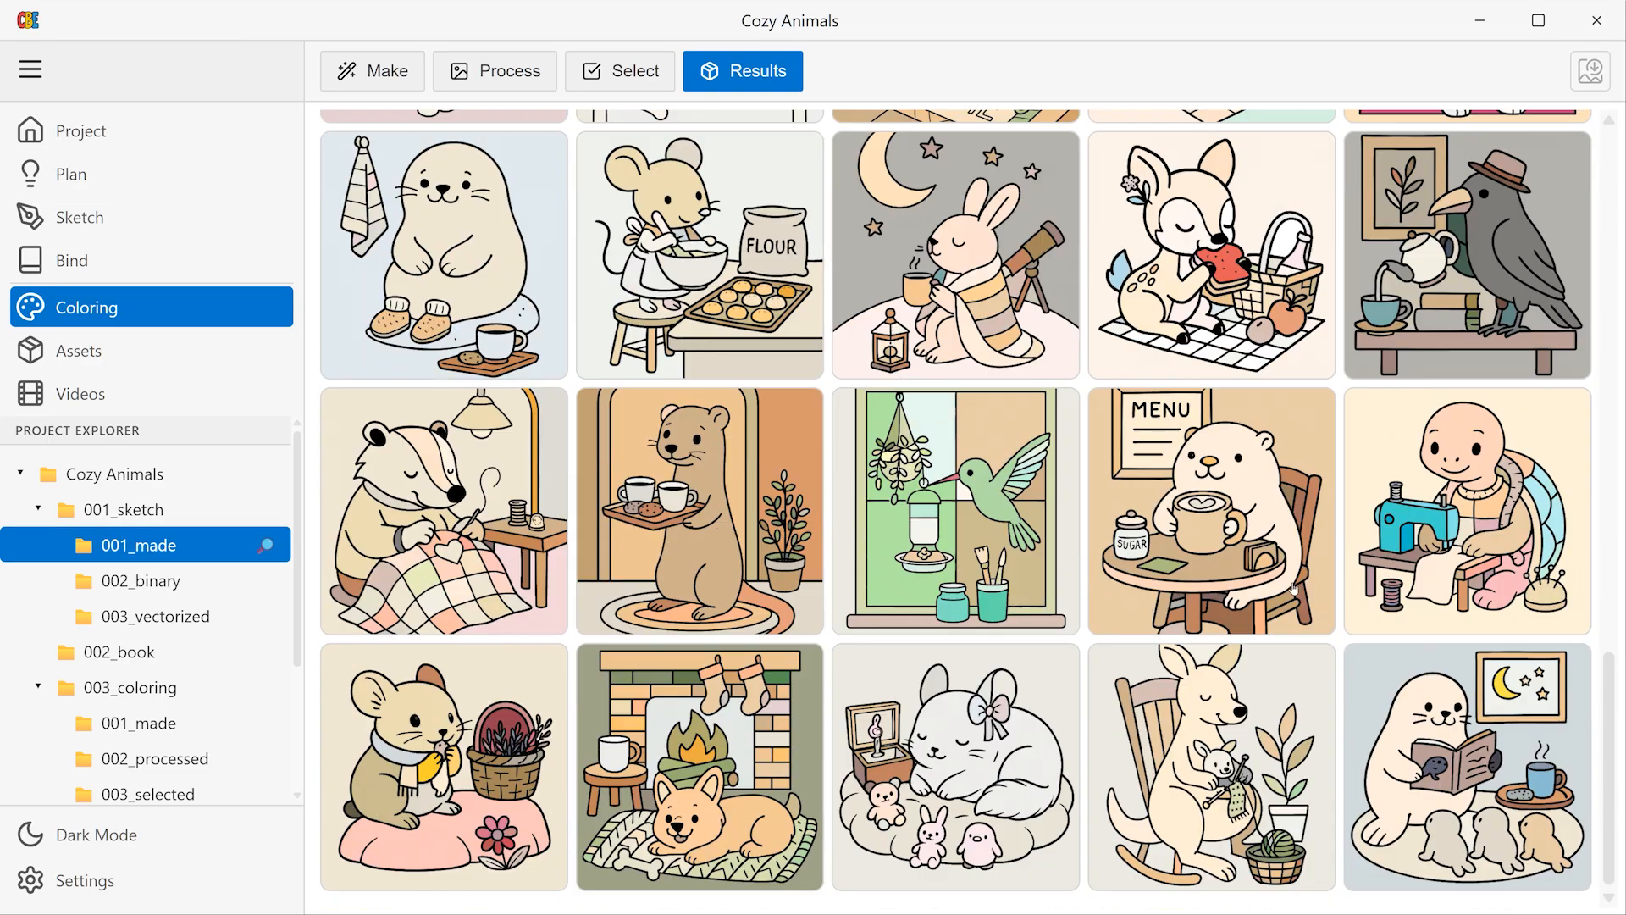
scroll(1271, 584, up, 13)
scroll(1177, 579, up, 1)
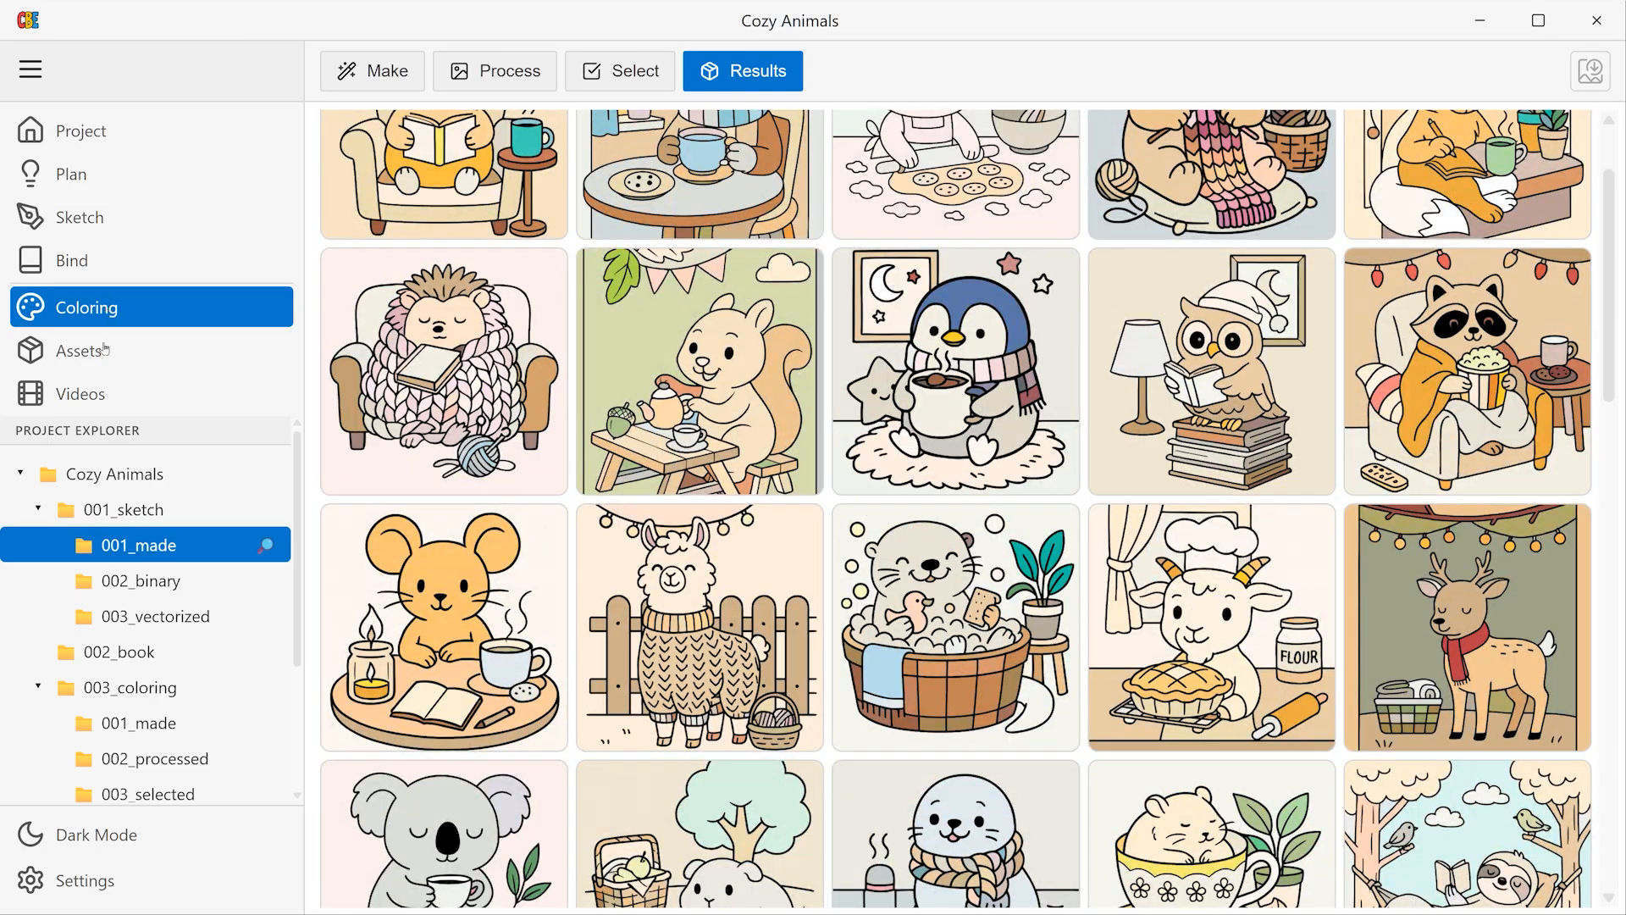
scroll(174, 729, down, 3)
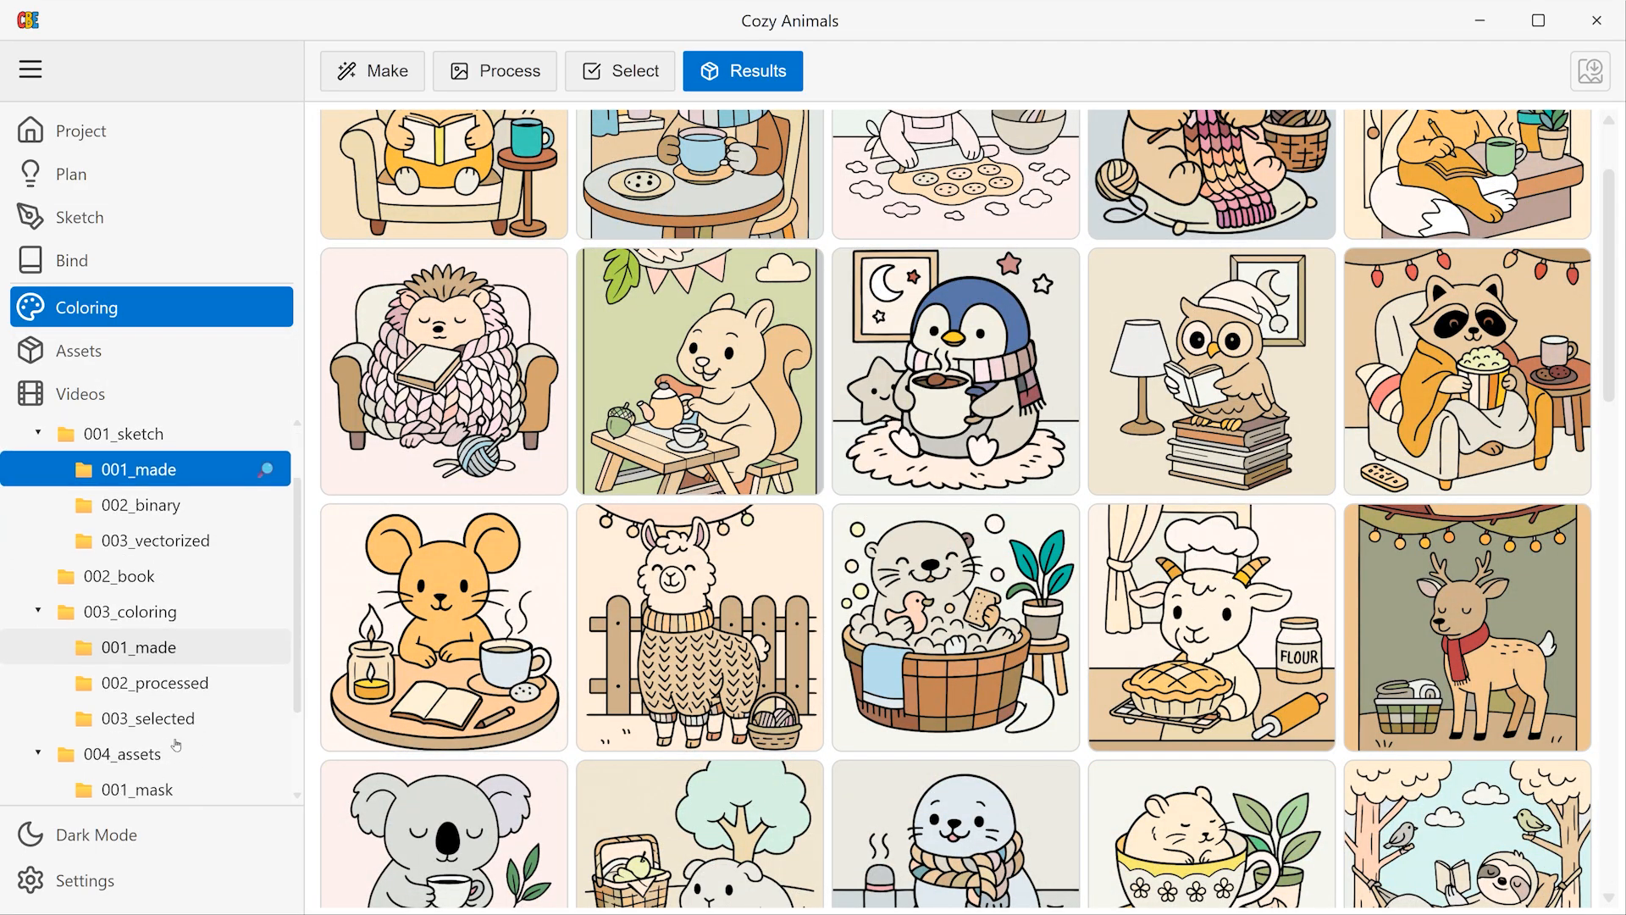
click(161, 599)
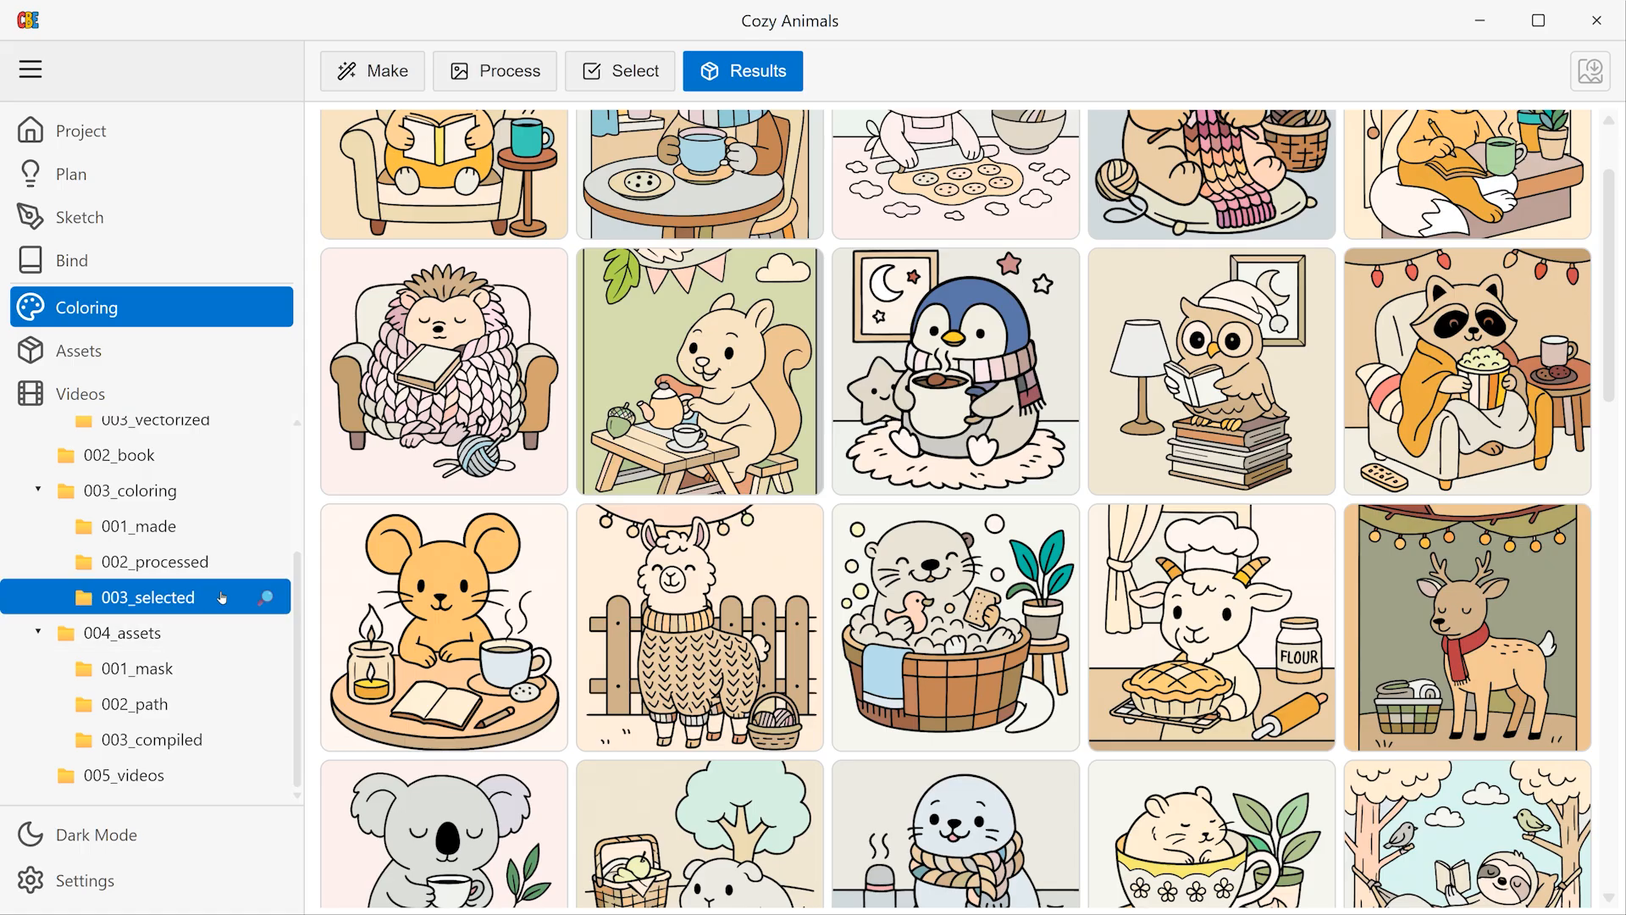
click(265, 598)
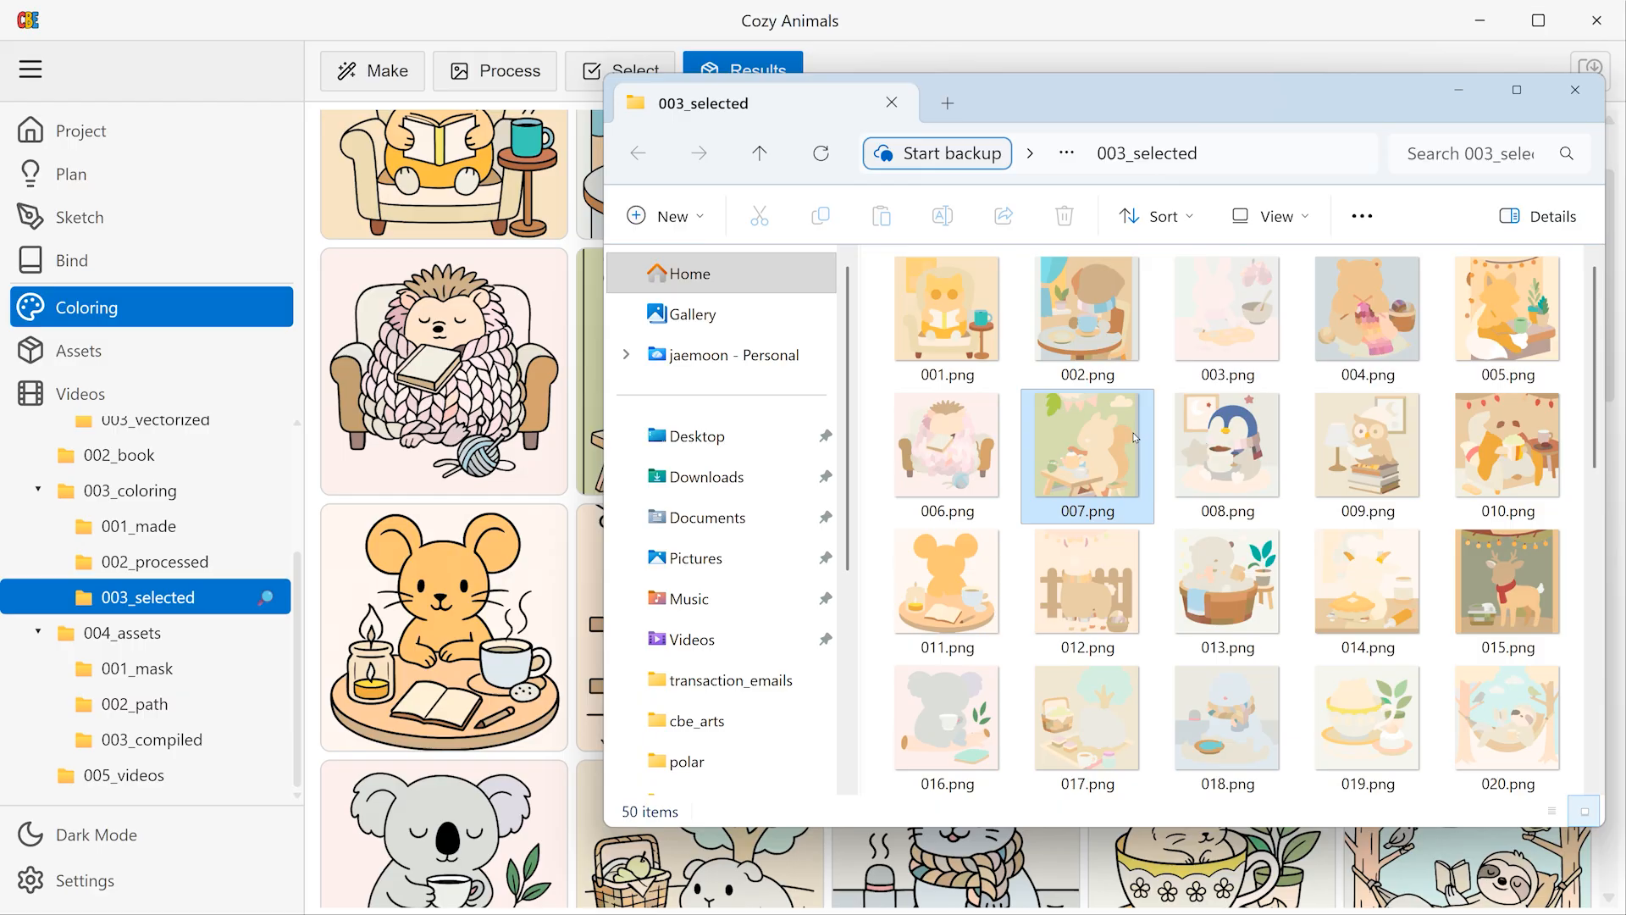
click(1144, 449)
drag(1302, 83, 1250, 2)
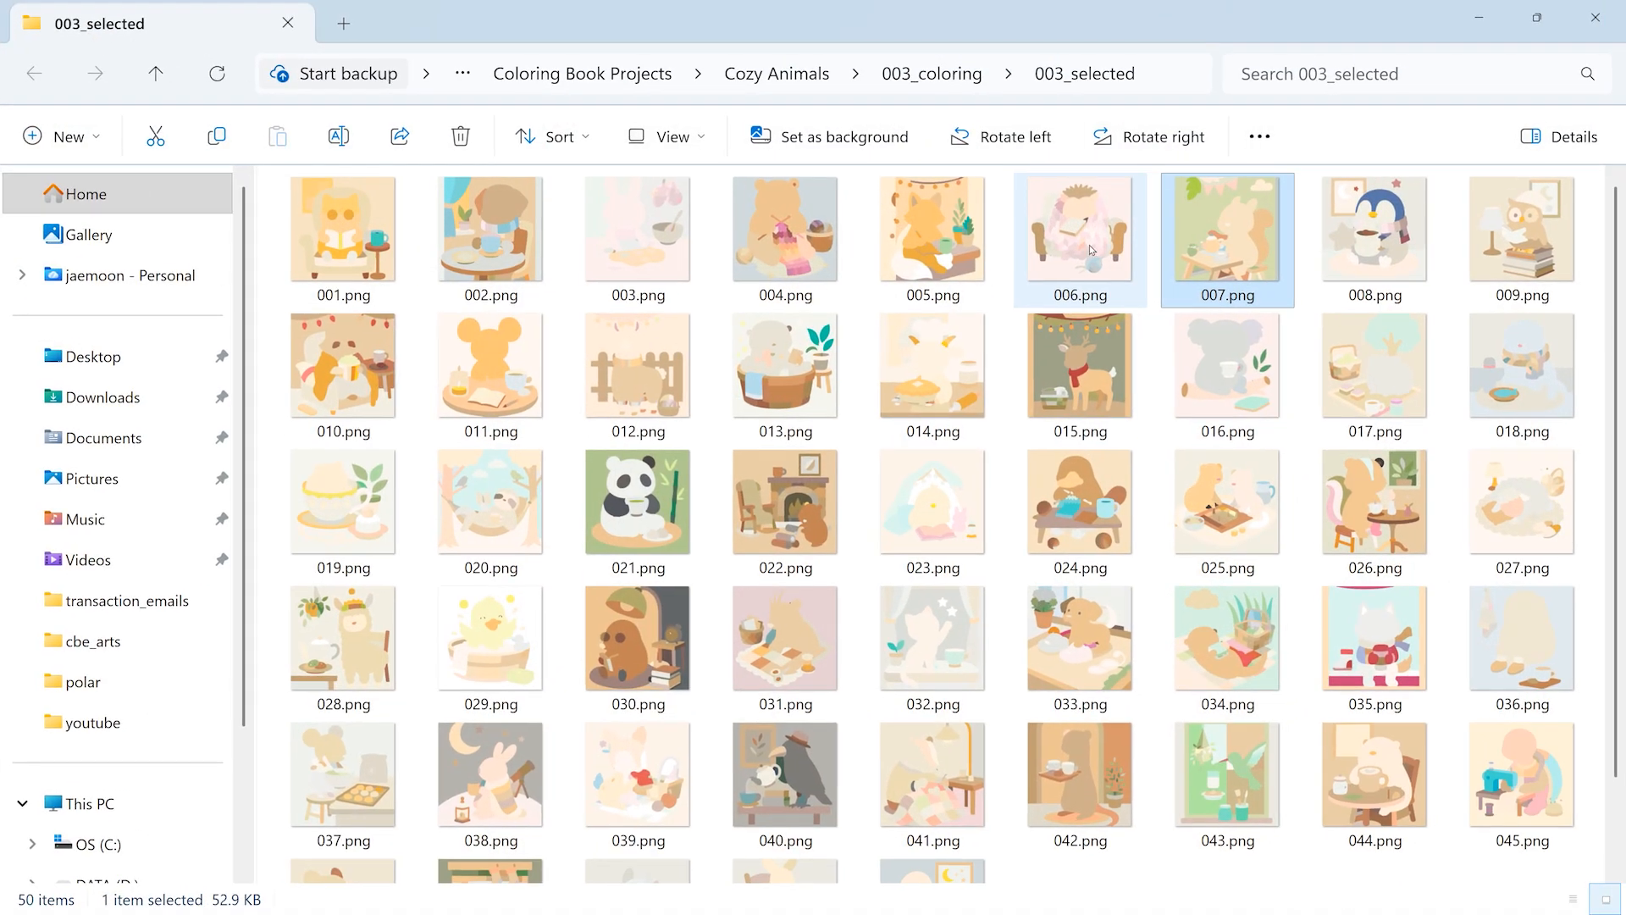
Step: Look through the selected page images from 001.png to 050.png at different thumbnail sizes and close the folder window
click(1003, 318)
scroll(975, 368, up, 6)
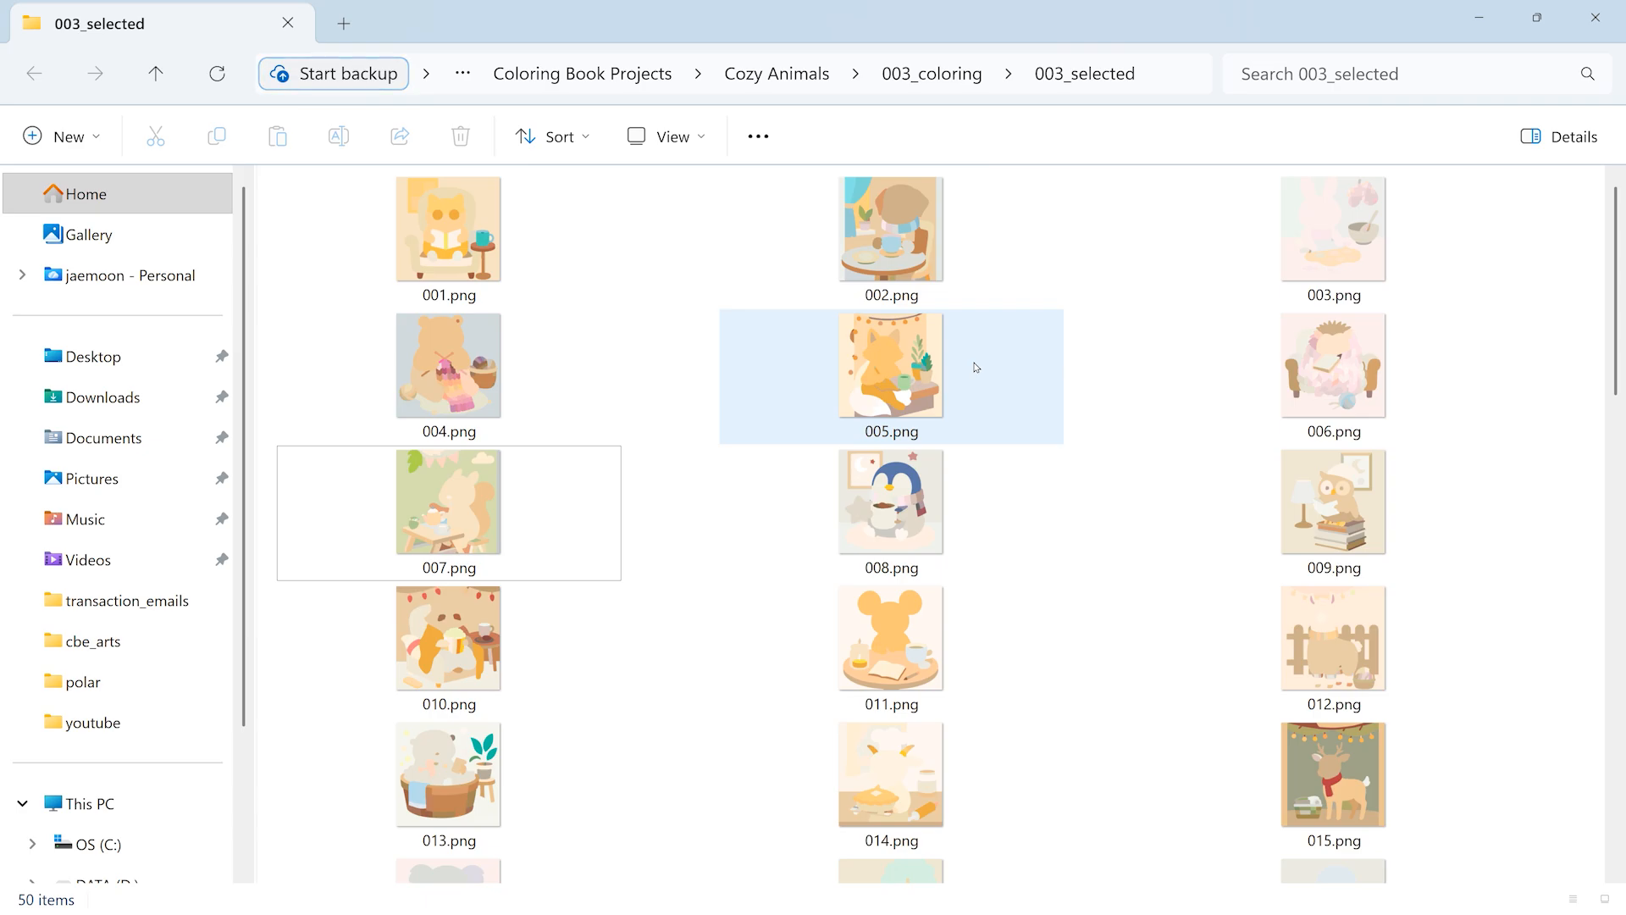
scroll(974, 366, down, 5)
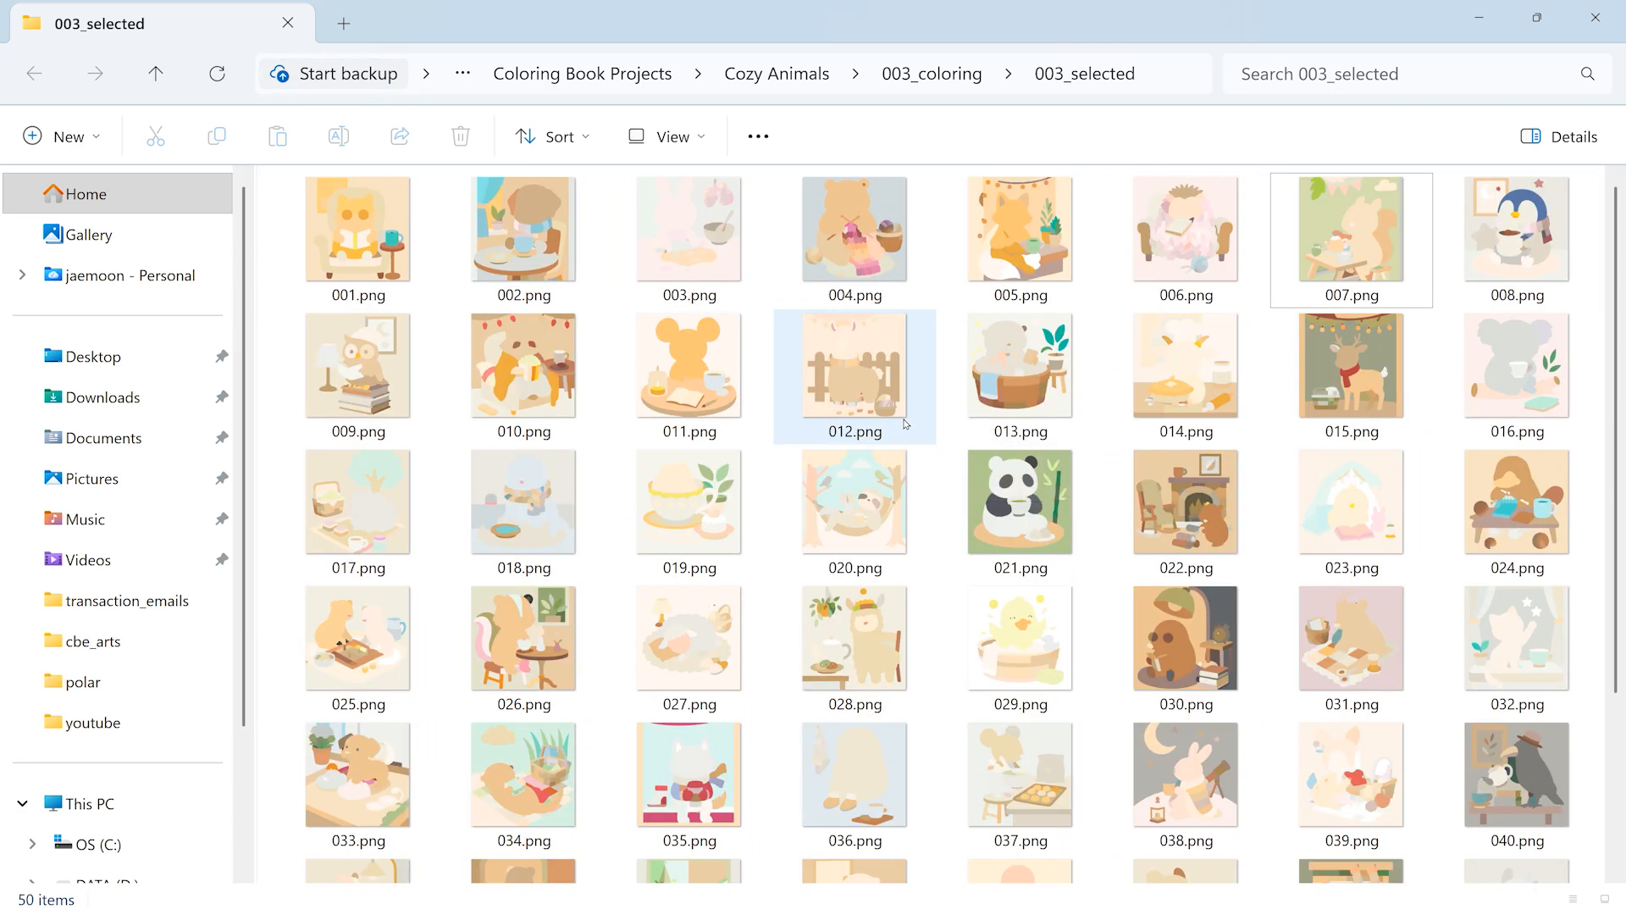
scroll(907, 441, down, 3)
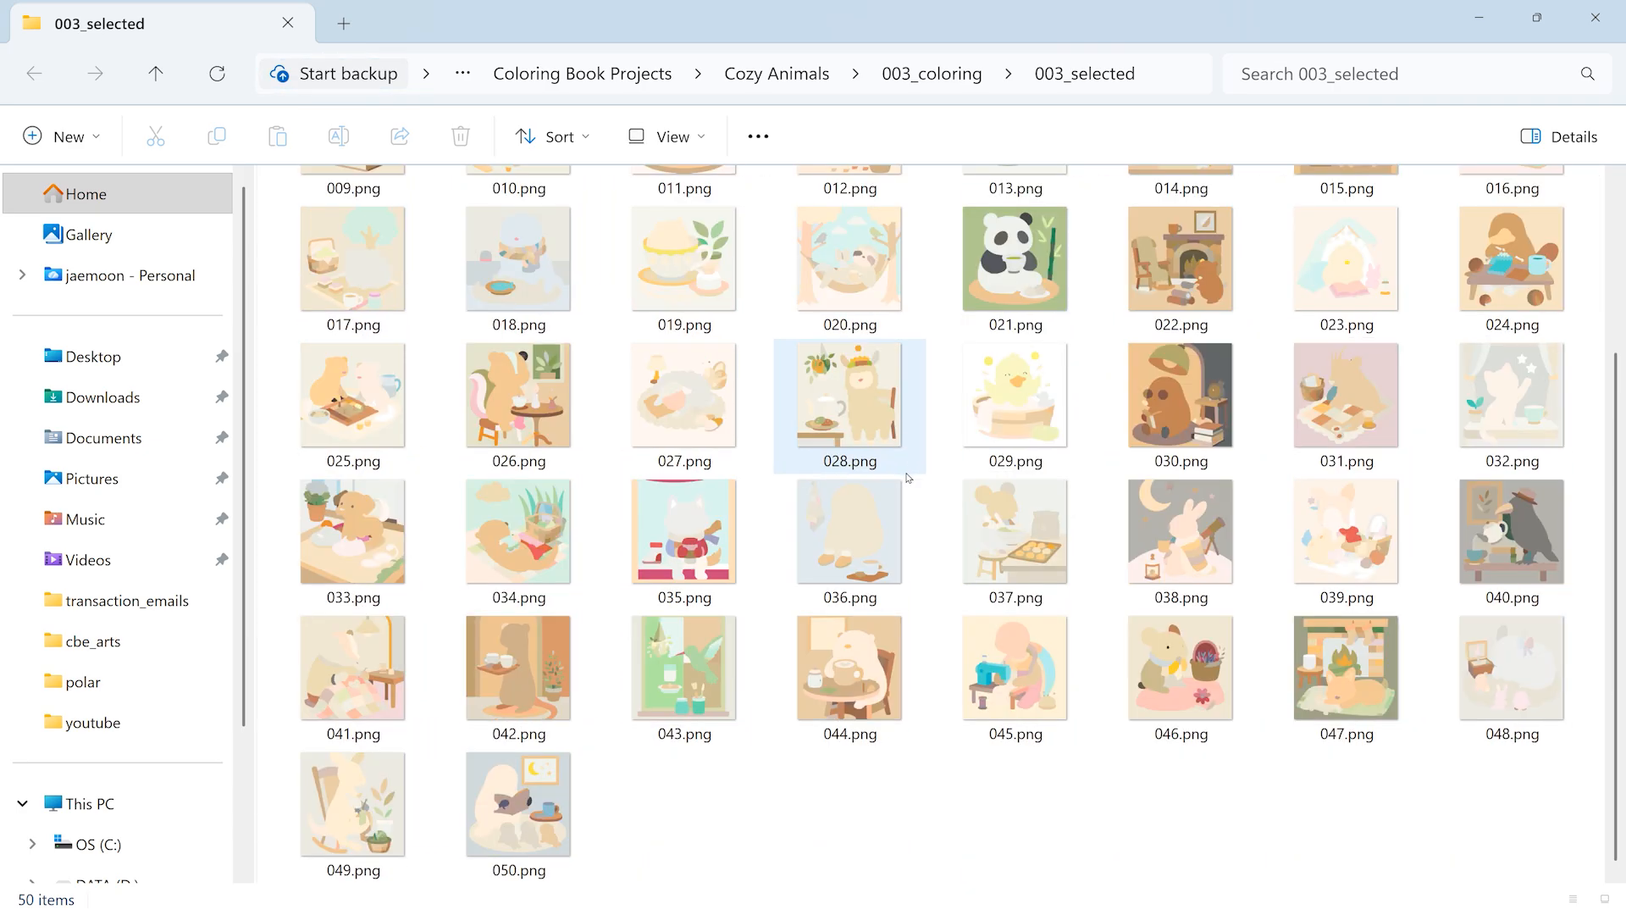
scroll(906, 509, up, 3)
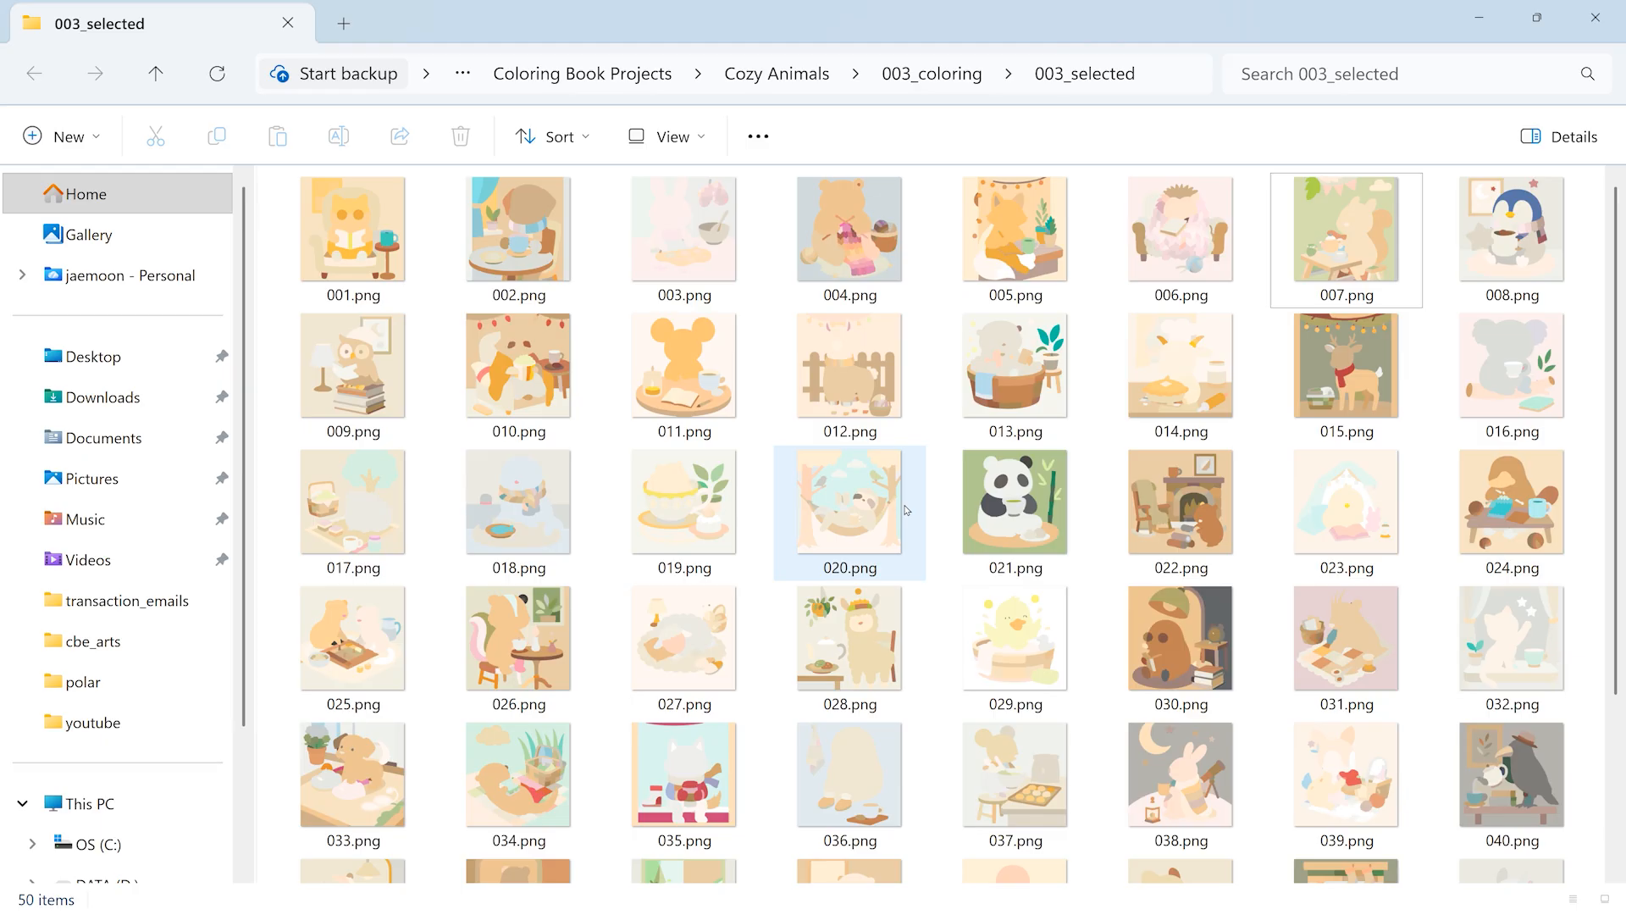
click(1605, 32)
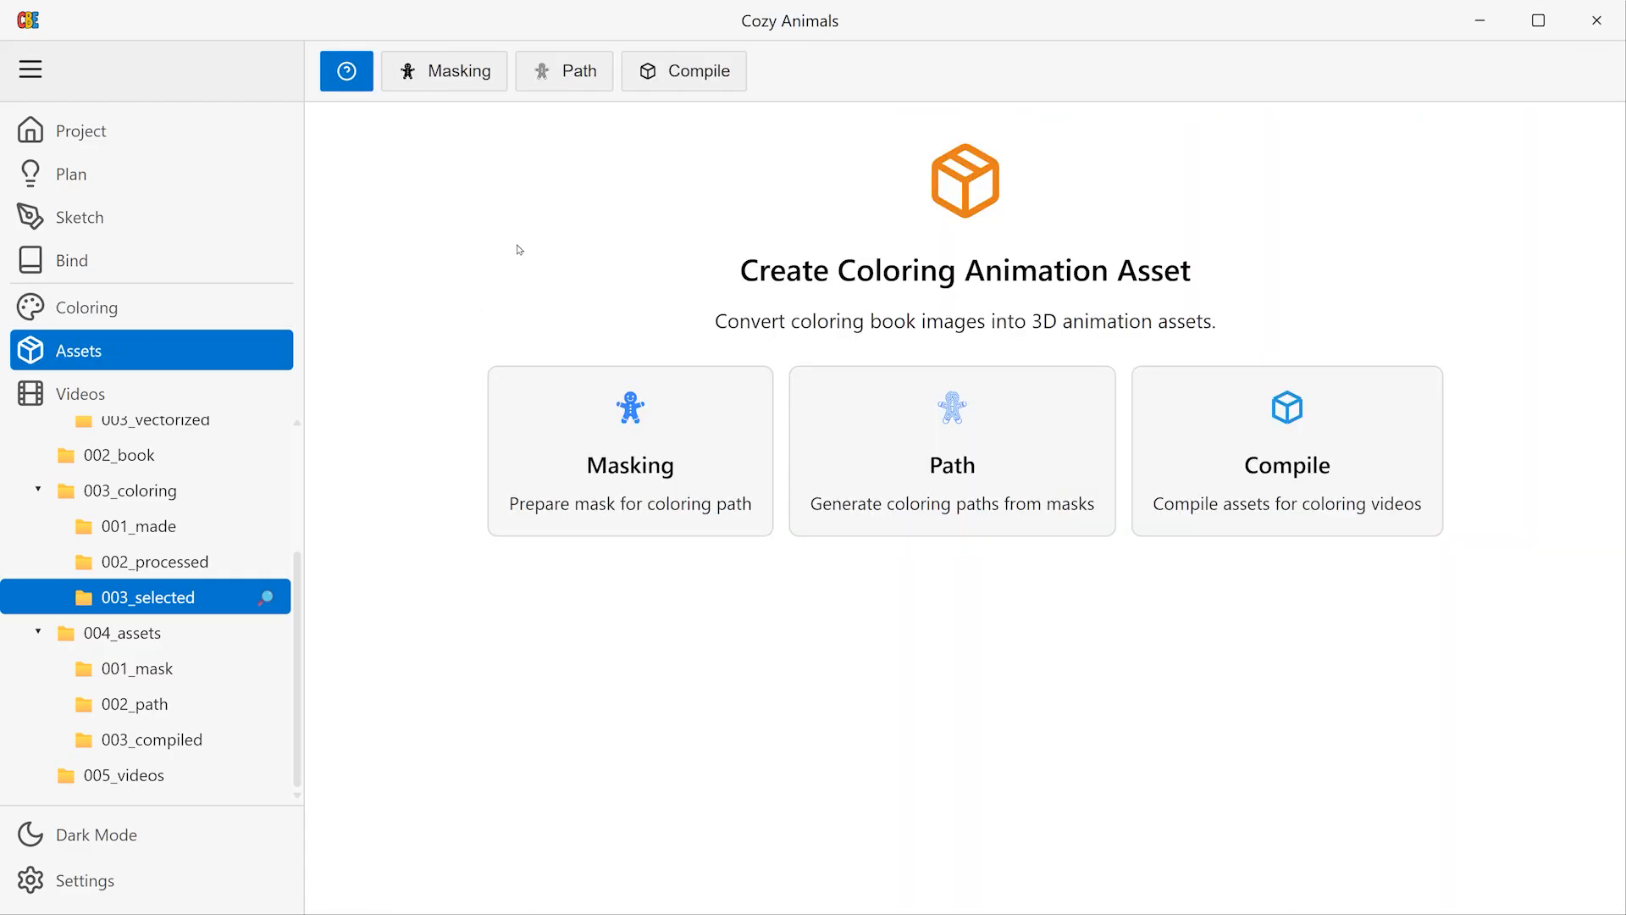
Step: Open asset masking, mask out the left and right margins of deer page 015, and save the mask
click(672, 456)
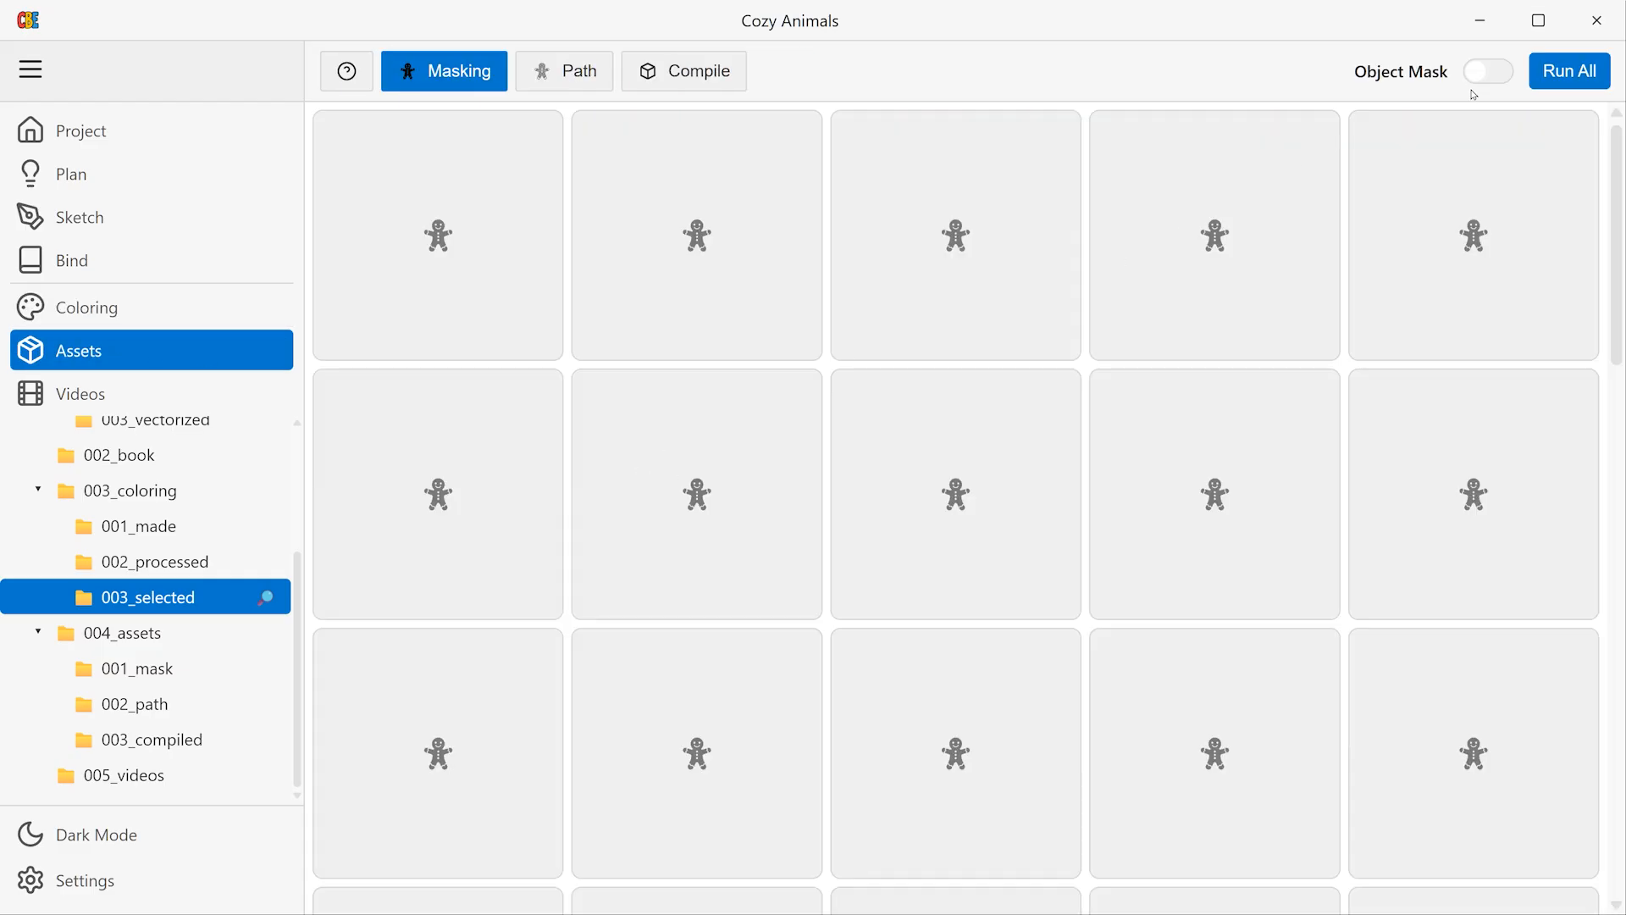
scroll(891, 645, down, 3)
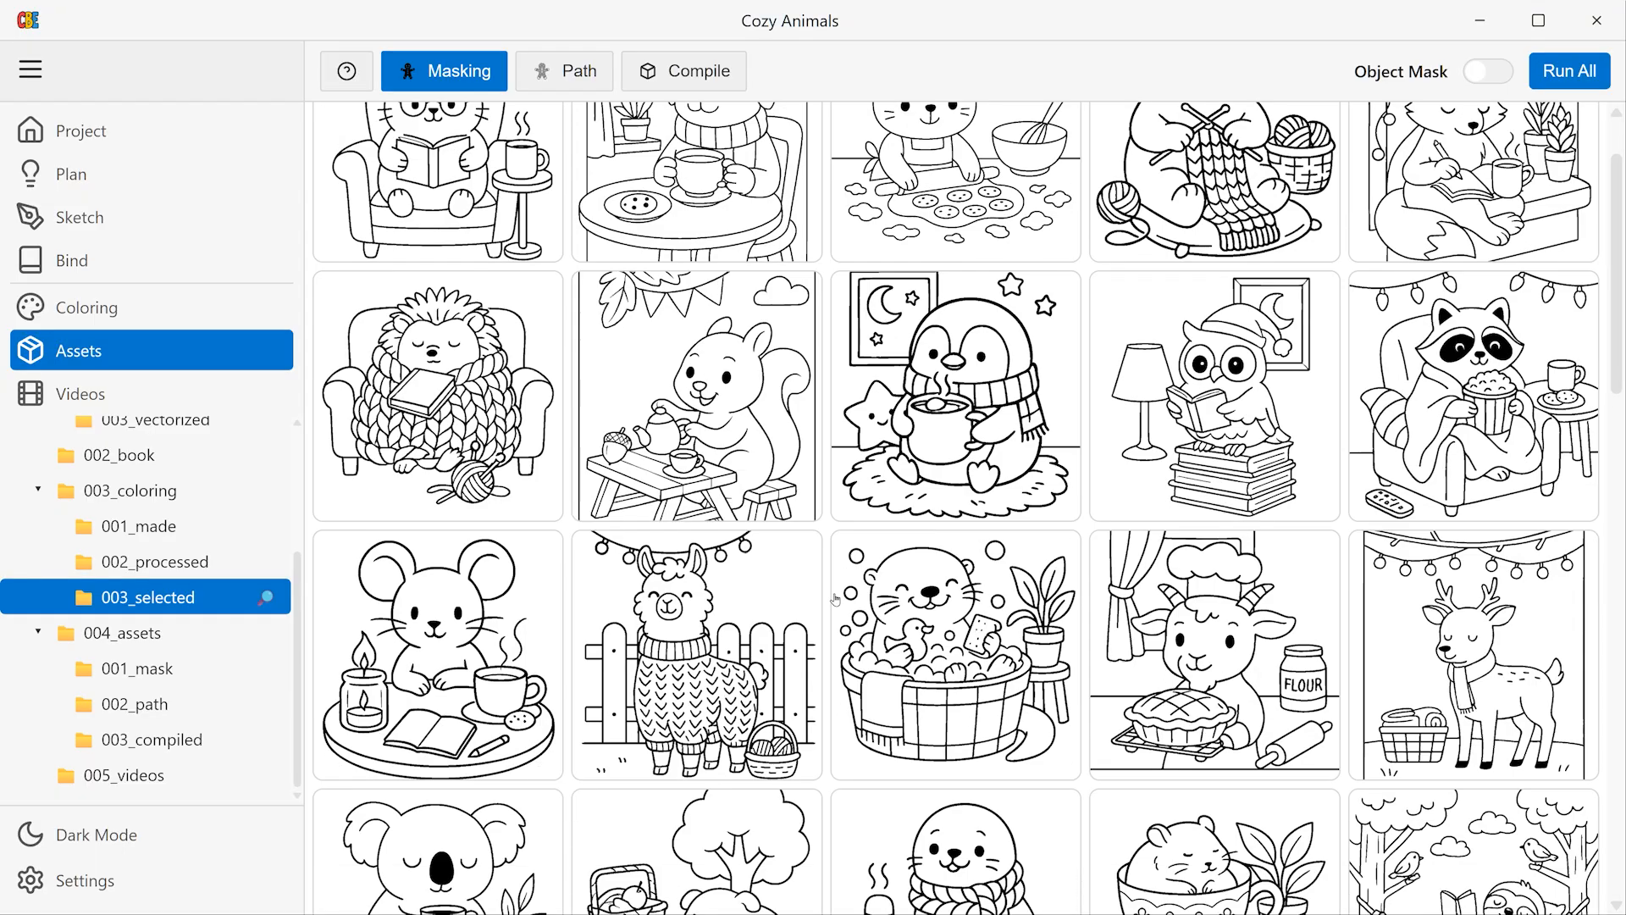
click(1474, 500)
click(466, 206)
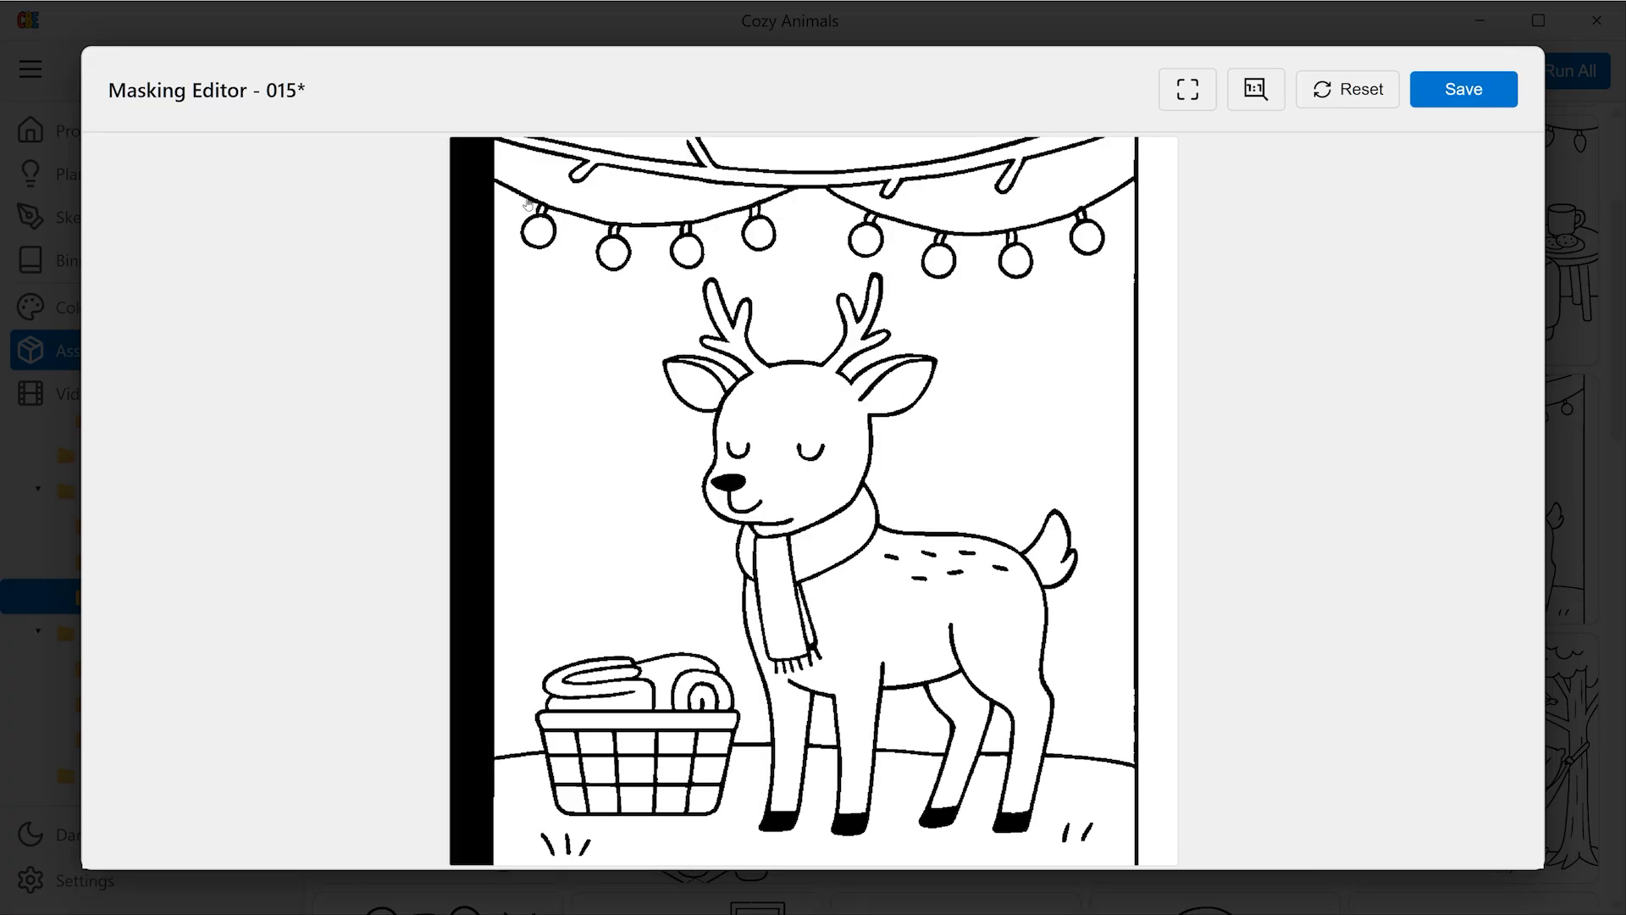
click(1164, 241)
click(1455, 98)
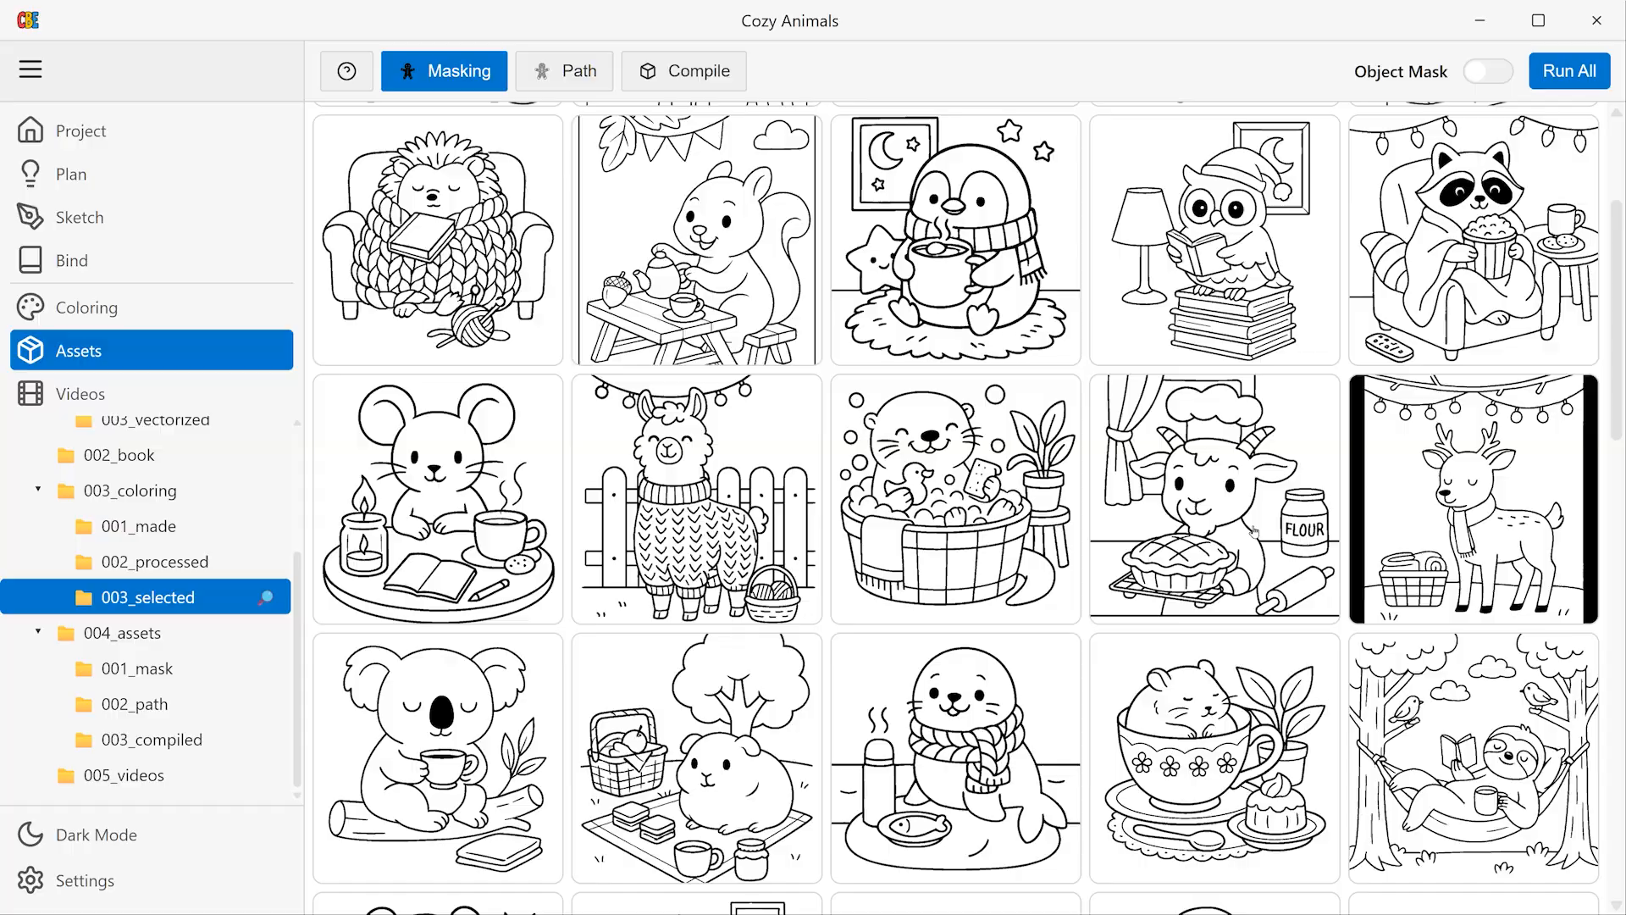
Step: Mask out the bottom strip of goat page 014 and save the mask
click(1254, 530)
click(966, 843)
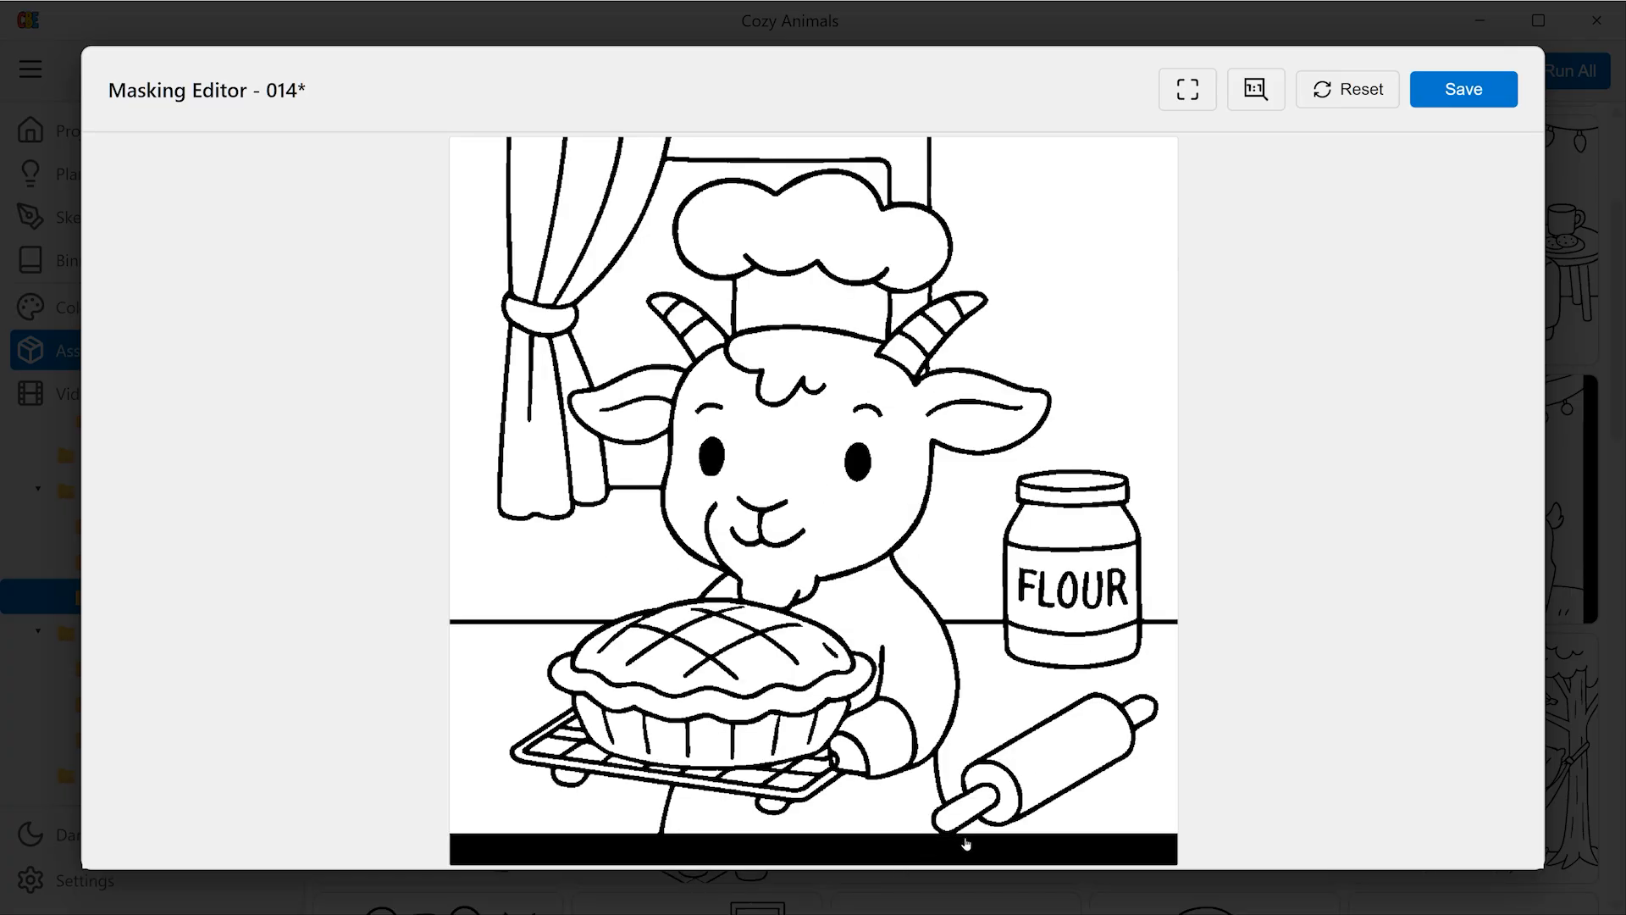
click(1456, 92)
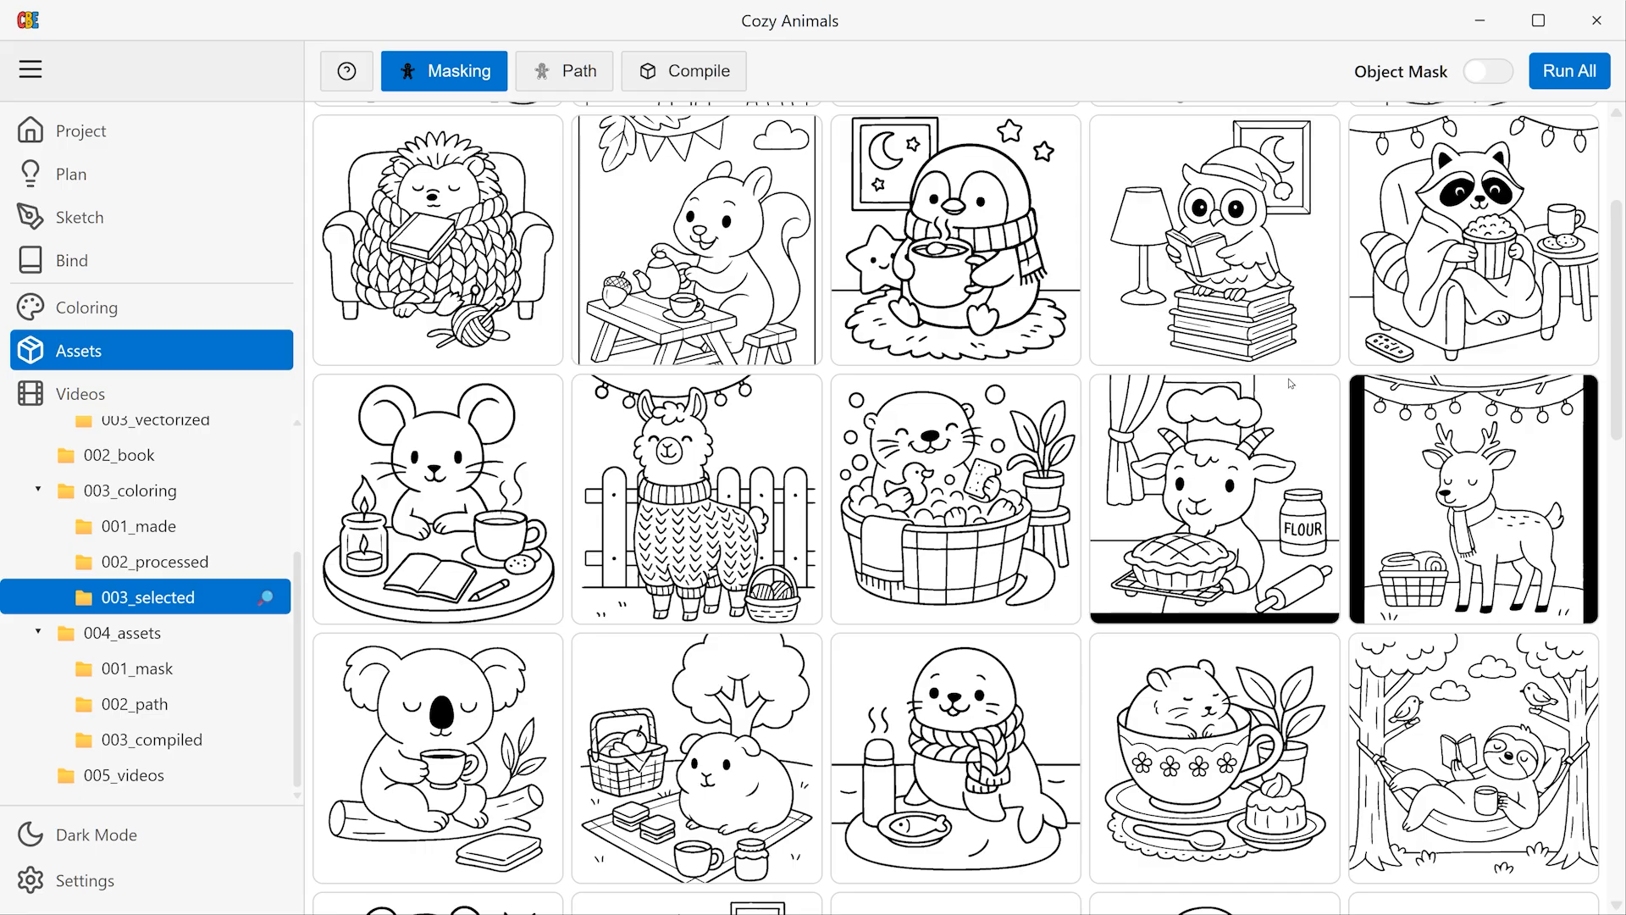
Step: Check the remaining page masks, then mask out the whole background around the cat and armchair on page 001 and save it
scroll(1099, 551, down, 3)
scroll(1098, 551, down, 15)
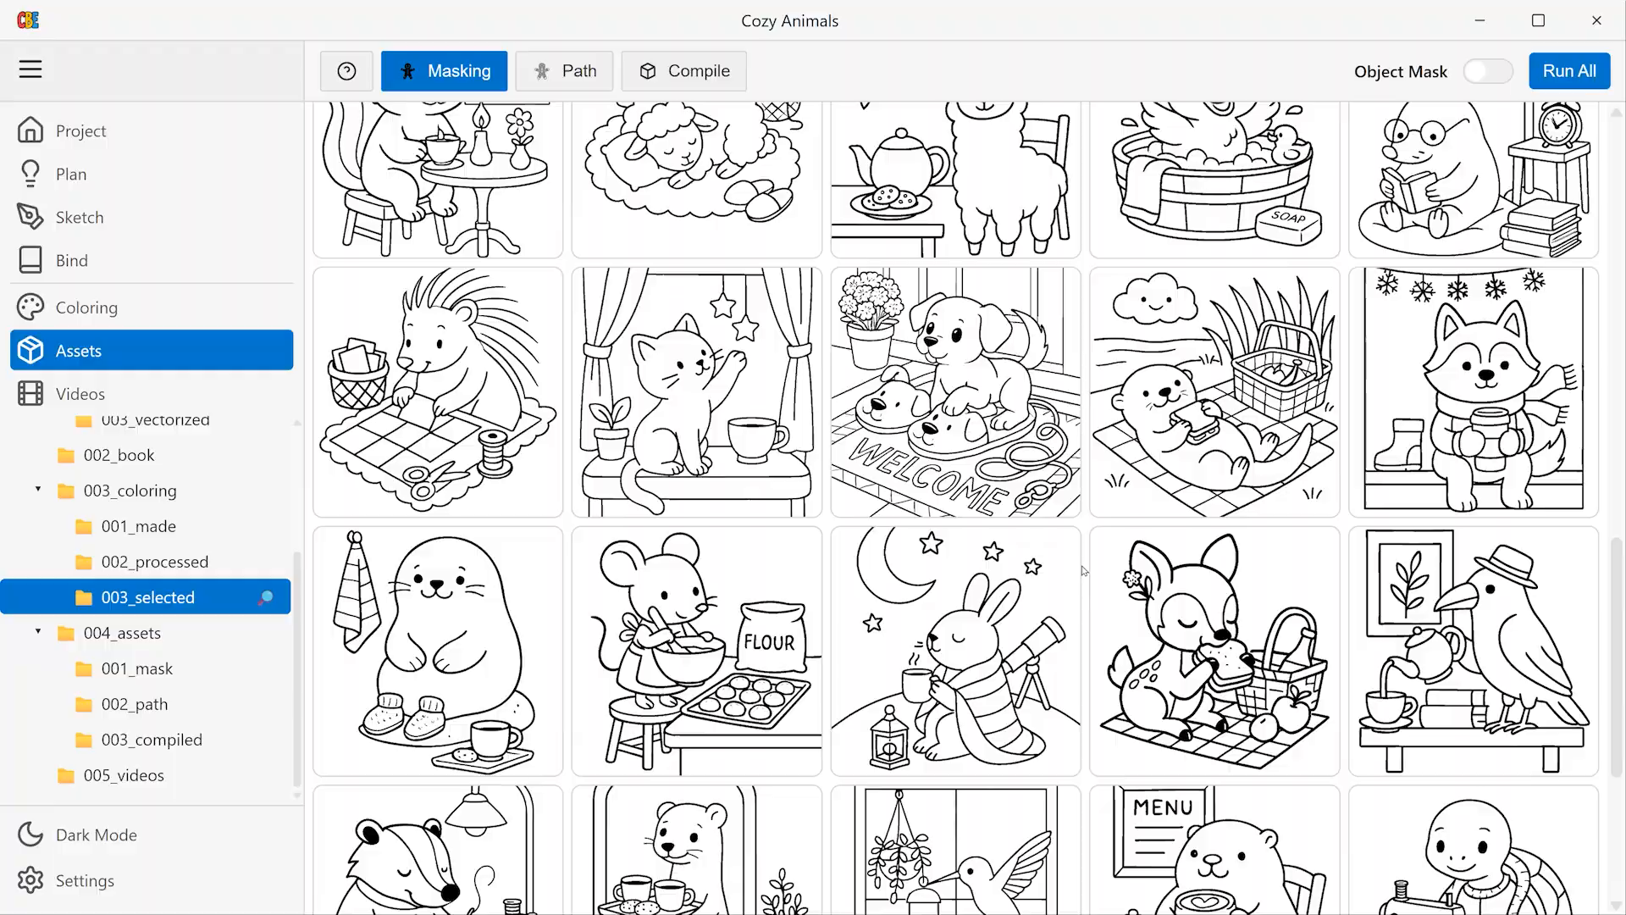
scroll(1081, 573, up, 20)
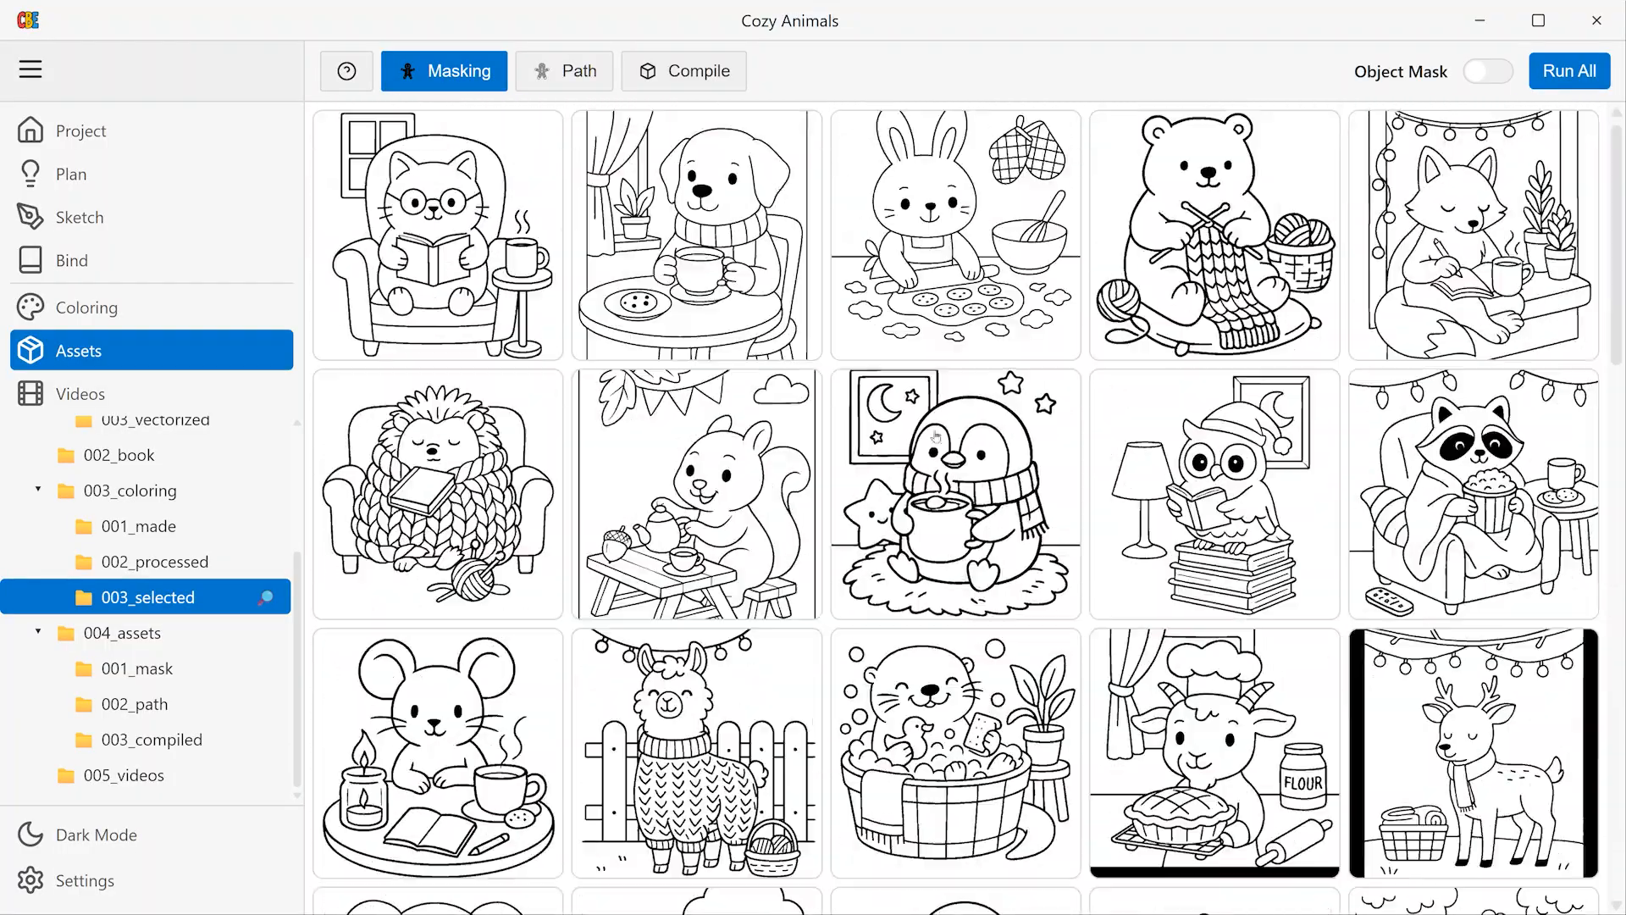
click(516, 184)
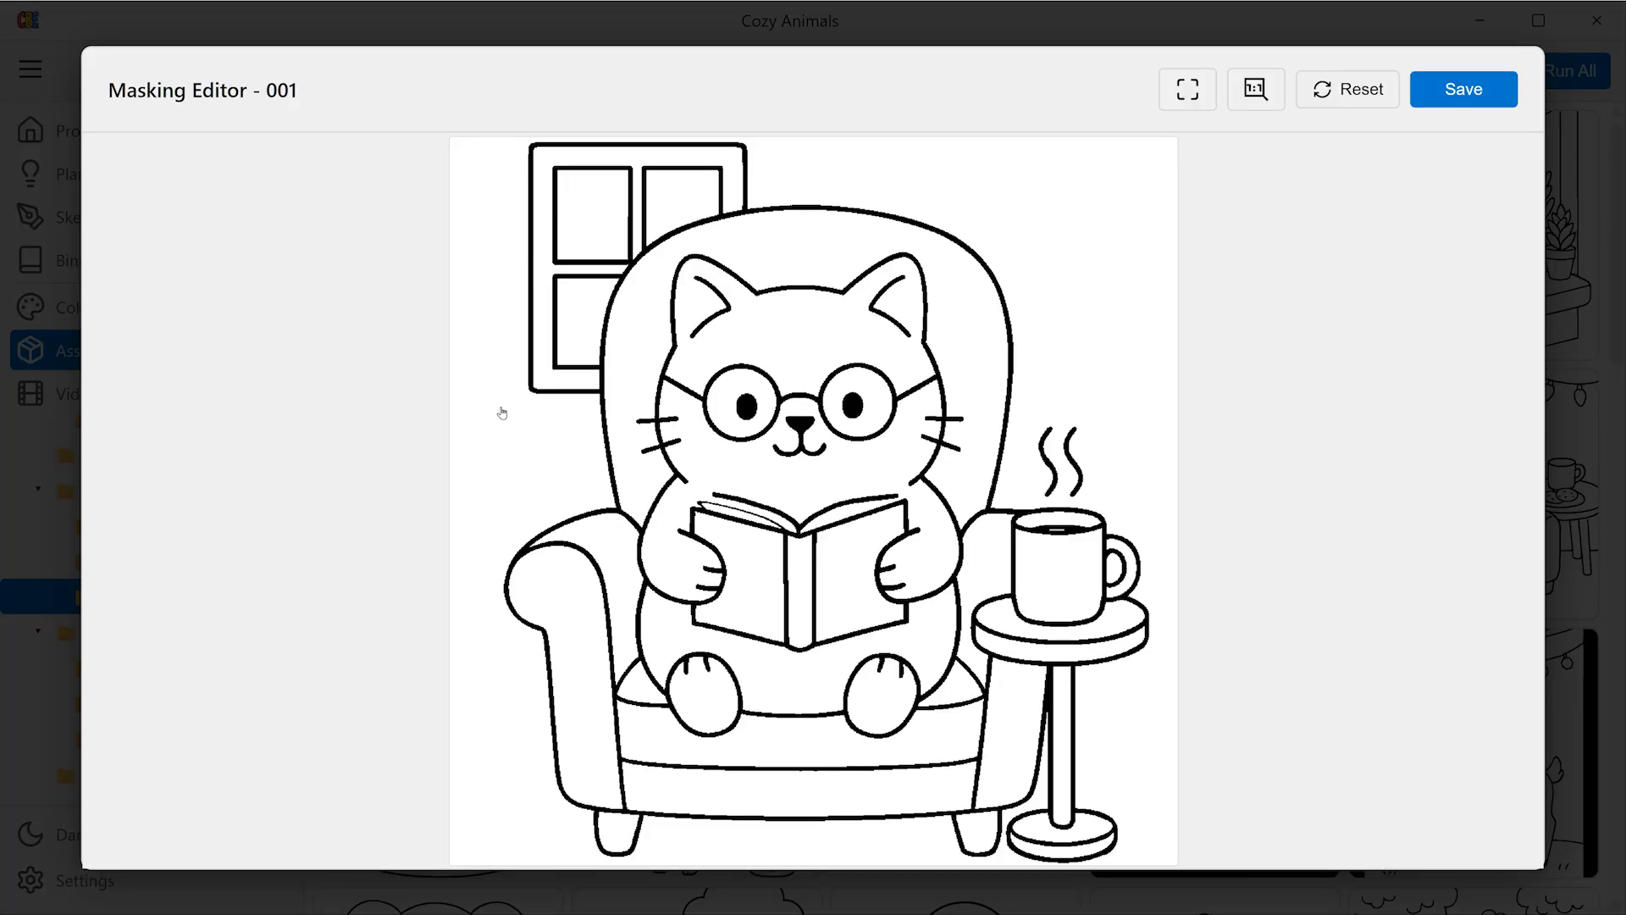
click(489, 468)
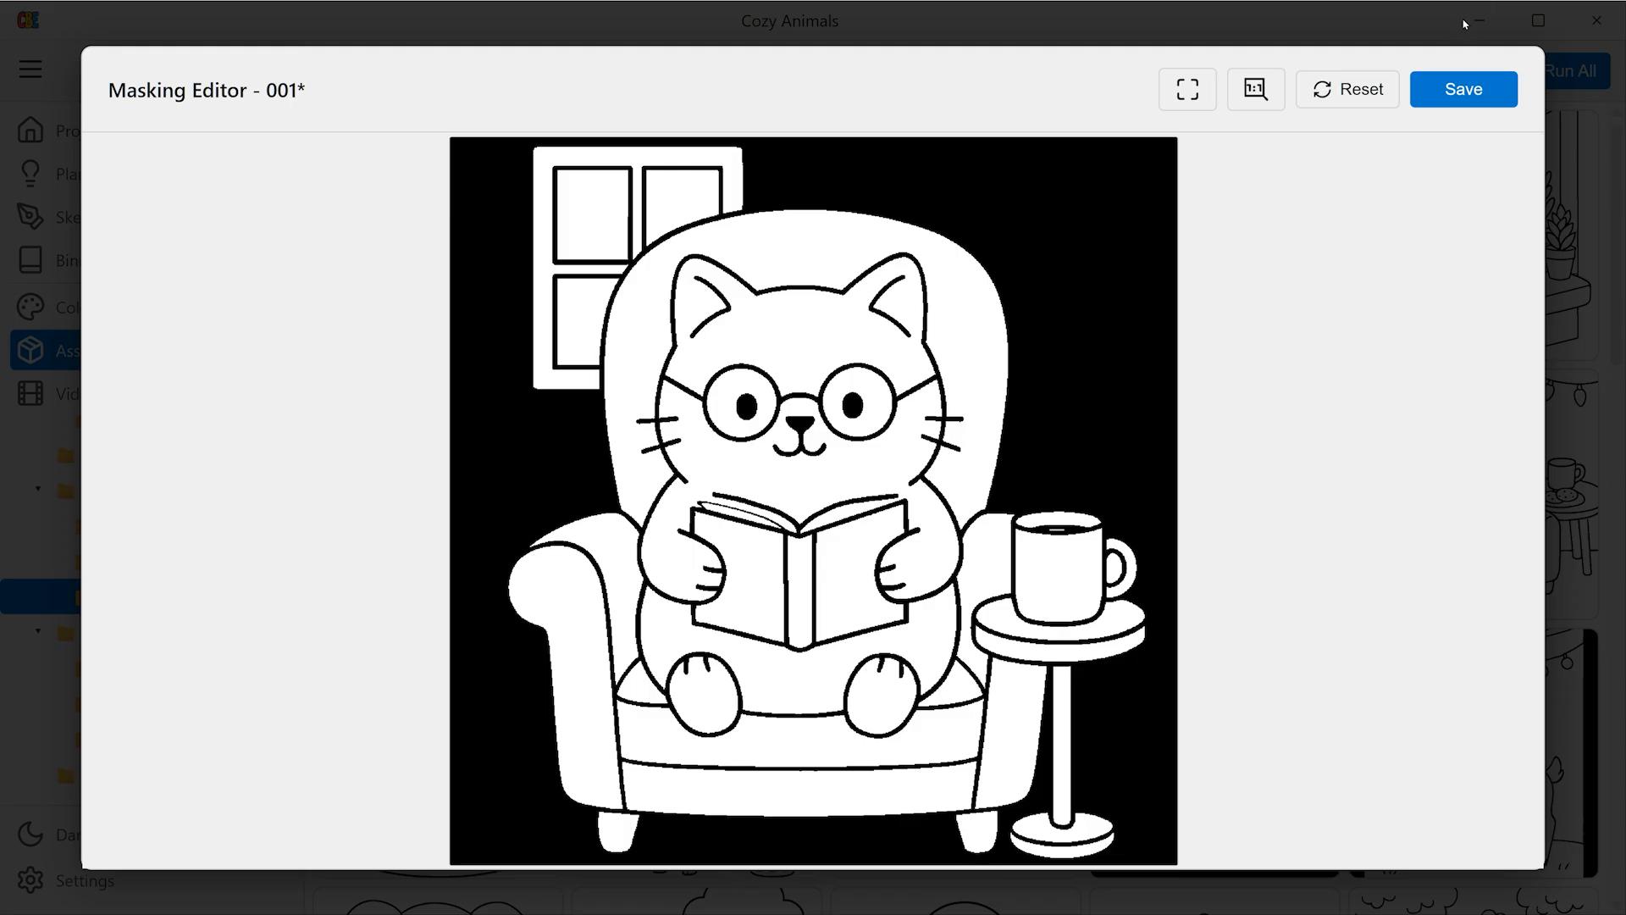
click(1463, 89)
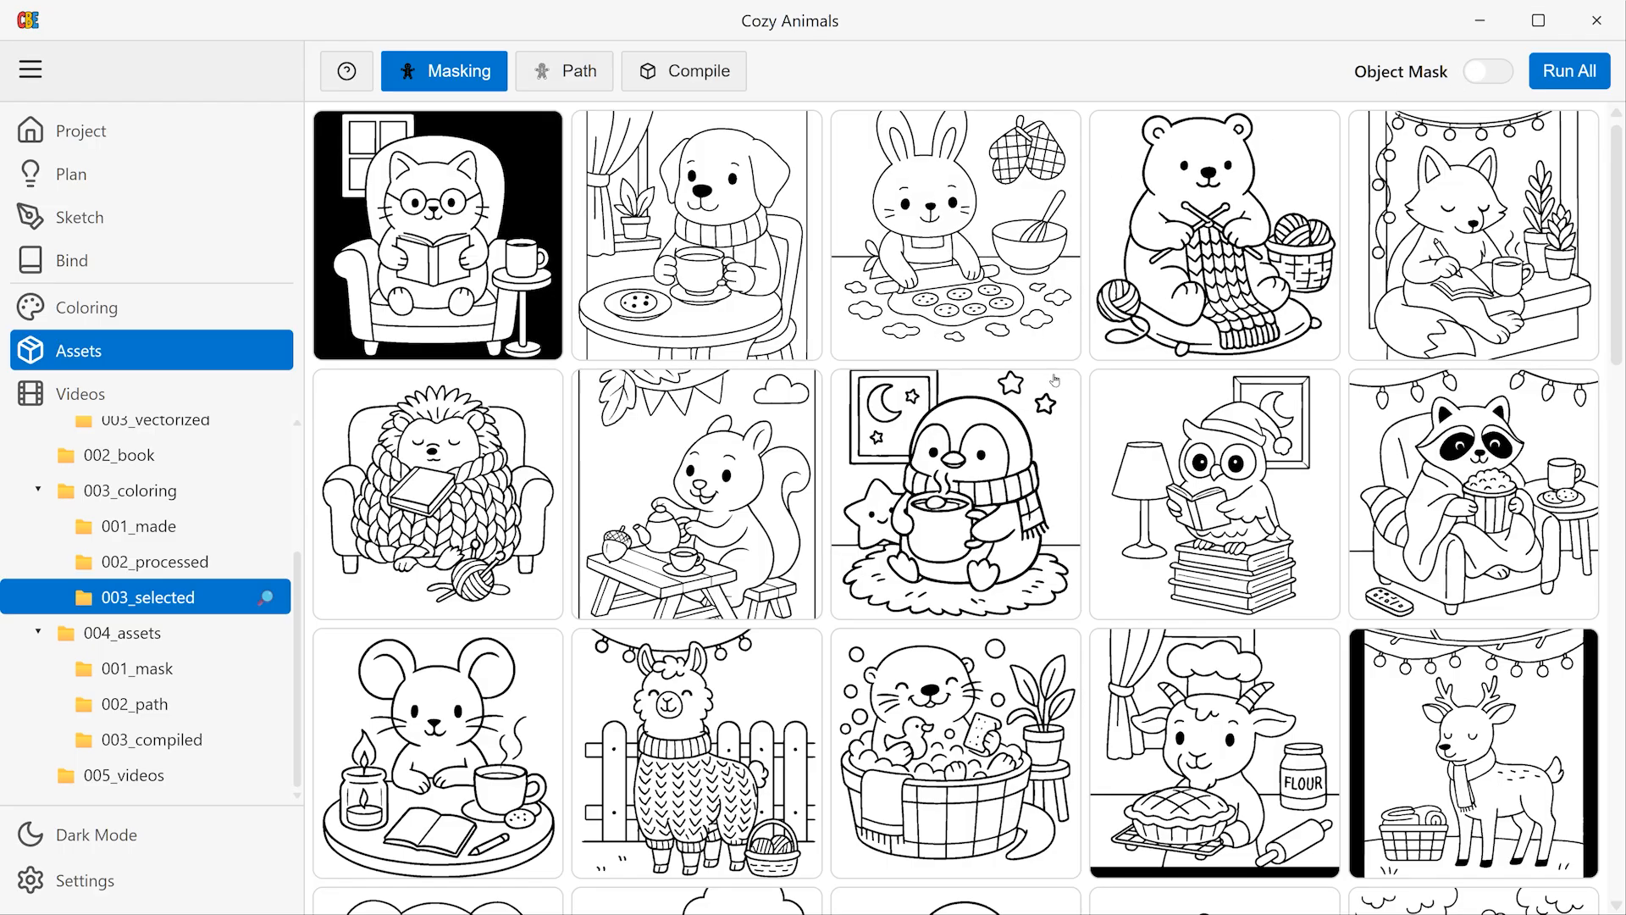
Step: Mask out the left margin beside the curtain on dog page 002 and save the mask
click(664, 233)
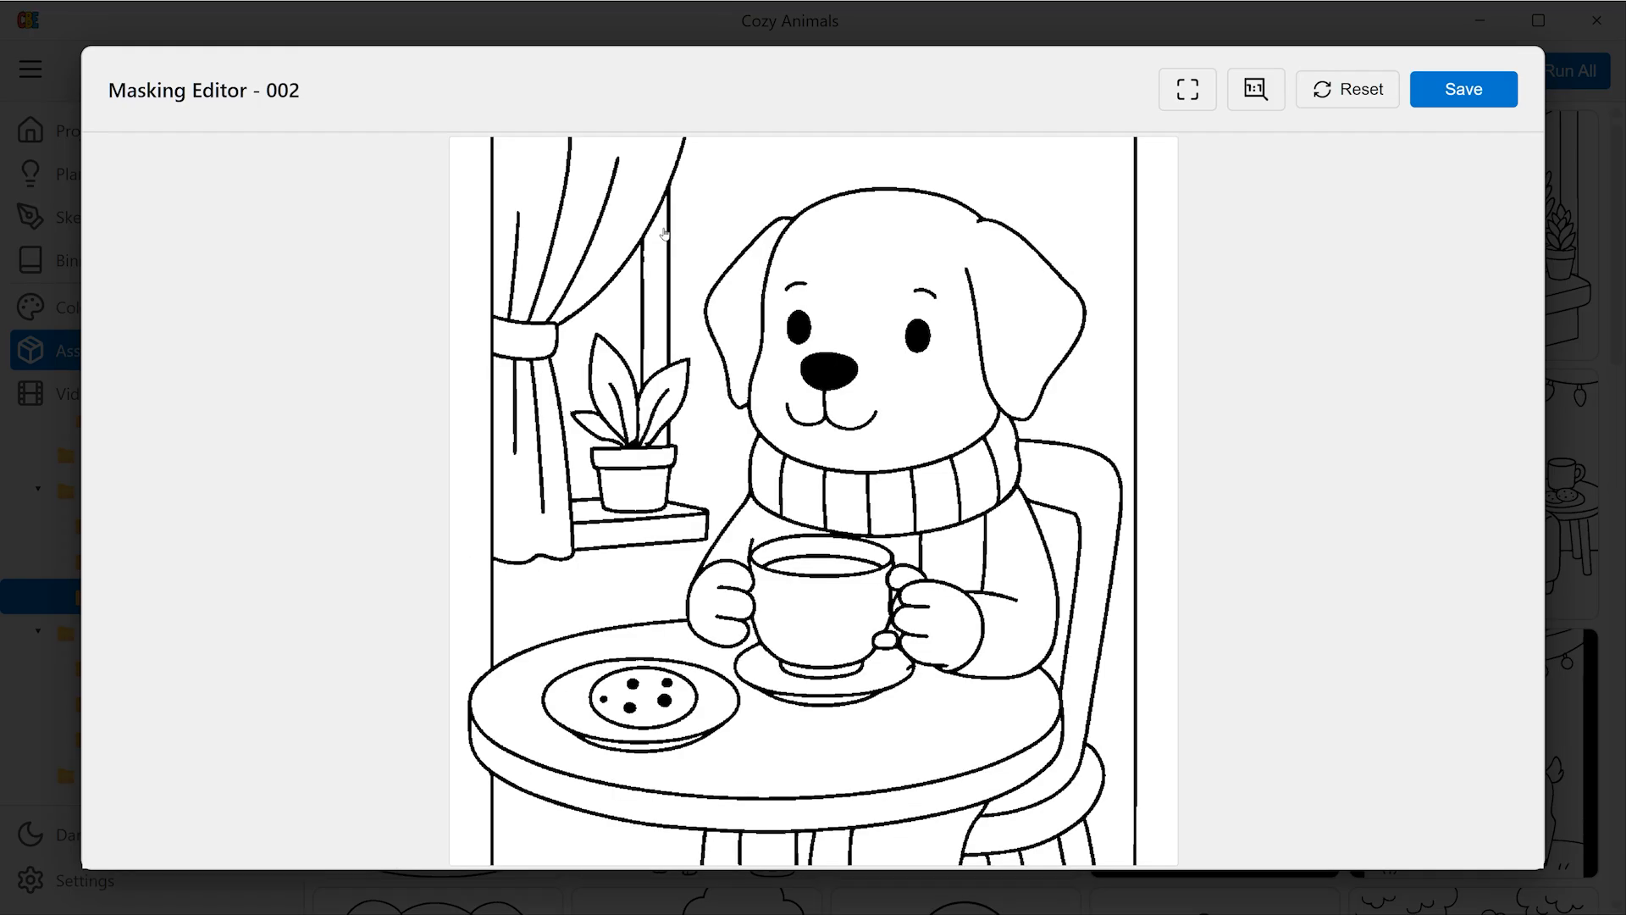
click(481, 223)
click(1463, 89)
Step: Mask out the background around the sleeping sheep, lamp and yarn basket and save that page's mask
scroll(1215, 470, down, 5)
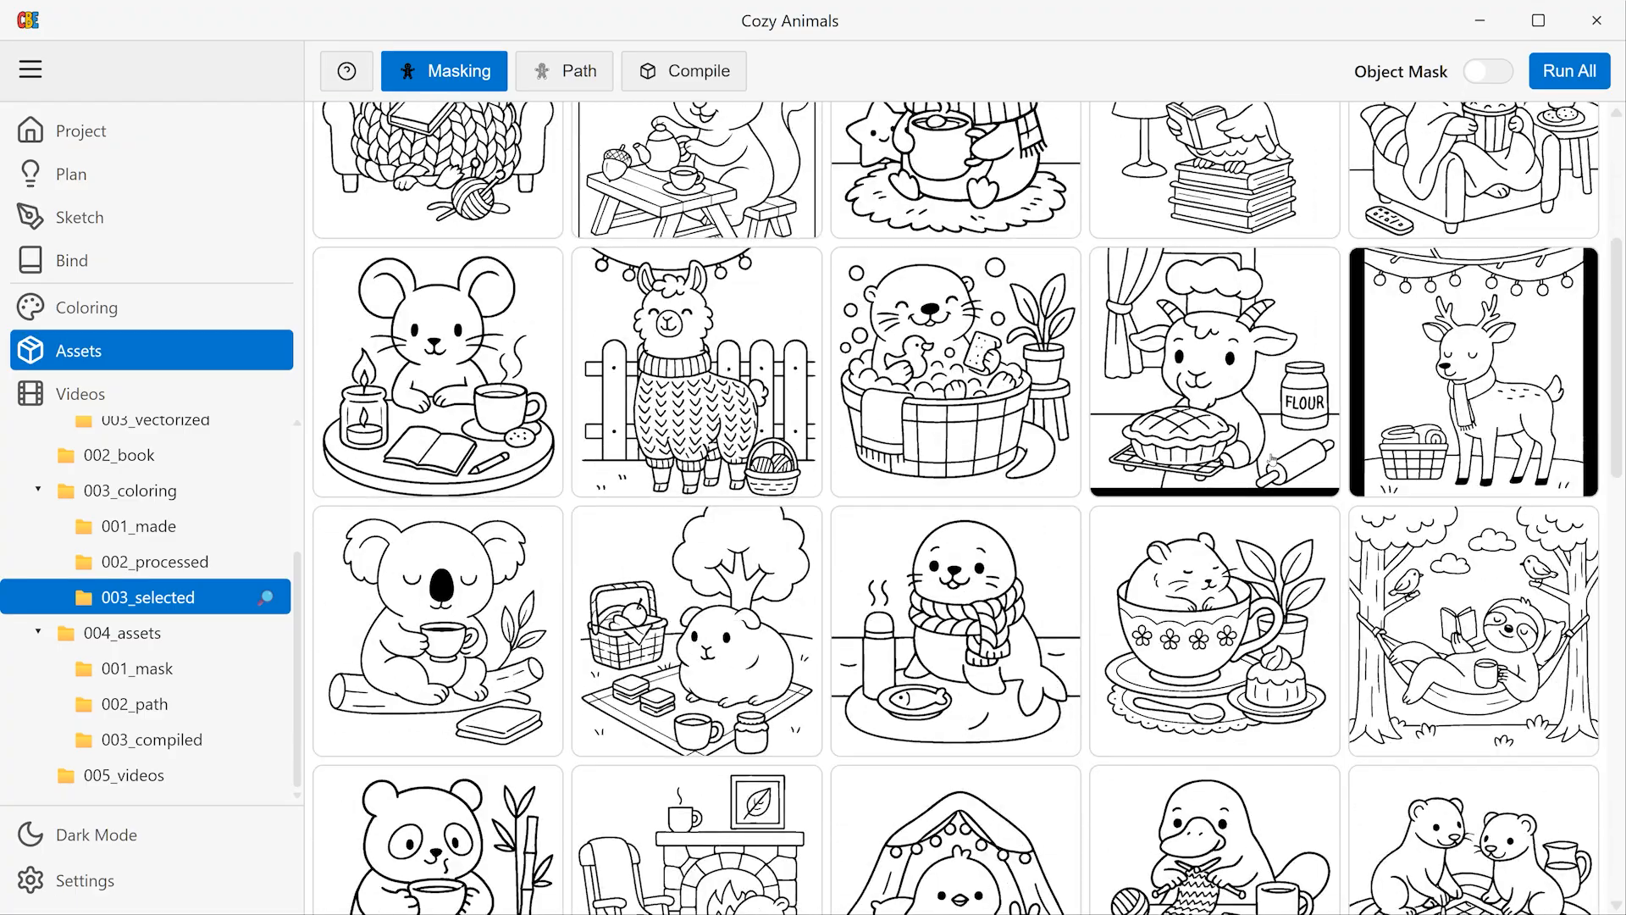
scroll(1215, 470, down, 5)
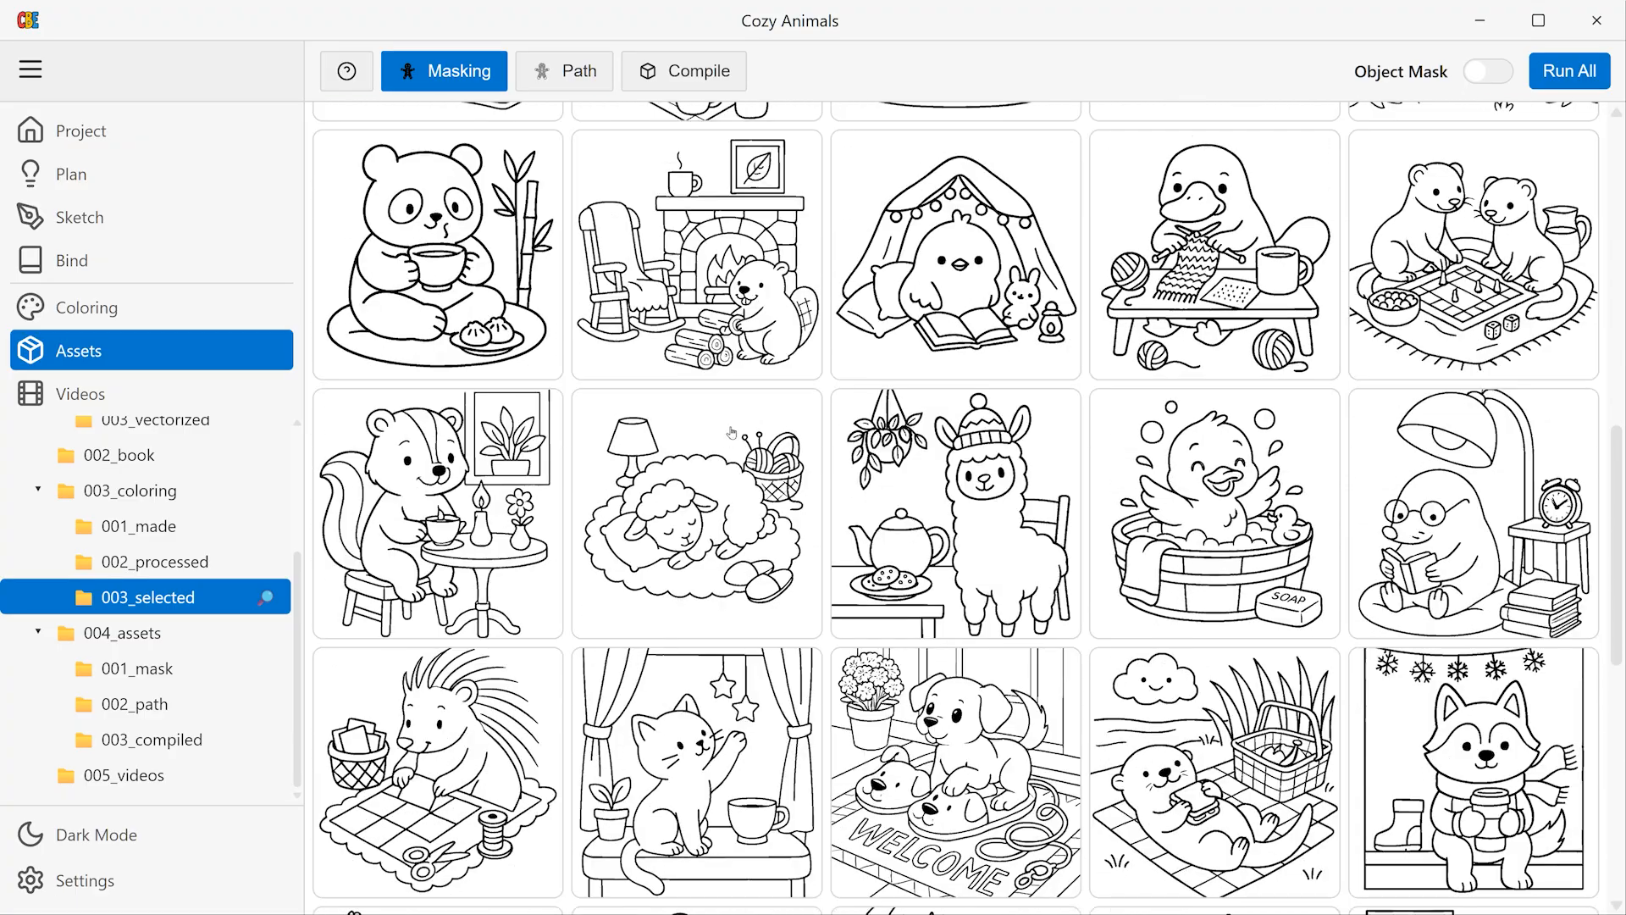
click(690, 517)
click(802, 298)
click(1486, 97)
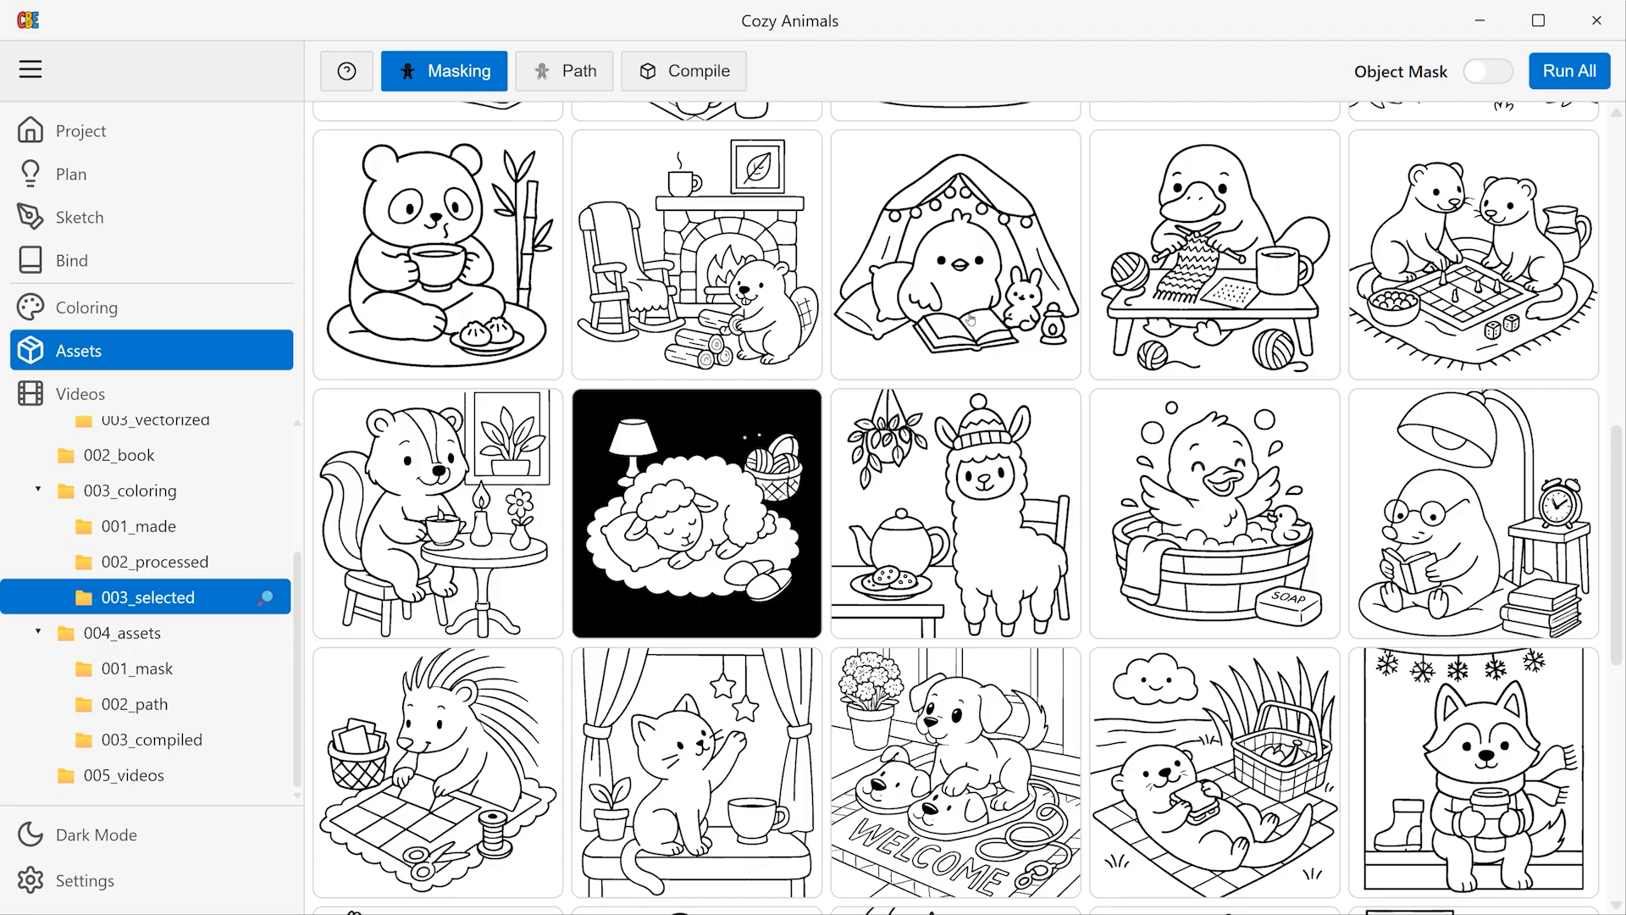
Step: Generate the coloring paths for all masked pages with the In & Out option and check their progress
click(578, 76)
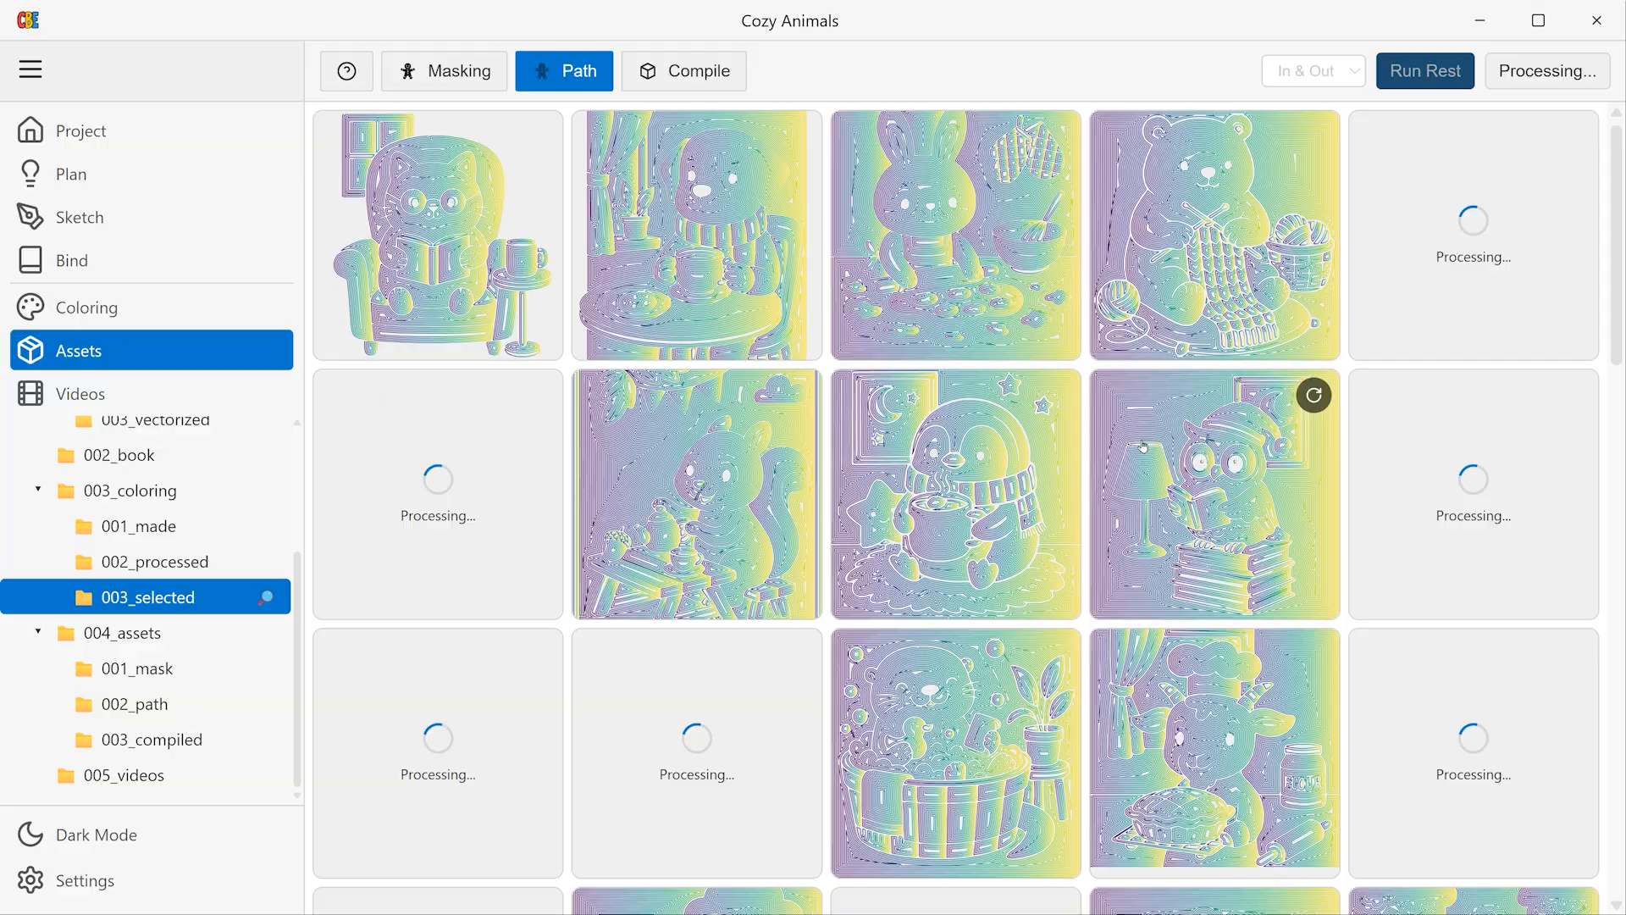
scroll(1257, 571, down, 10)
scroll(1257, 572, up, 3)
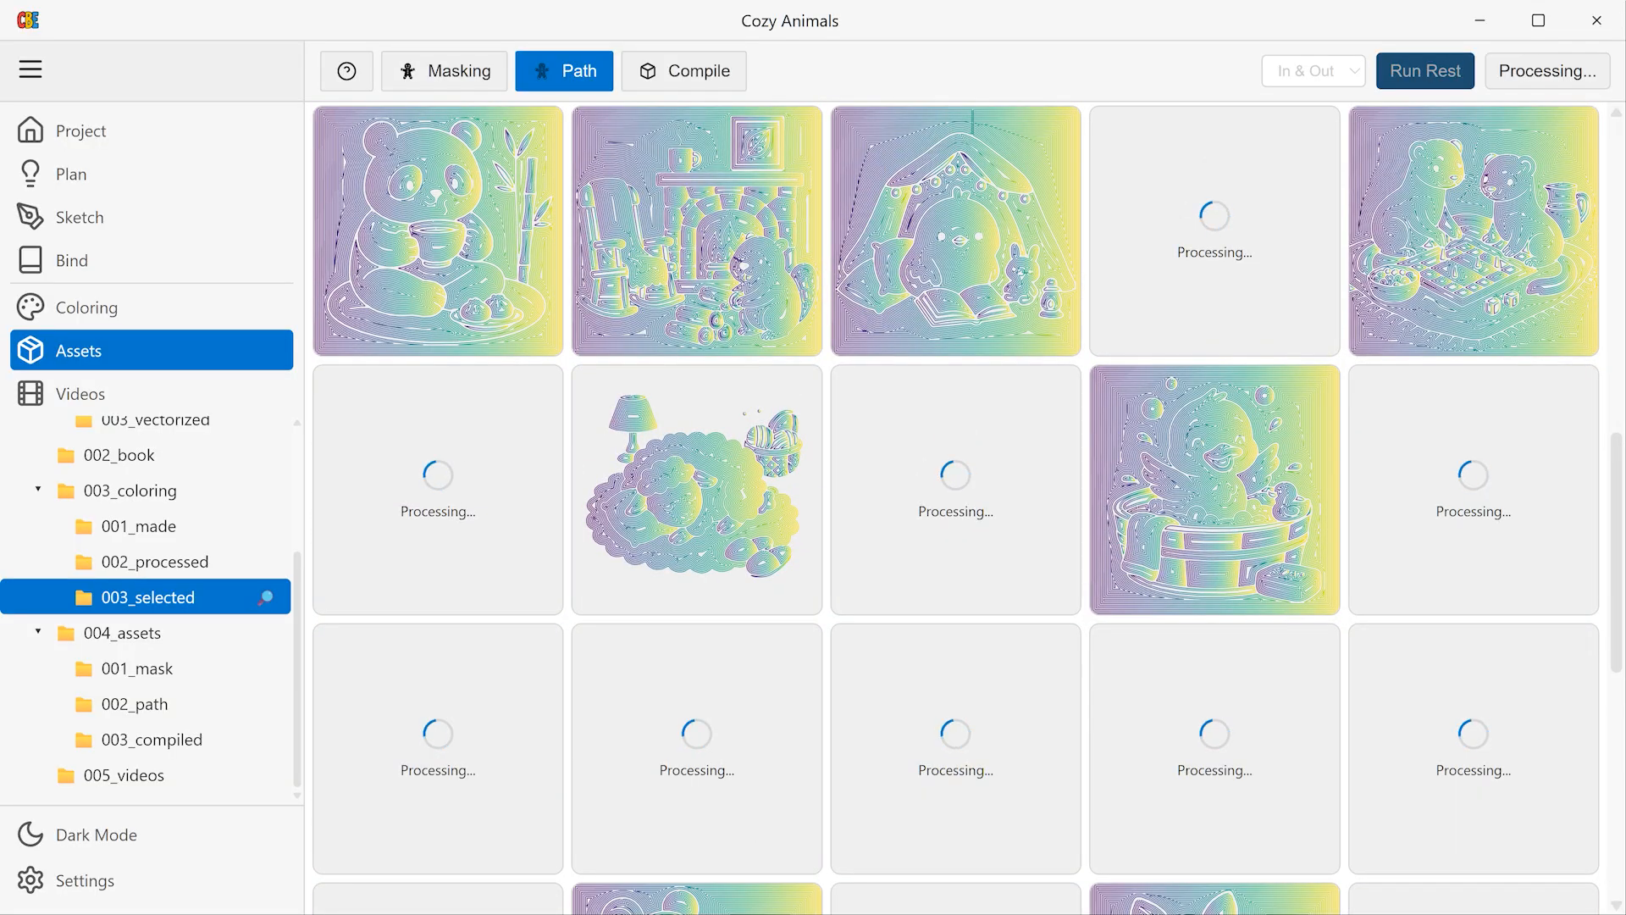
scroll(1596, 536, down, 3)
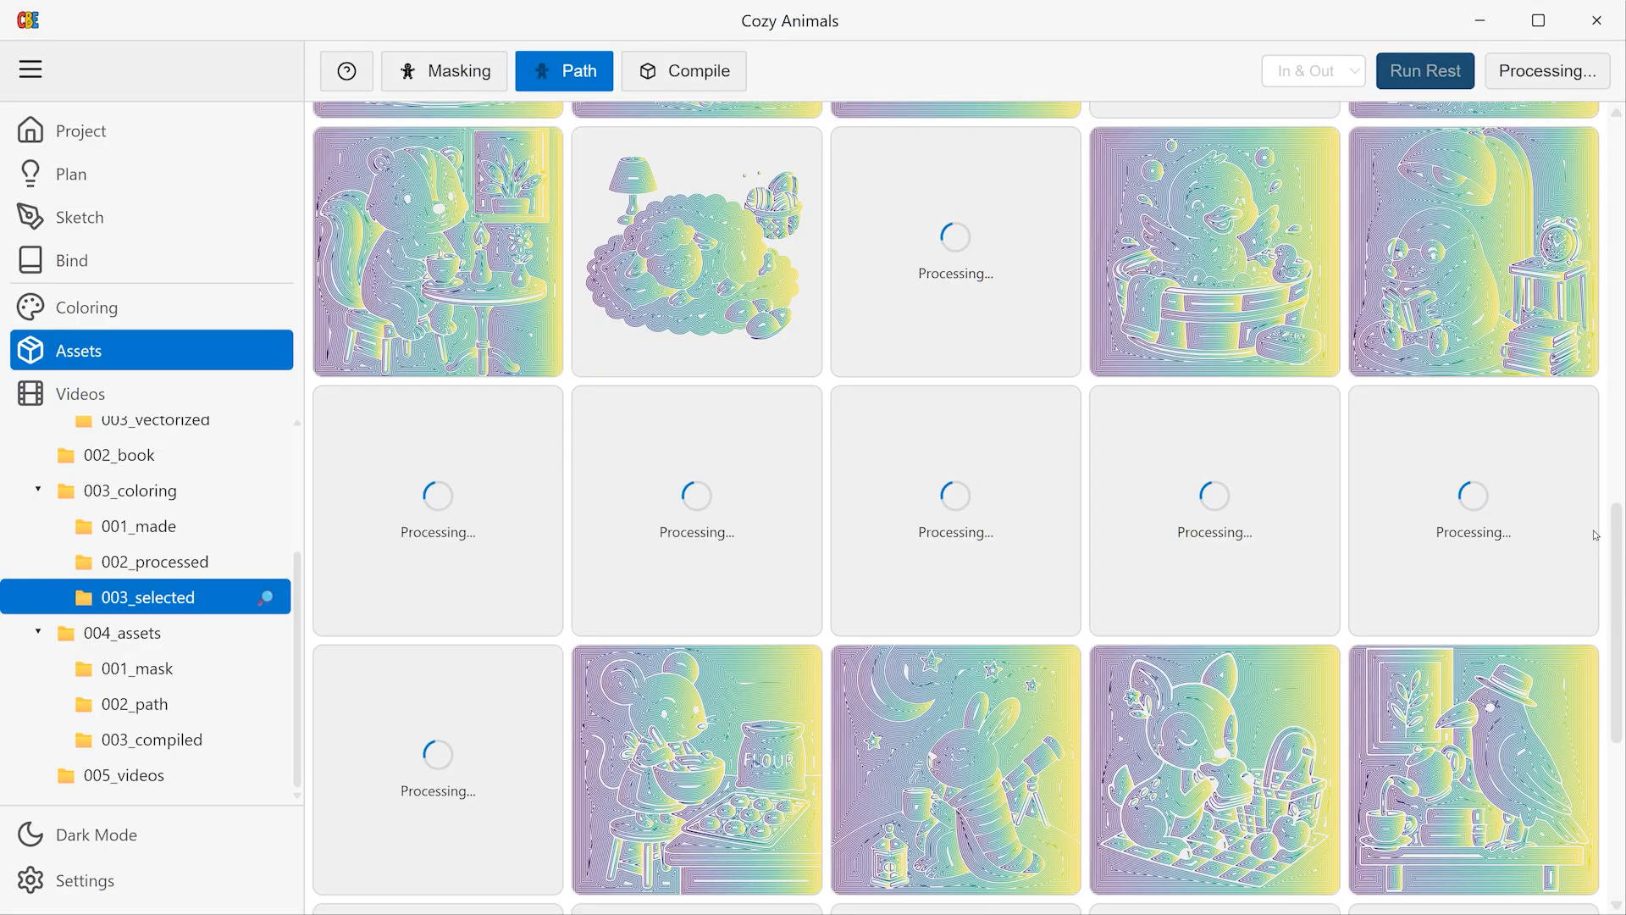
Step: Check the path generation progress across all the page thumbnails
scroll(1317, 394, up, 15)
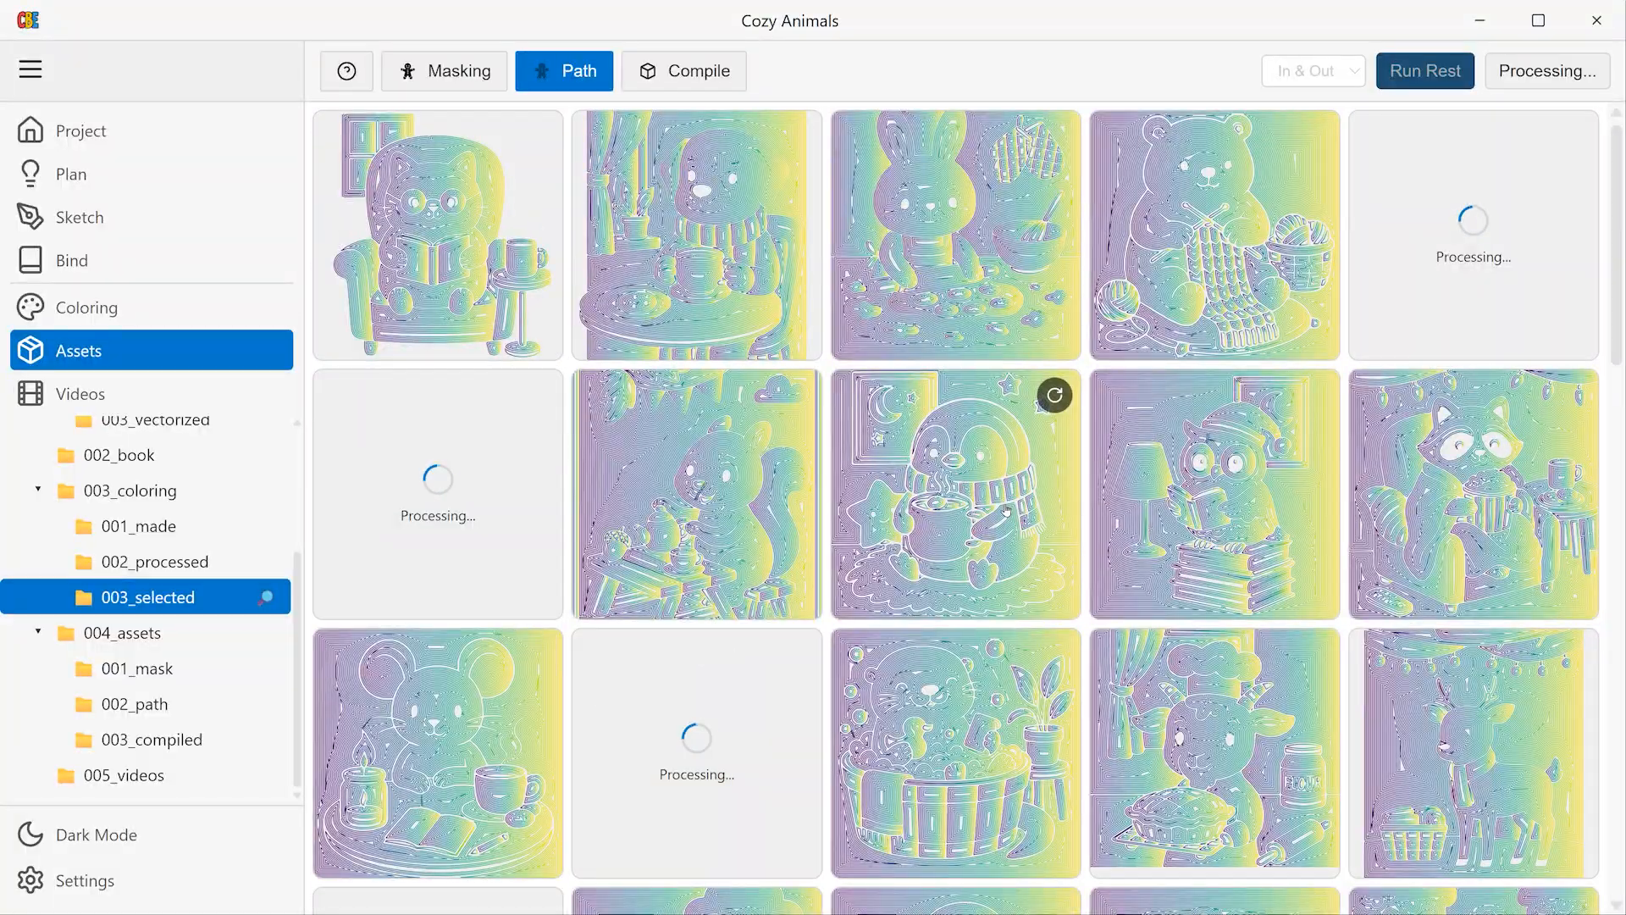
scroll(1006, 511, down, 20)
click(448, 542)
click(1466, 697)
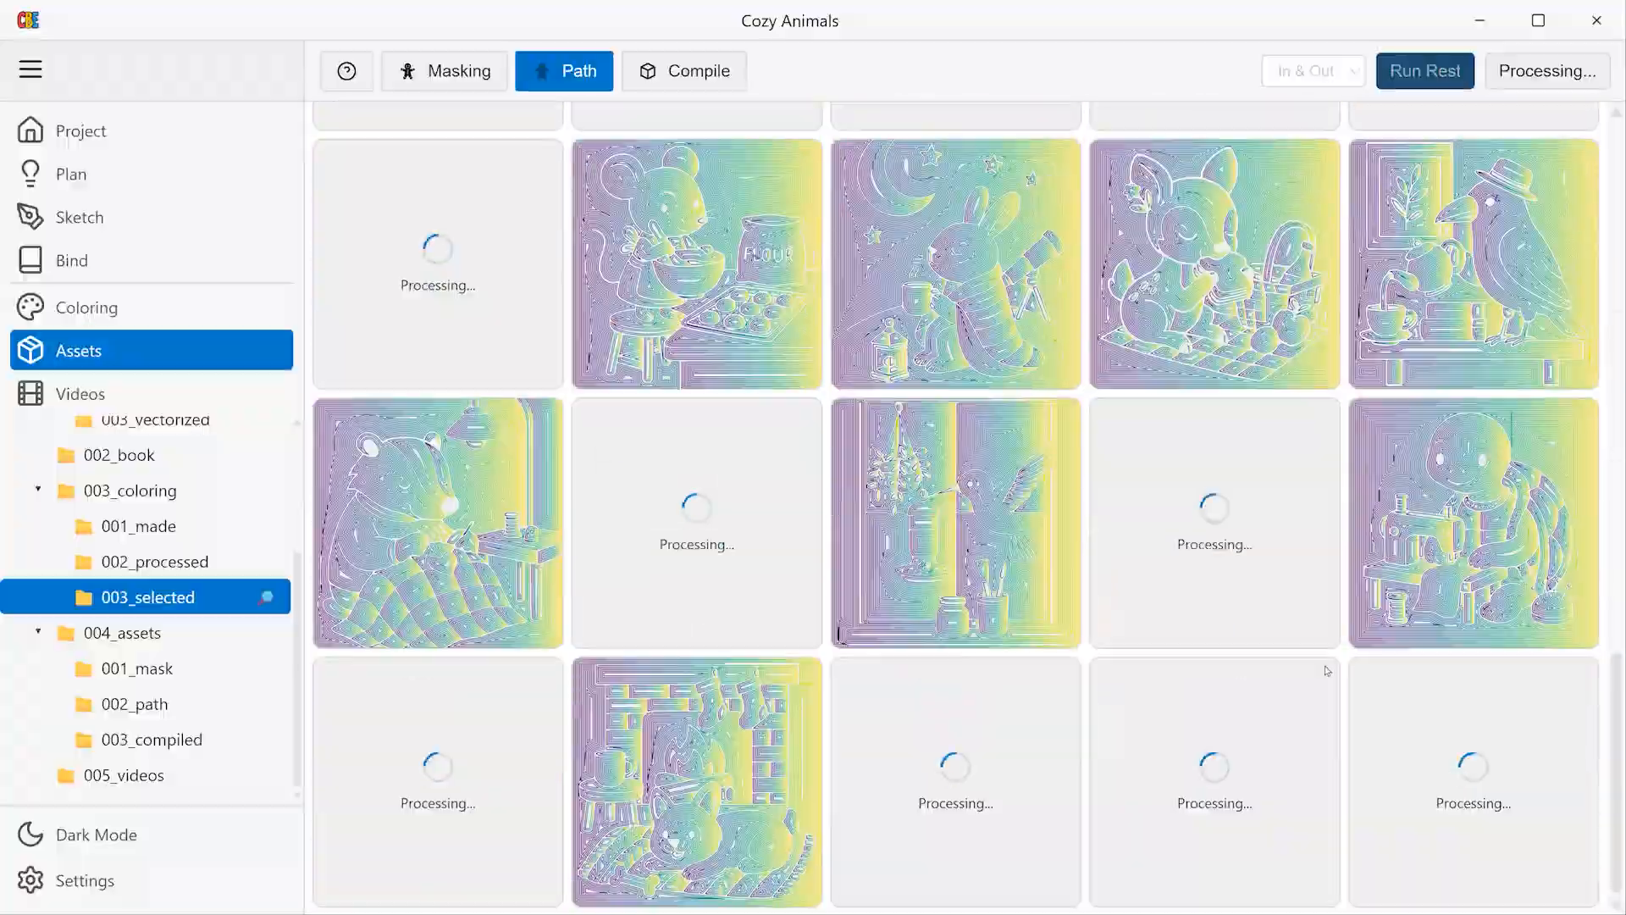
scroll(1210, 480, up, 16)
scroll(1604, 636, down, 12)
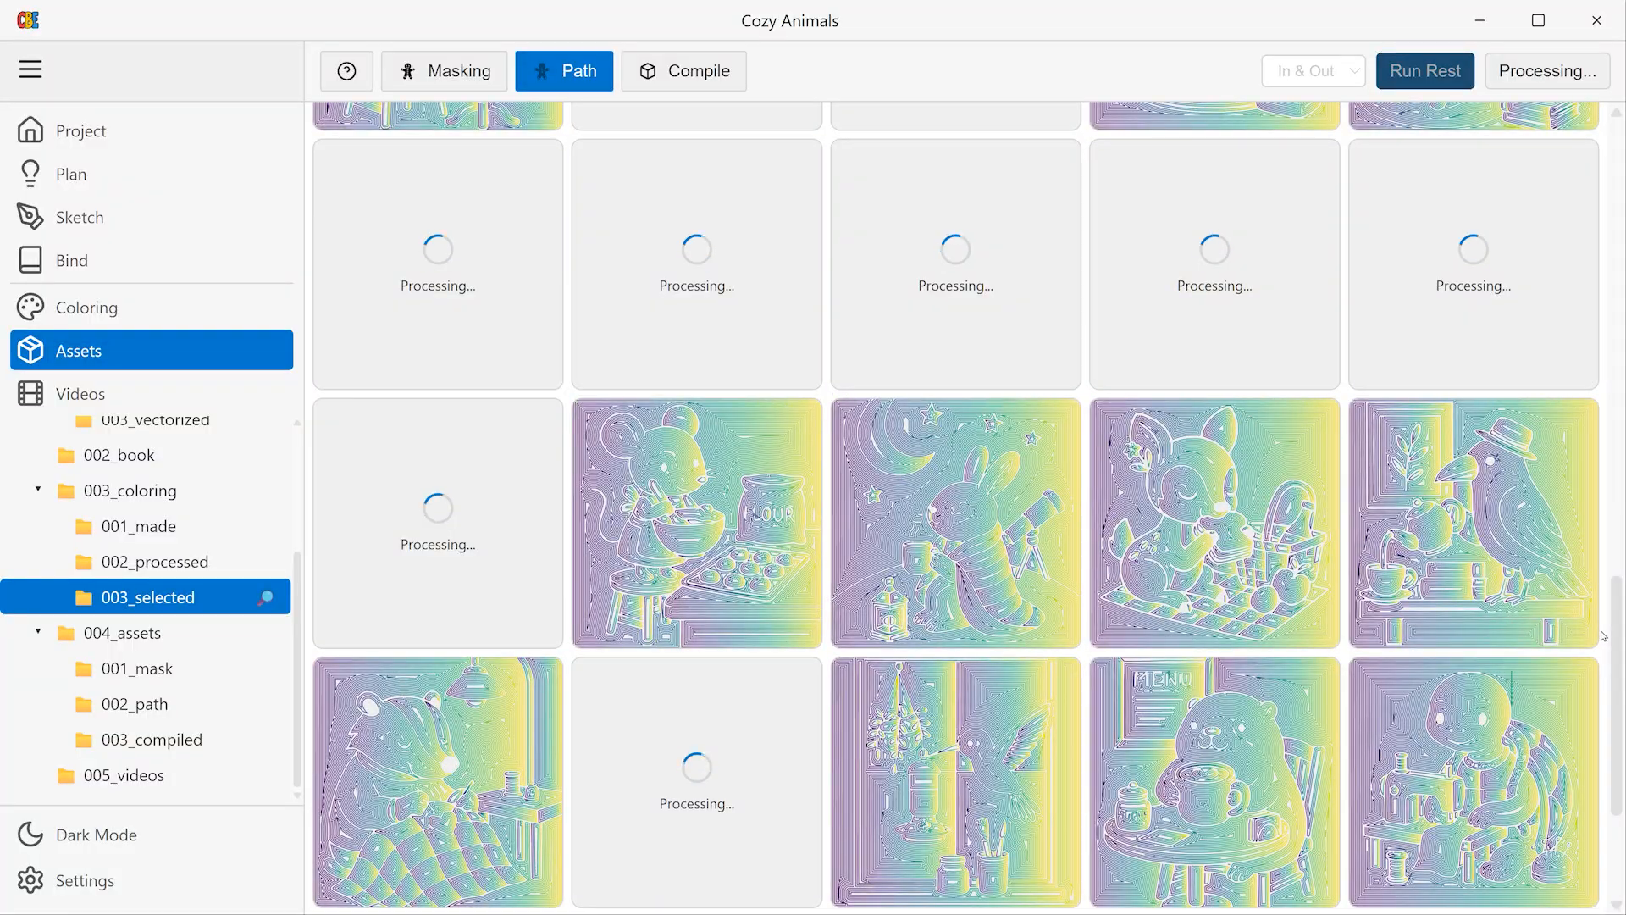
scroll(1271, 352, up, 5)
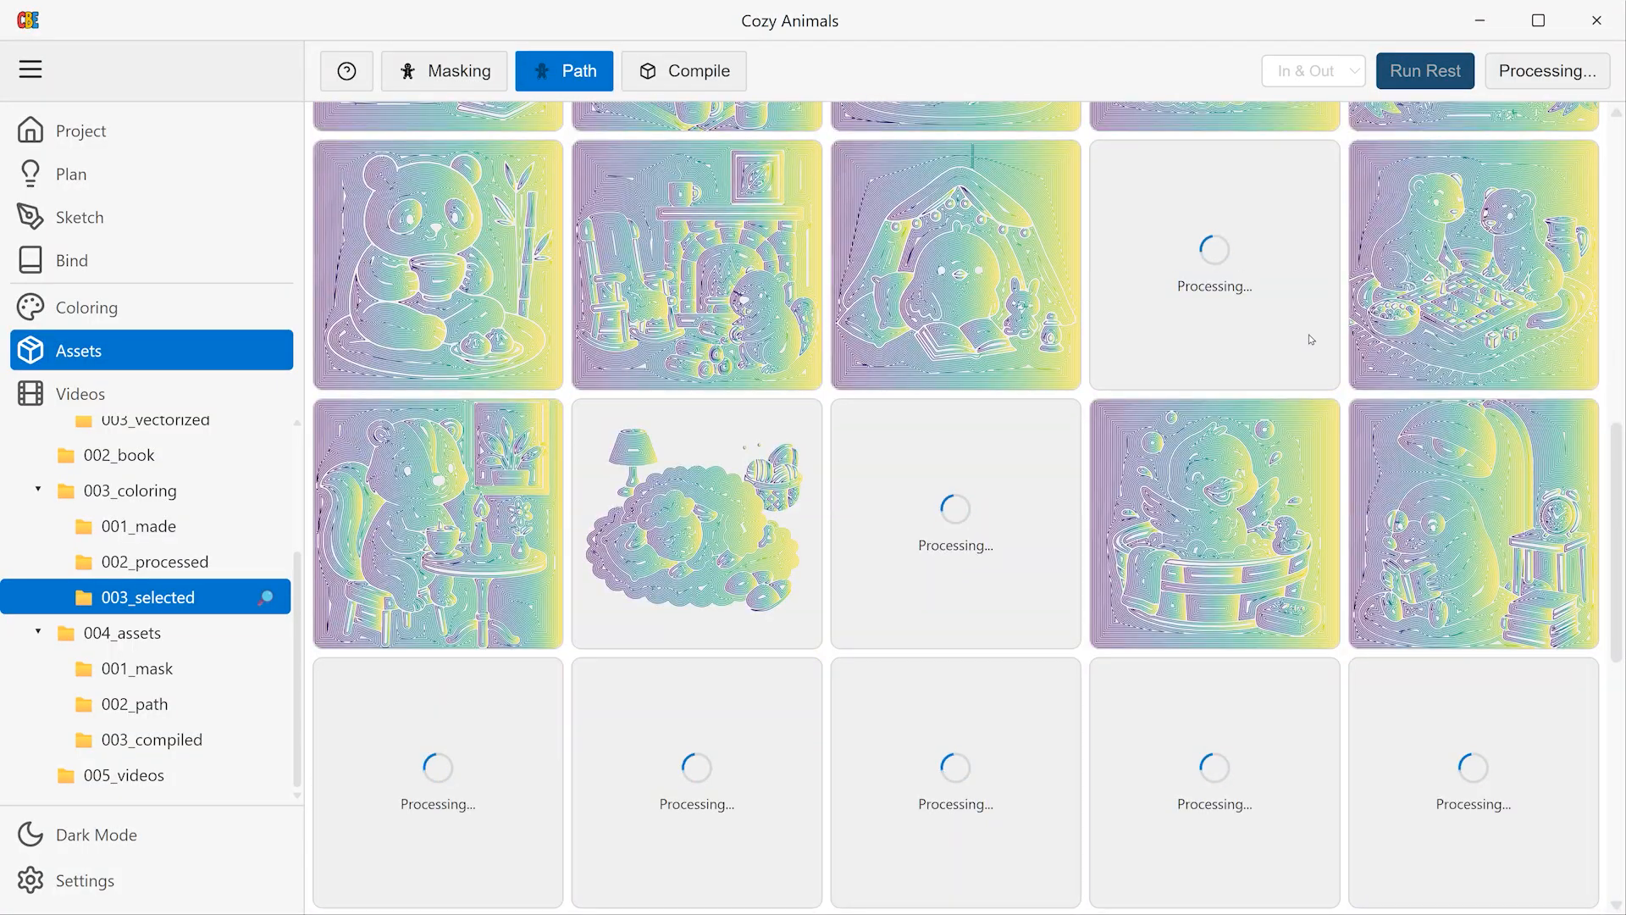
scroll(1558, 423, up, 3)
scroll(1558, 424, down, 6)
key(ctrl+shift+Escape)
click(1596, 17)
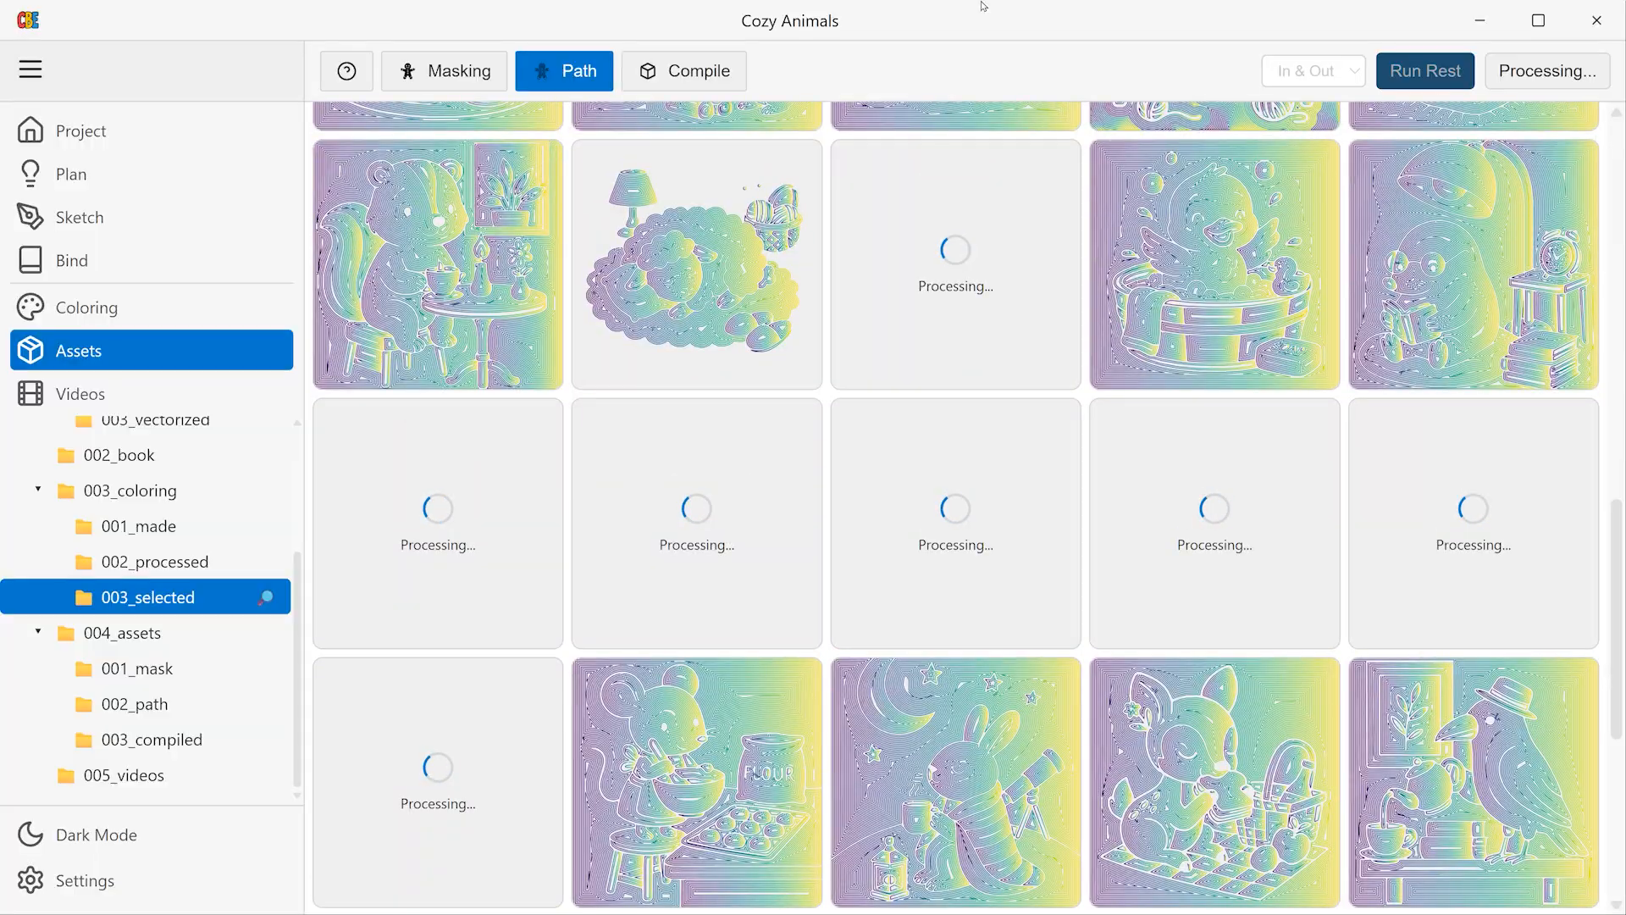
scroll(761, 438, down, 5)
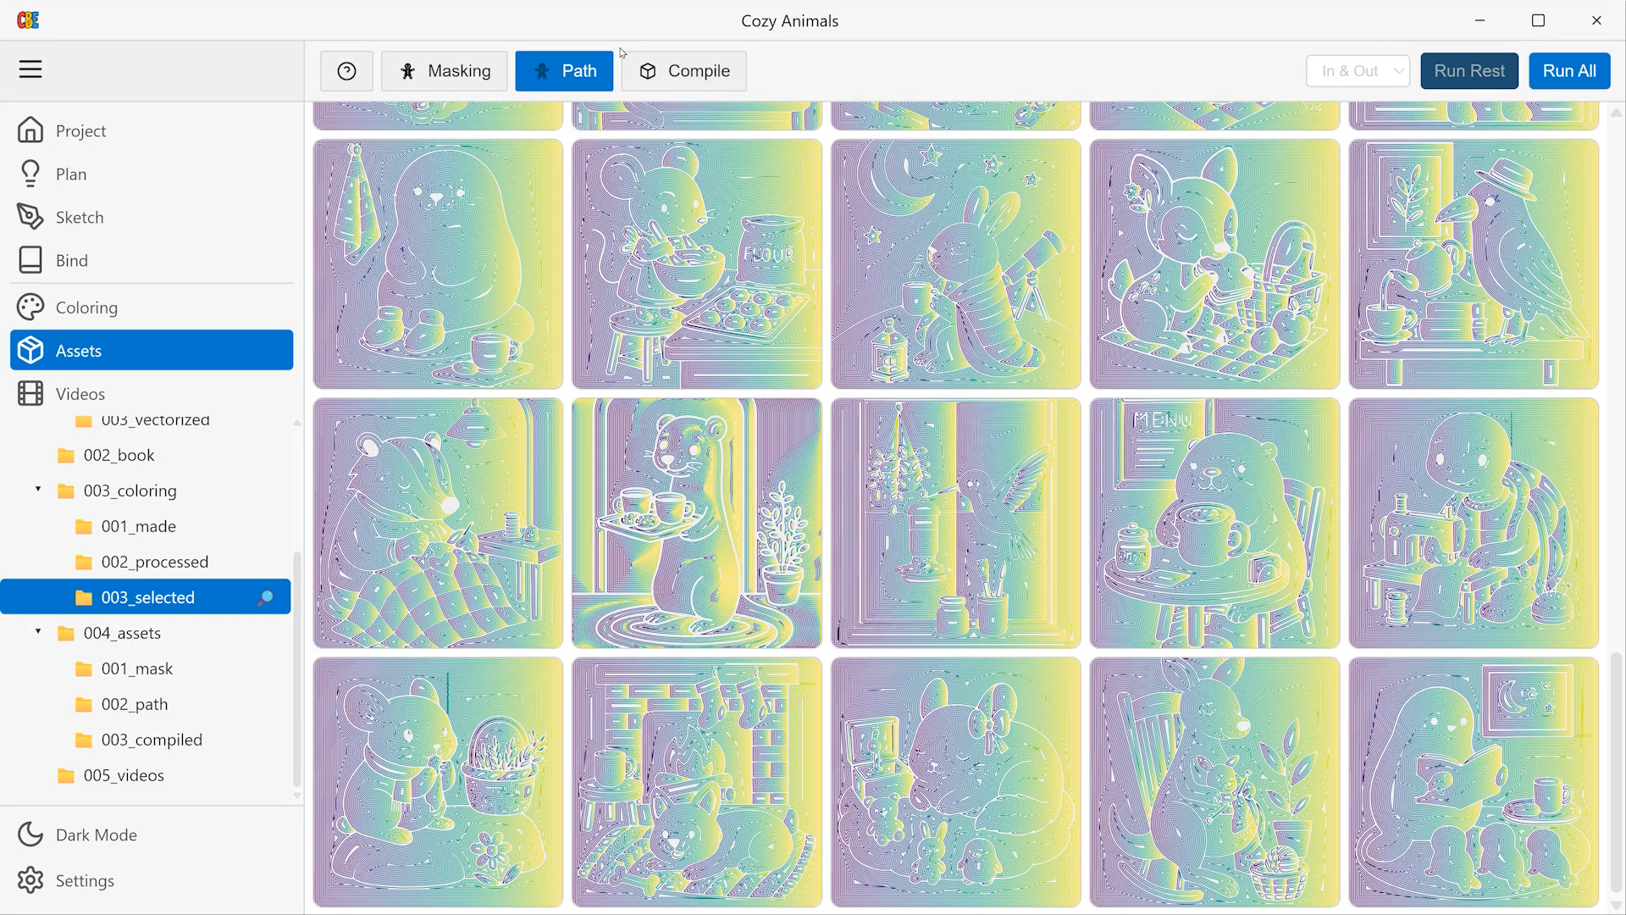
Step: Compile the assets for all pages, then look through the results and preview the page of the animal carrying two coffee cups
click(669, 66)
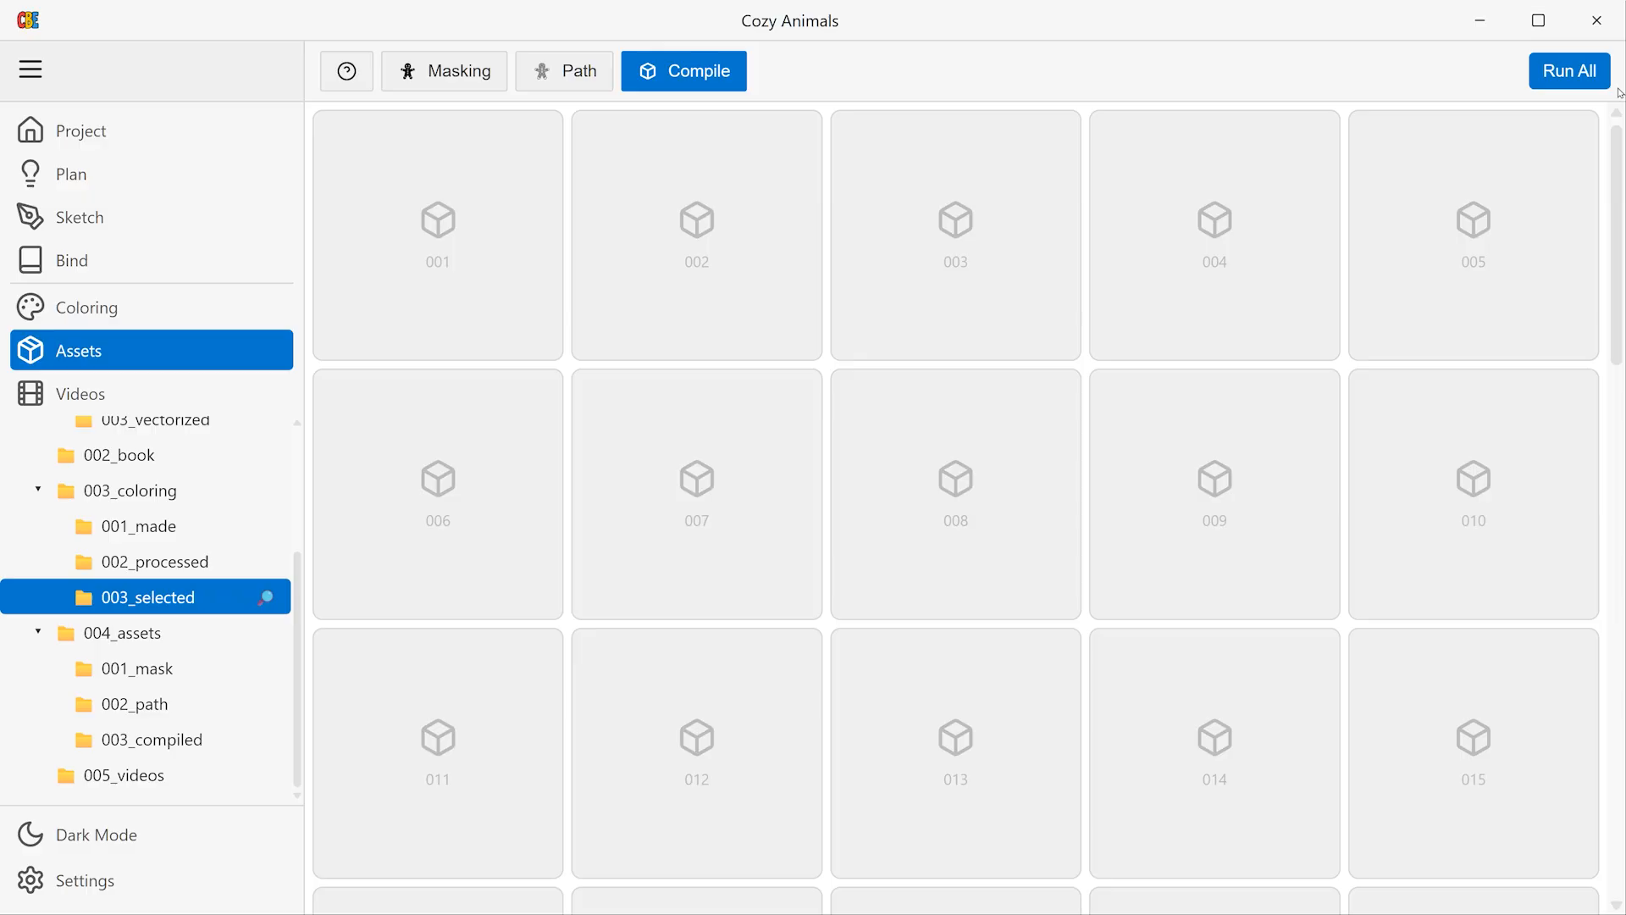
click(1597, 70)
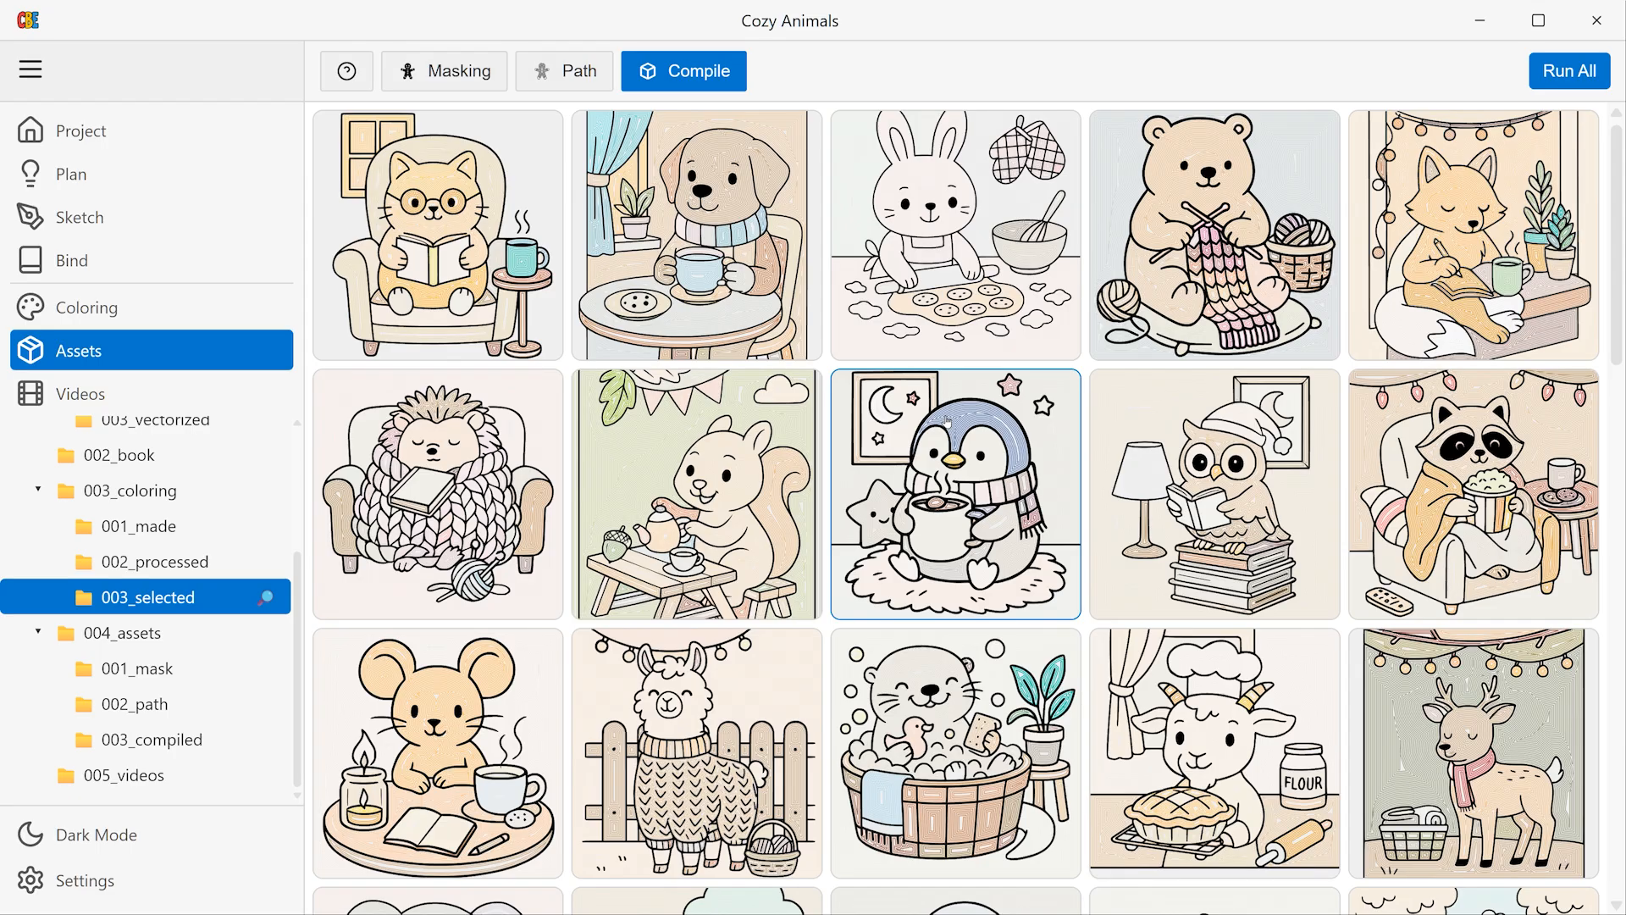
scroll(947, 421, down, 2)
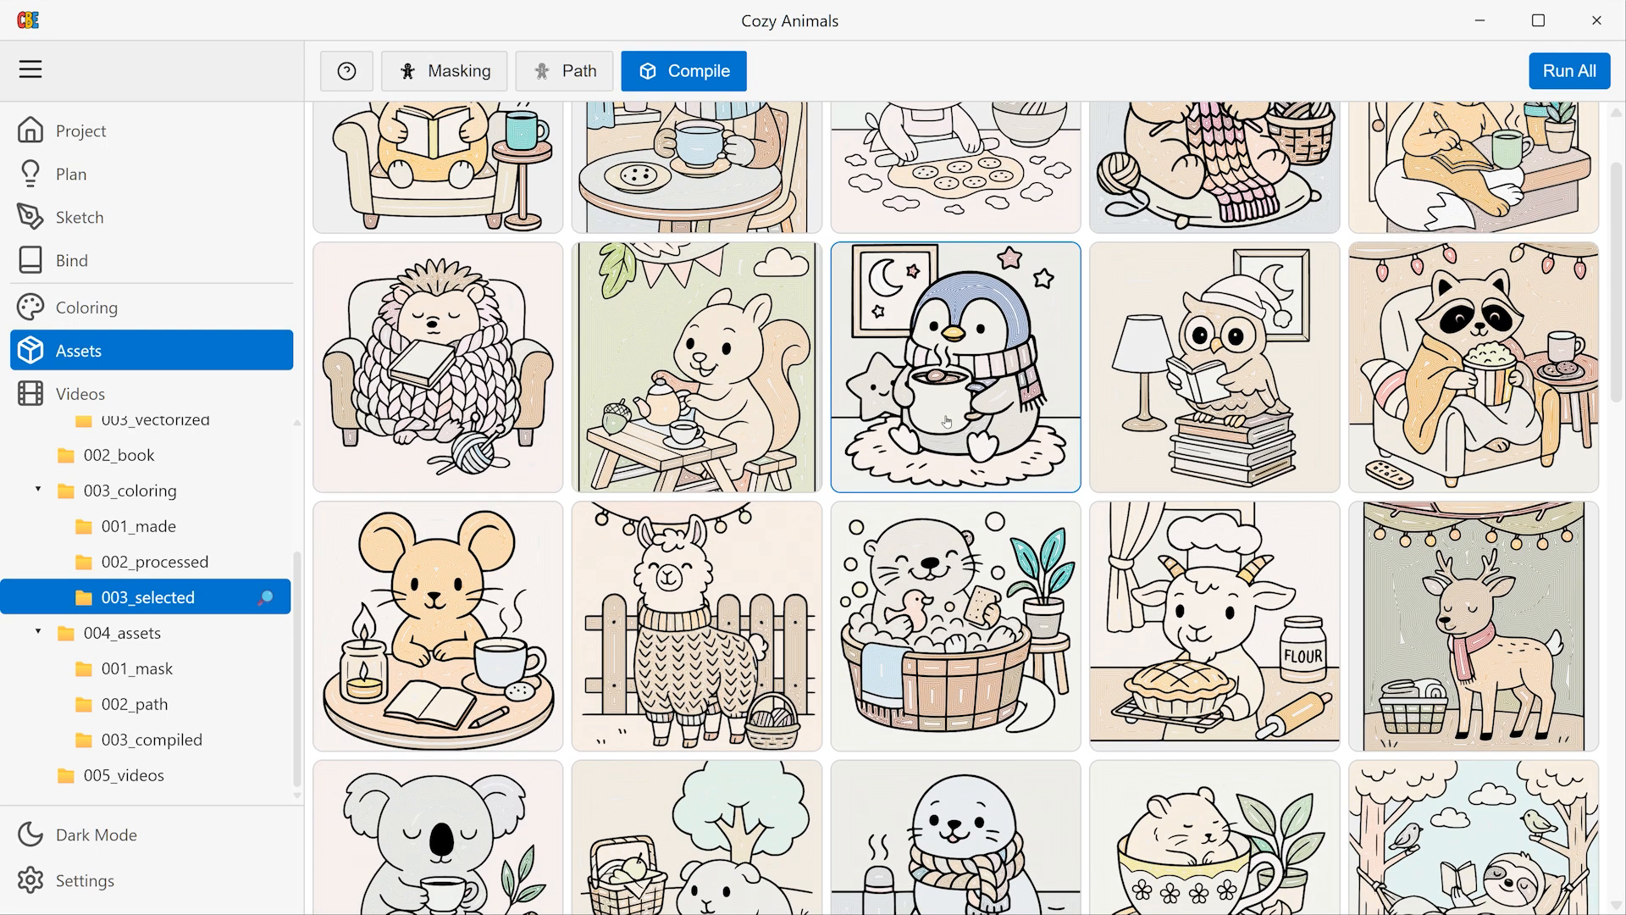
scroll(947, 421, down, 10)
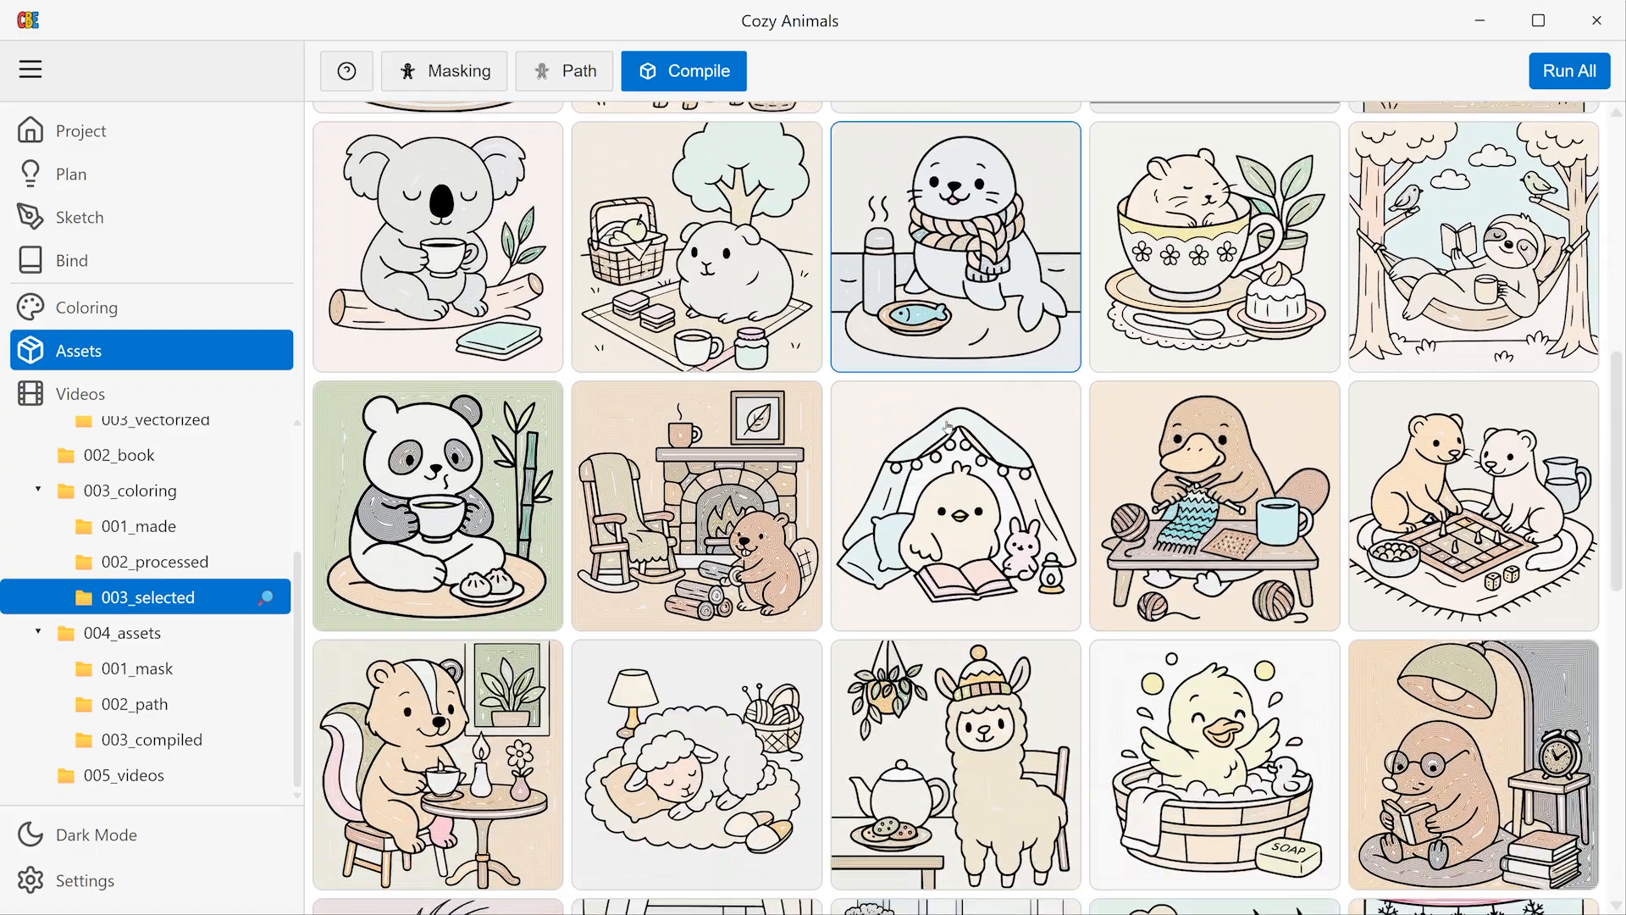
scroll(947, 423, down, 12)
scroll(931, 494, down, 4)
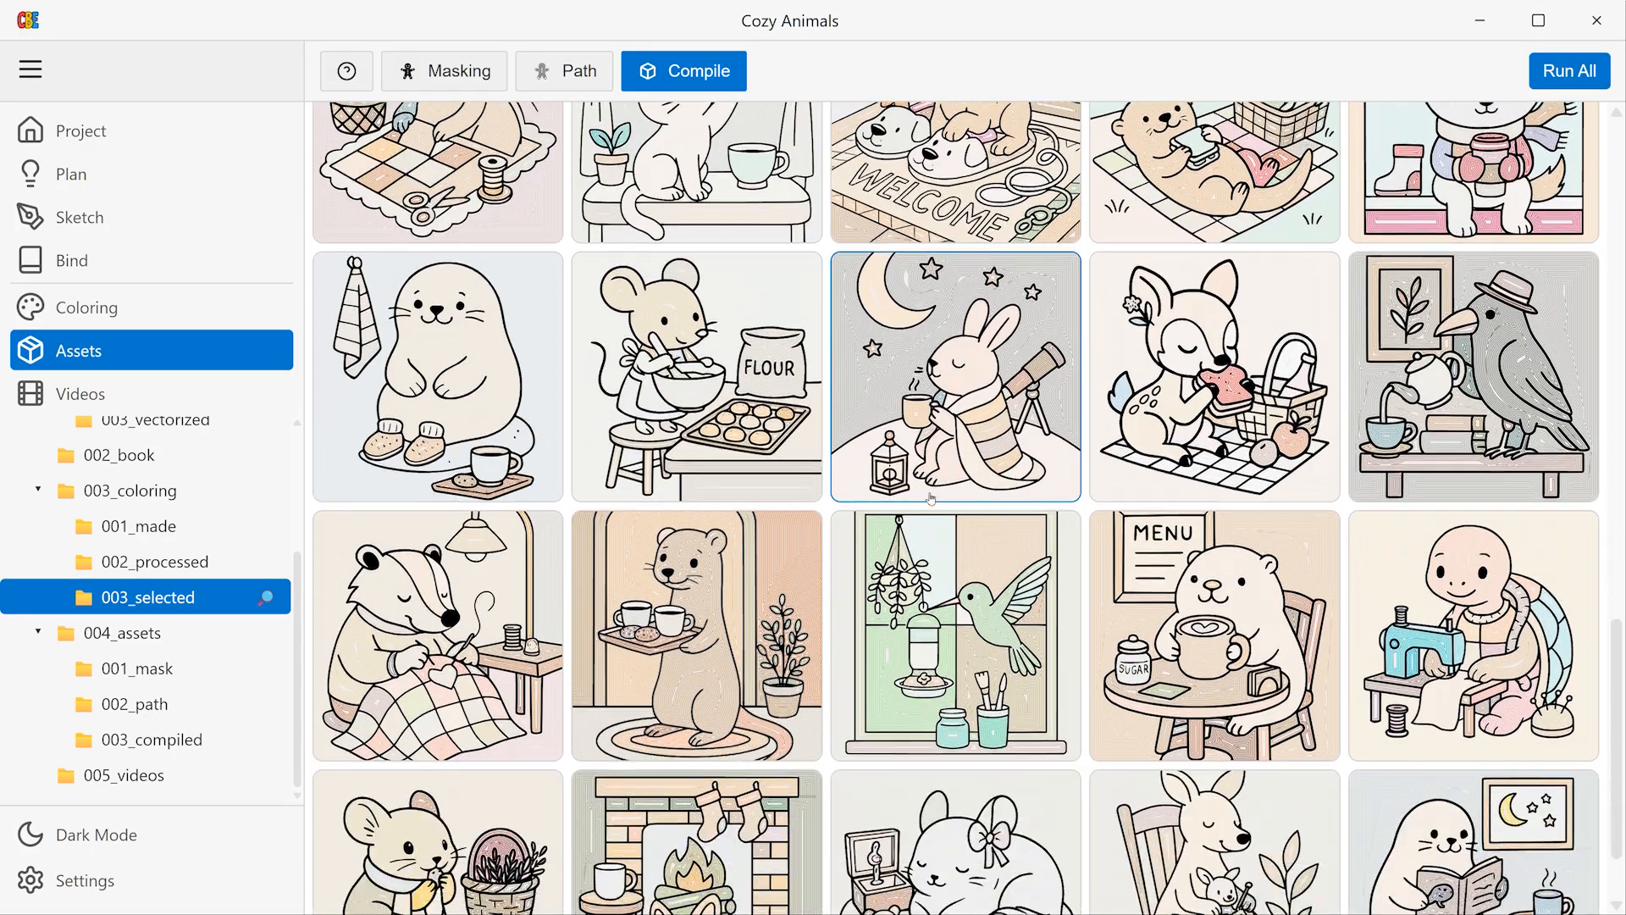
click(652, 559)
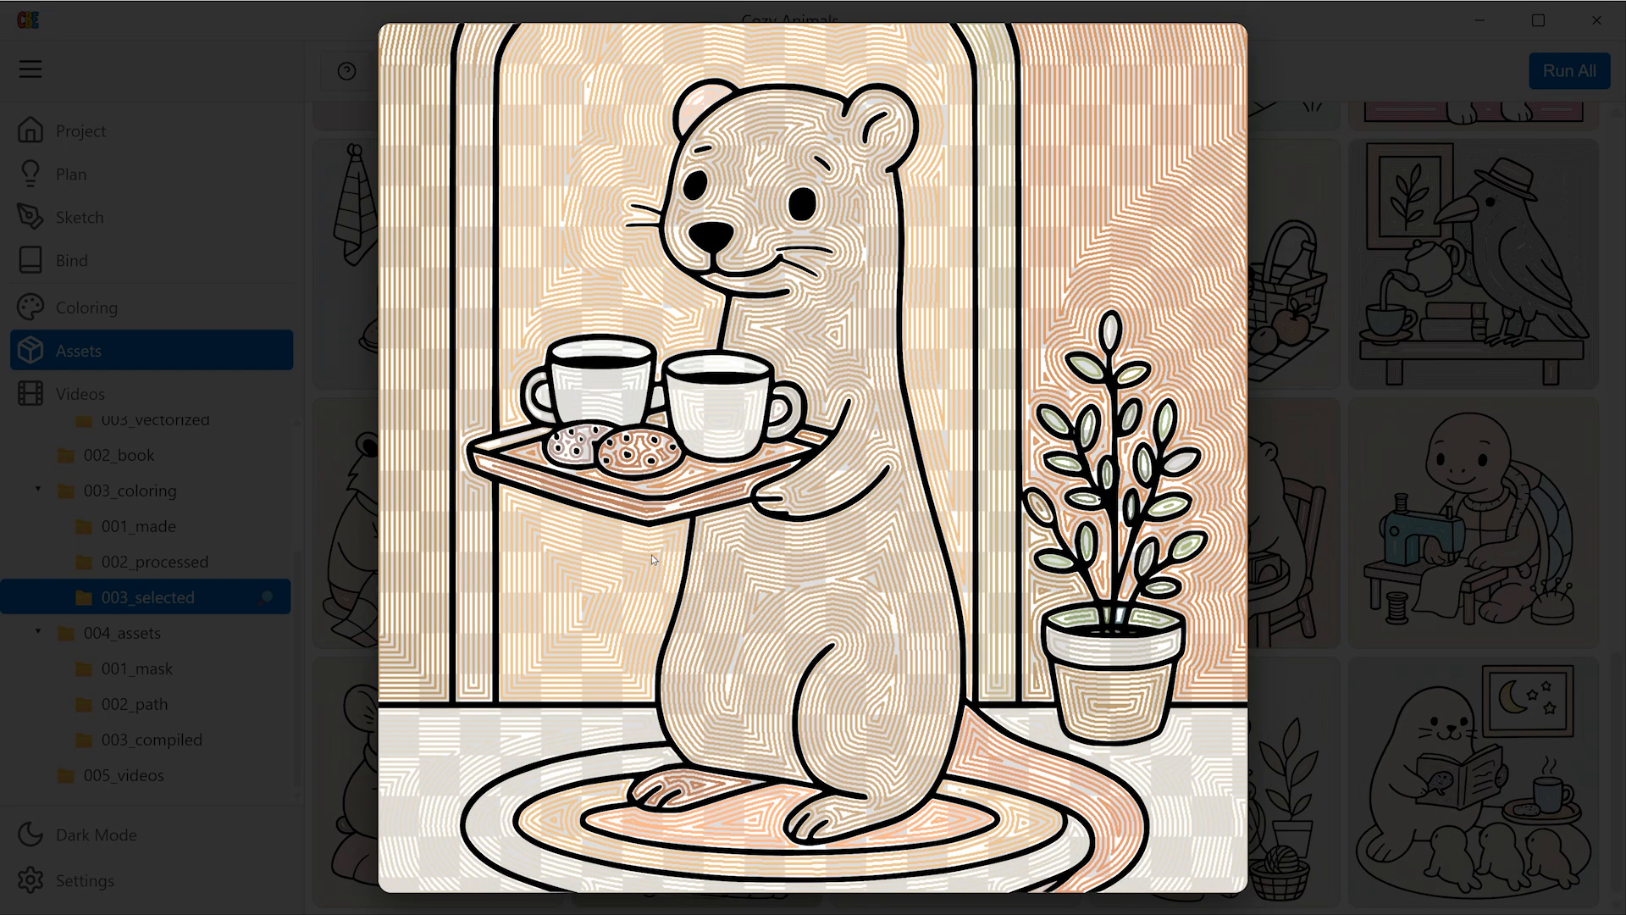
click(1355, 501)
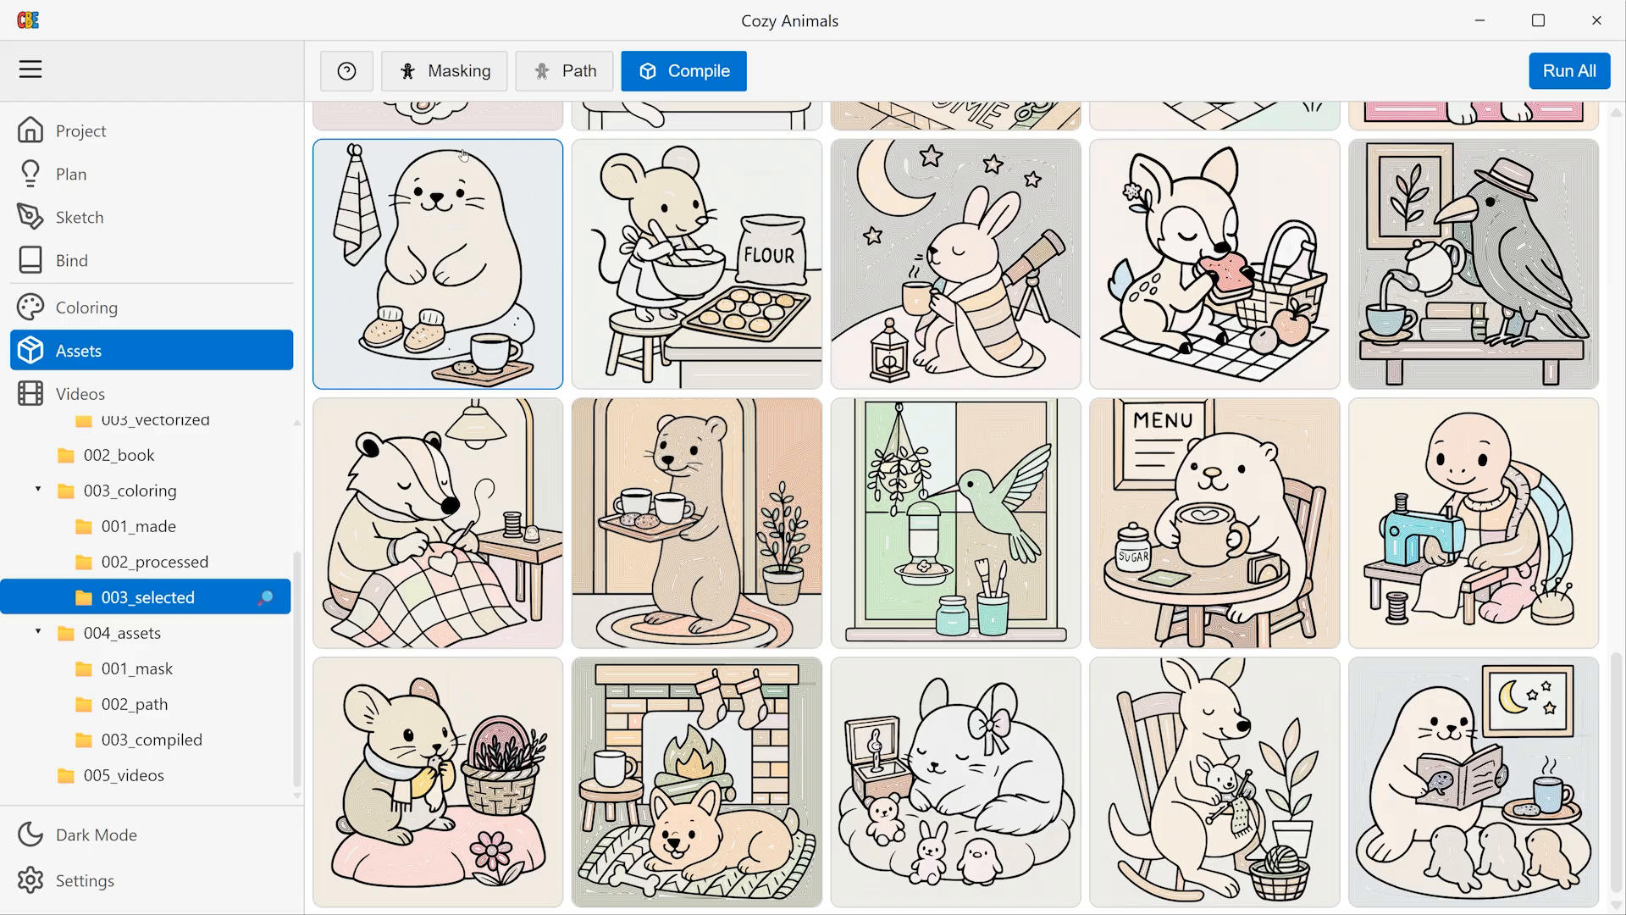
Step: Generate the coloring videos for all pages and look over their rendering progress
click(189, 398)
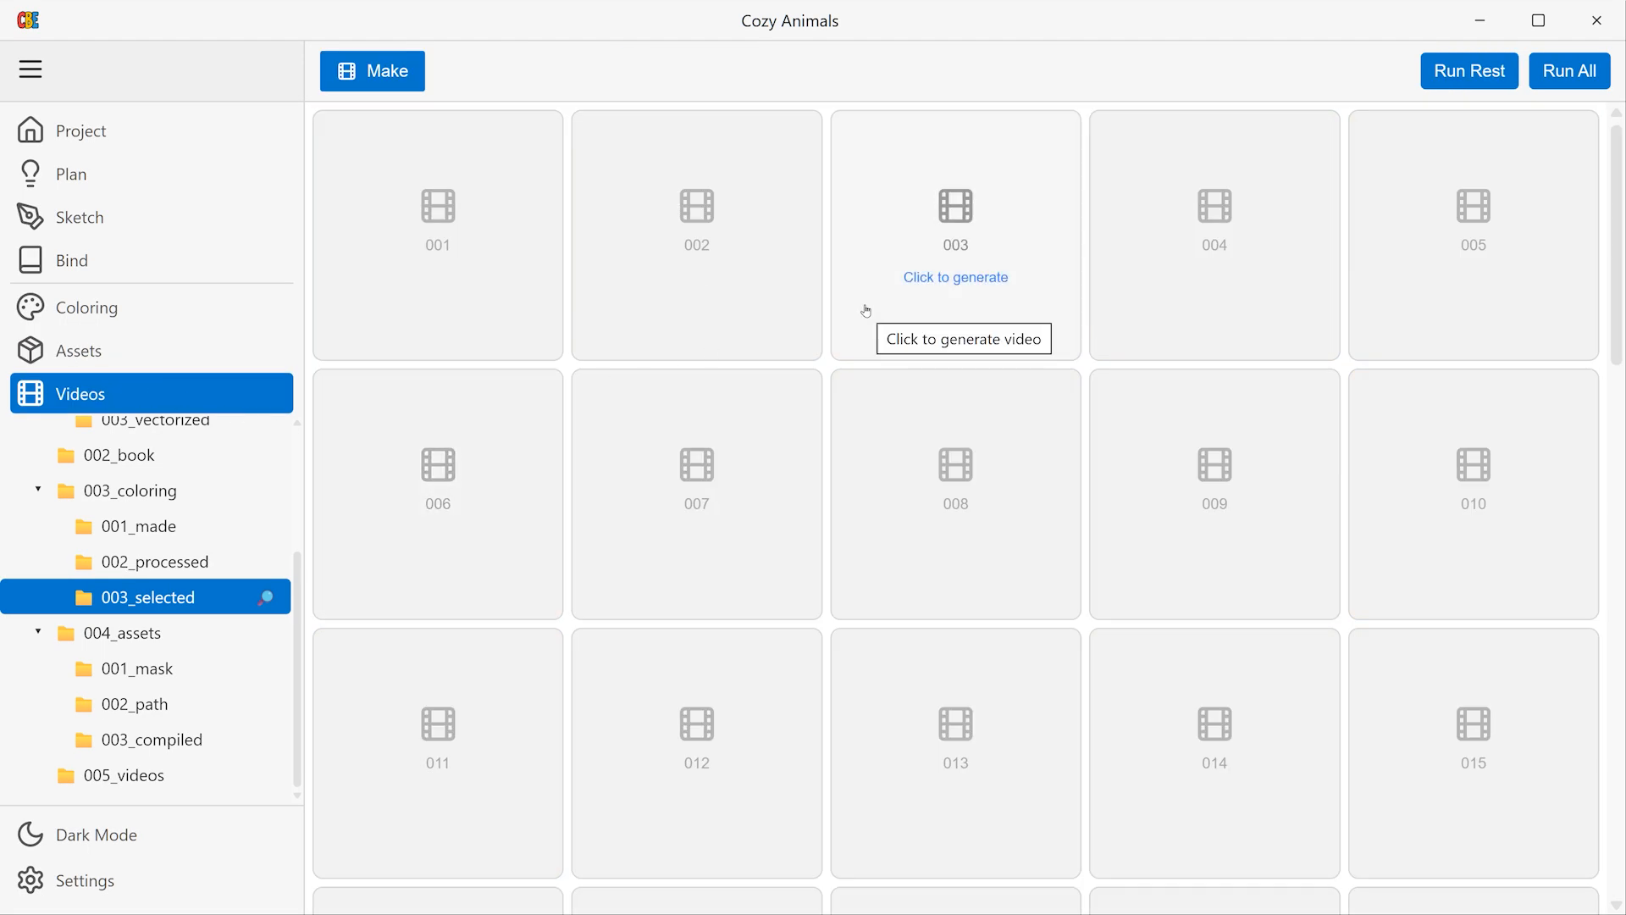
click(1571, 72)
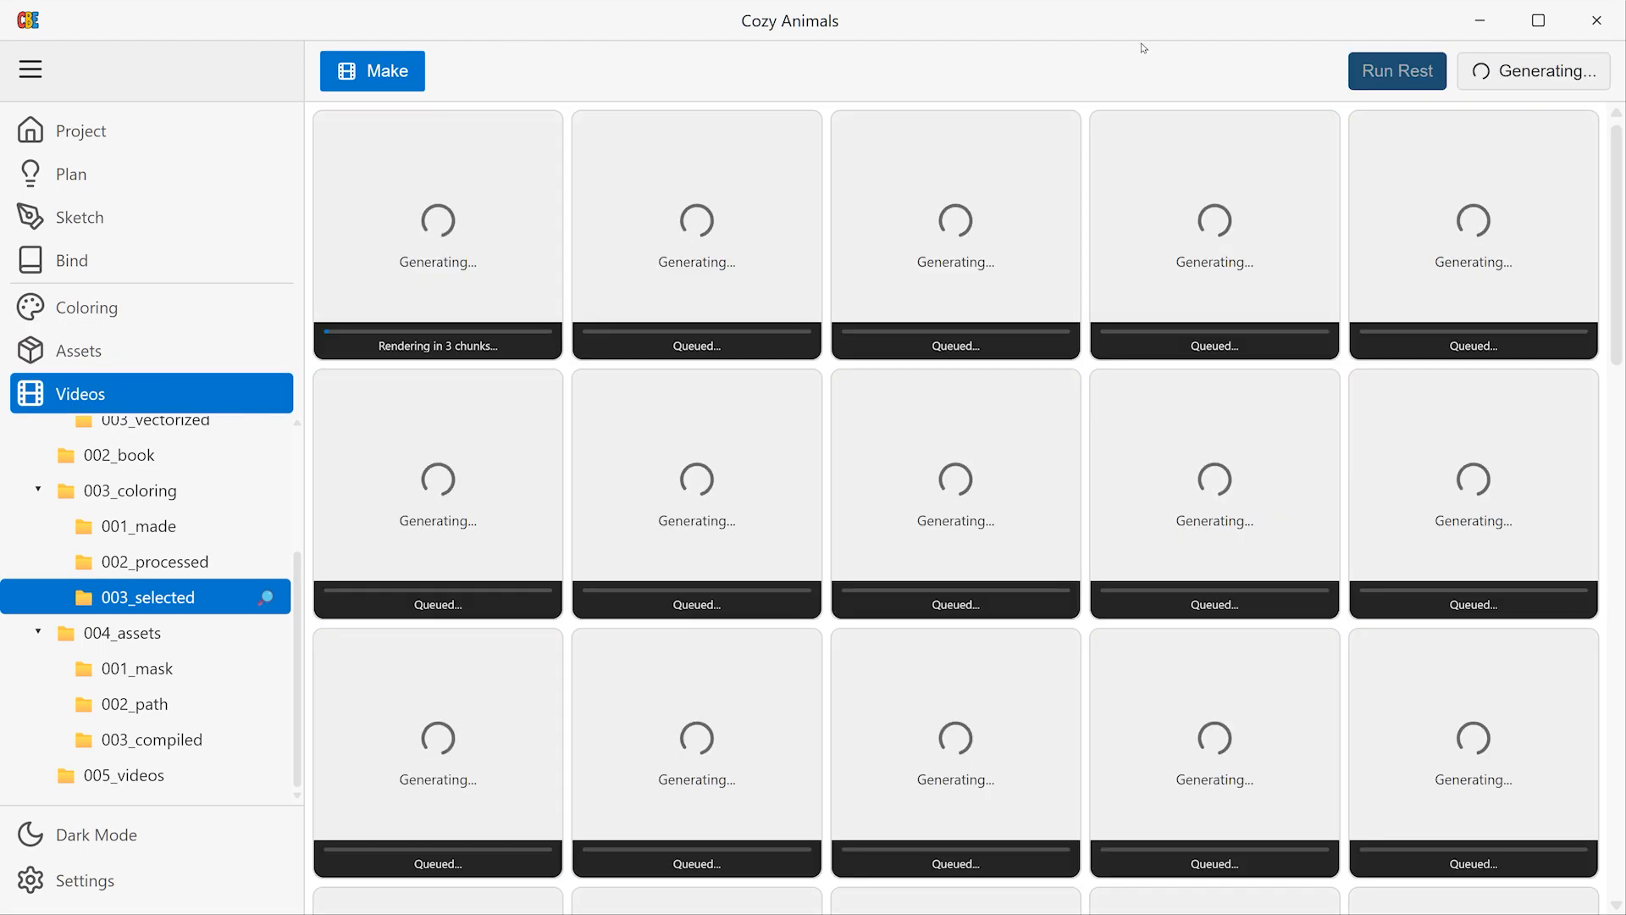
scroll(140, 539, up, 3)
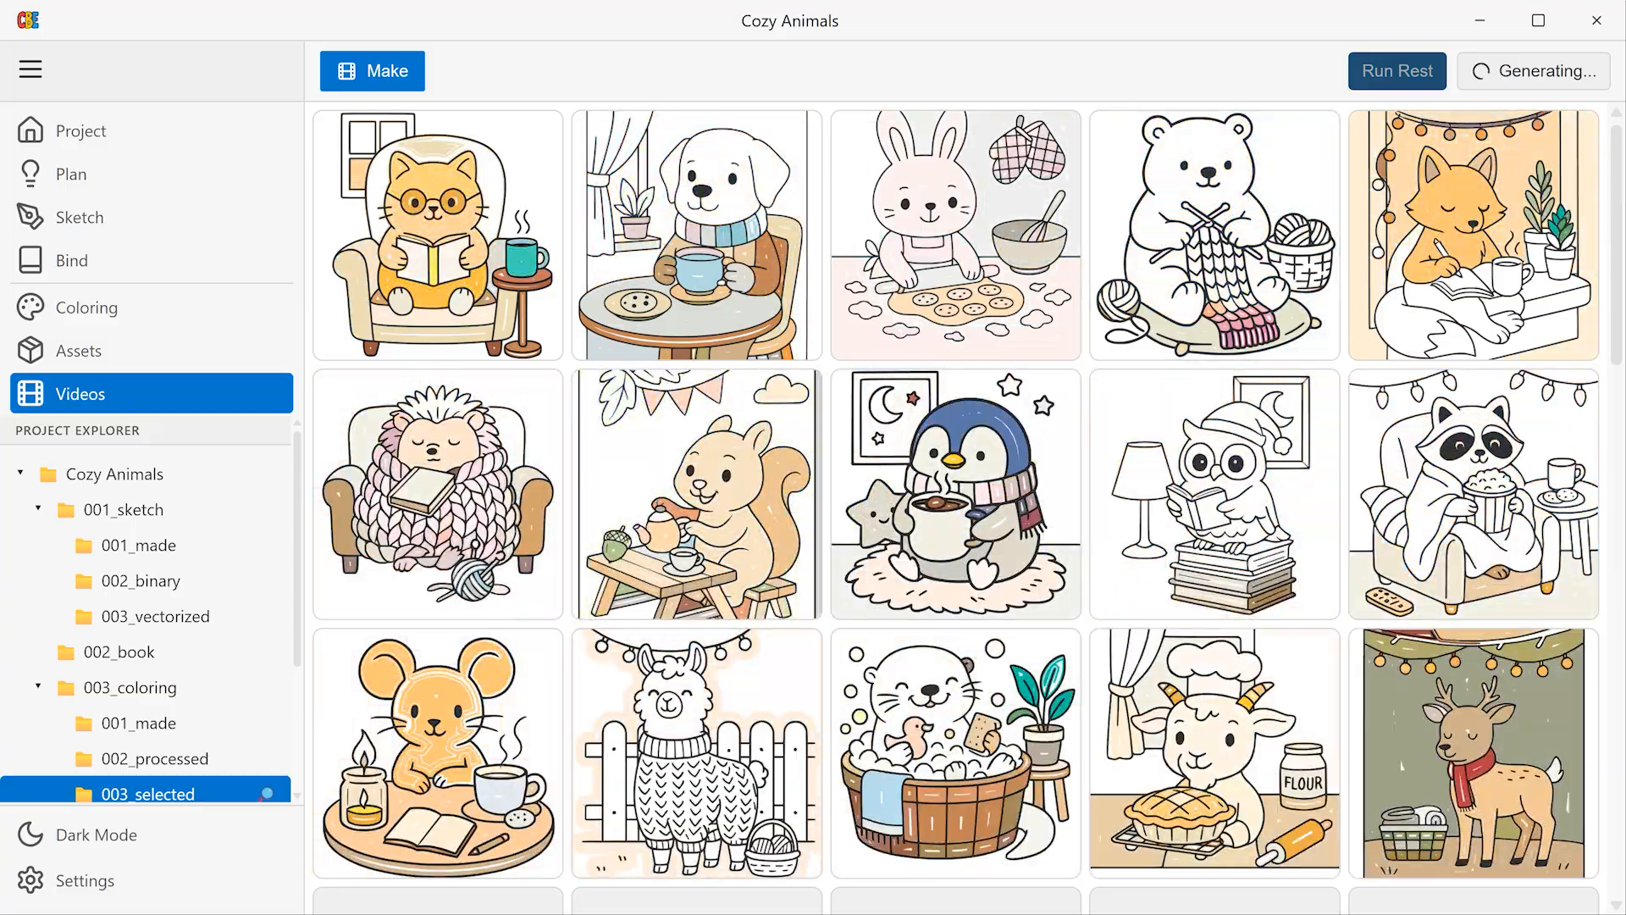
scroll(1104, 225, down, 6)
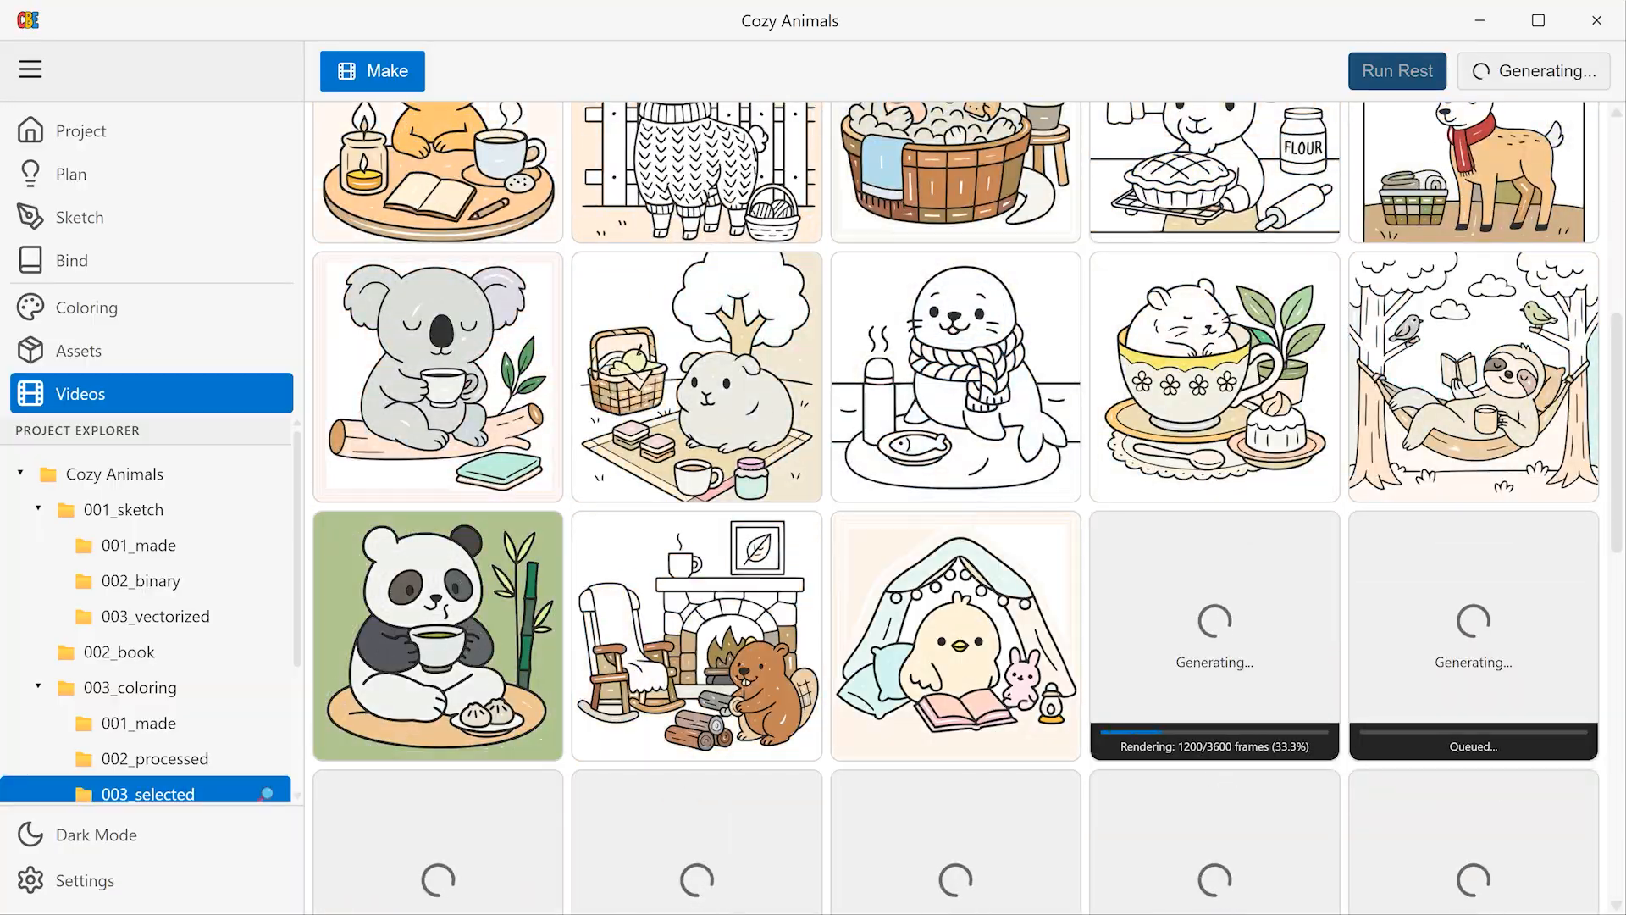
scroll(1144, 563, down, 7)
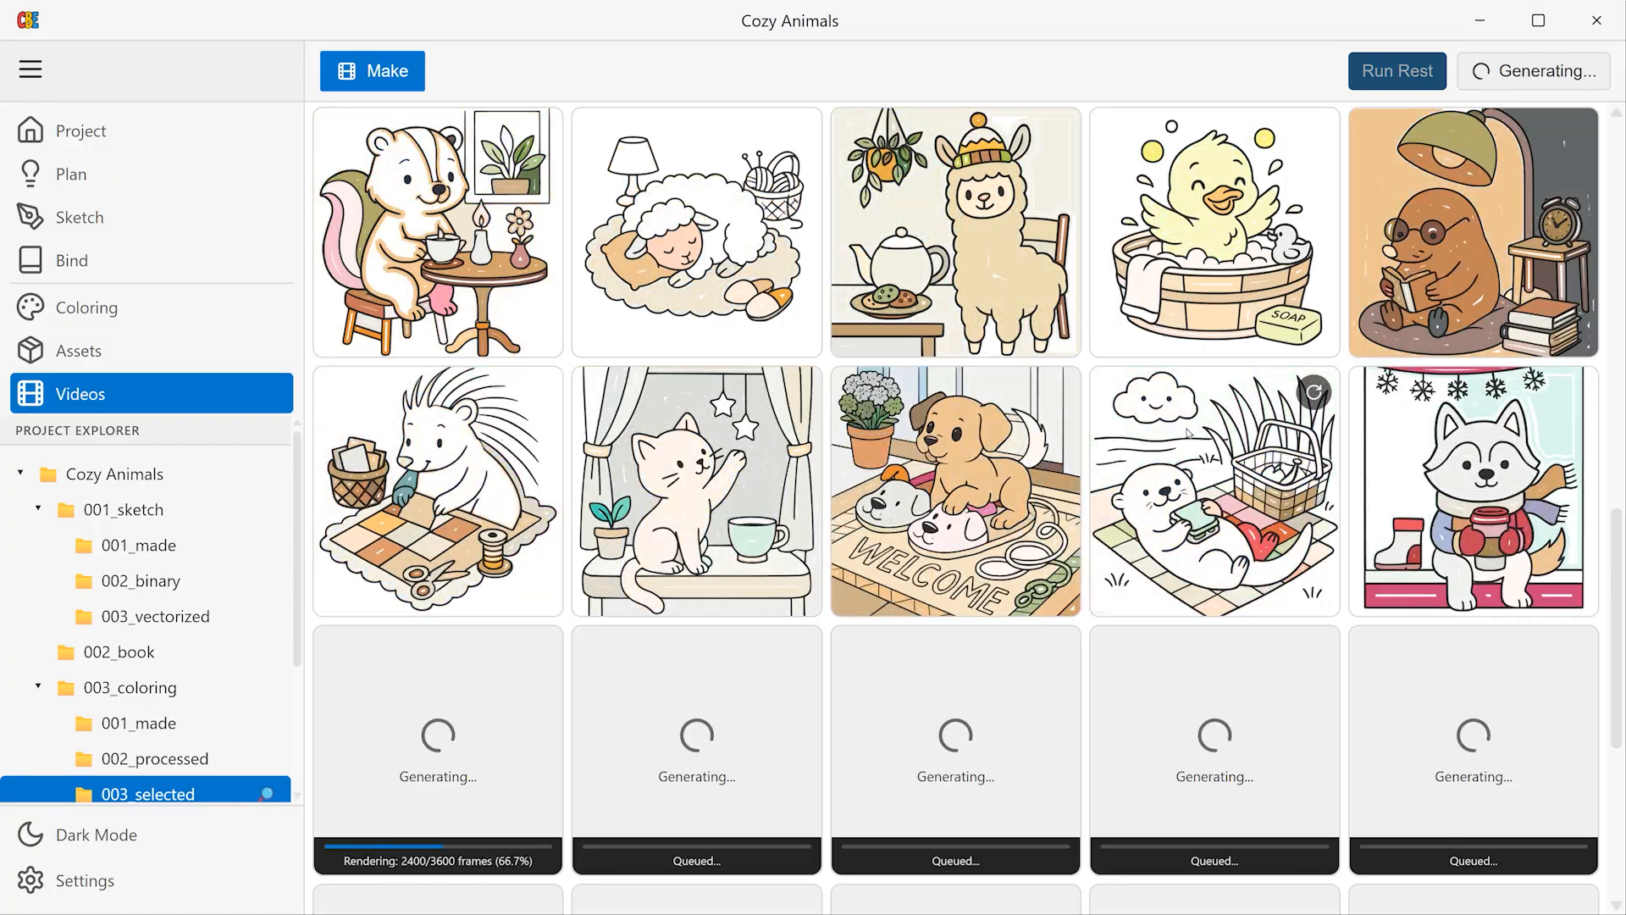
scroll(1054, 677, down, 5)
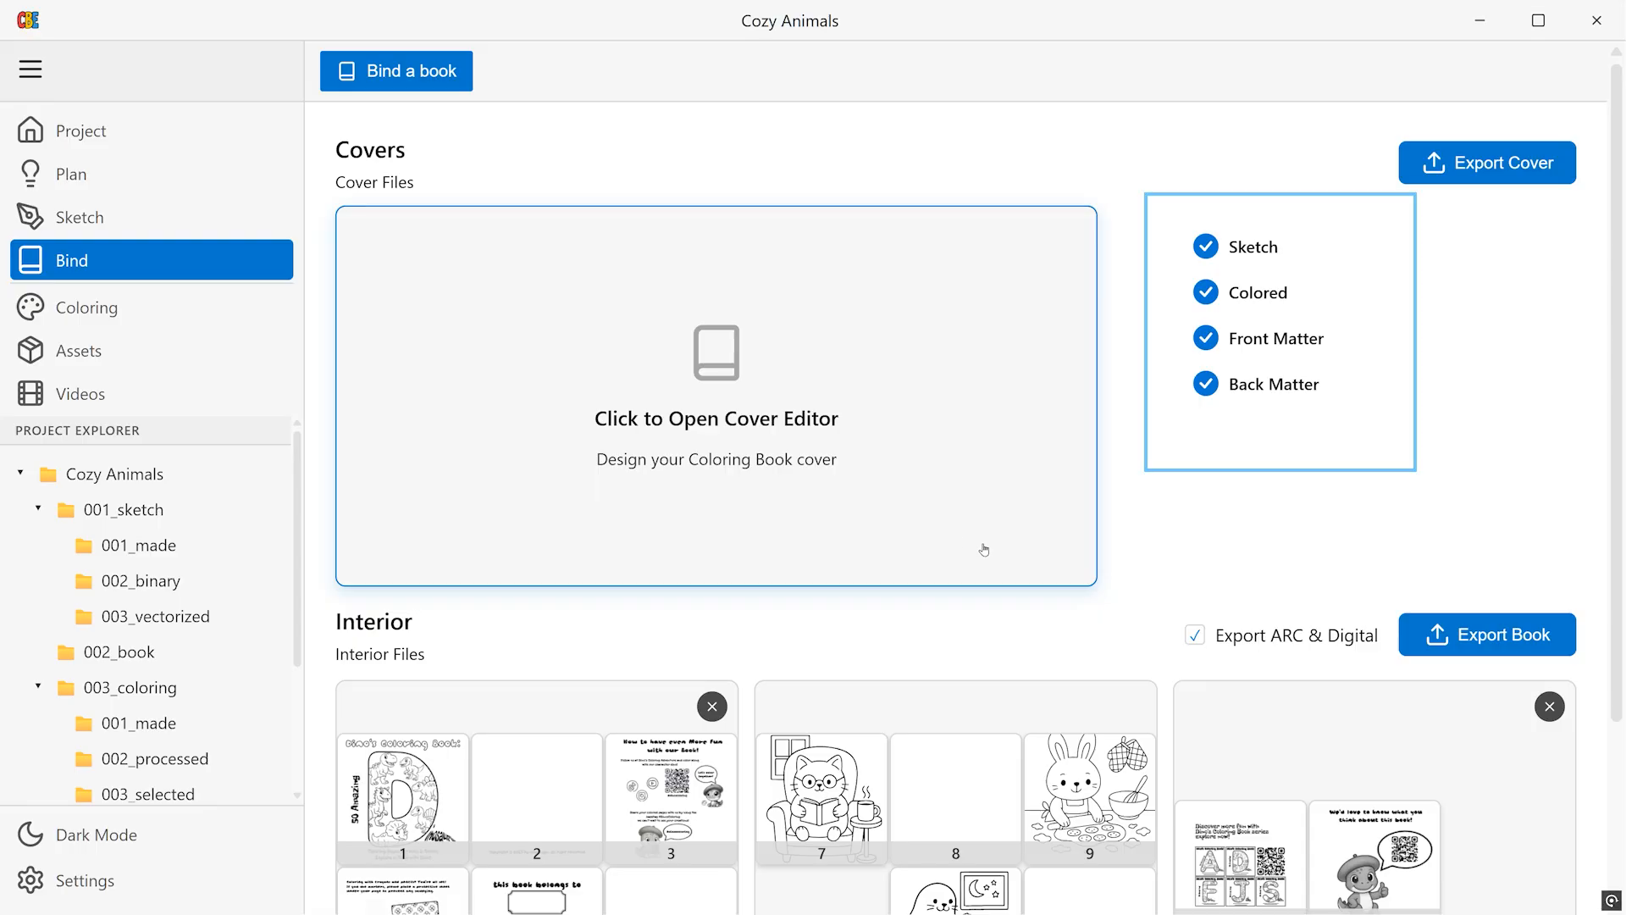
Step: Open the book's cover editor and set the back cover's sketch grid to 3×3 with padding 18 and gap 0
click(766, 450)
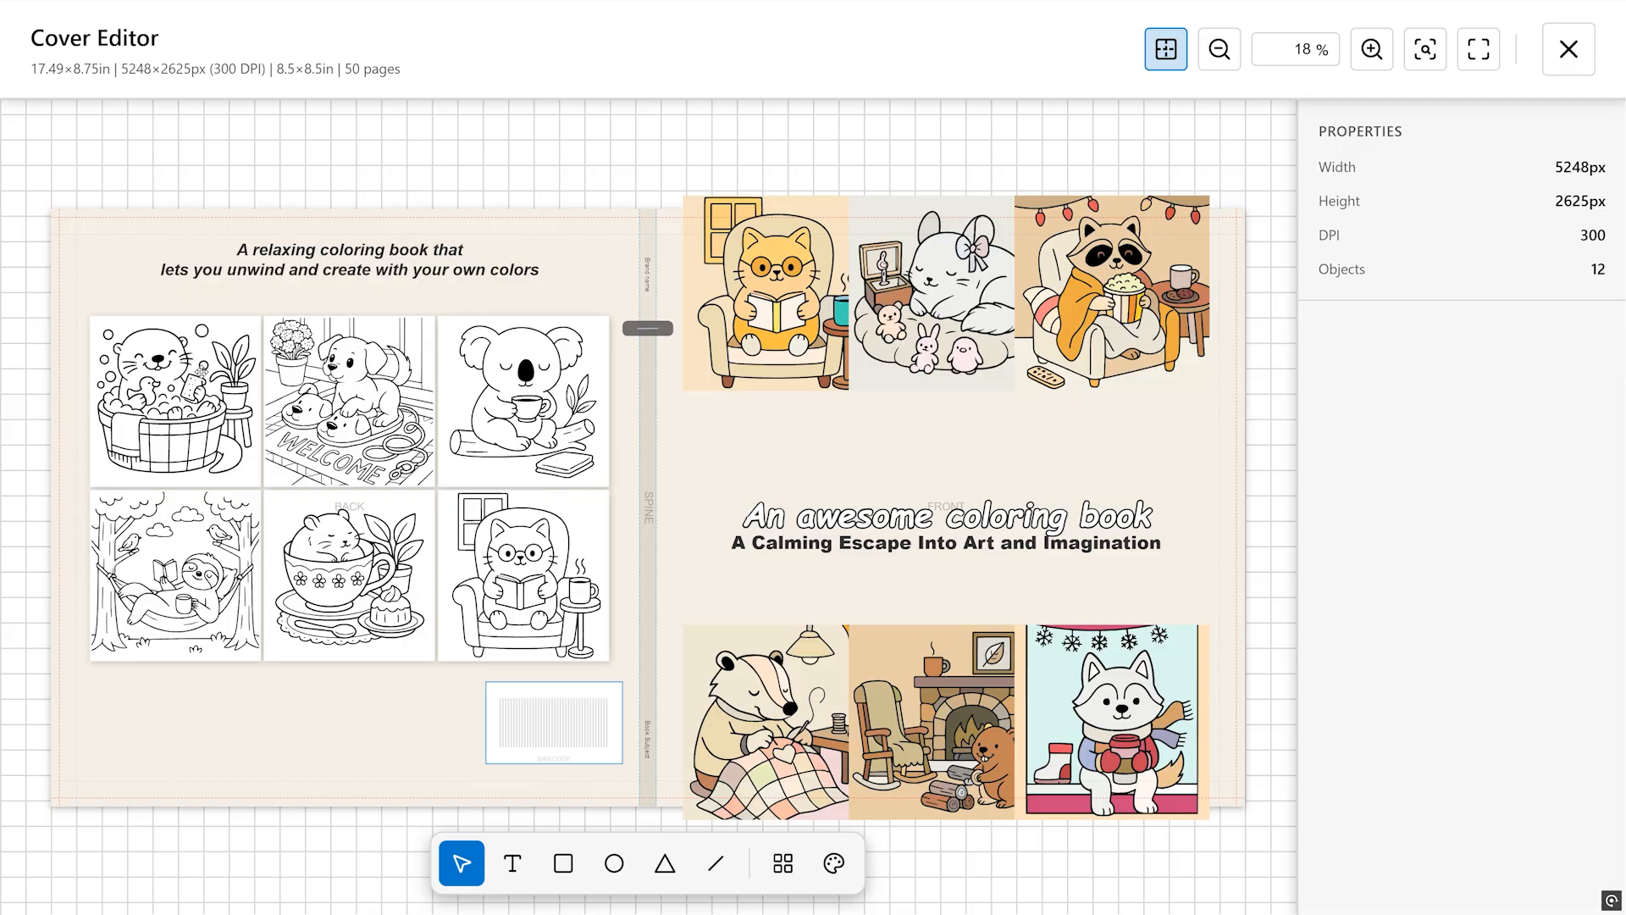
click(201, 372)
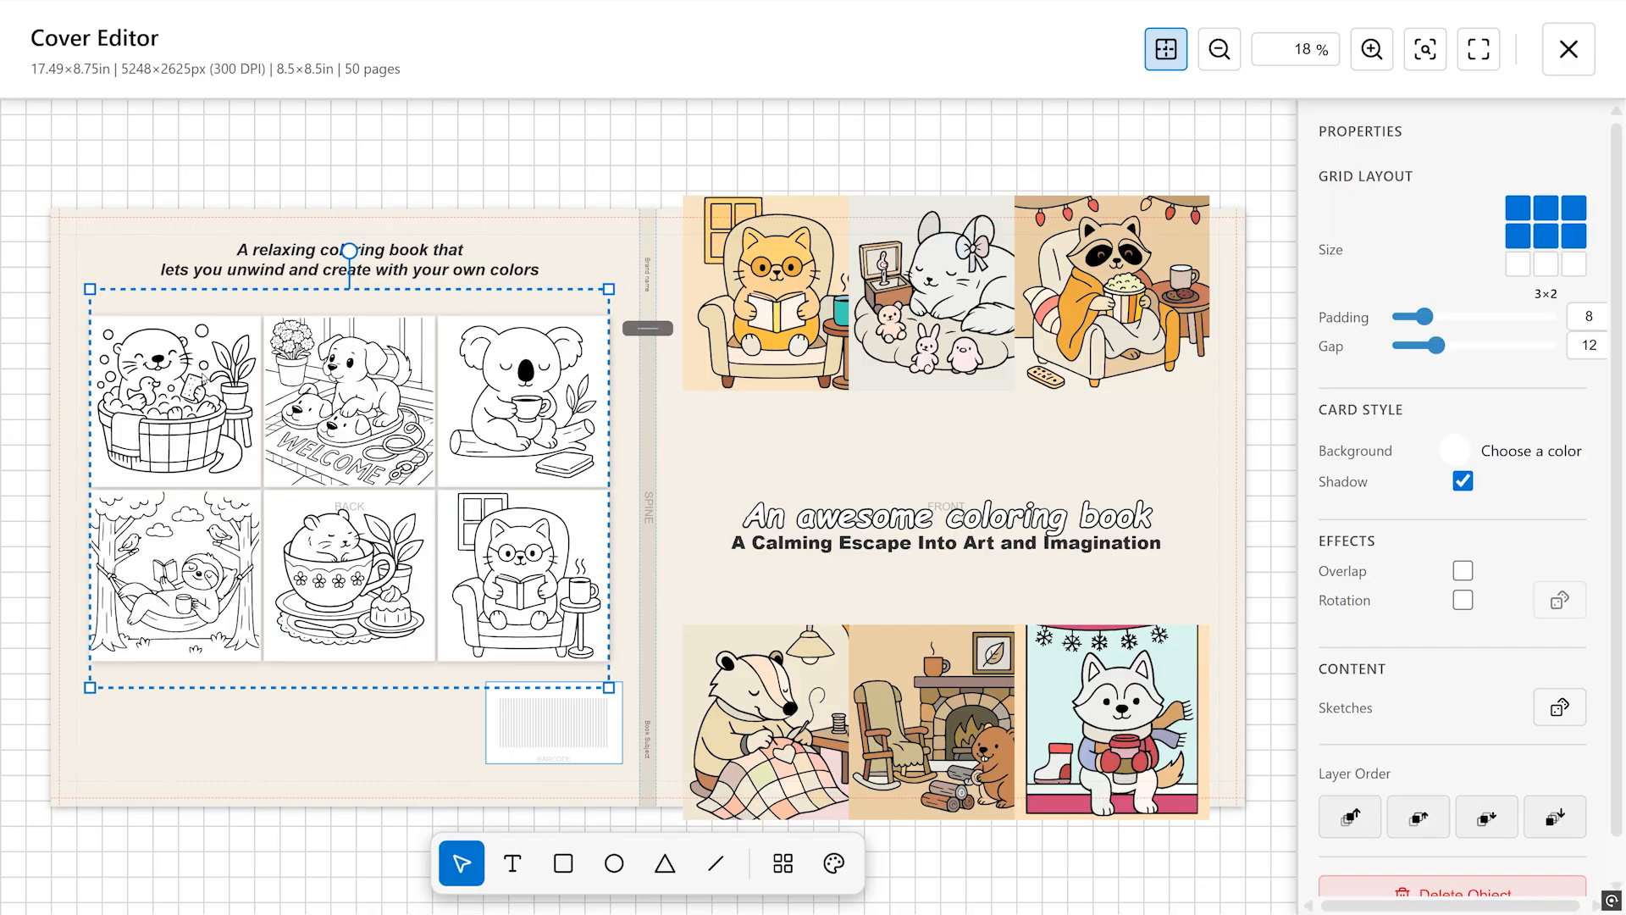
click(1559, 268)
click(1573, 263)
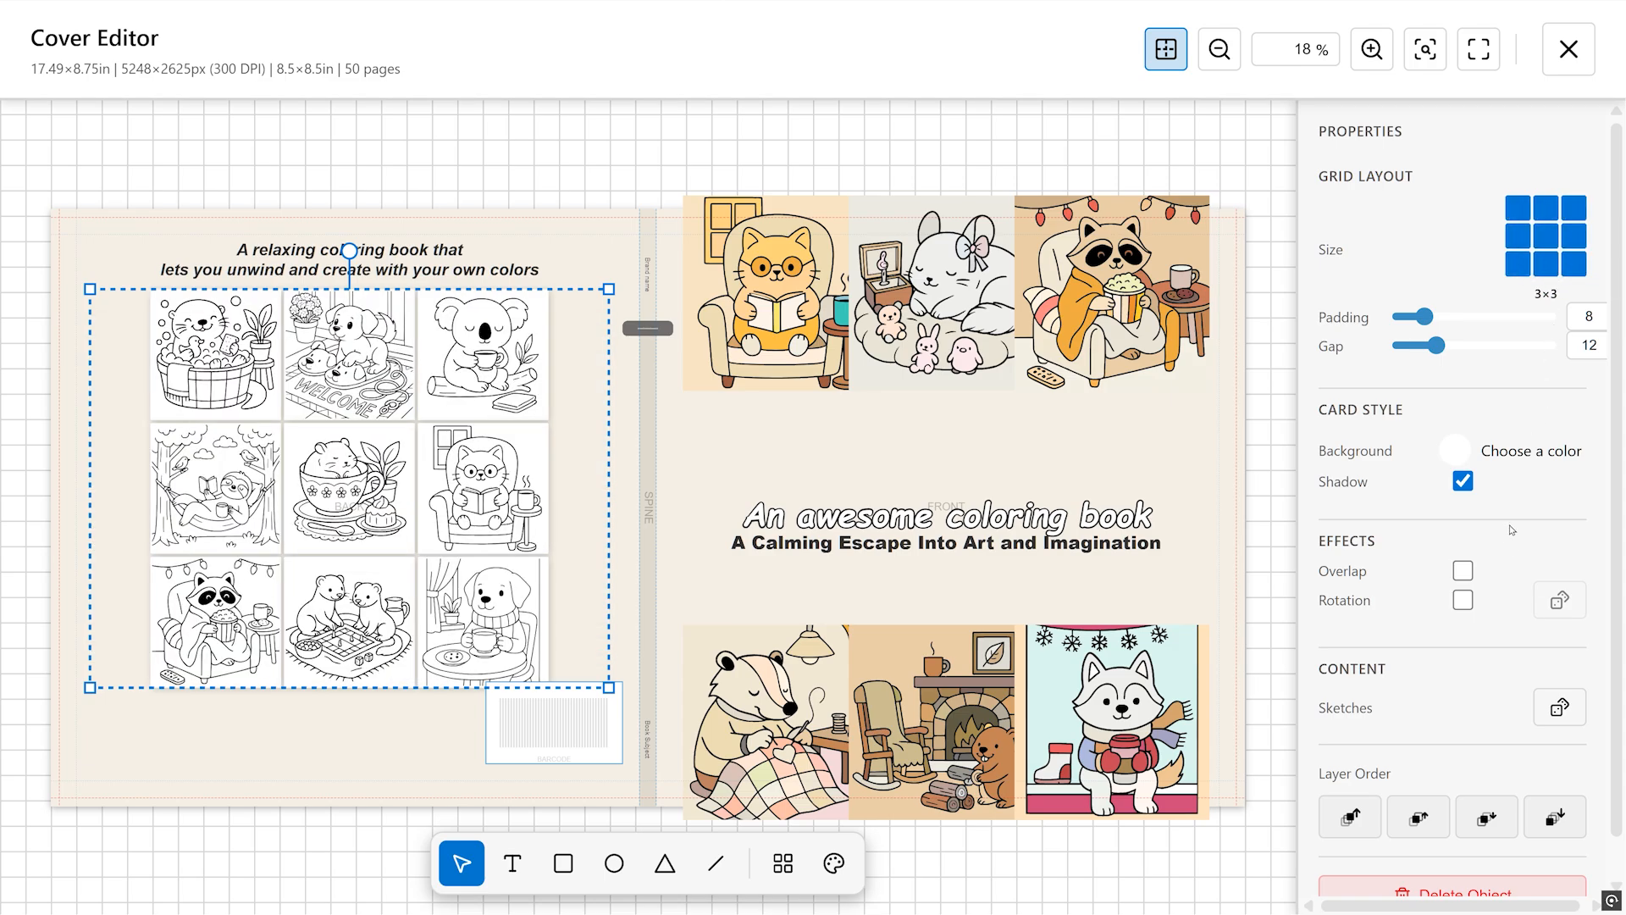
mouse_move(1430, 316)
mouse_down()
mouse_move(1454, 316)
mouse_move(1450, 345)
mouse_move(1402, 345)
mouse_up()
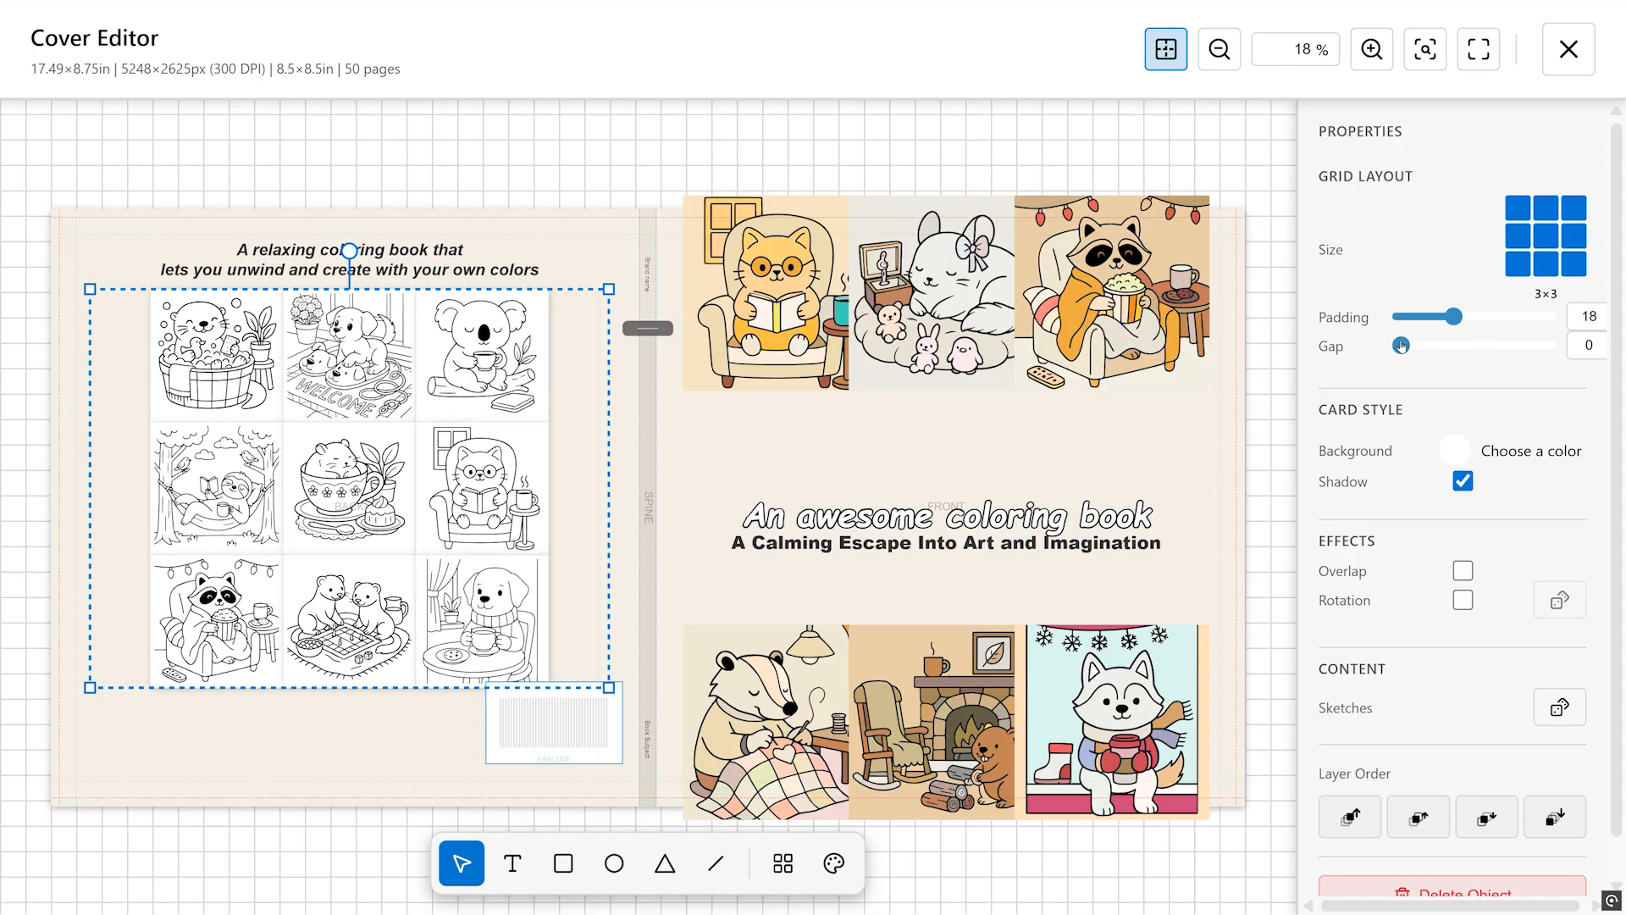
Step: Enable overlap and rotation for the back cover's sketch grid and set its padding to 10
click(1463, 571)
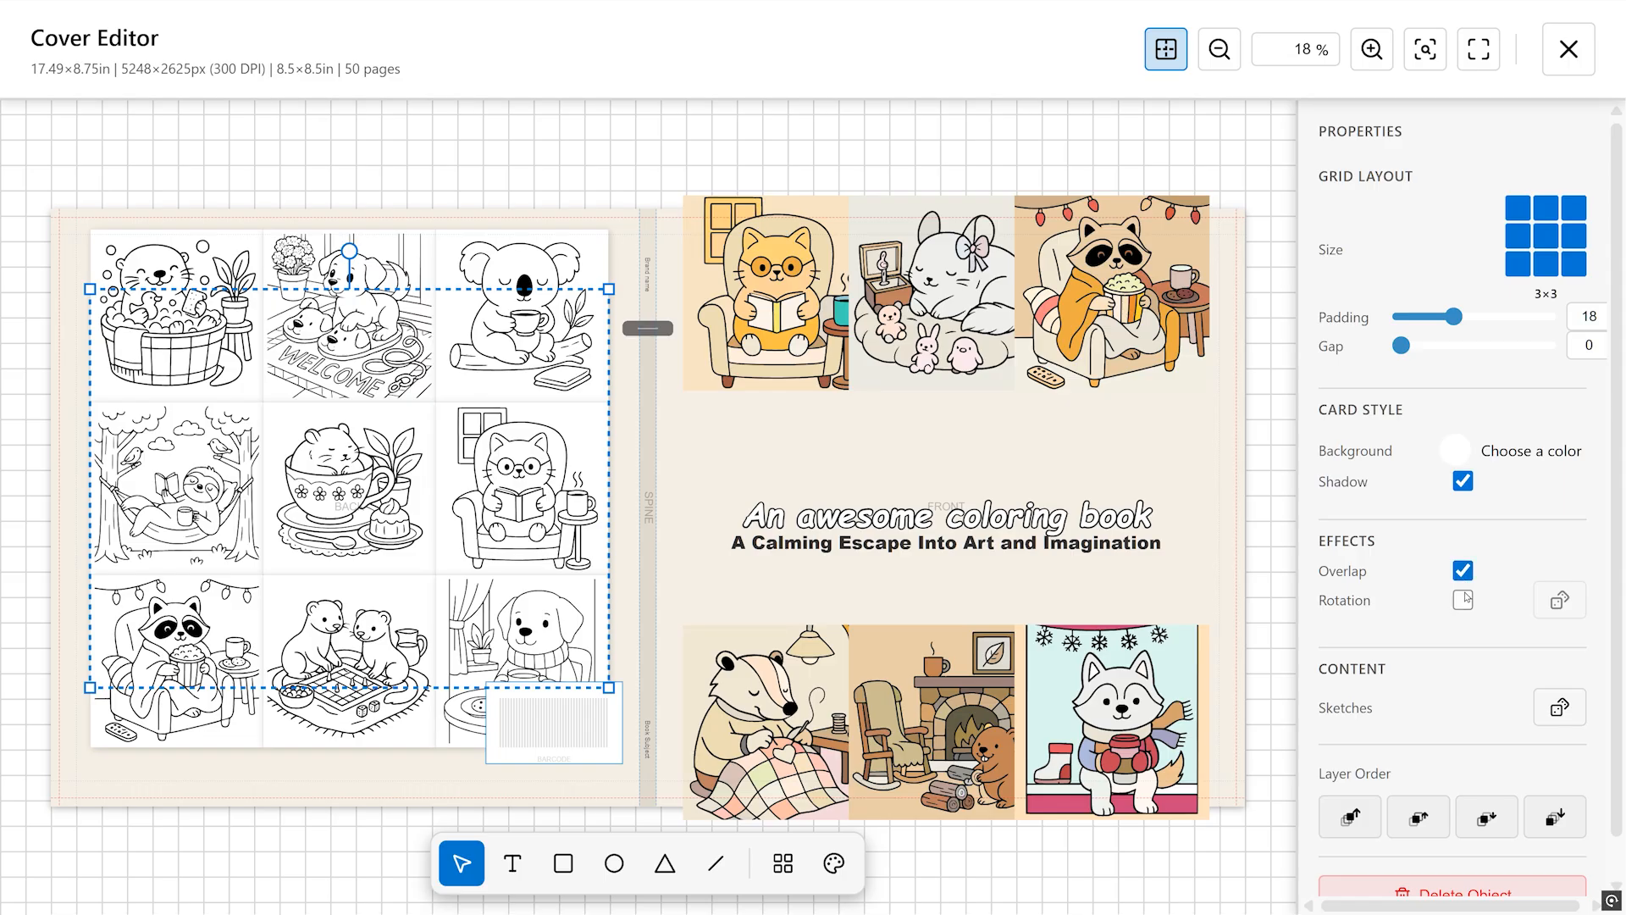
click(1462, 598)
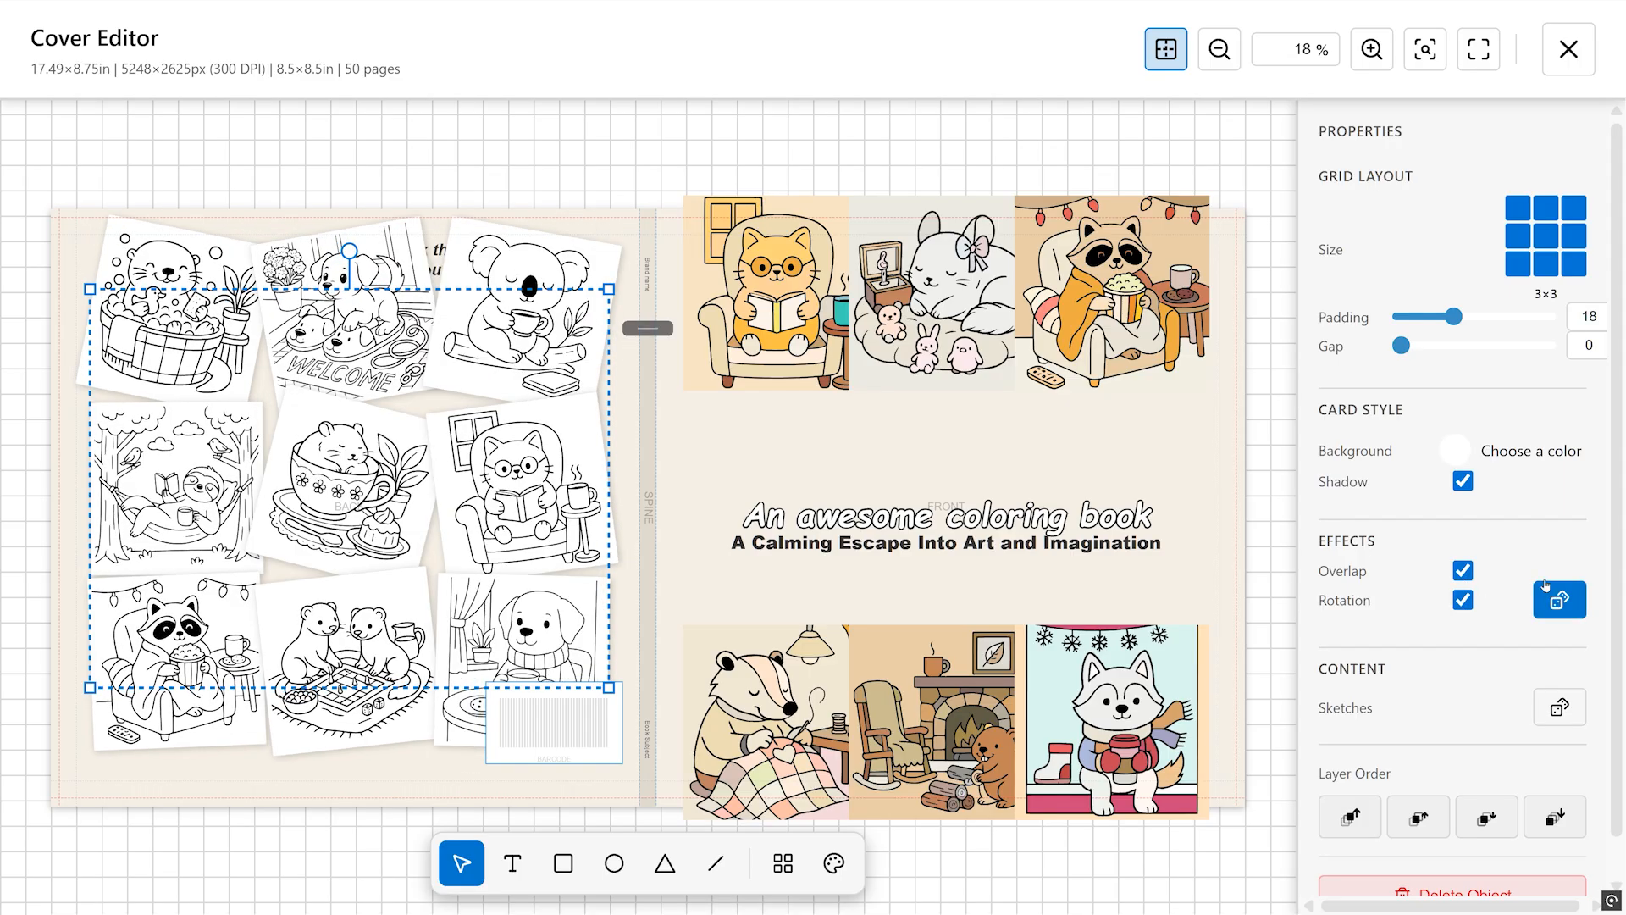
drag(1455, 322, 1431, 324)
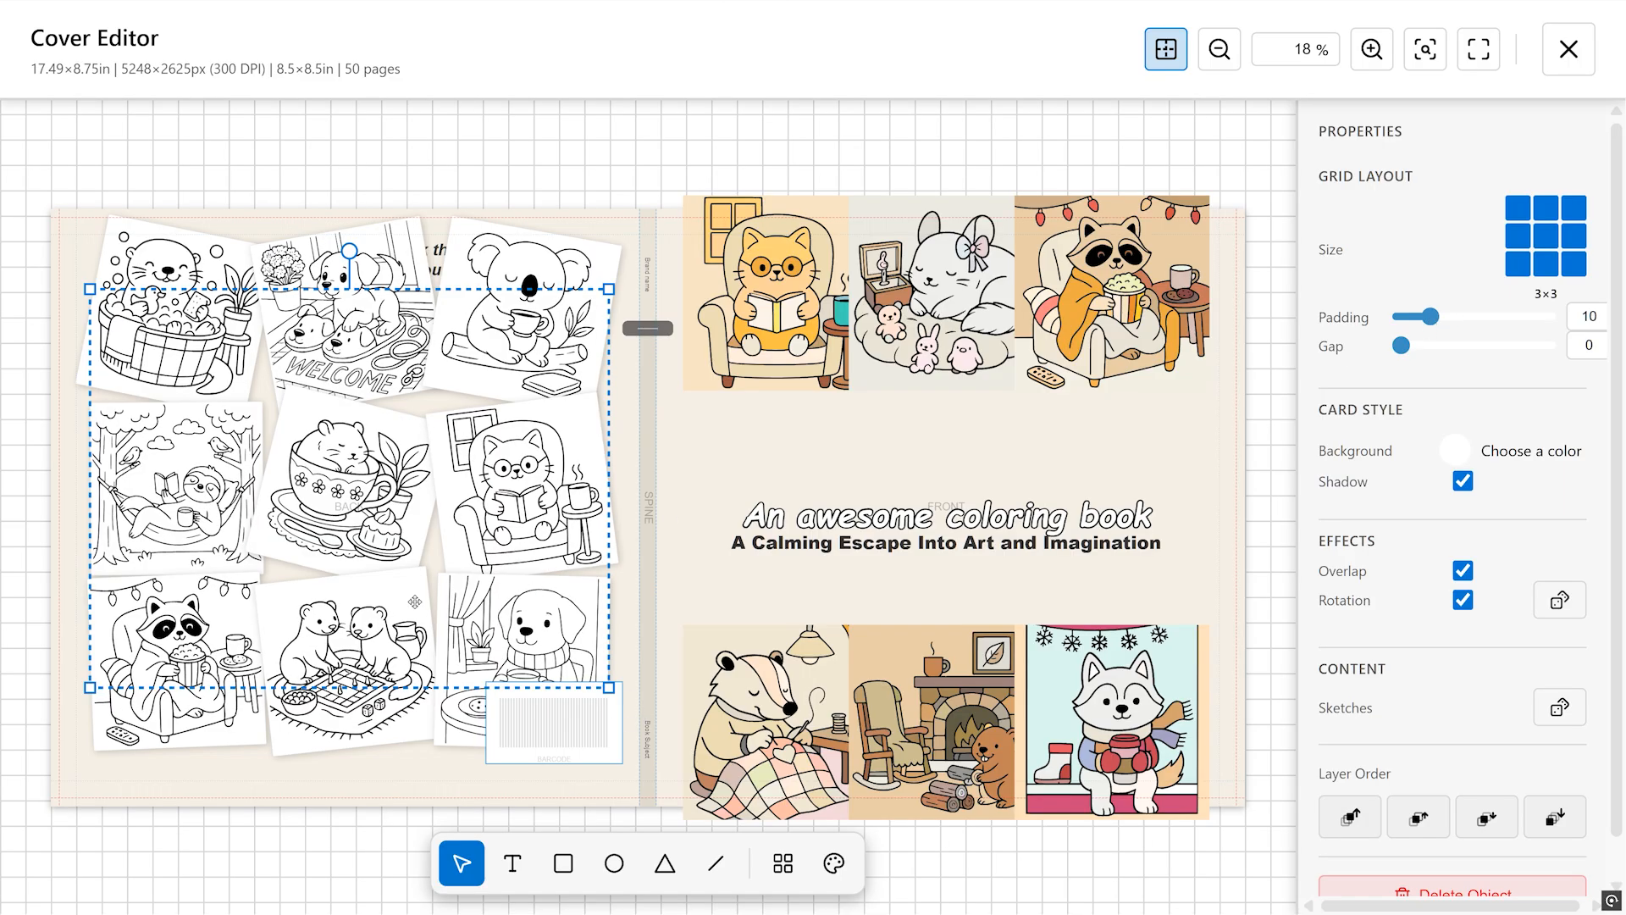
Step: Shrink the sketch grid to fit between the back cover's tagline and barcode, and fine-tune the spacing of its cards
mouse_move(89, 288)
mouse_down()
mouse_move(151, 355)
mouse_move(137, 345)
mouse_up()
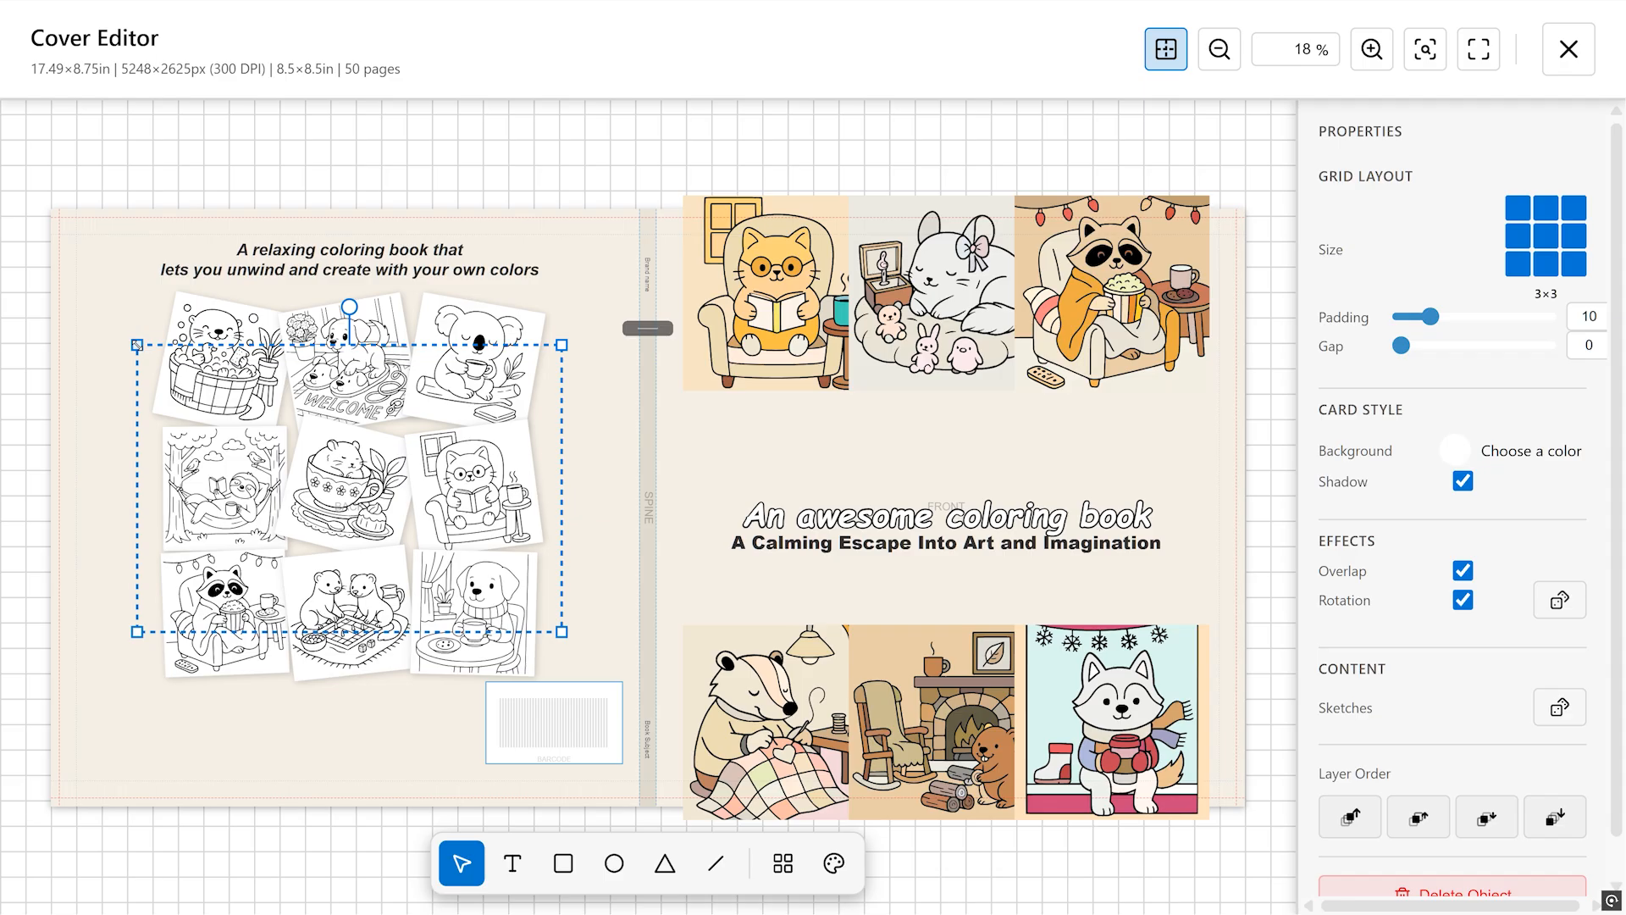
click(607, 134)
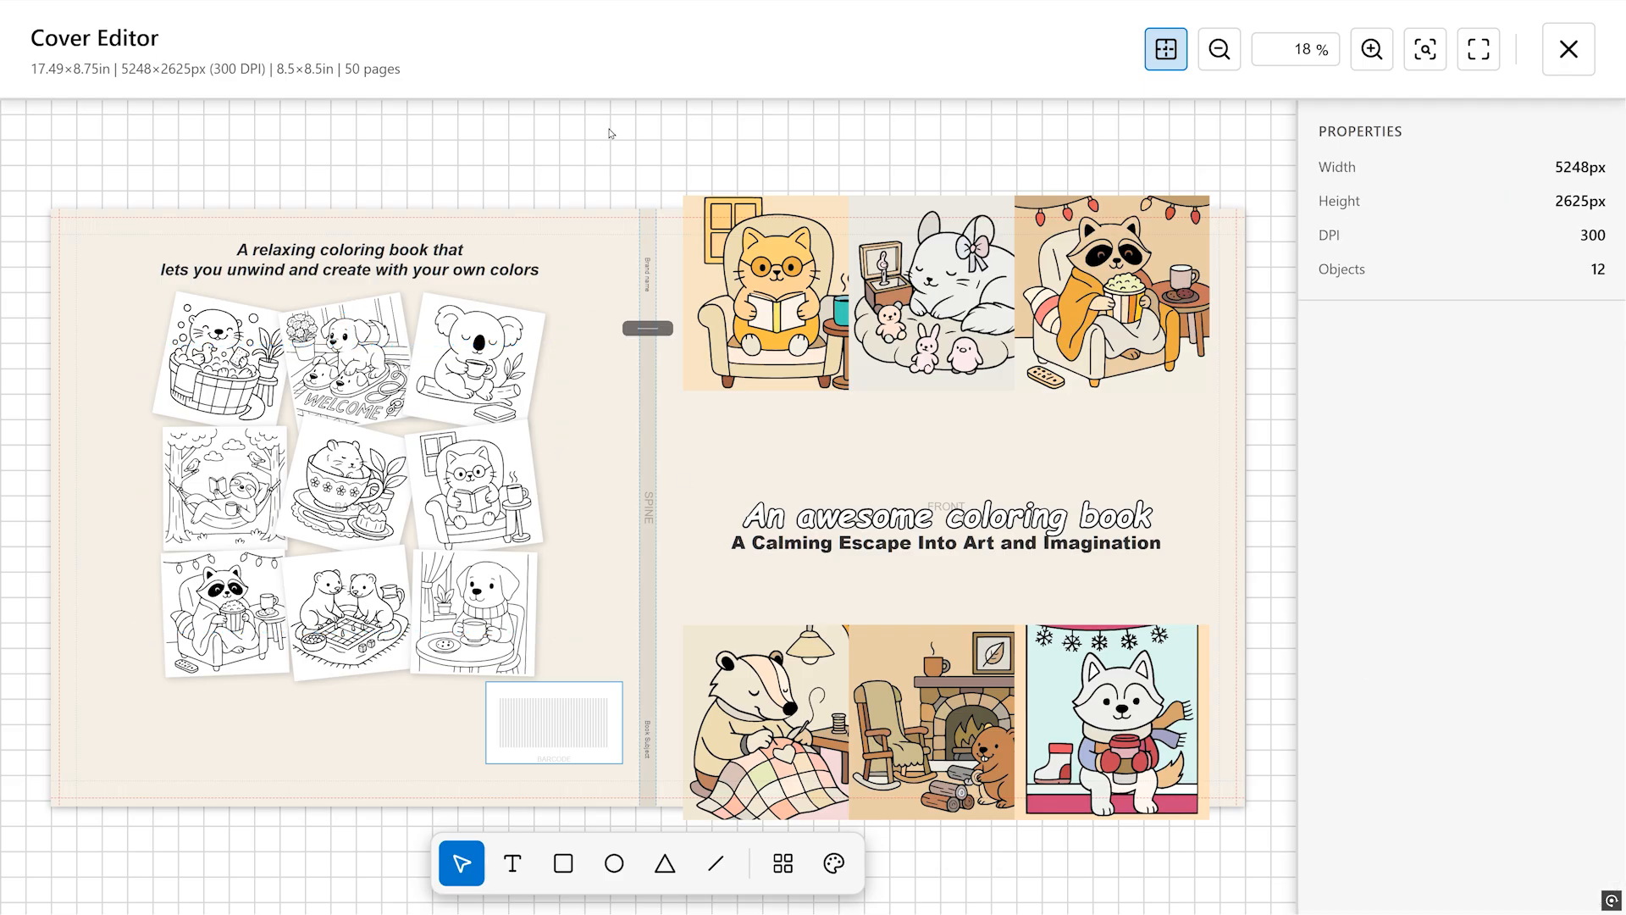
click(467, 422)
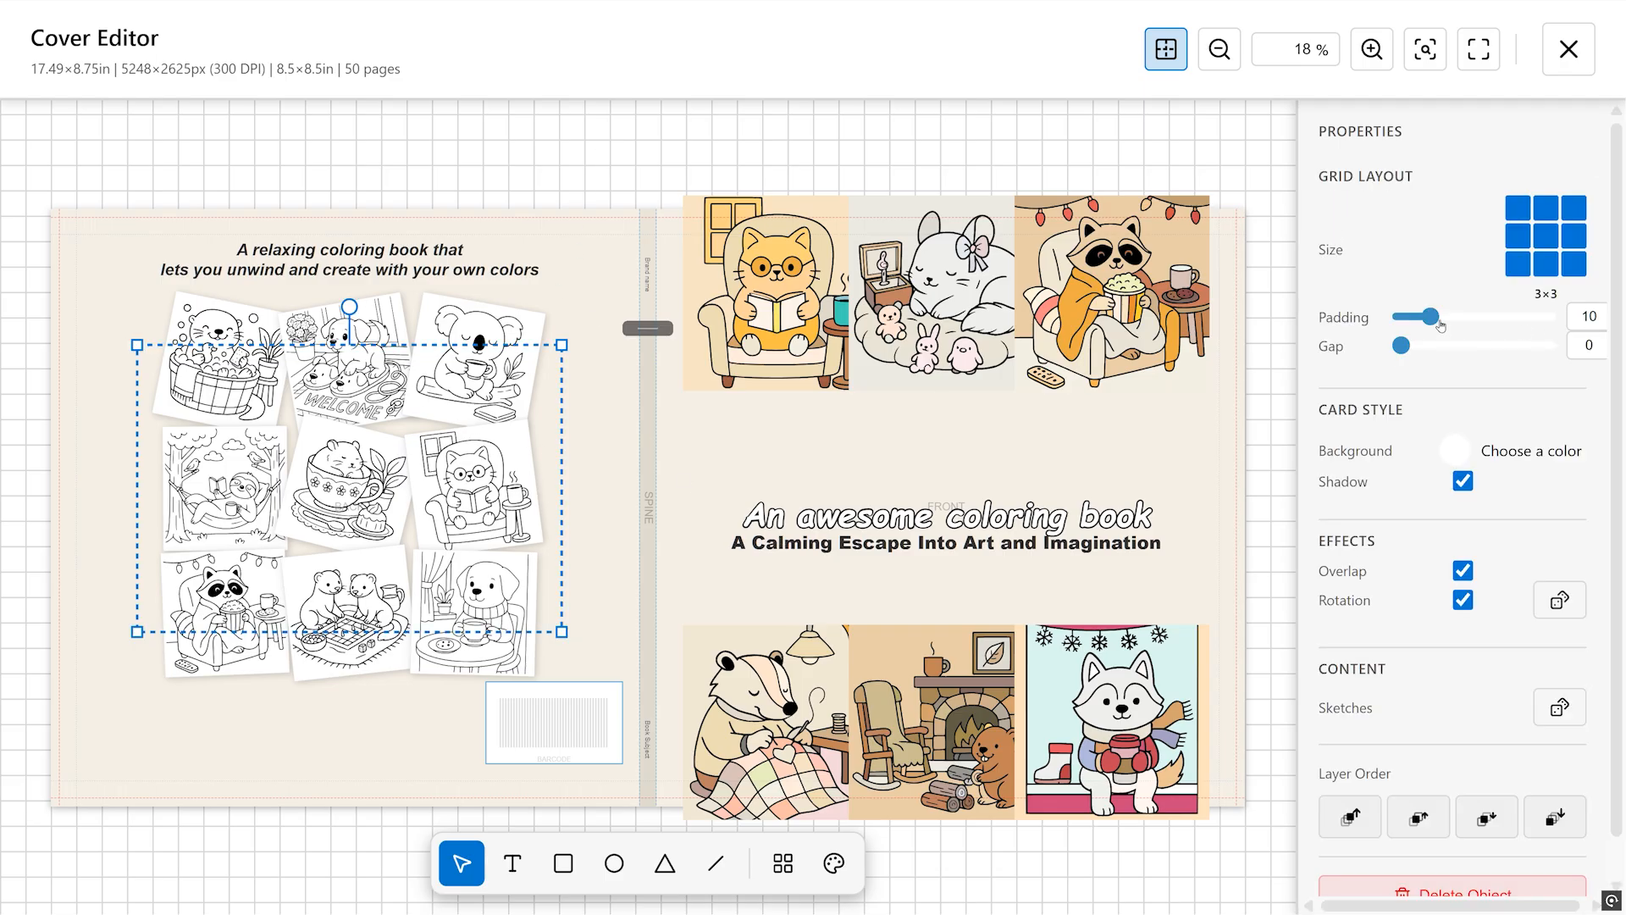
mouse_move(1440, 325)
mouse_down()
mouse_move(1466, 322)
mouse_move(1453, 349)
mouse_move(1416, 349)
mouse_move(1448, 347)
mouse_up()
click(702, 164)
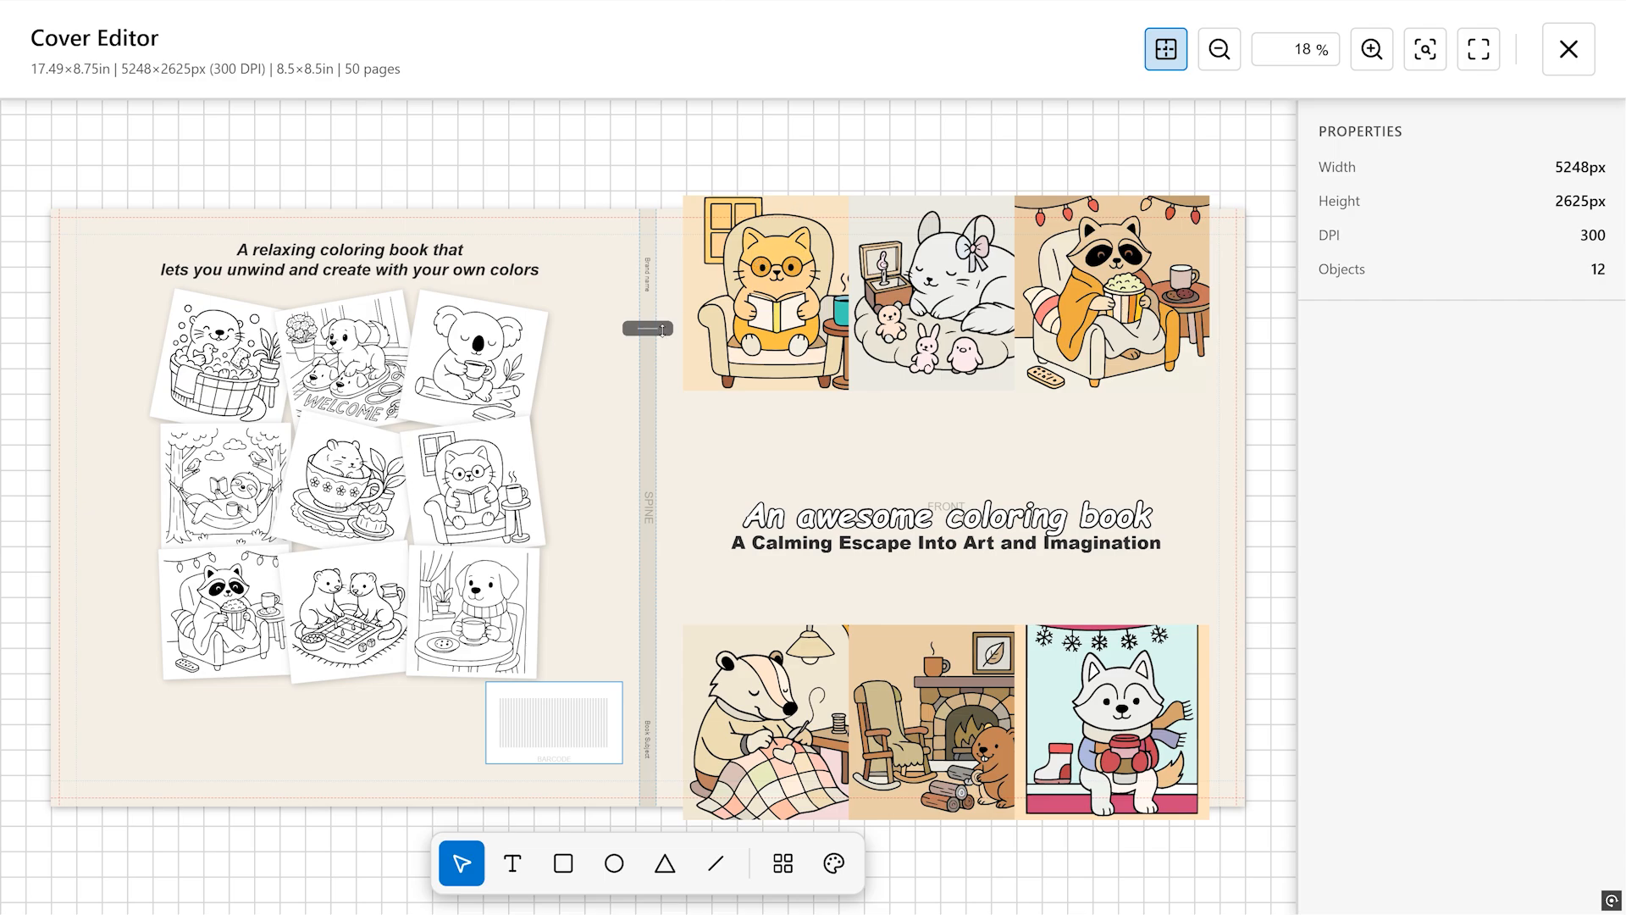
Step: Try a yellow cover palette with a coral spine header, and replace it with the pale cream palette with a light yellow spine header
click(594, 227)
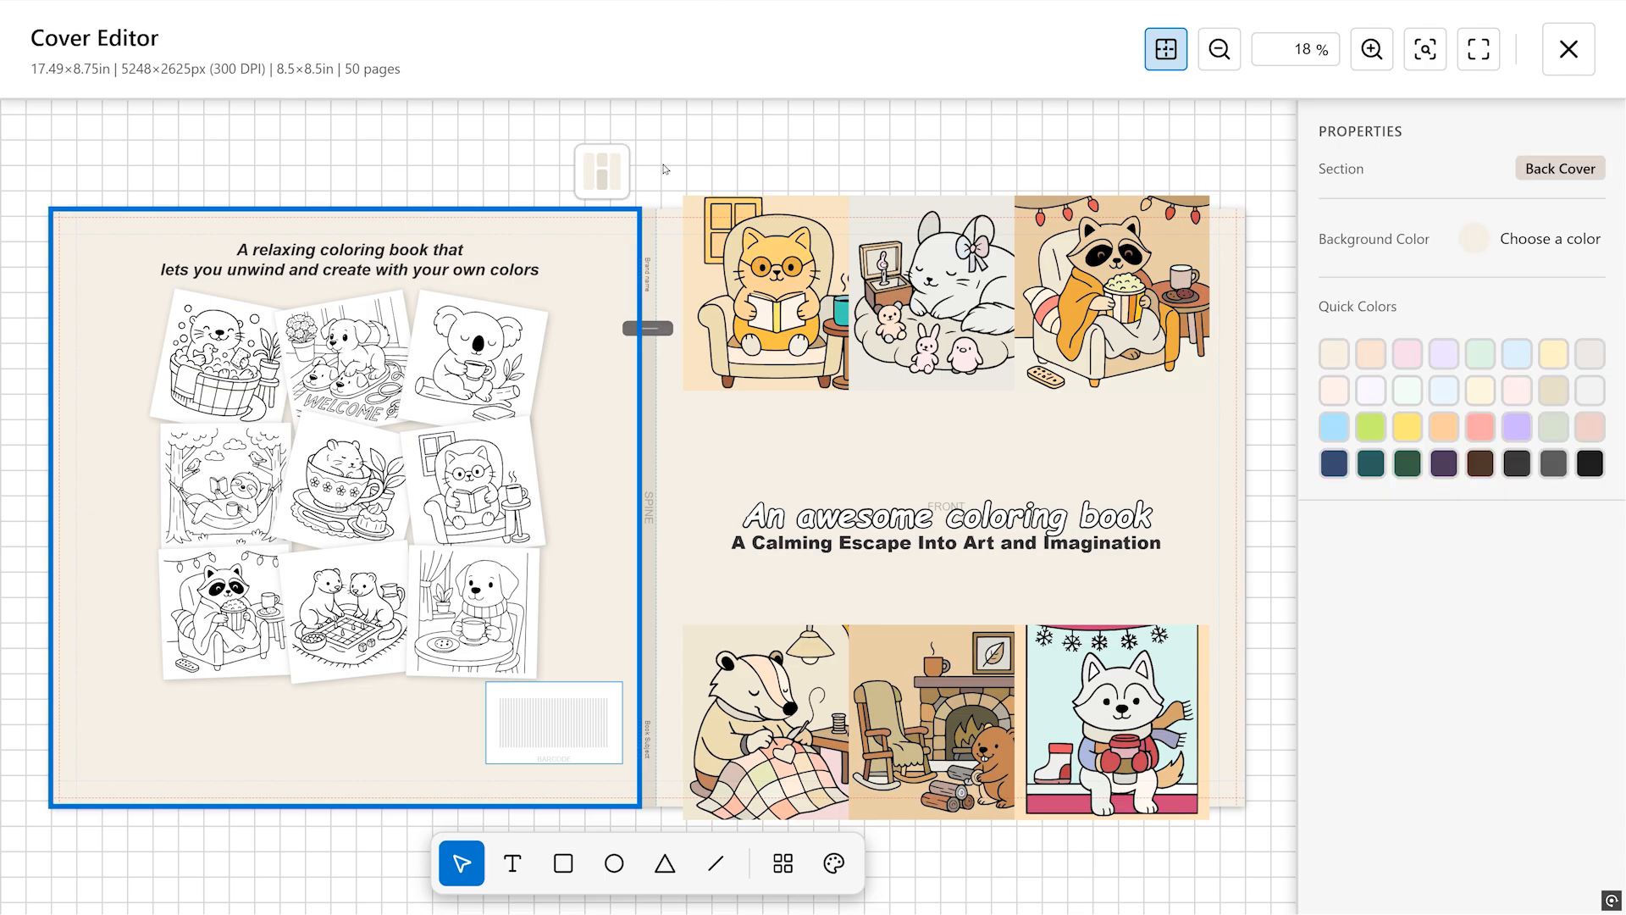
click(584, 156)
click(549, 333)
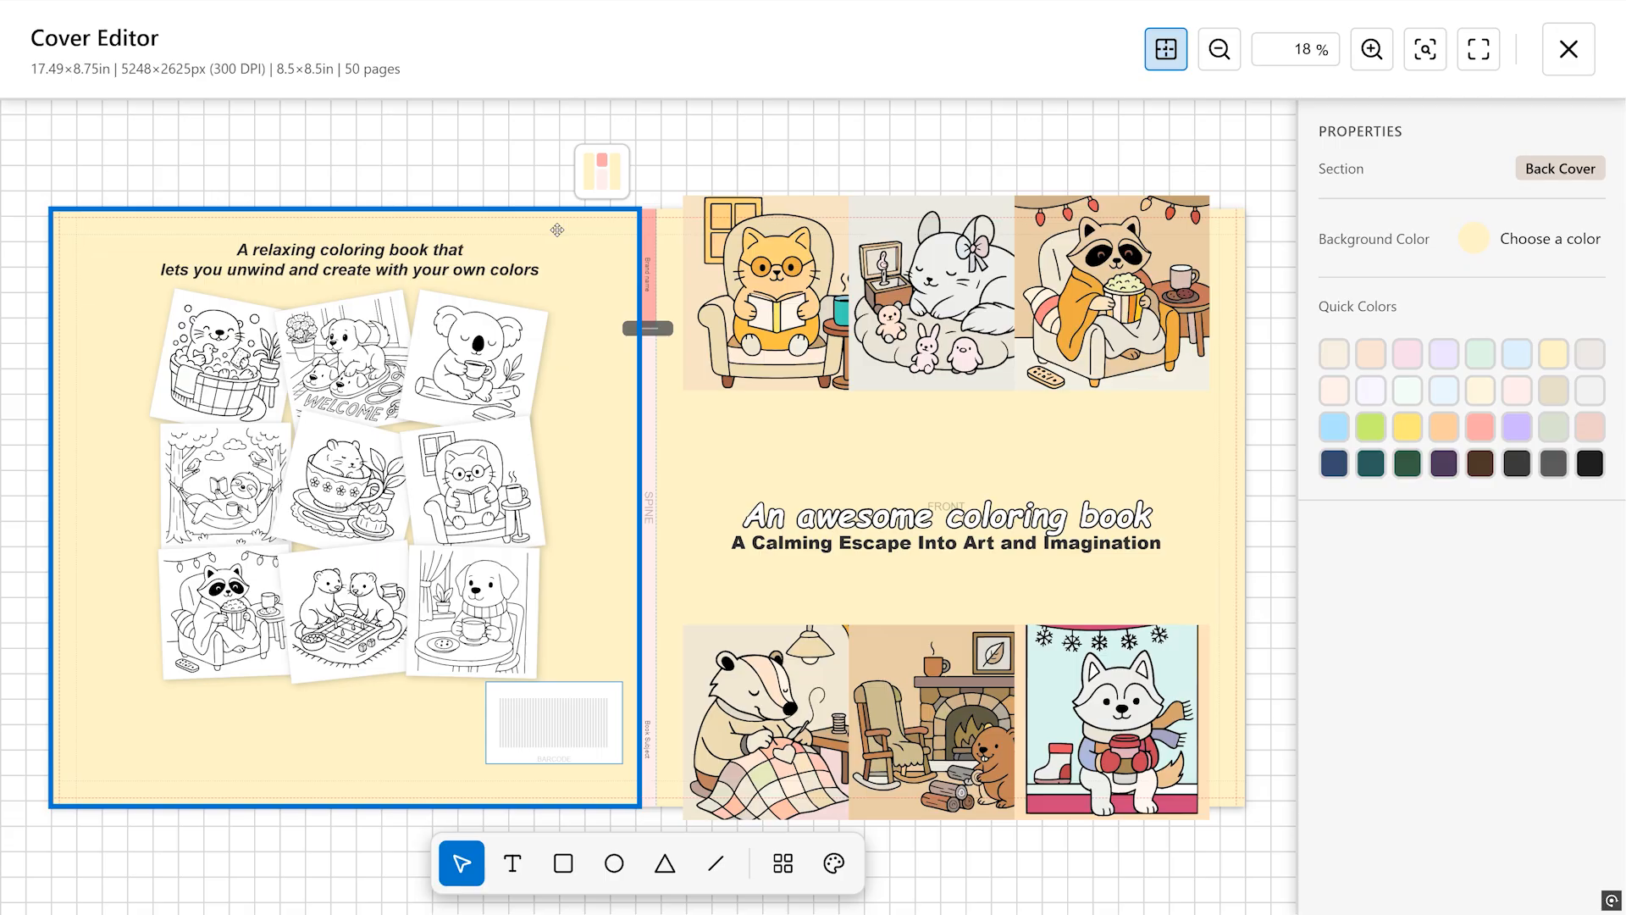
click(590, 184)
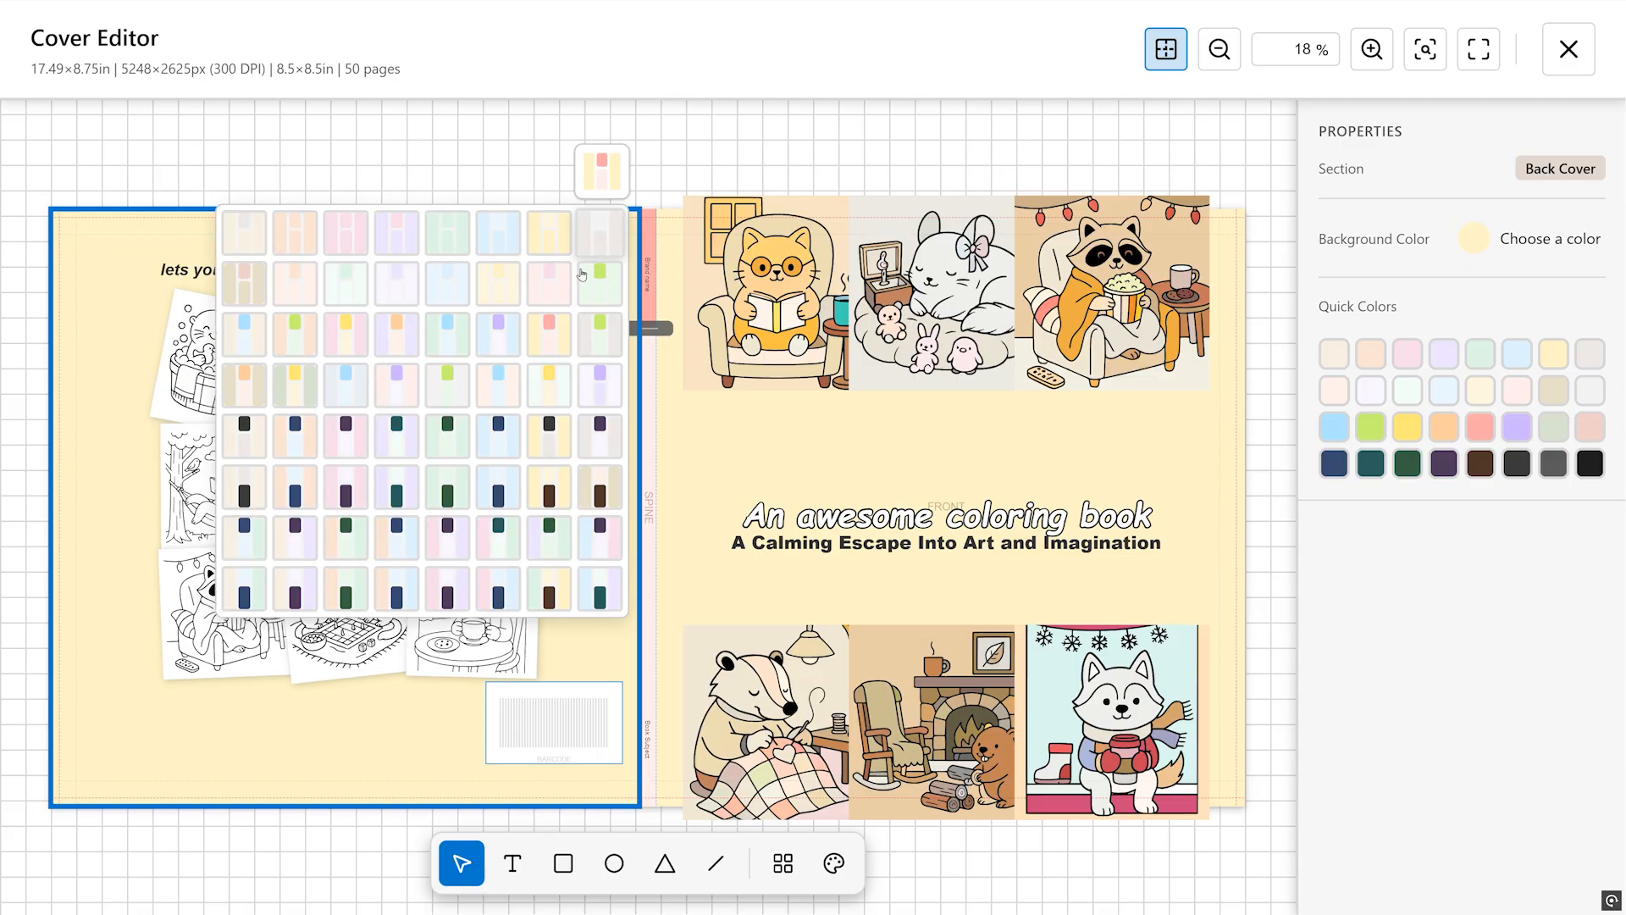
click(500, 286)
click(772, 150)
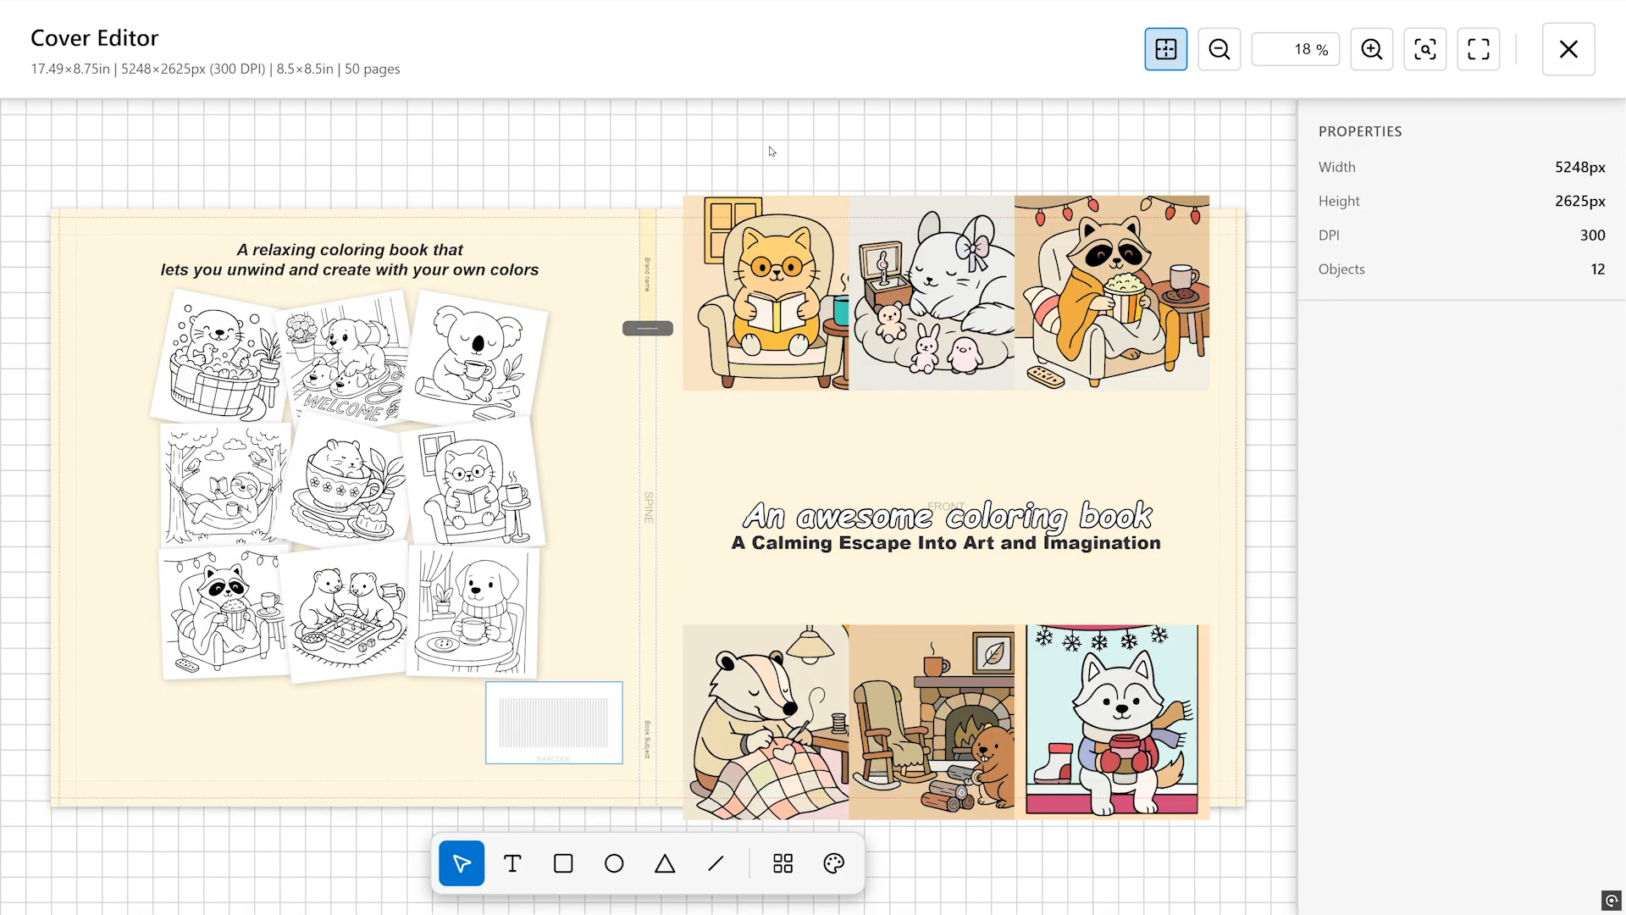
Step: Color the spine header coral pink and the spine body very pale lavender, trying beige and lime green on the body first
click(649, 237)
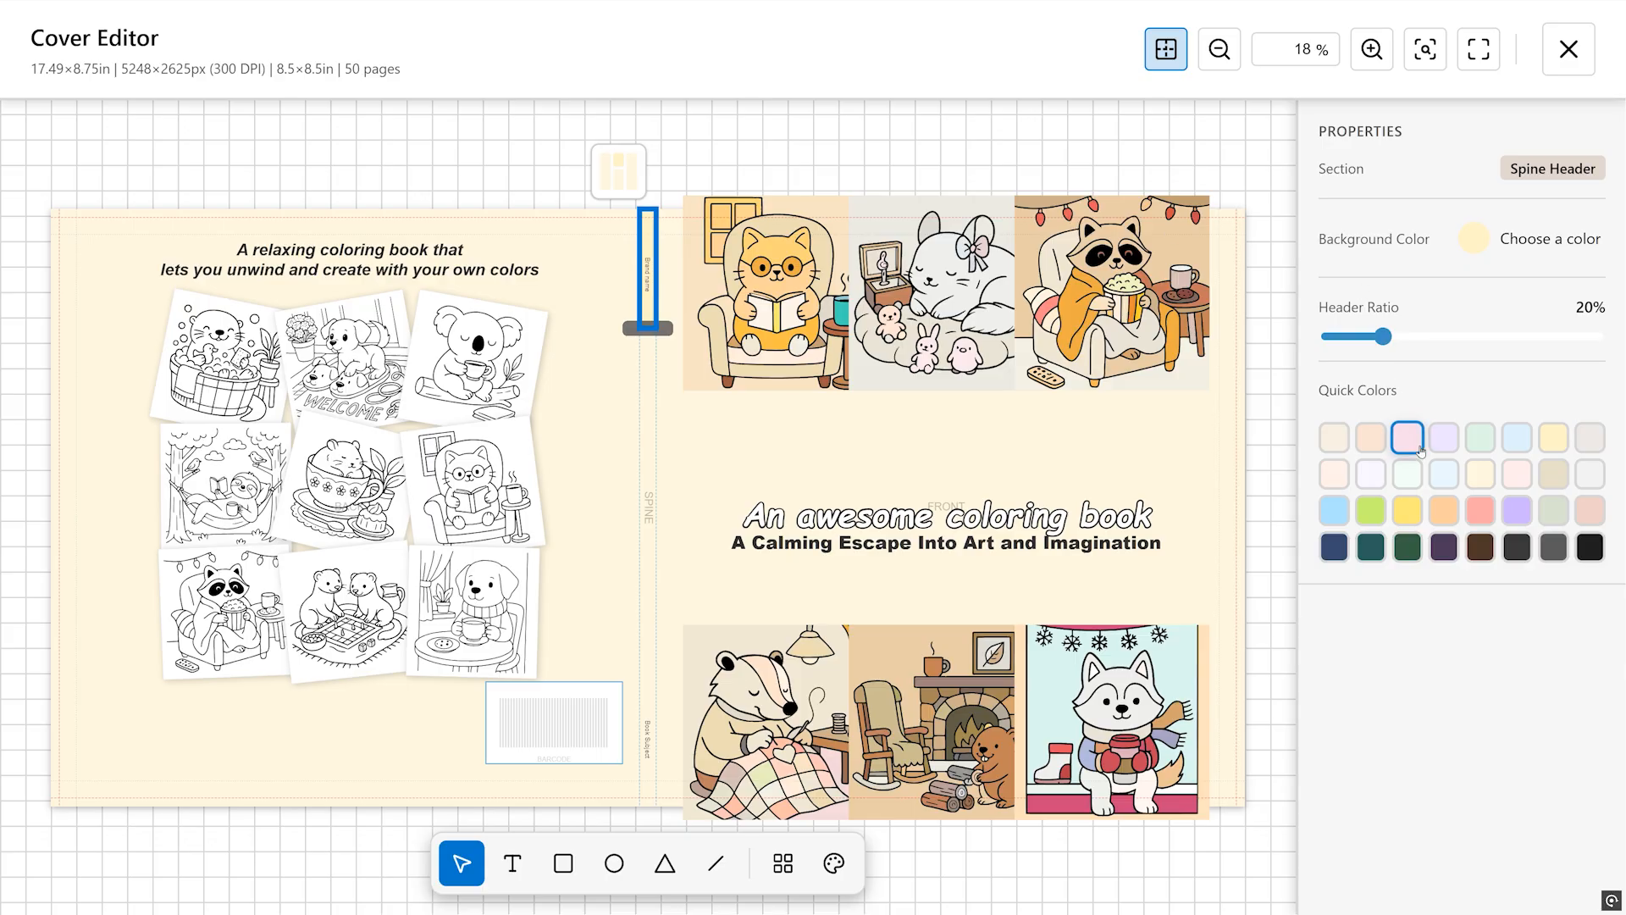
click(1478, 511)
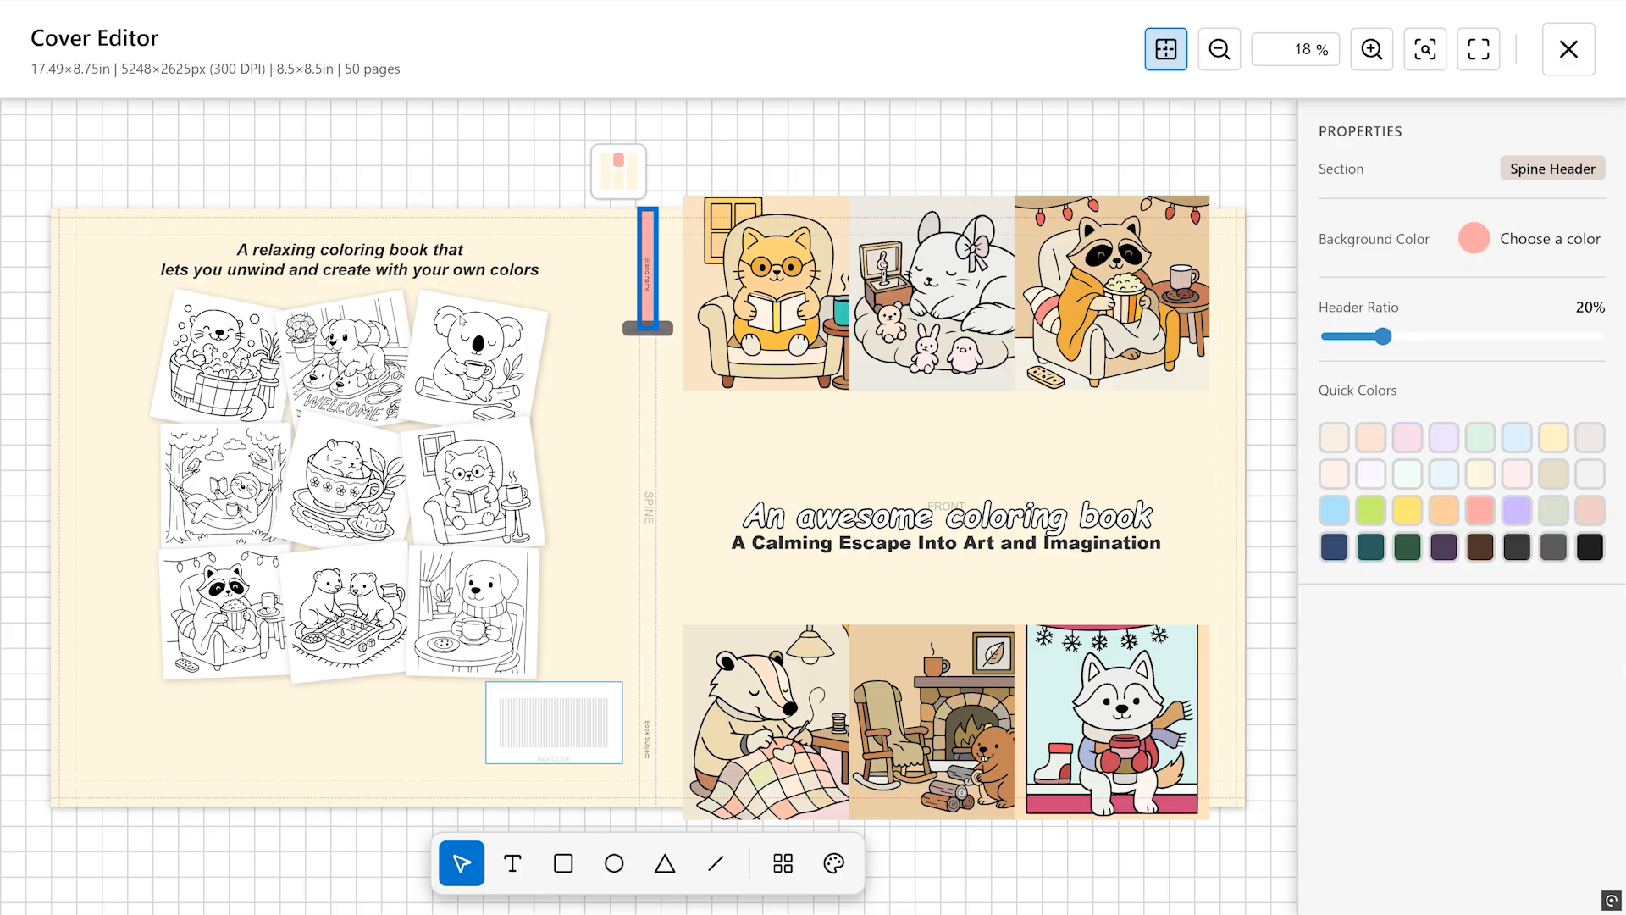
click(649, 400)
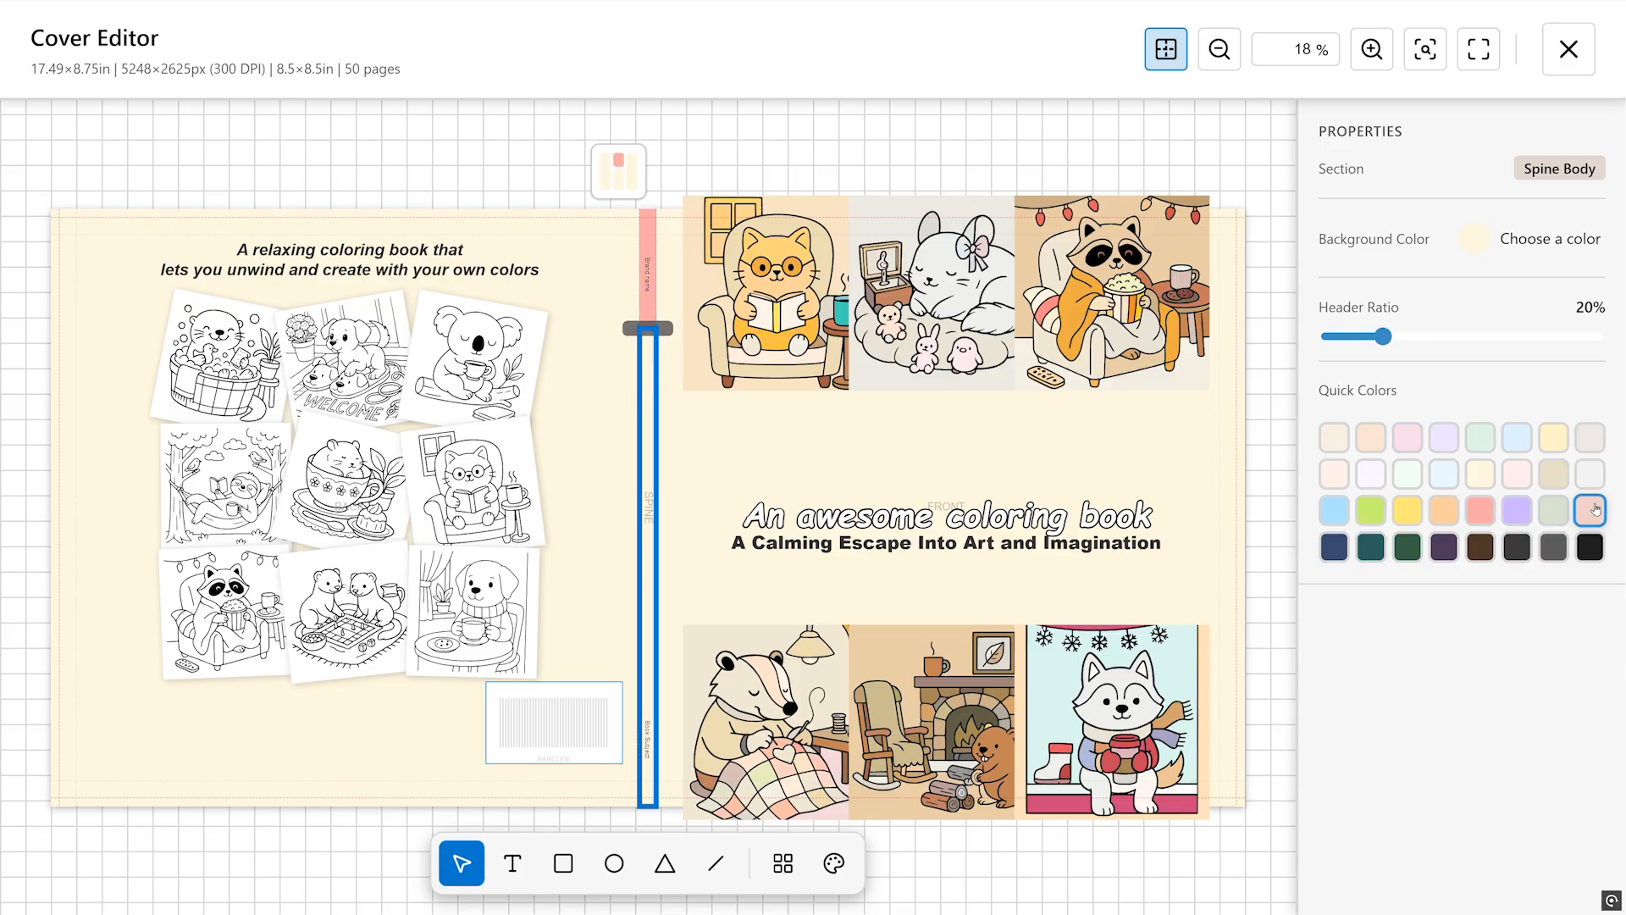
click(1554, 473)
click(730, 167)
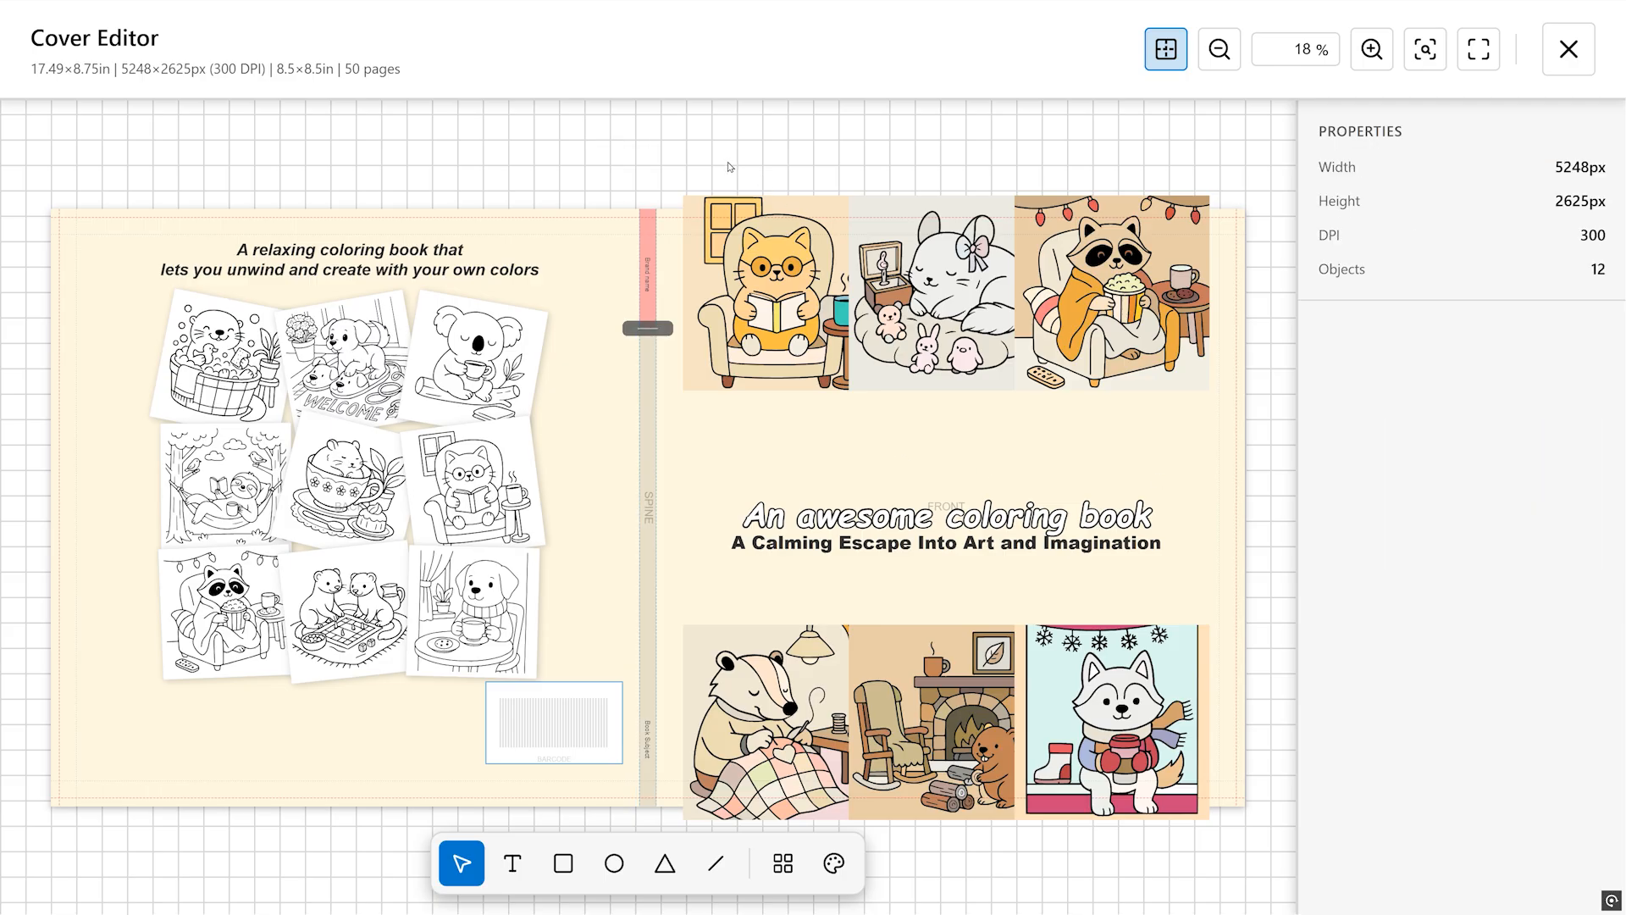
click(655, 373)
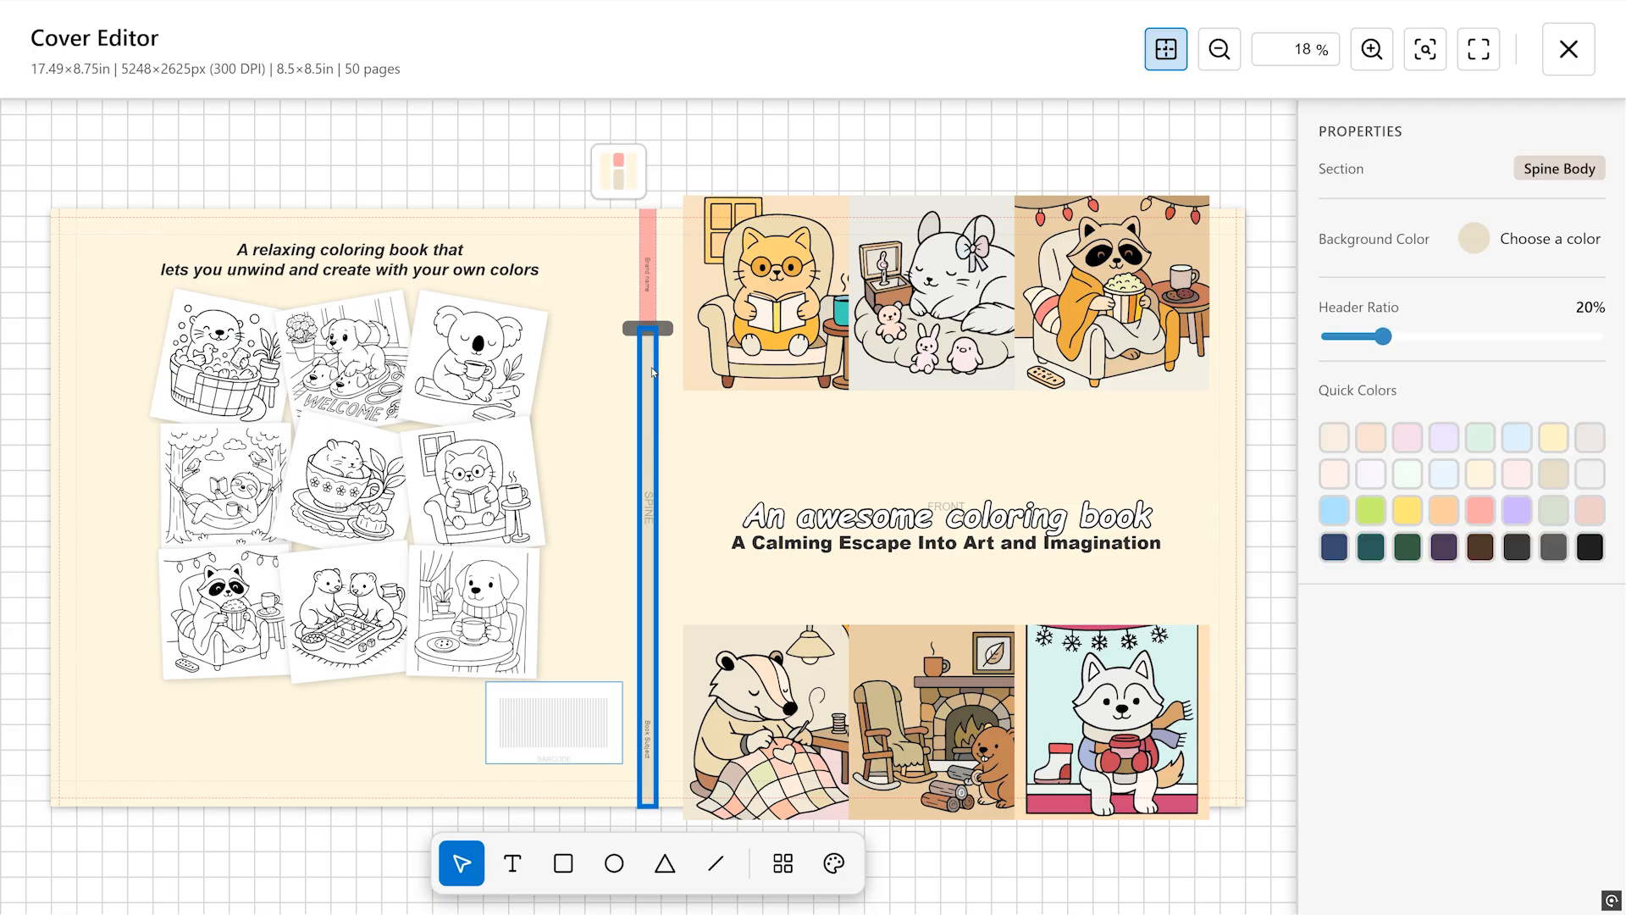
click(1373, 510)
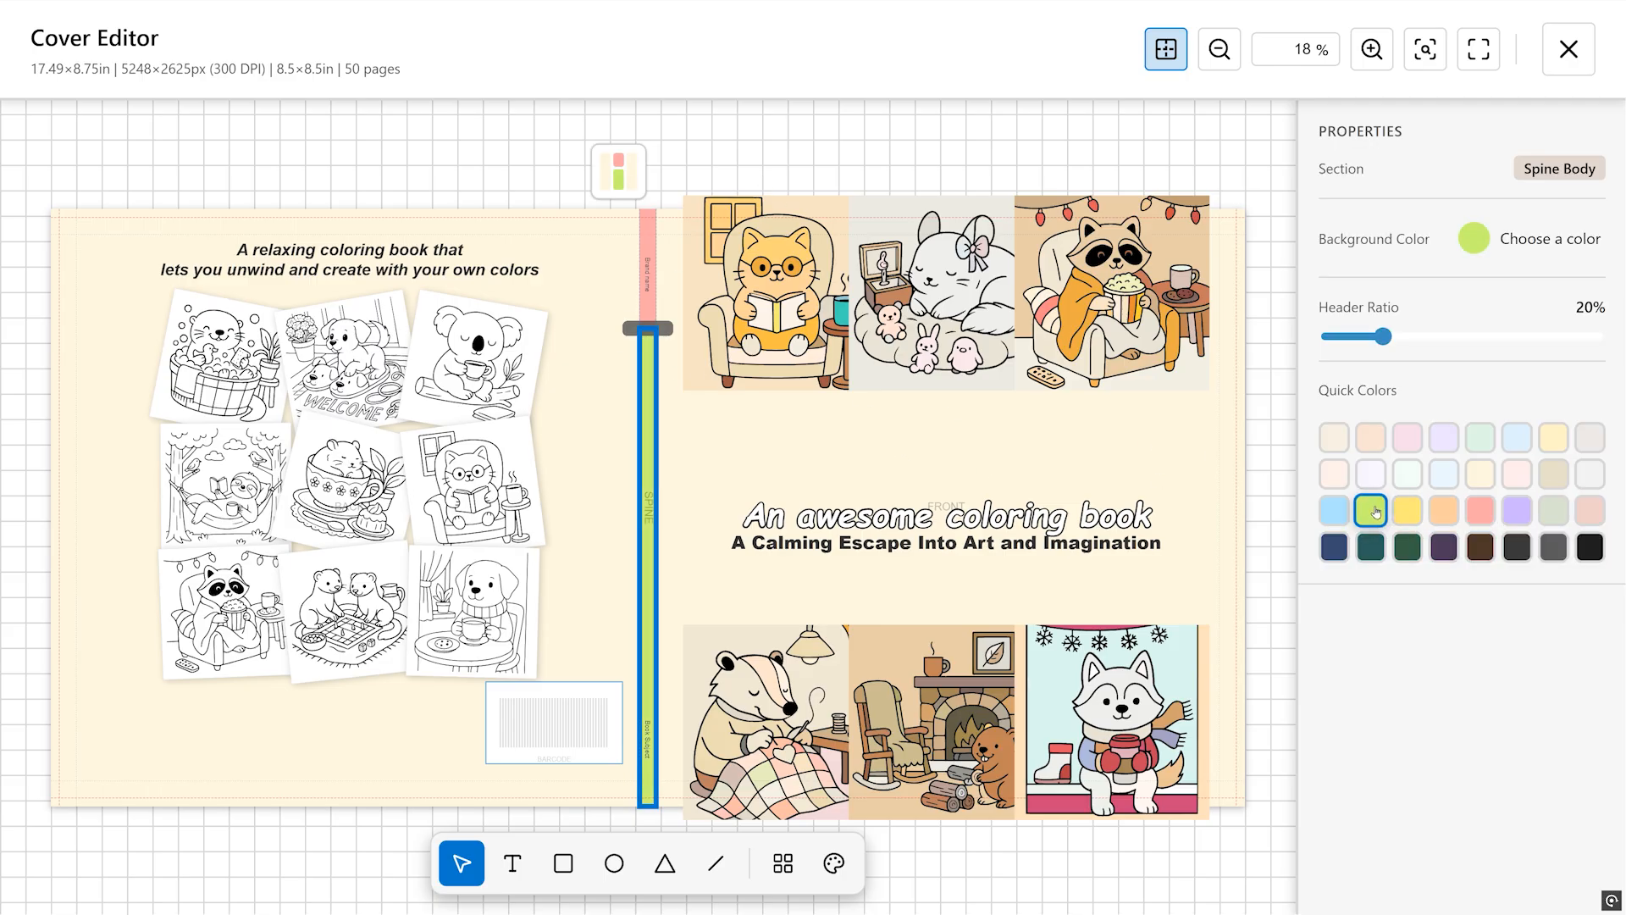
click(1371, 473)
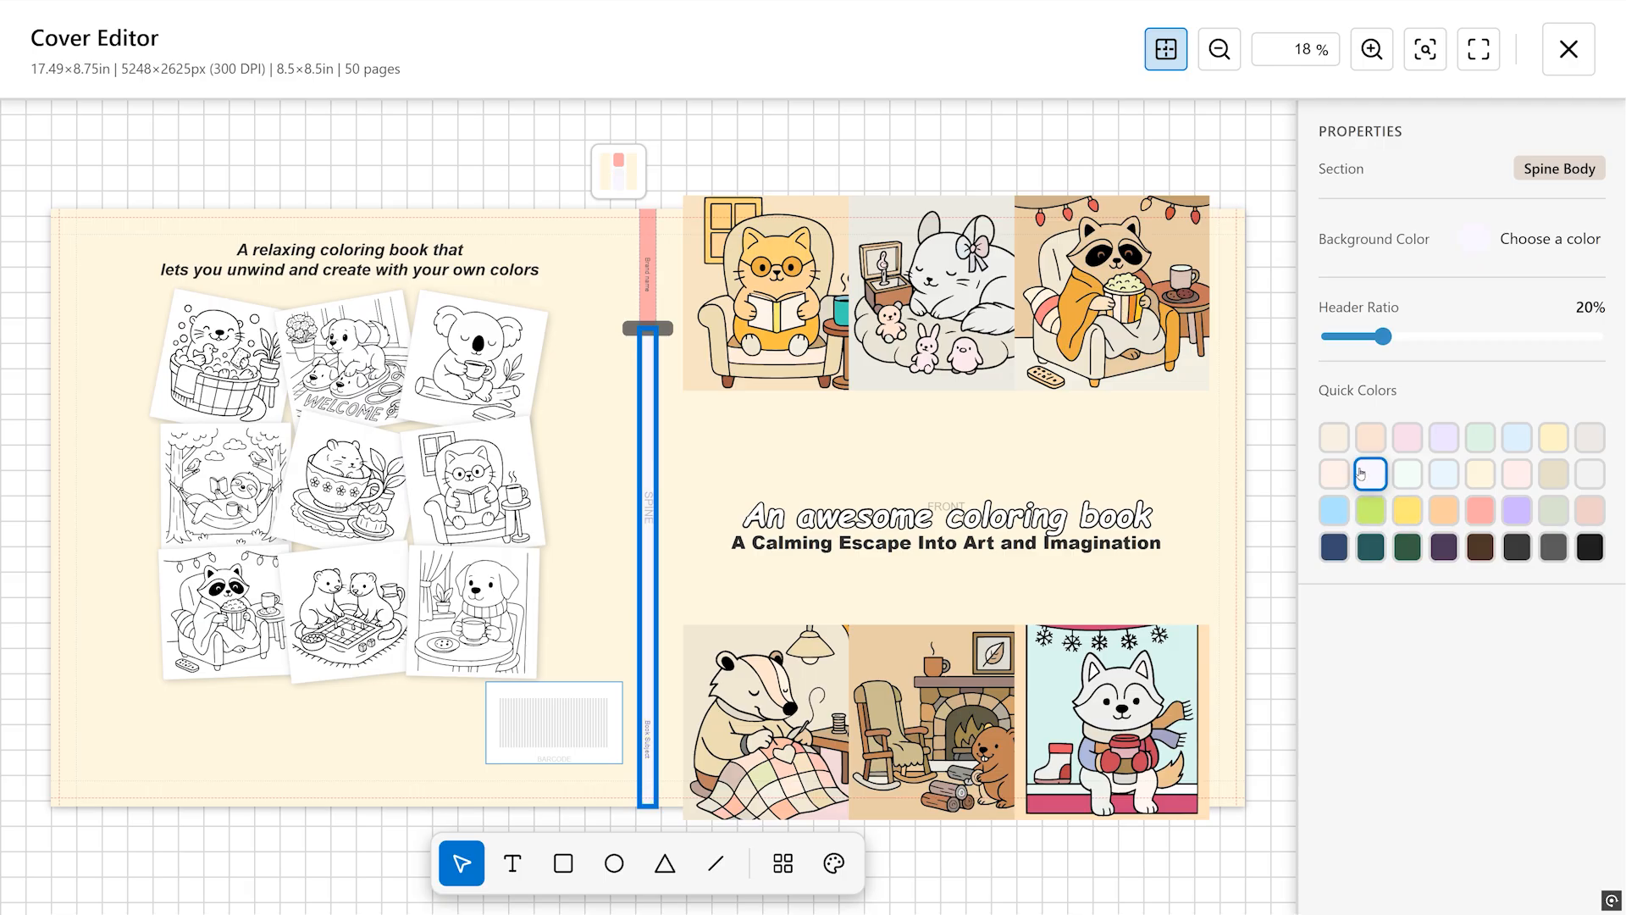
click(876, 158)
Step: Delete the husky and beaver pictures from the front cover's lower row
click(788, 245)
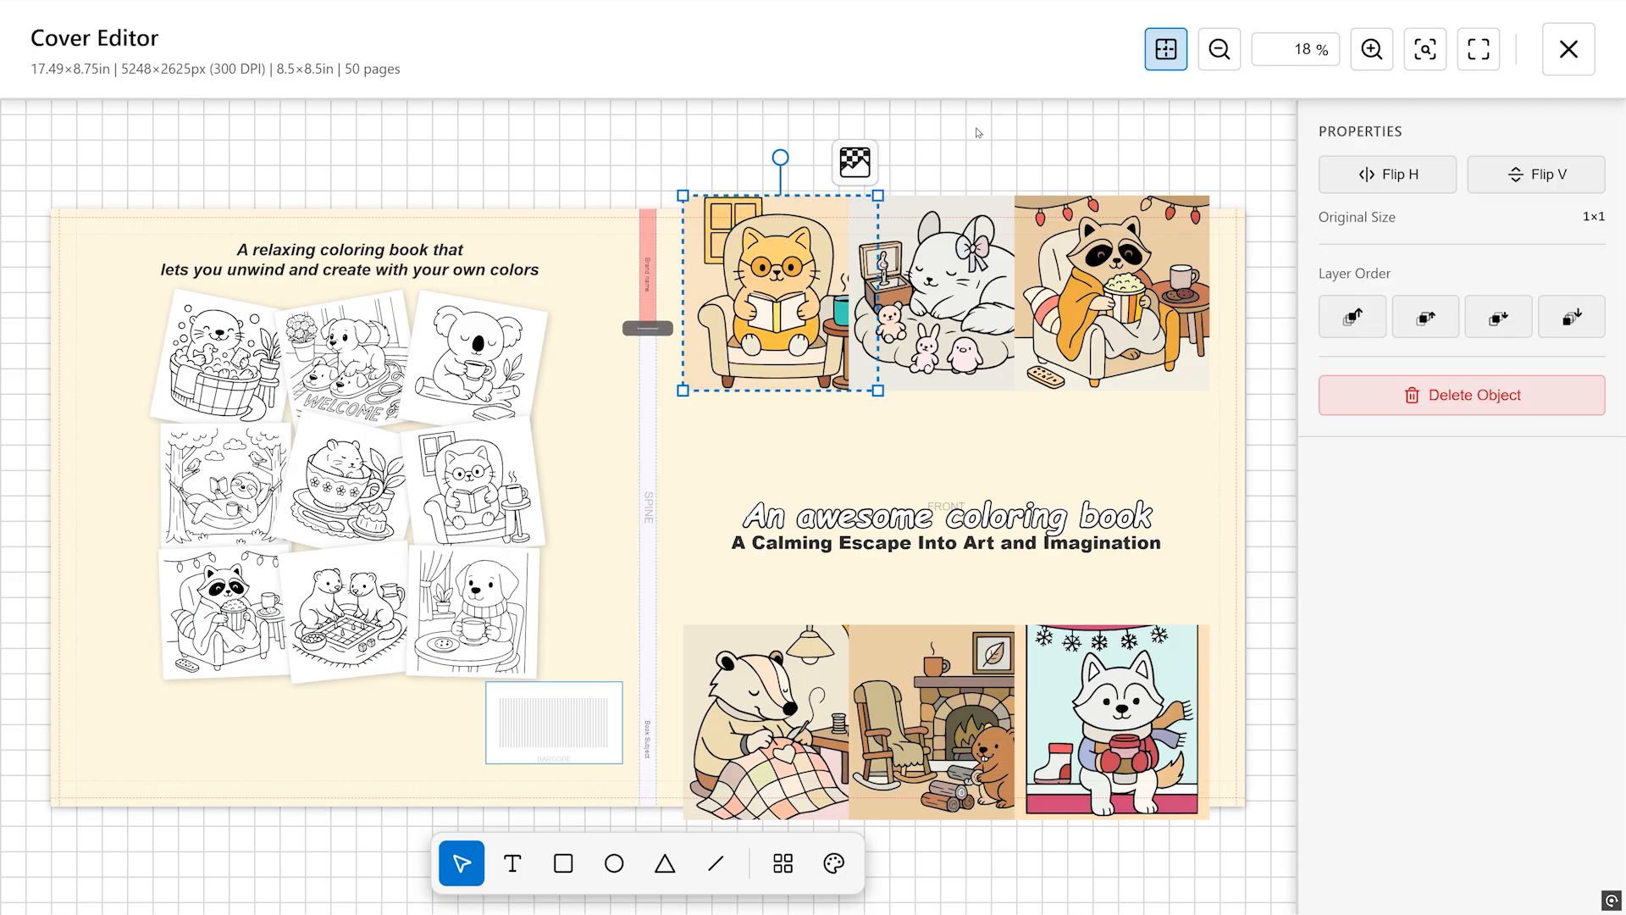
click(1100, 704)
key(Delete)
click(987, 702)
key(Delete)
Step: Add the crow and kangaroo colored artworks to the lower part of the front cover
click(833, 863)
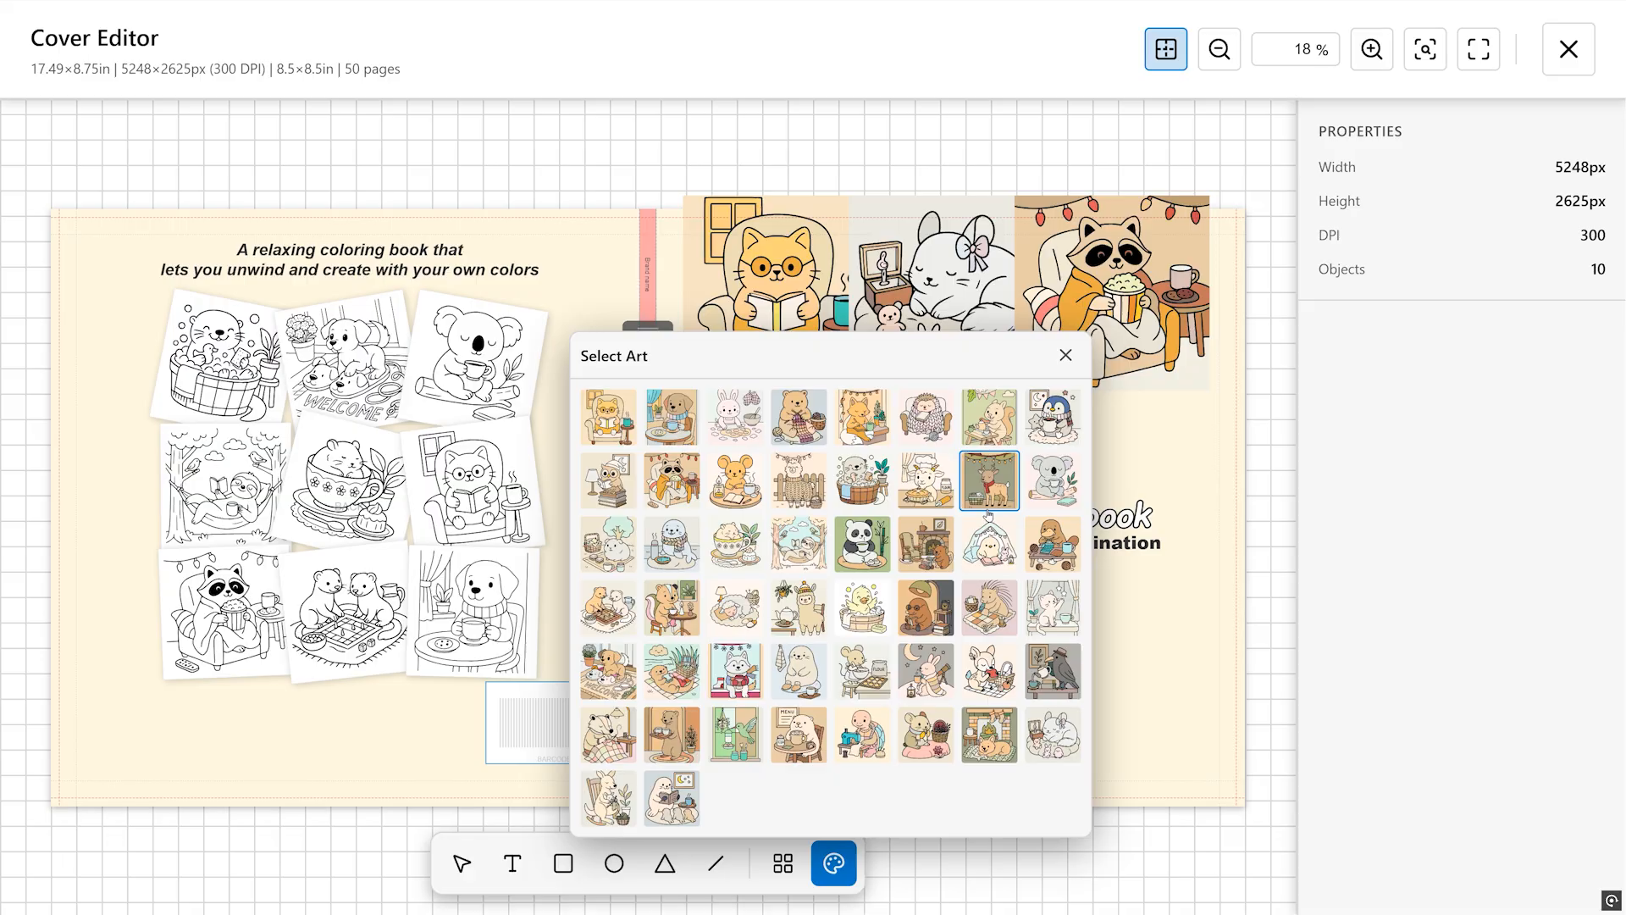
click(1052, 677)
click(833, 863)
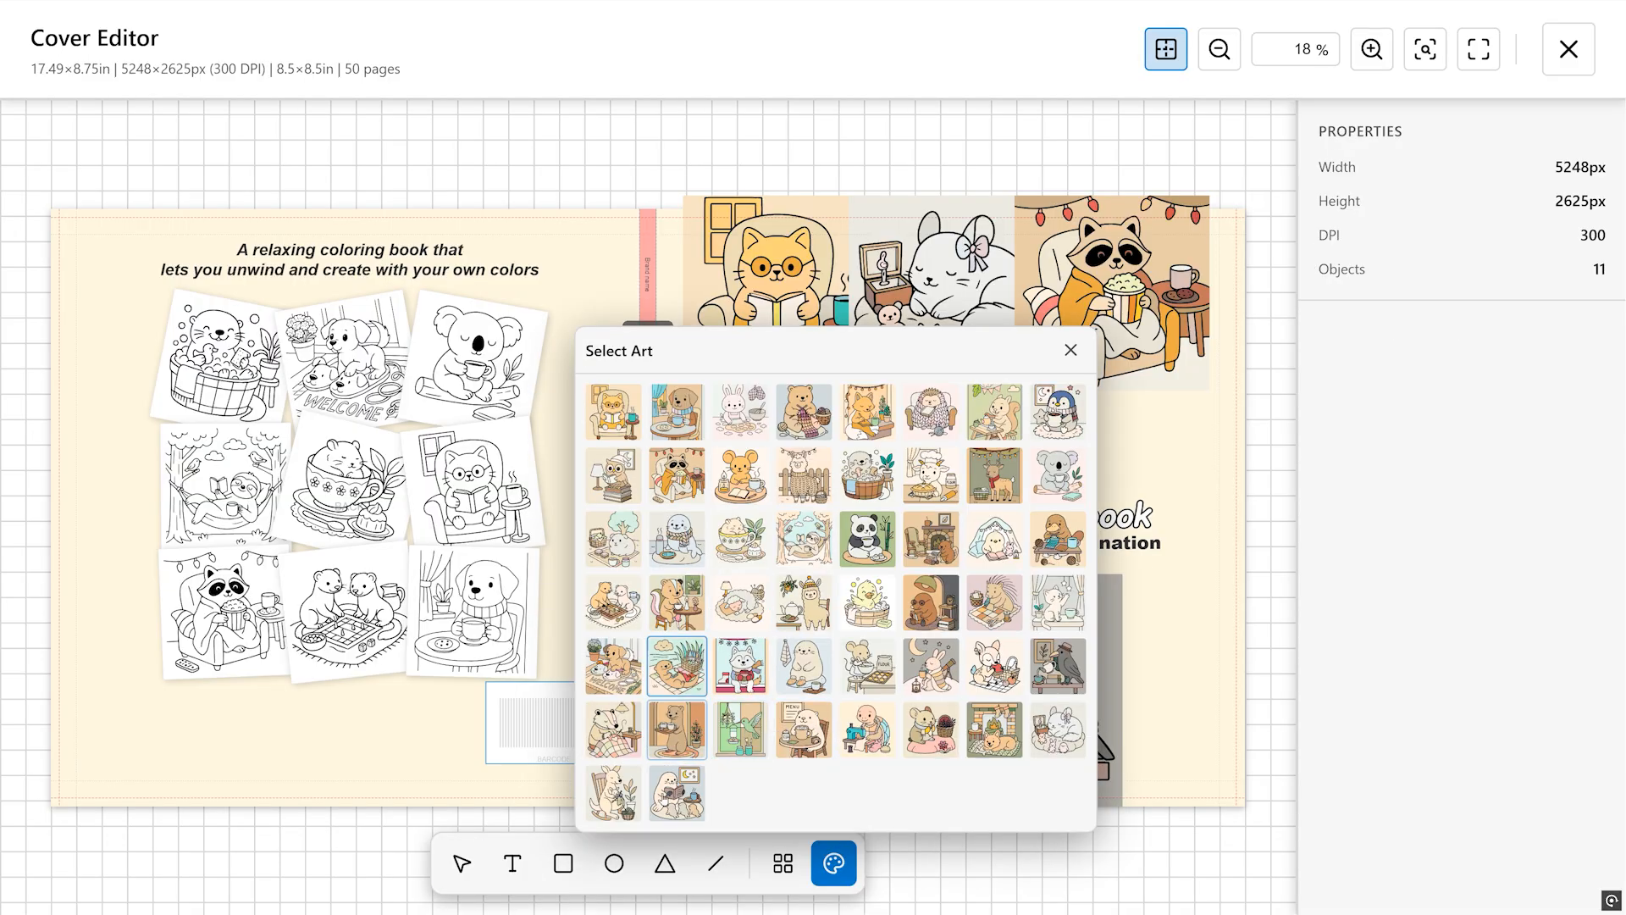
click(622, 787)
click(1079, 669)
Step: Mask out the cat picture's background and window panes, and move the picture down inside the front cover
click(787, 297)
click(854, 162)
click(1093, 280)
click(597, 207)
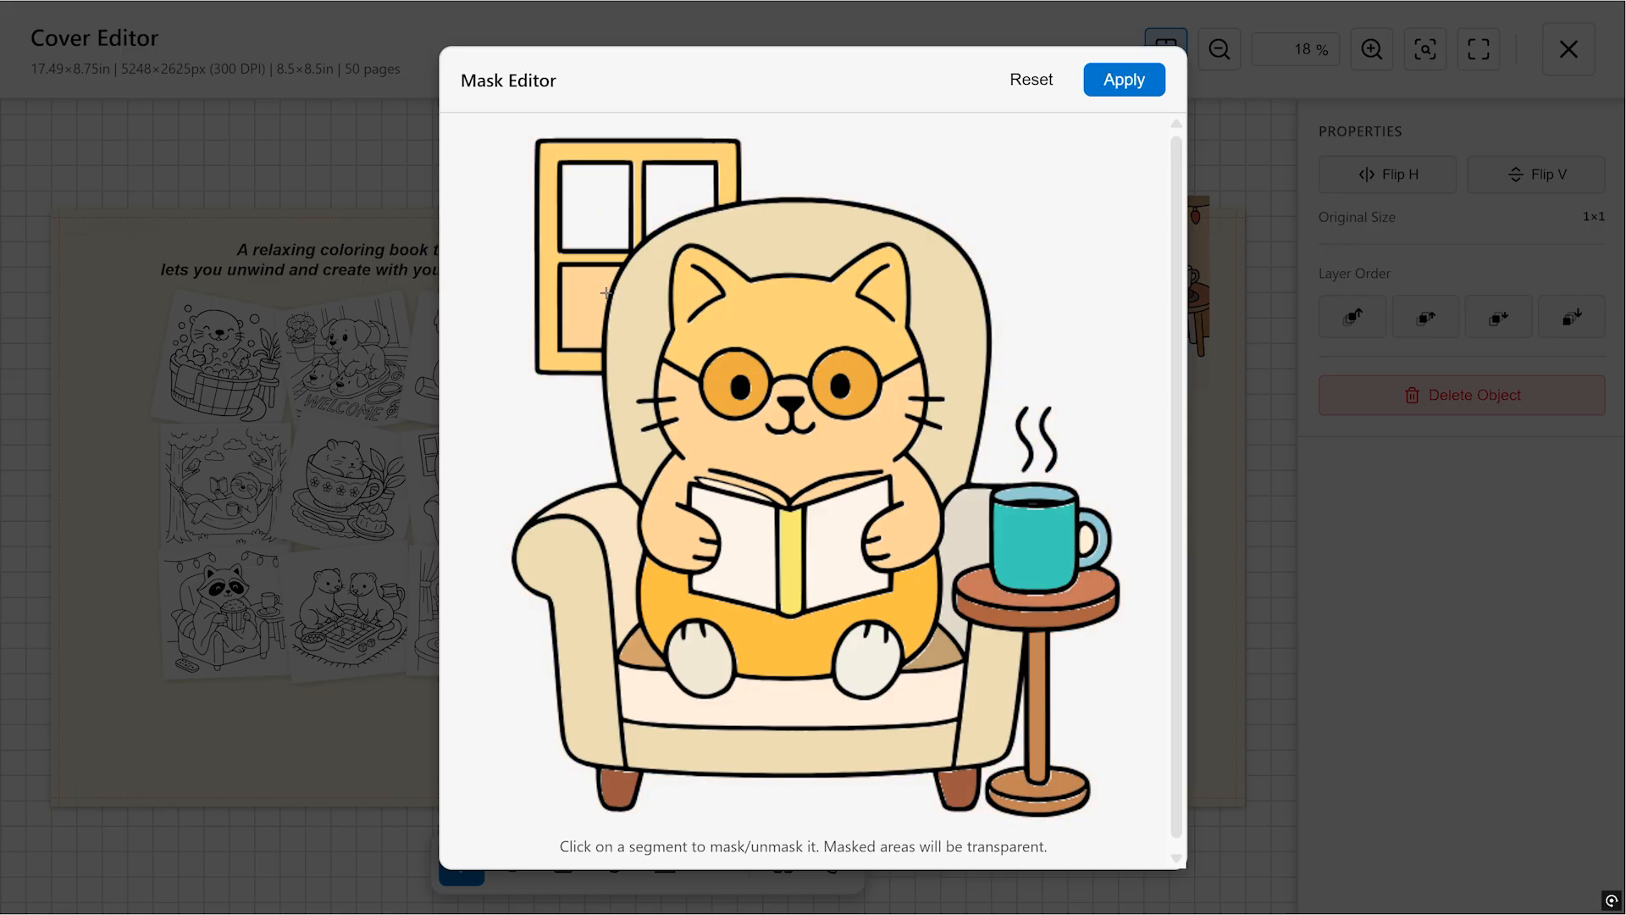
click(1126, 77)
drag(802, 333, 802, 378)
Step: Mask out the bunny picture's background, lower it onto the front cover and straighten its rotation
click(1007, 240)
drag(946, 156, 883, 173)
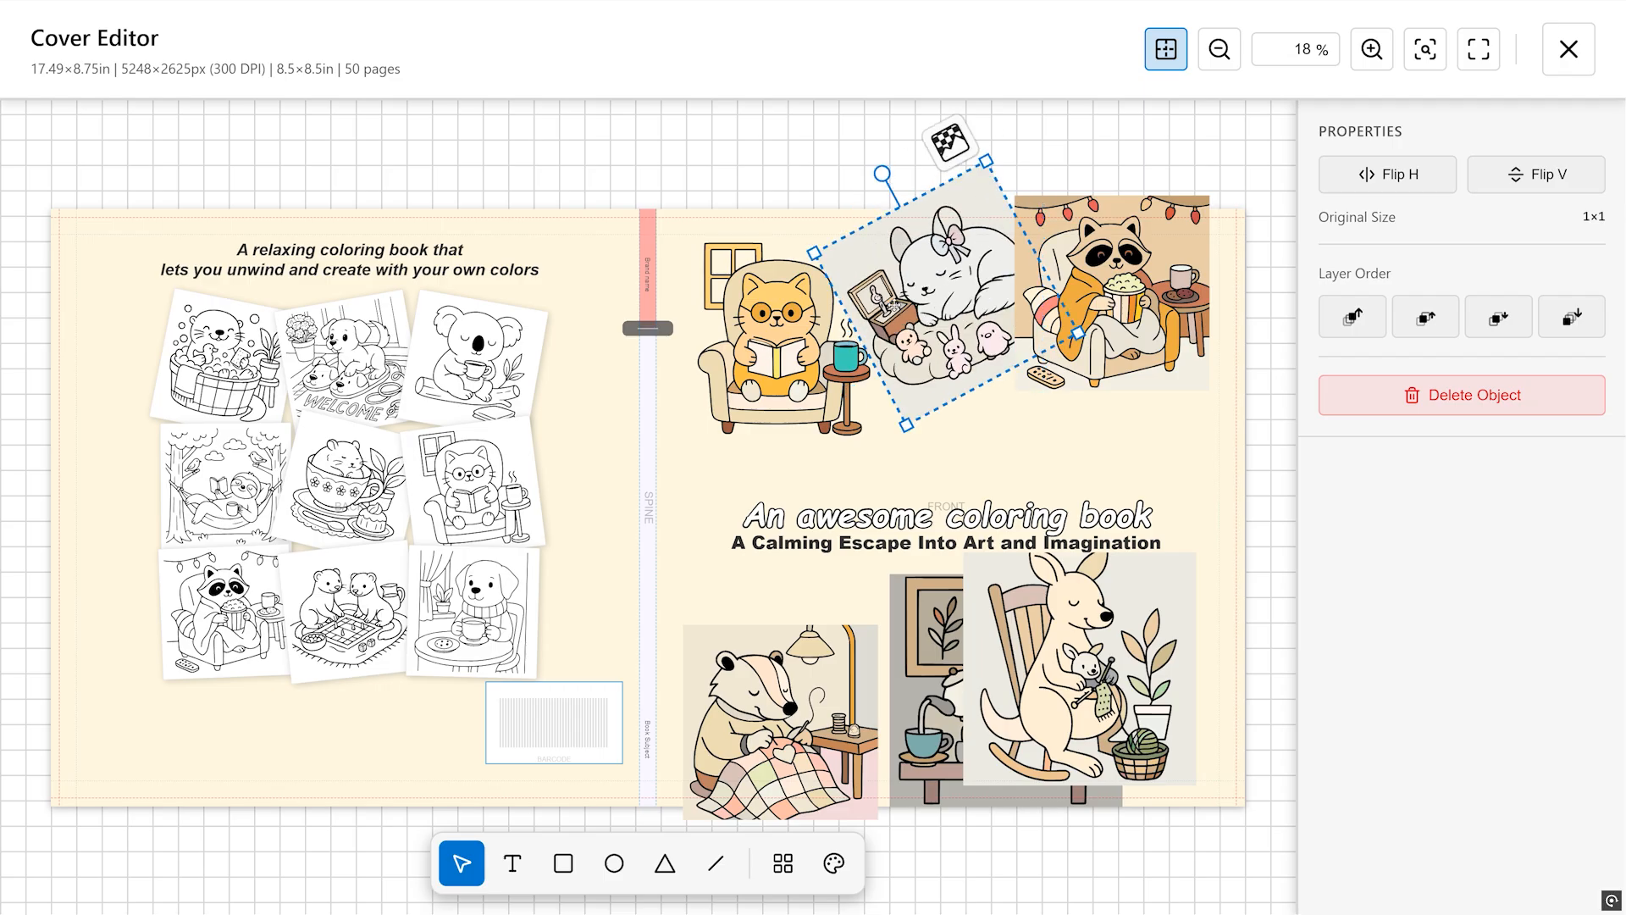
click(964, 147)
click(924, 125)
click(1126, 77)
drag(966, 287, 965, 333)
drag(882, 219, 947, 203)
Step: Lower the raccoon picture onto the cover and mask out the kangaroo picture's background
mouse_move(1112, 293)
mouse_down()
mouse_move(1126, 369)
mouse_move(1123, 339)
mouse_up()
click(1174, 519)
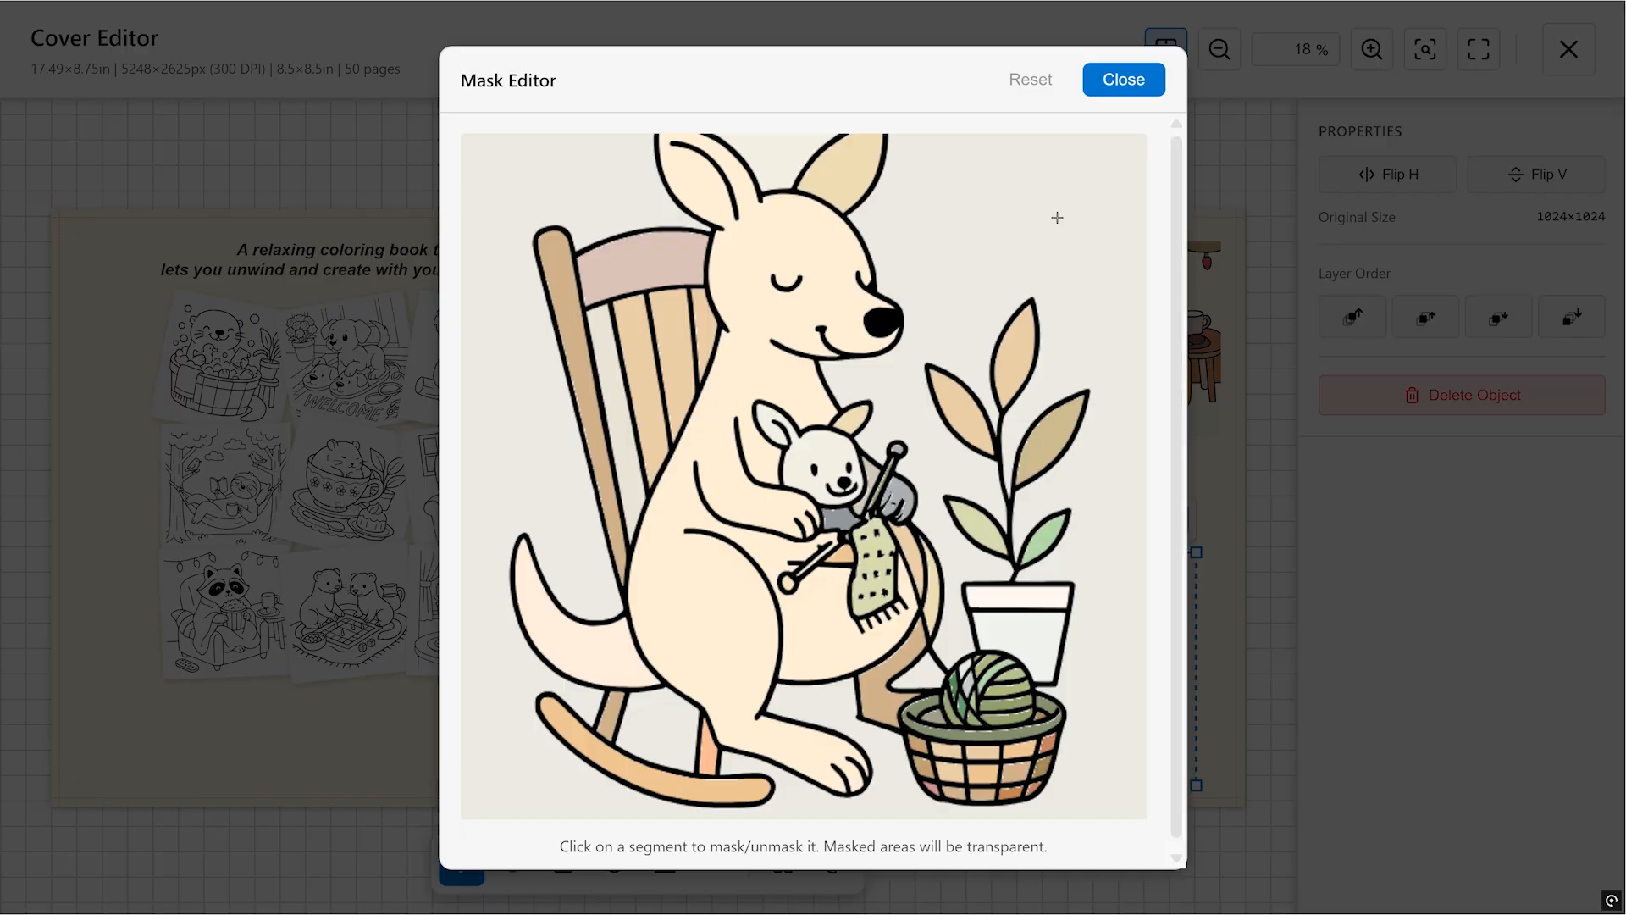
click(1056, 214)
click(1126, 77)
Step: Replace the badger with the mouse artwork, and arrange the mouse, crow and kangaroo in a row below the subtitle
click(780, 722)
click(834, 863)
drag(888, 801, 819, 729)
drag(1067, 660, 1118, 682)
drag(974, 669, 946, 683)
Step: Delete the raccoon picture and move the bunny into its place at the end of the upper row
click(1123, 338)
key(Delete)
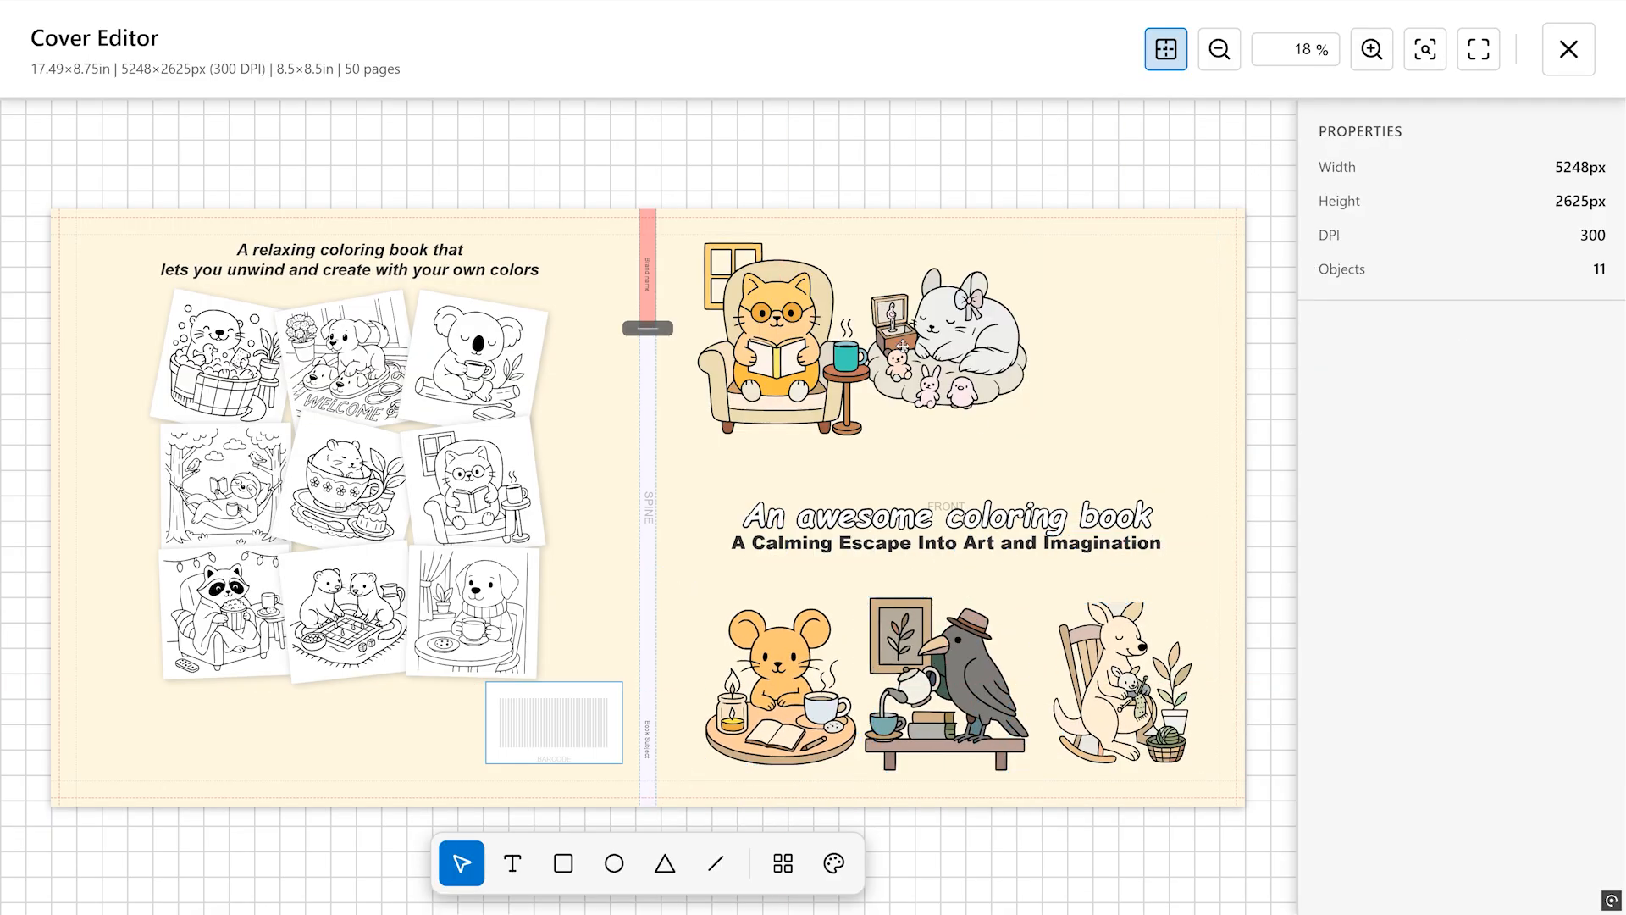
drag(965, 338, 1144, 339)
Step: Place the background-free llama between the cat and bunny, and adjust the positions of the bunny, cat and crow around the center
click(1040, 189)
click(1125, 77)
drag(1062, 222, 1028, 257)
drag(929, 356, 946, 339)
drag(1135, 338, 1149, 331)
drag(779, 338, 770, 334)
drag(946, 683, 960, 681)
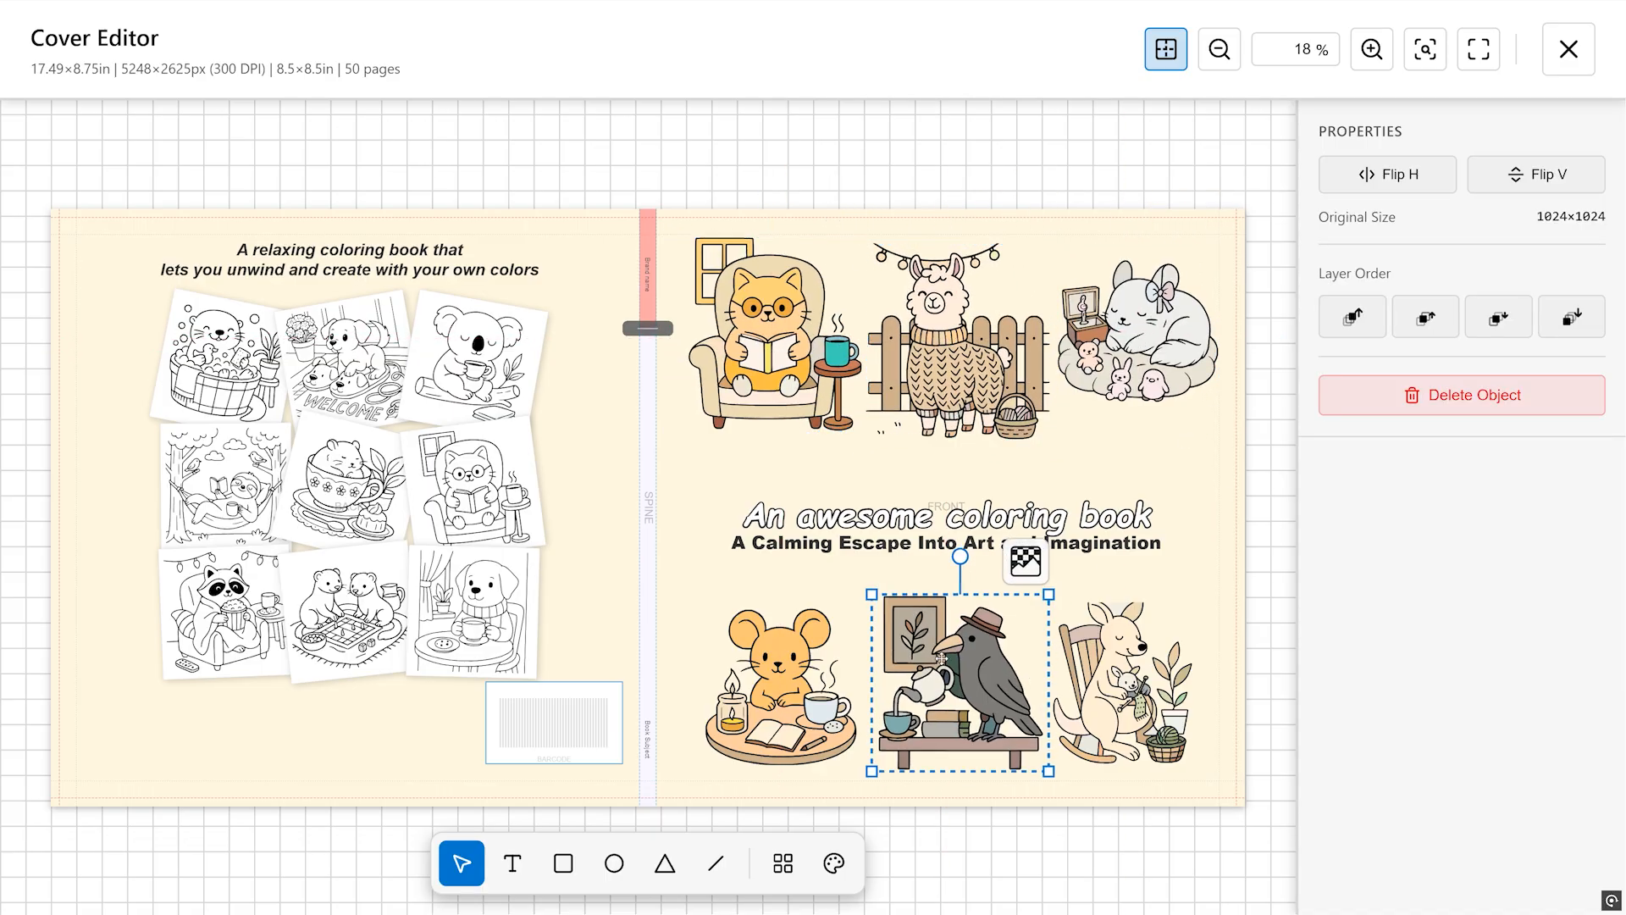
Step: Change the front cover title to "Cozy Animals coloring book", move it up above the subtitle, and export the cover as a PDF
double_click(946, 516)
text(Cozy Animals)
drag(946, 498, 946, 449)
click(999, 576)
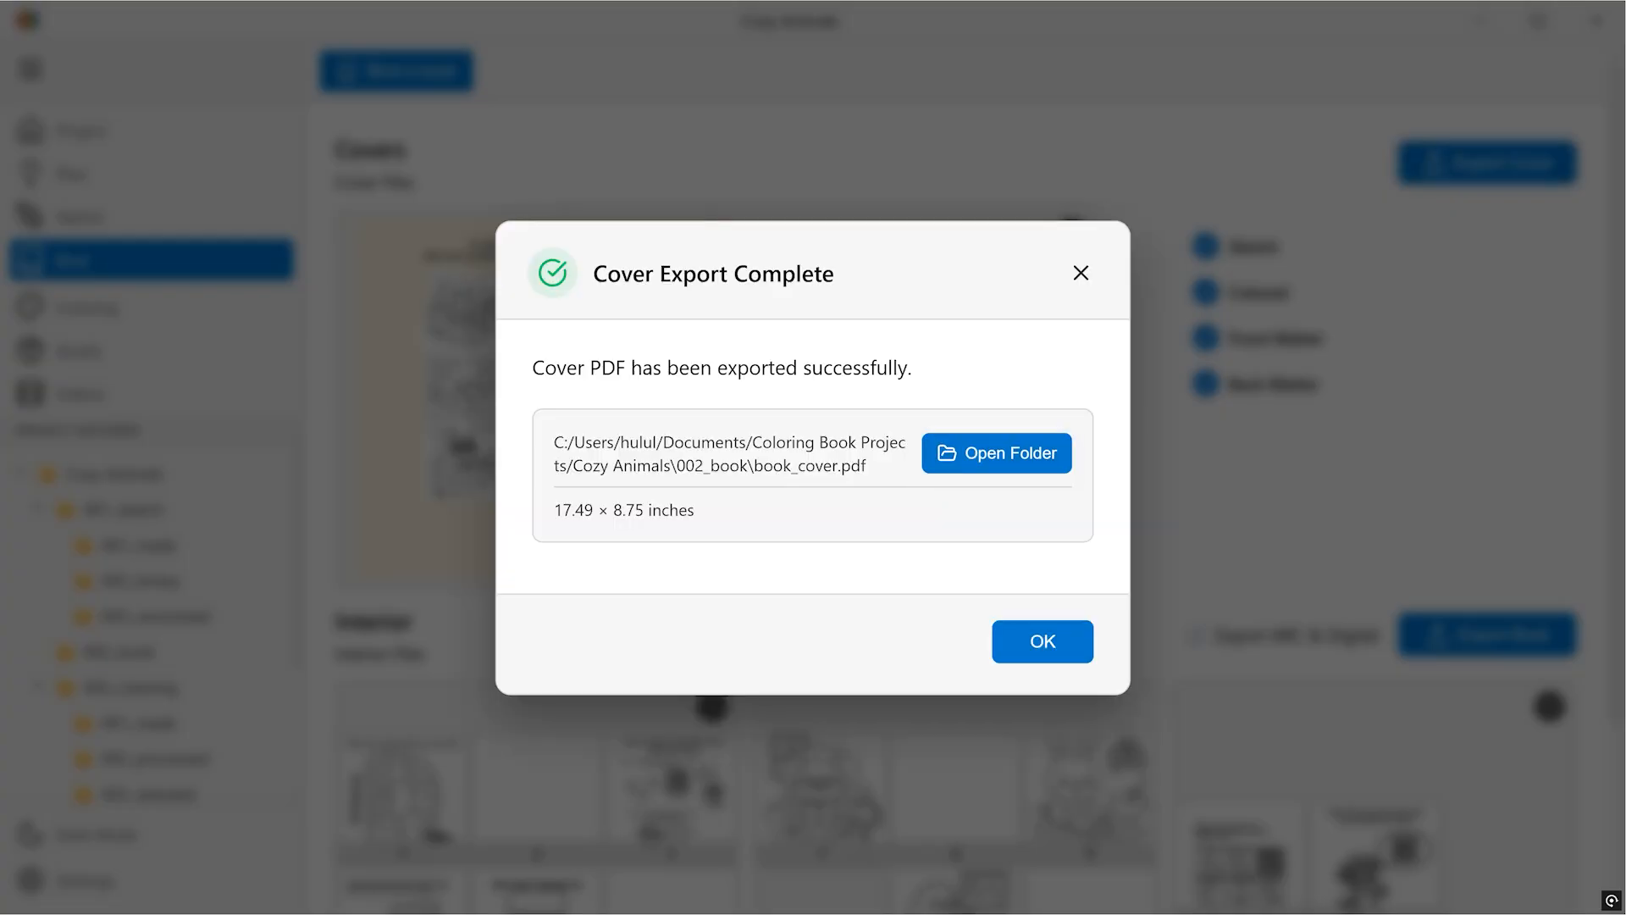
click(1042, 640)
Step: Replace the interior's front matter with 001_front_matter.pdf and its back matter with 002_back_matter.pdf
scroll(911, 635, down, 3)
click(713, 481)
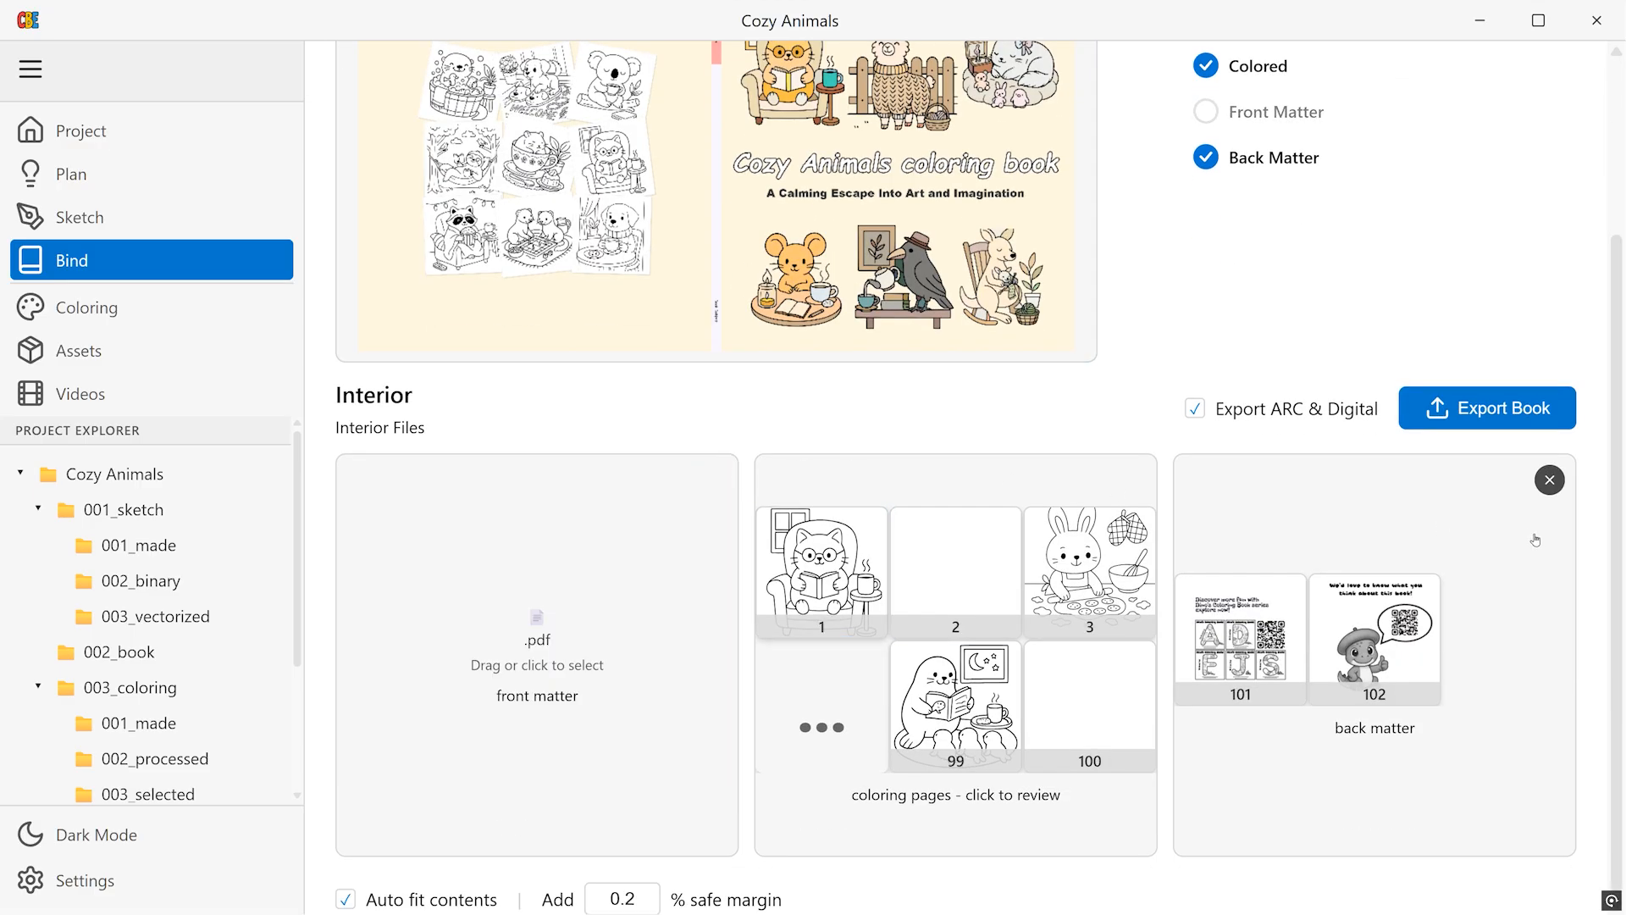
click(1549, 480)
click(576, 600)
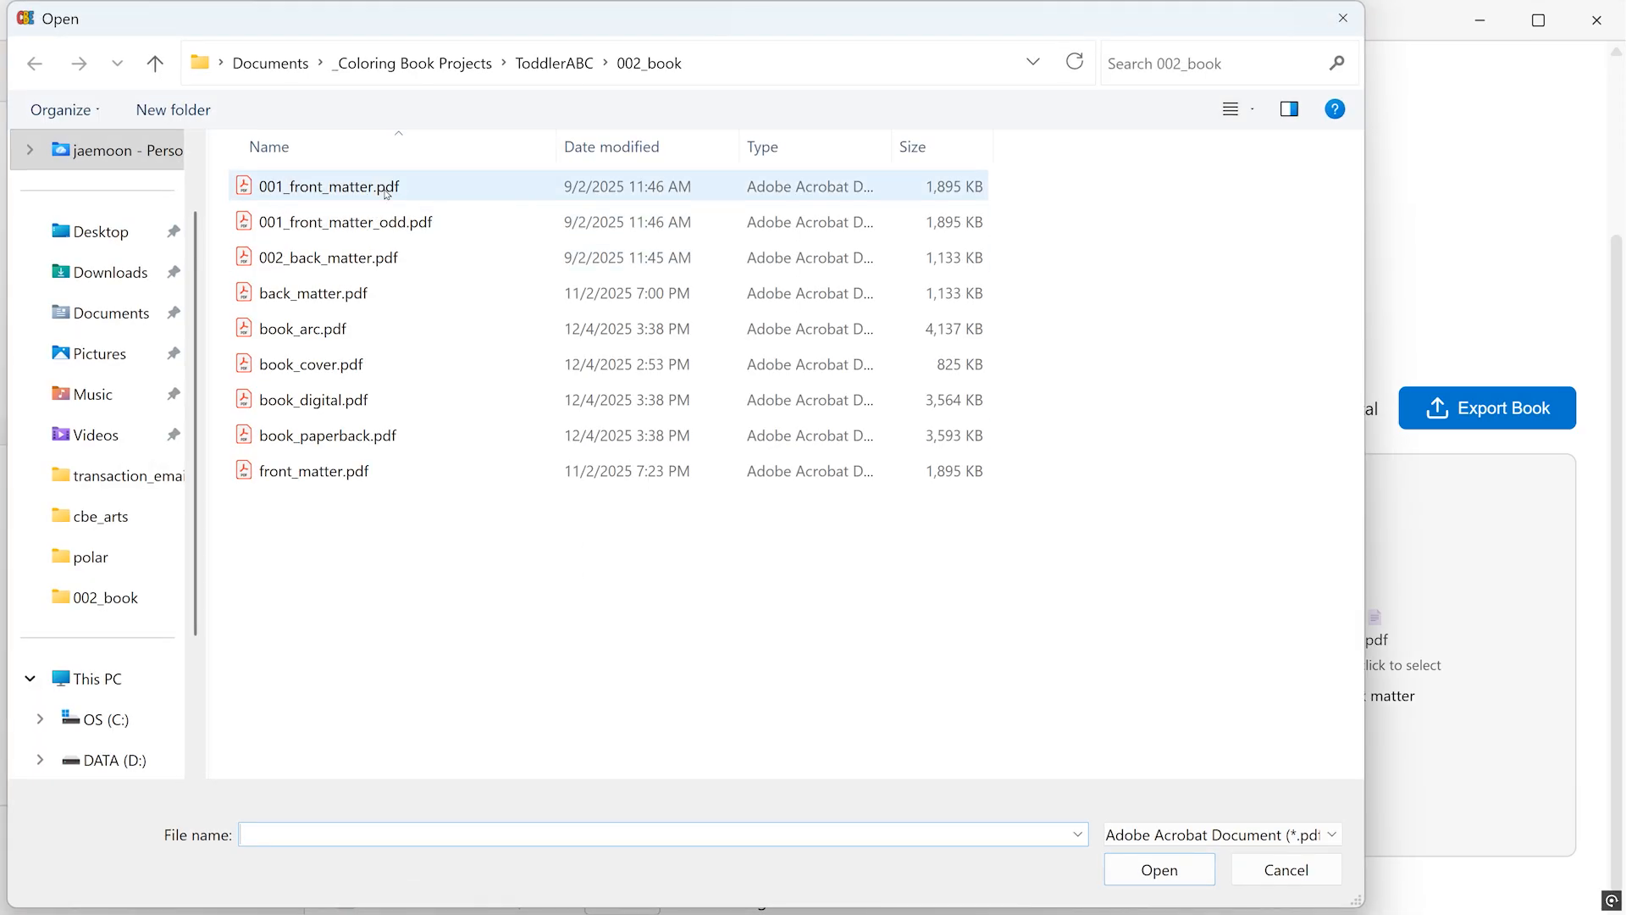
double_click(385, 194)
click(1422, 652)
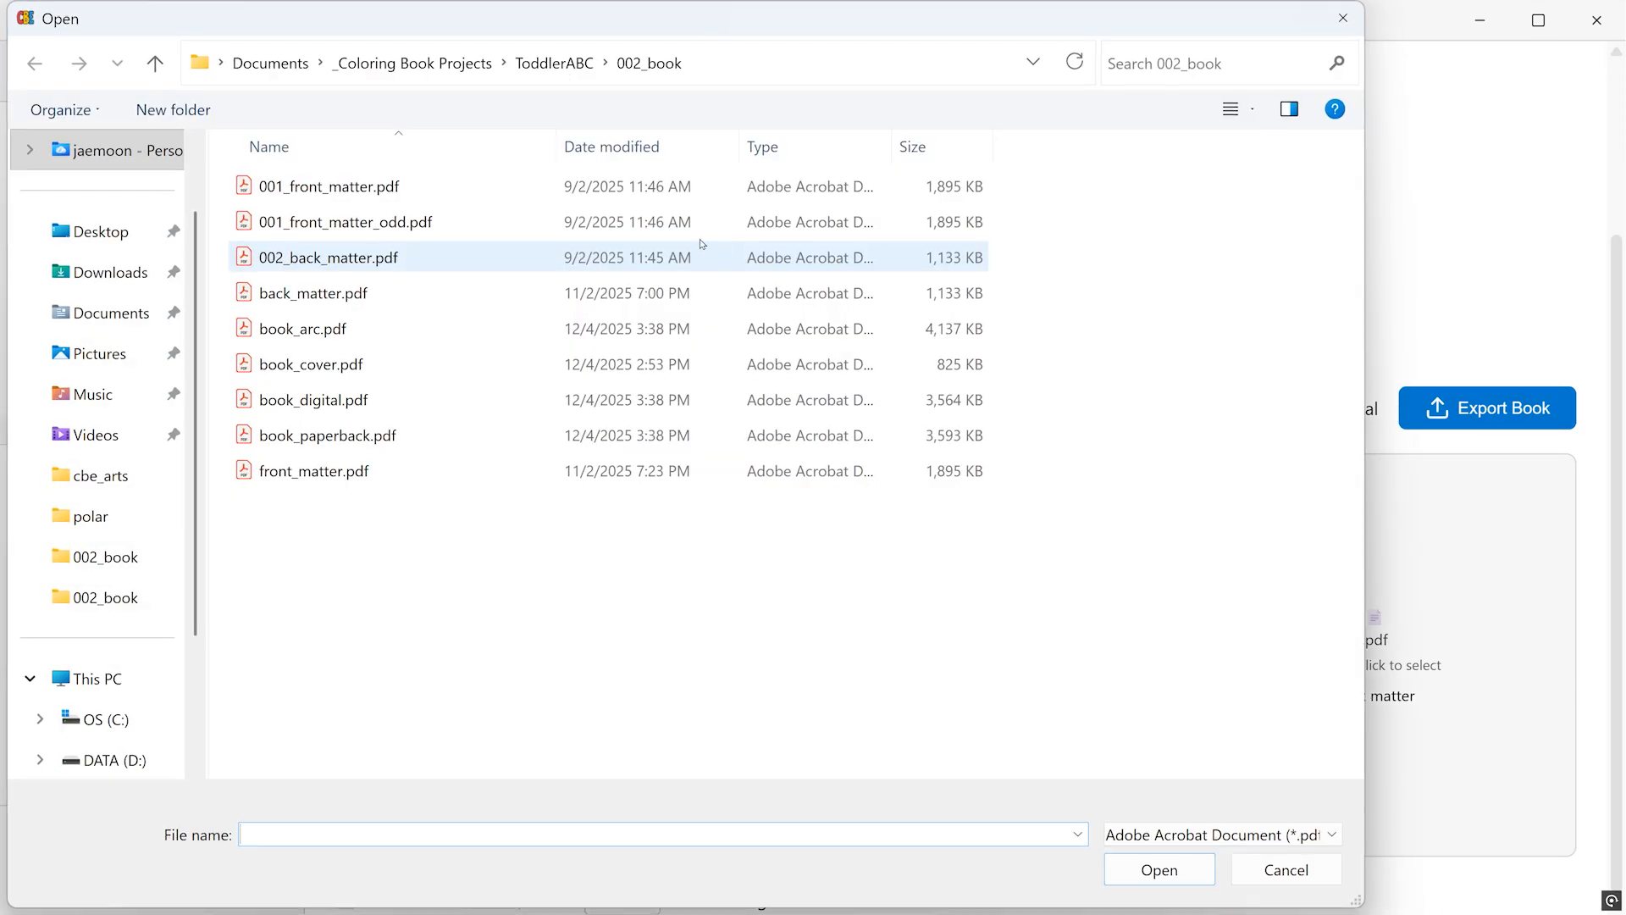
double_click(337, 242)
Step: Check the assembled cover and interior sections, and review the sequence of coloring pages and blank pages
scroll(1440, 614, up, 3)
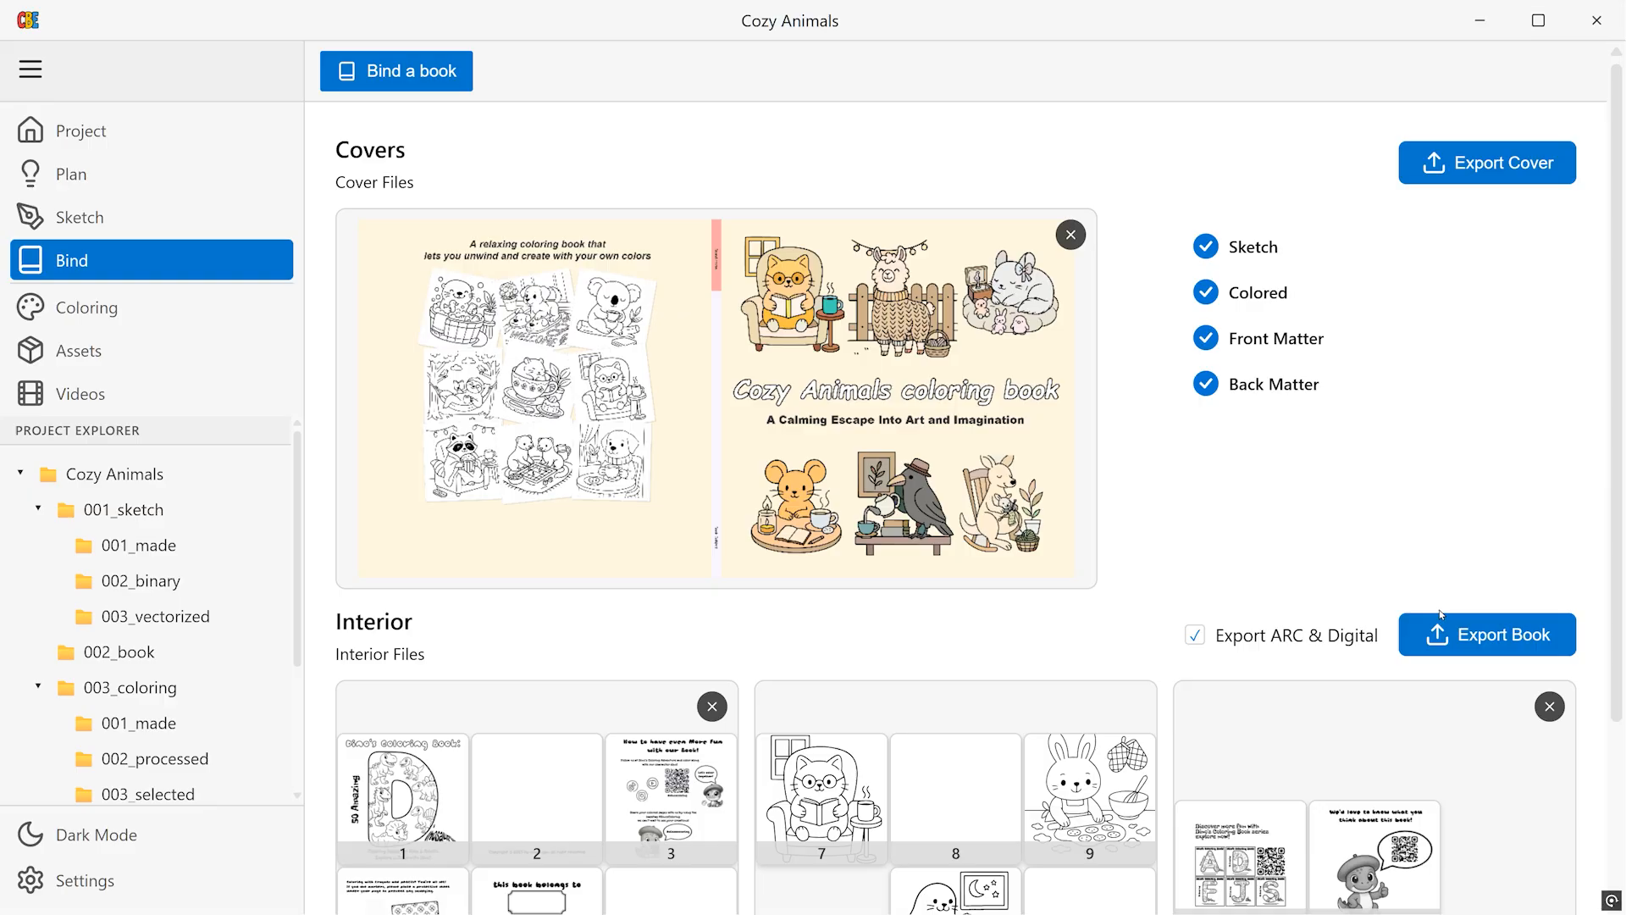
scroll(1091, 601, down, 3)
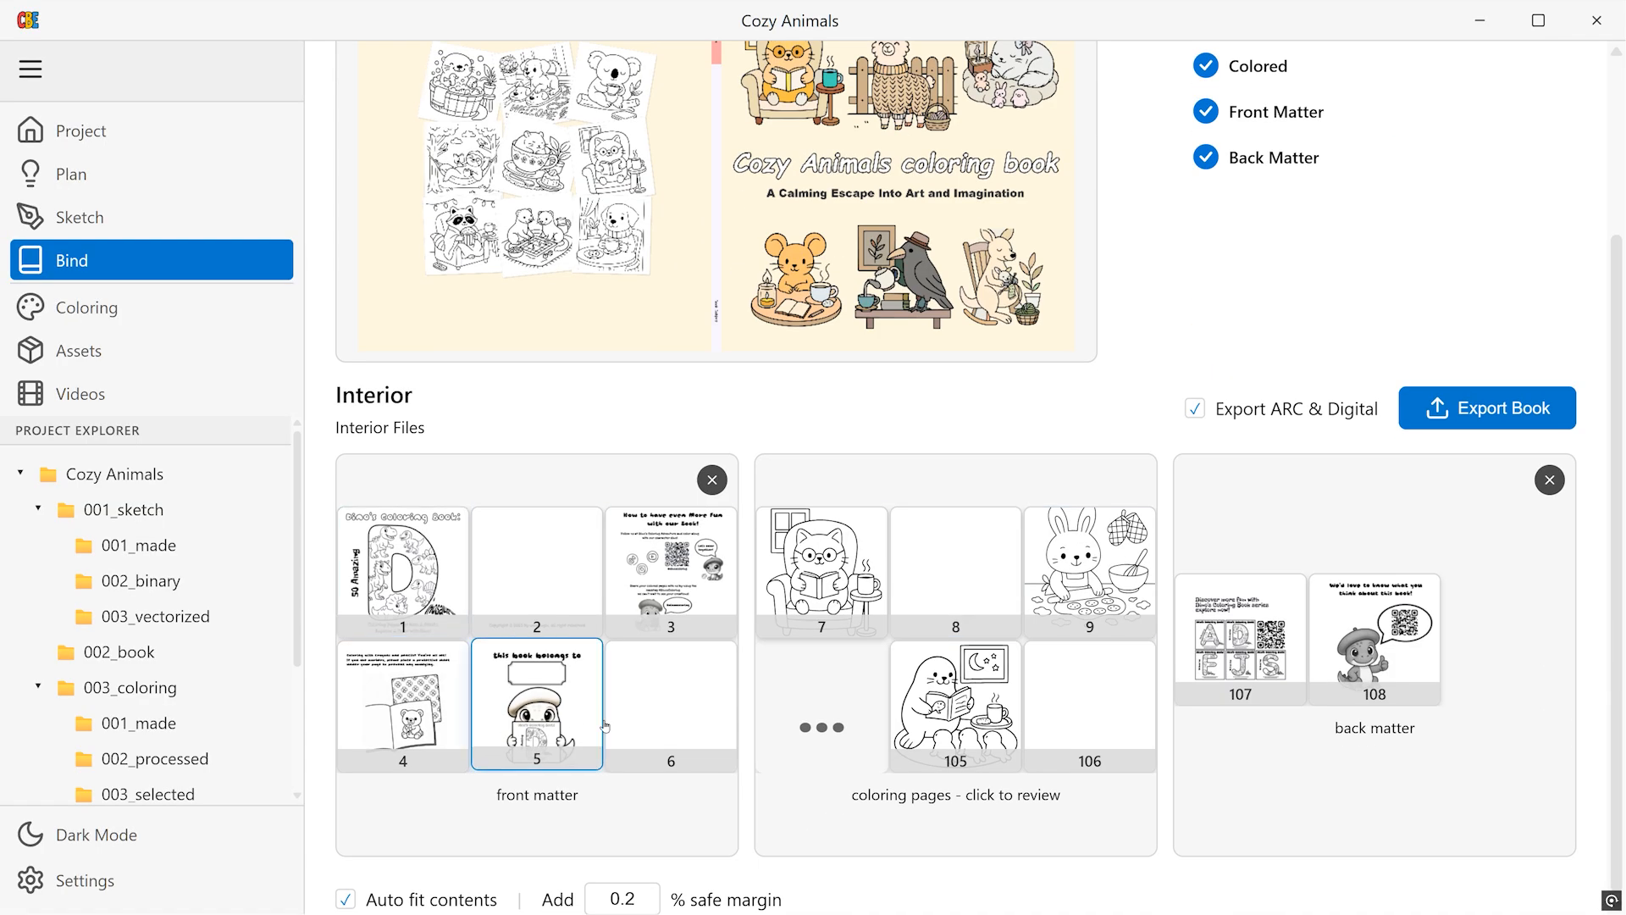
click(864, 559)
scroll(1074, 353, down, 10)
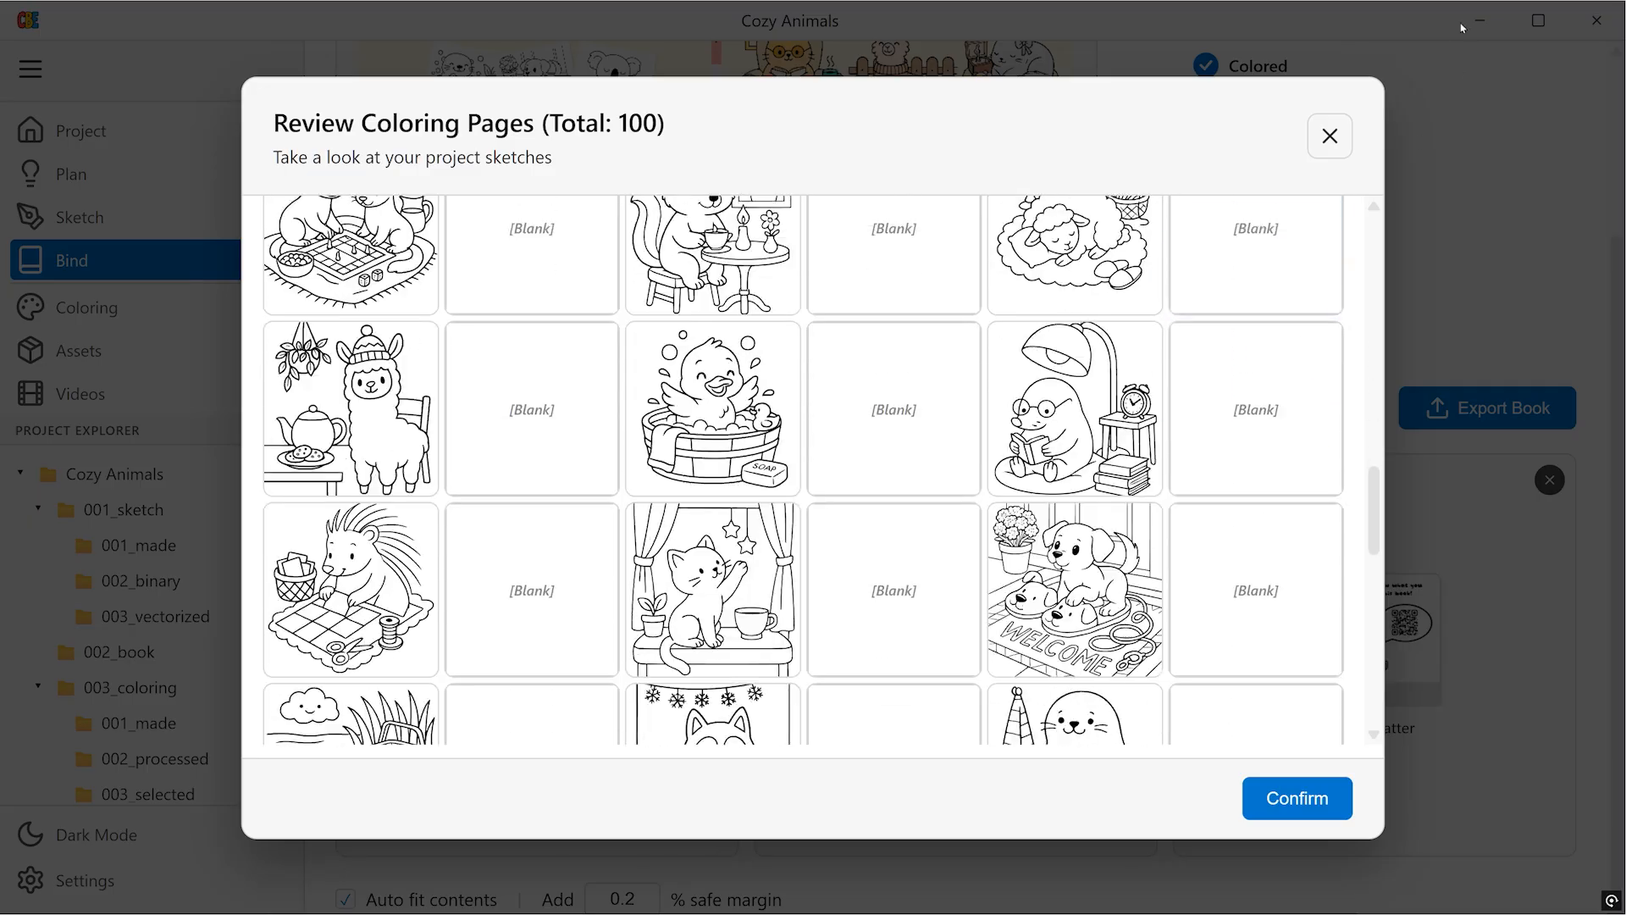
click(1336, 138)
Step: Export the book as paperback, digital and ARC PDFs and open the output folder
click(1466, 407)
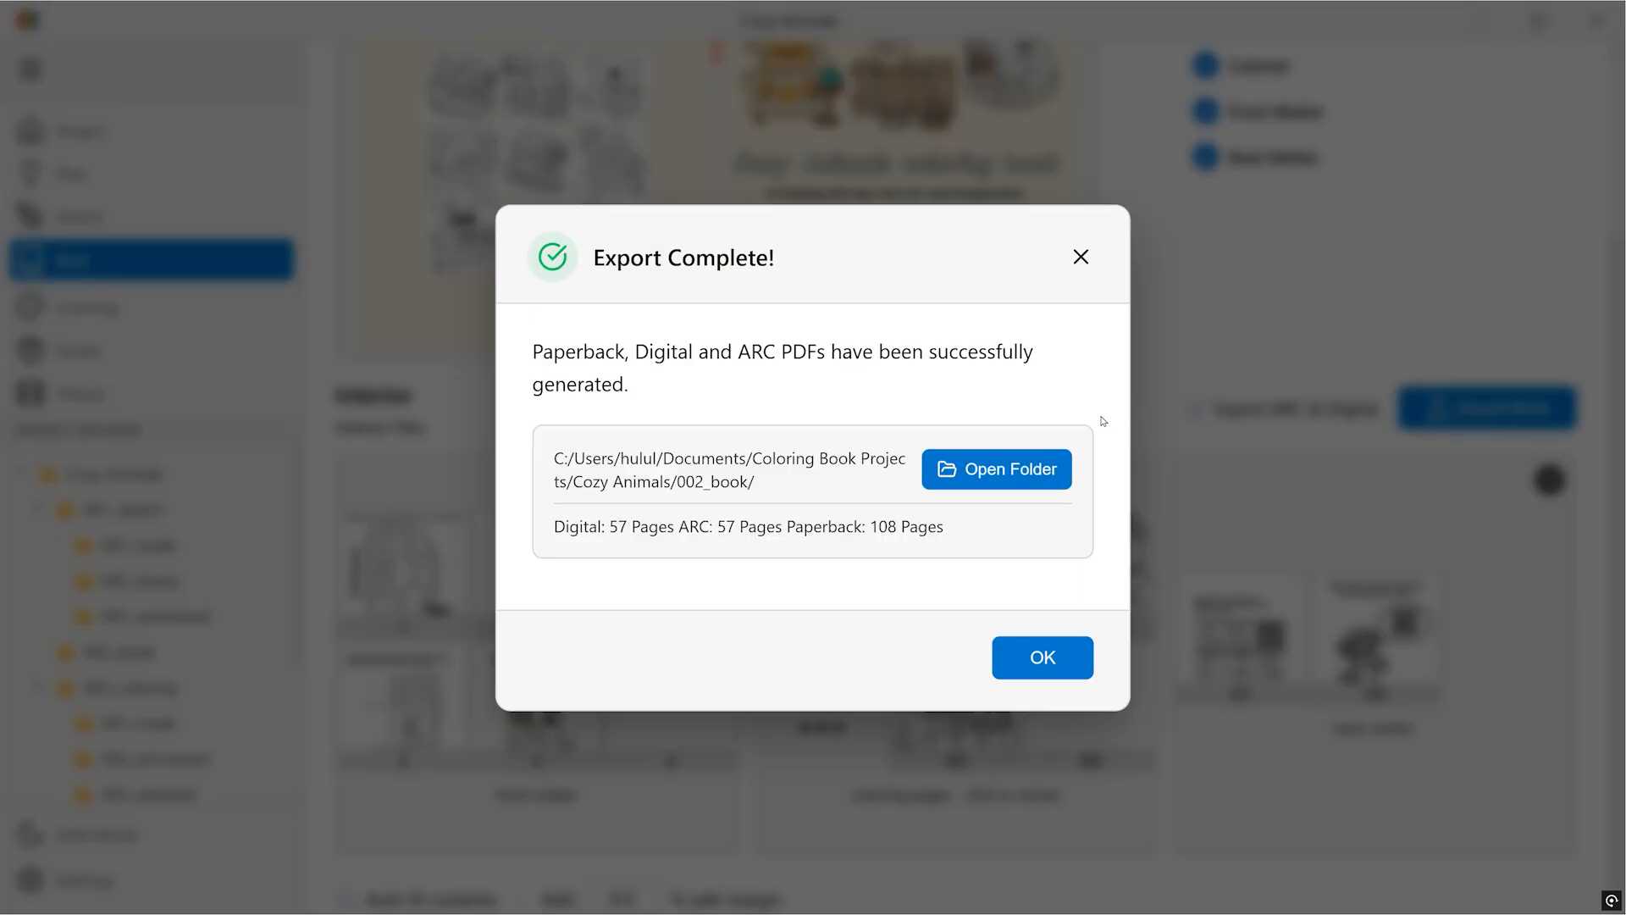
click(1024, 467)
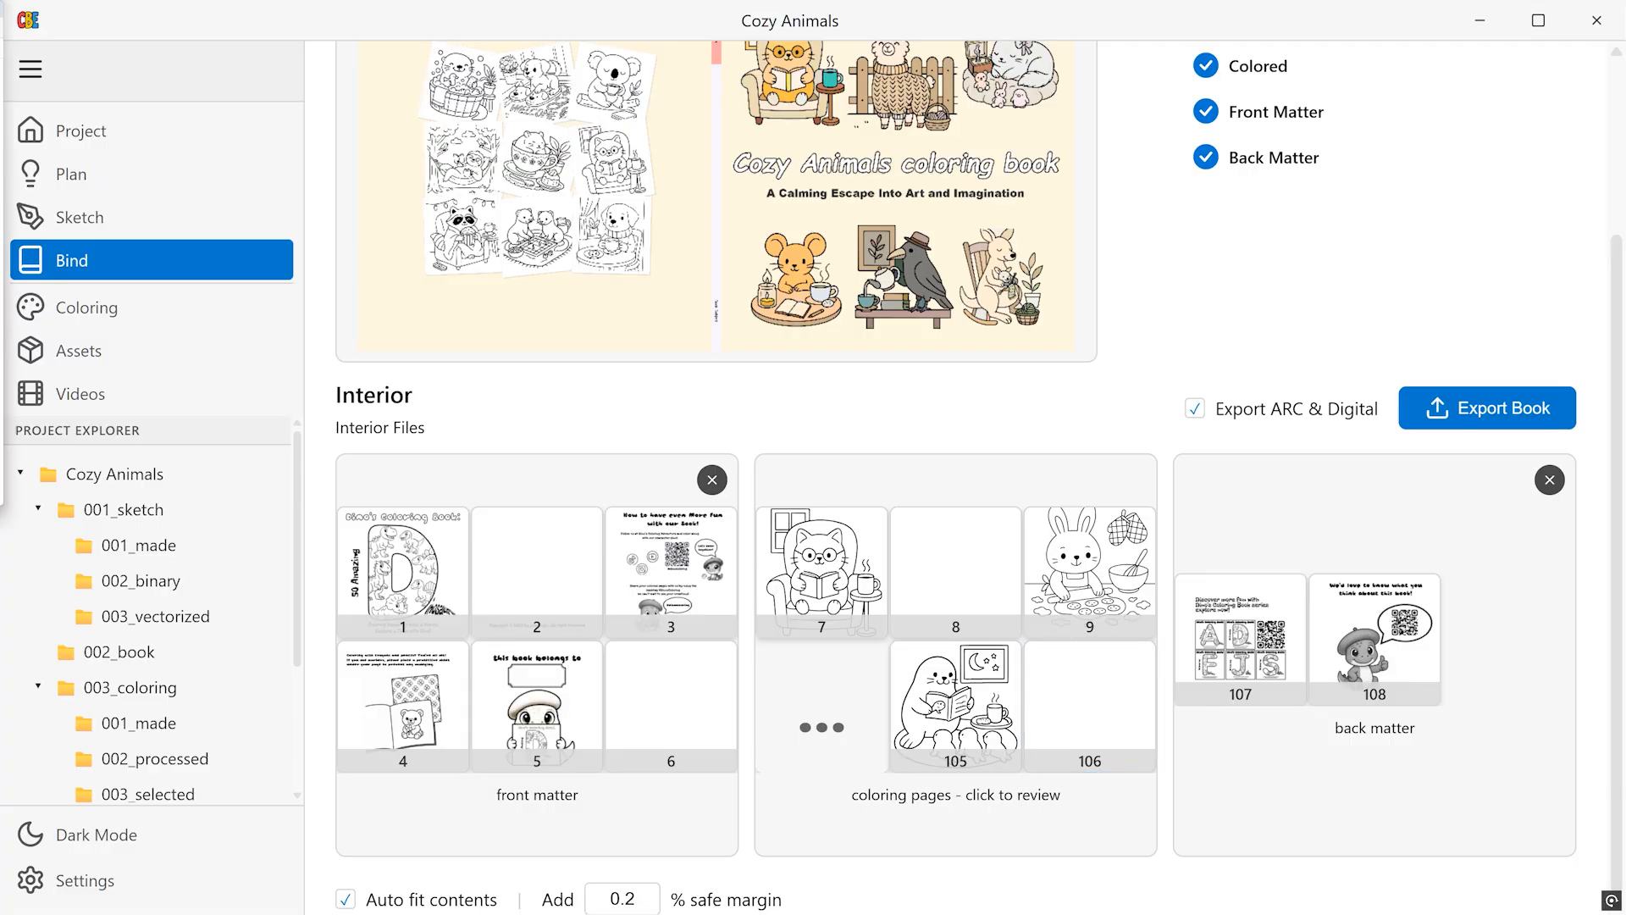
Step: Inspect book_cover.pdf in Adobe Acrobat, and look through the page thumbnails of book_paperback.pdf
double_click(559, 322)
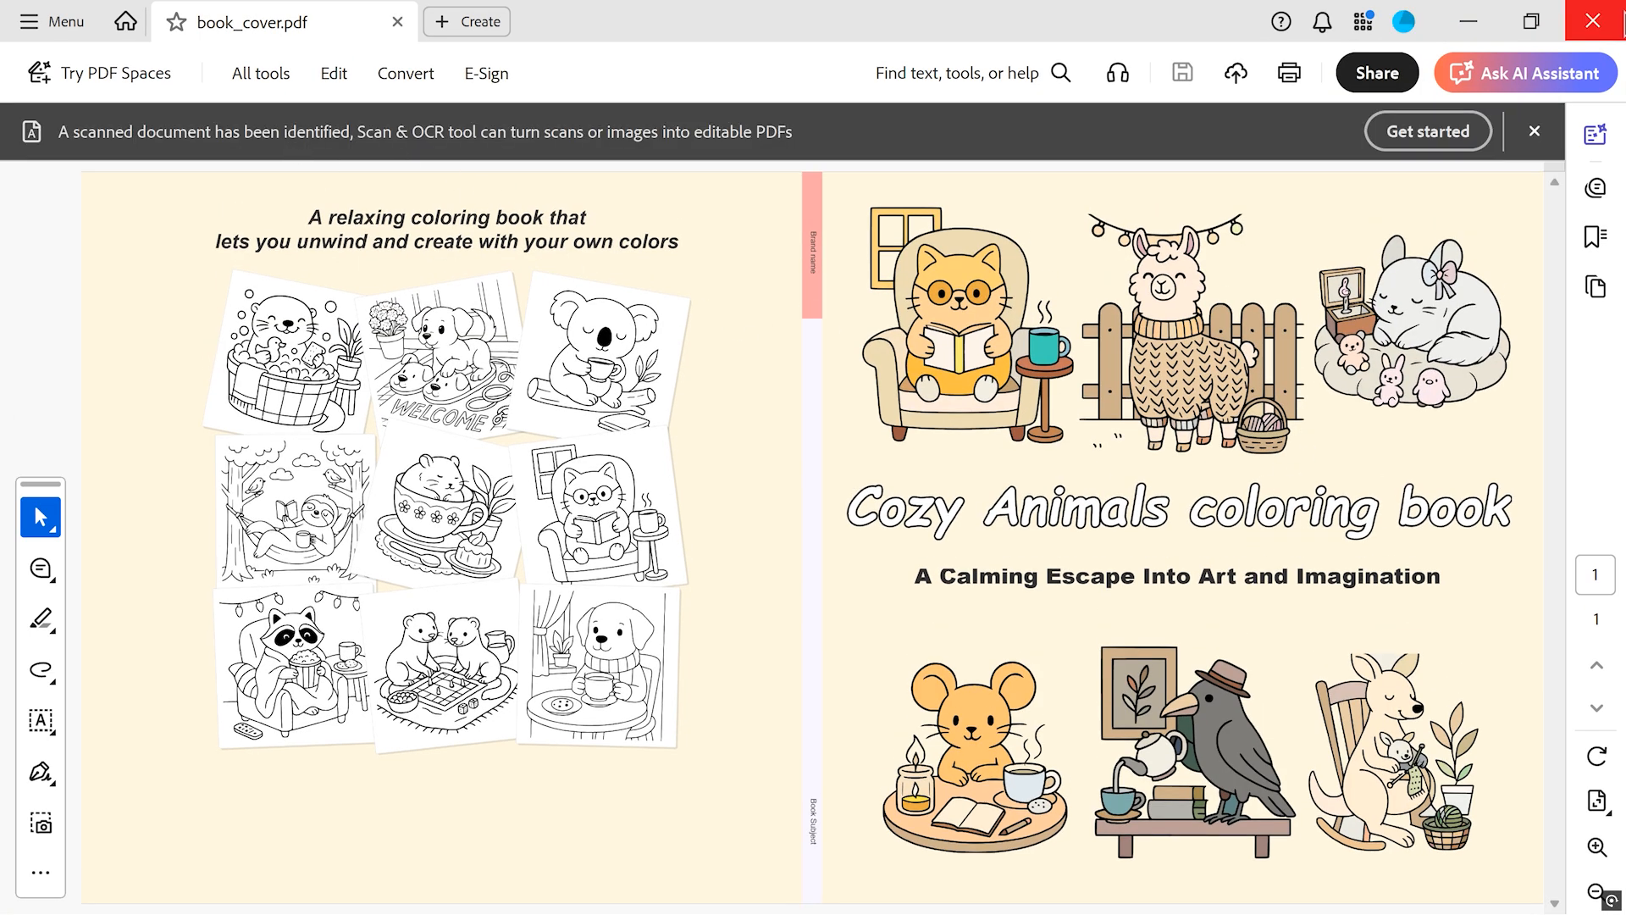
click(1593, 21)
double_click(577, 397)
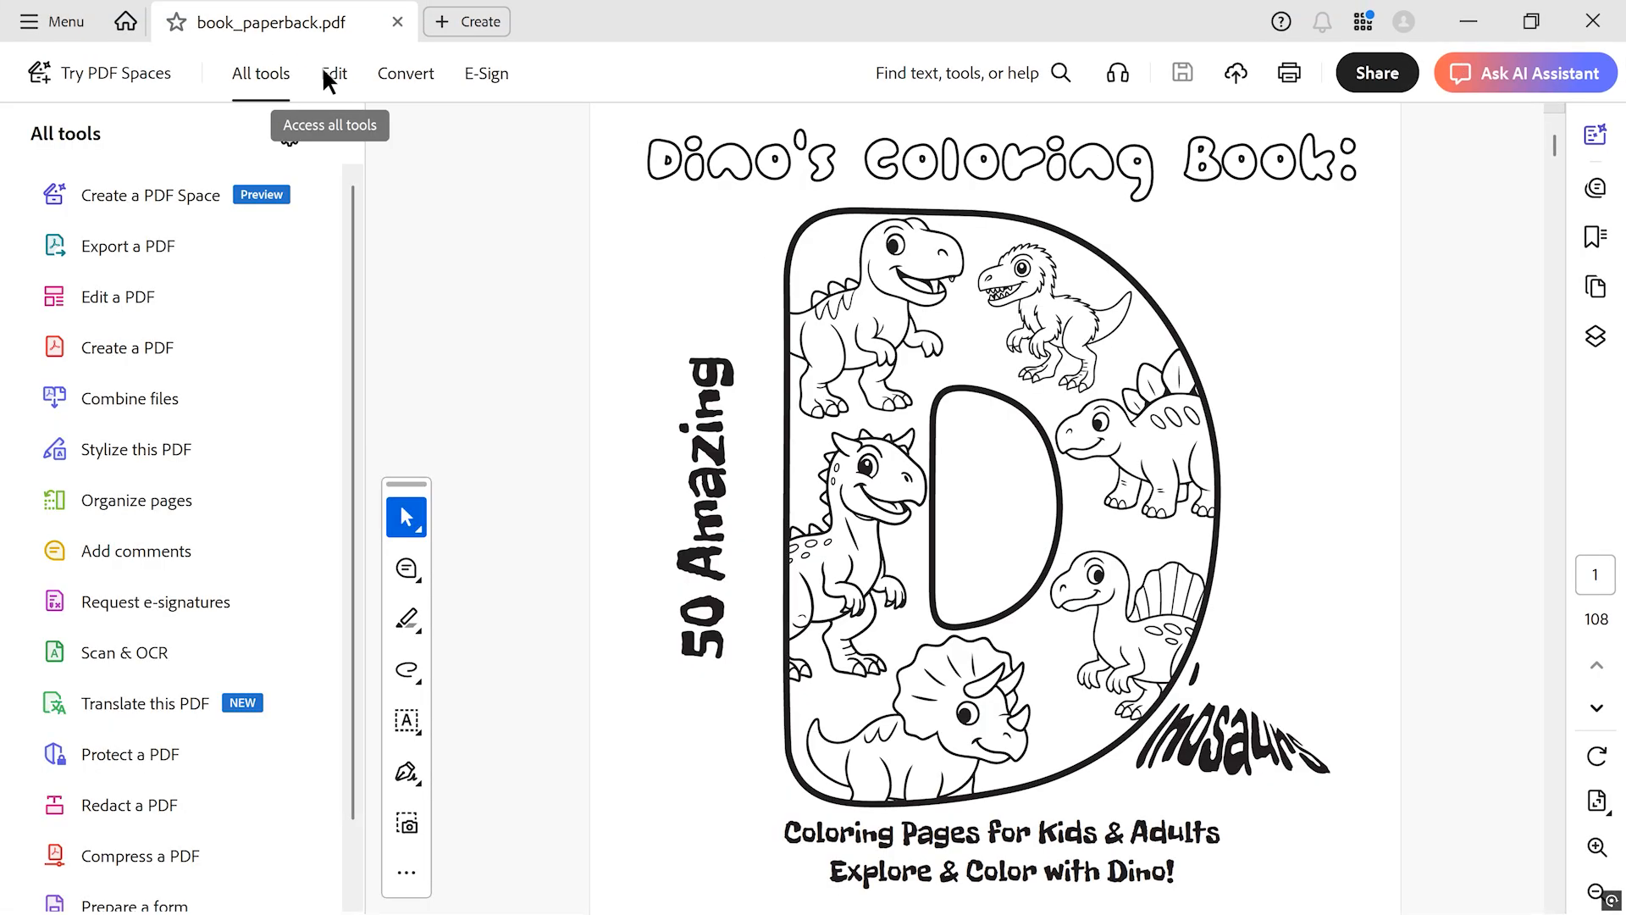
click(331, 73)
click(118, 305)
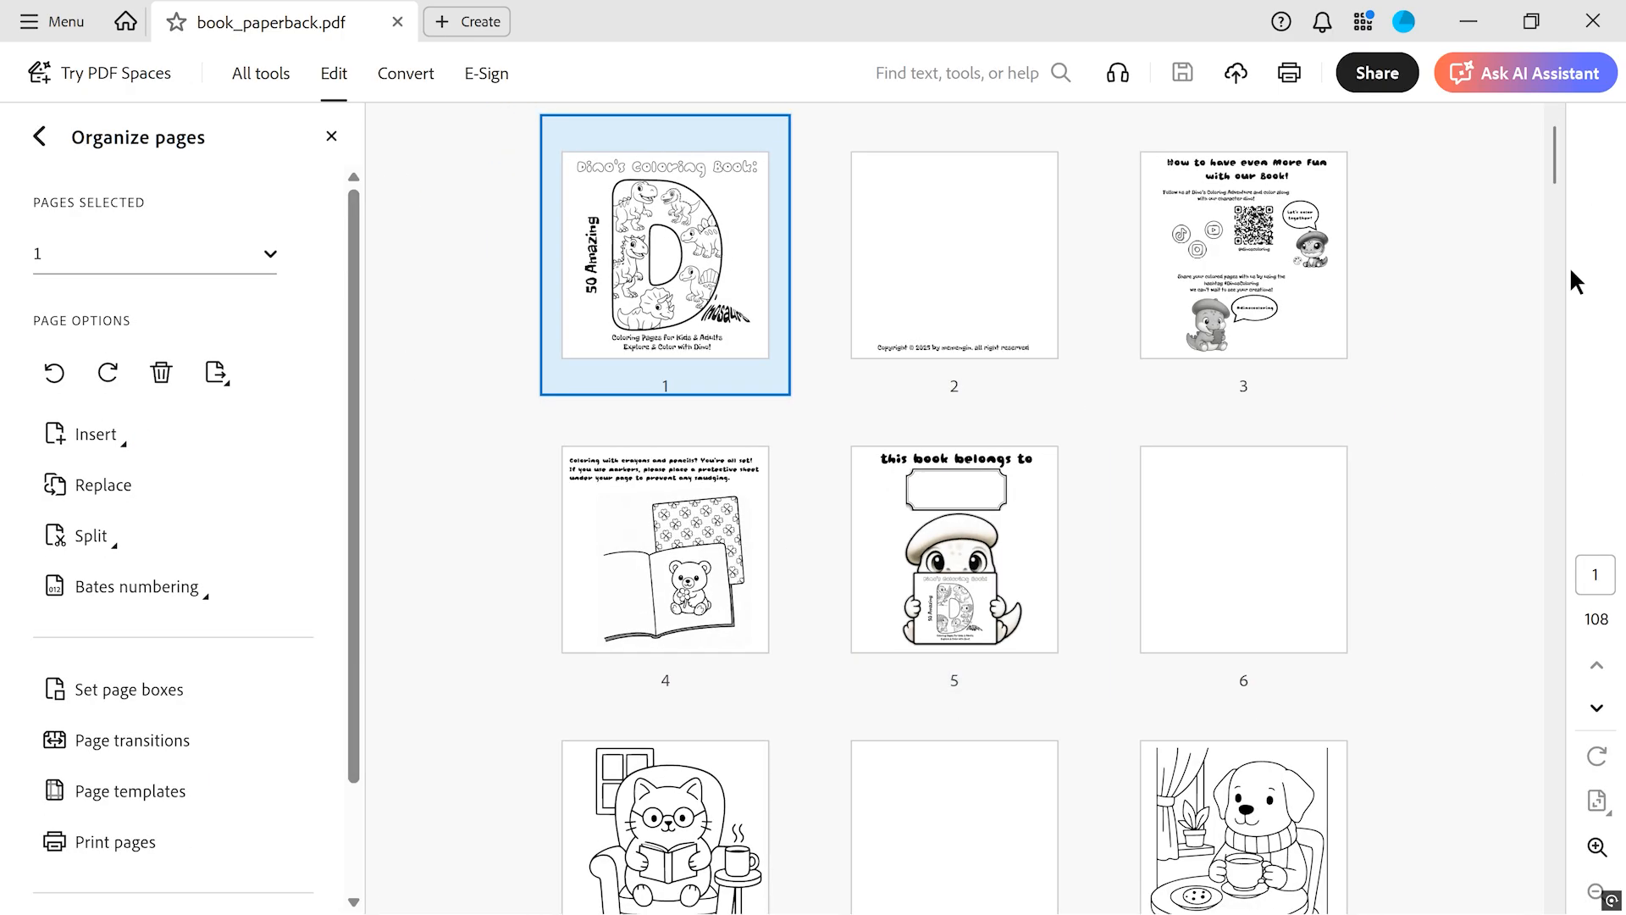
scroll(1571, 280, down, 20)
click(1593, 21)
Step: Open book_arc.pdf and look through its watermarked coloring pages
double_click(517, 290)
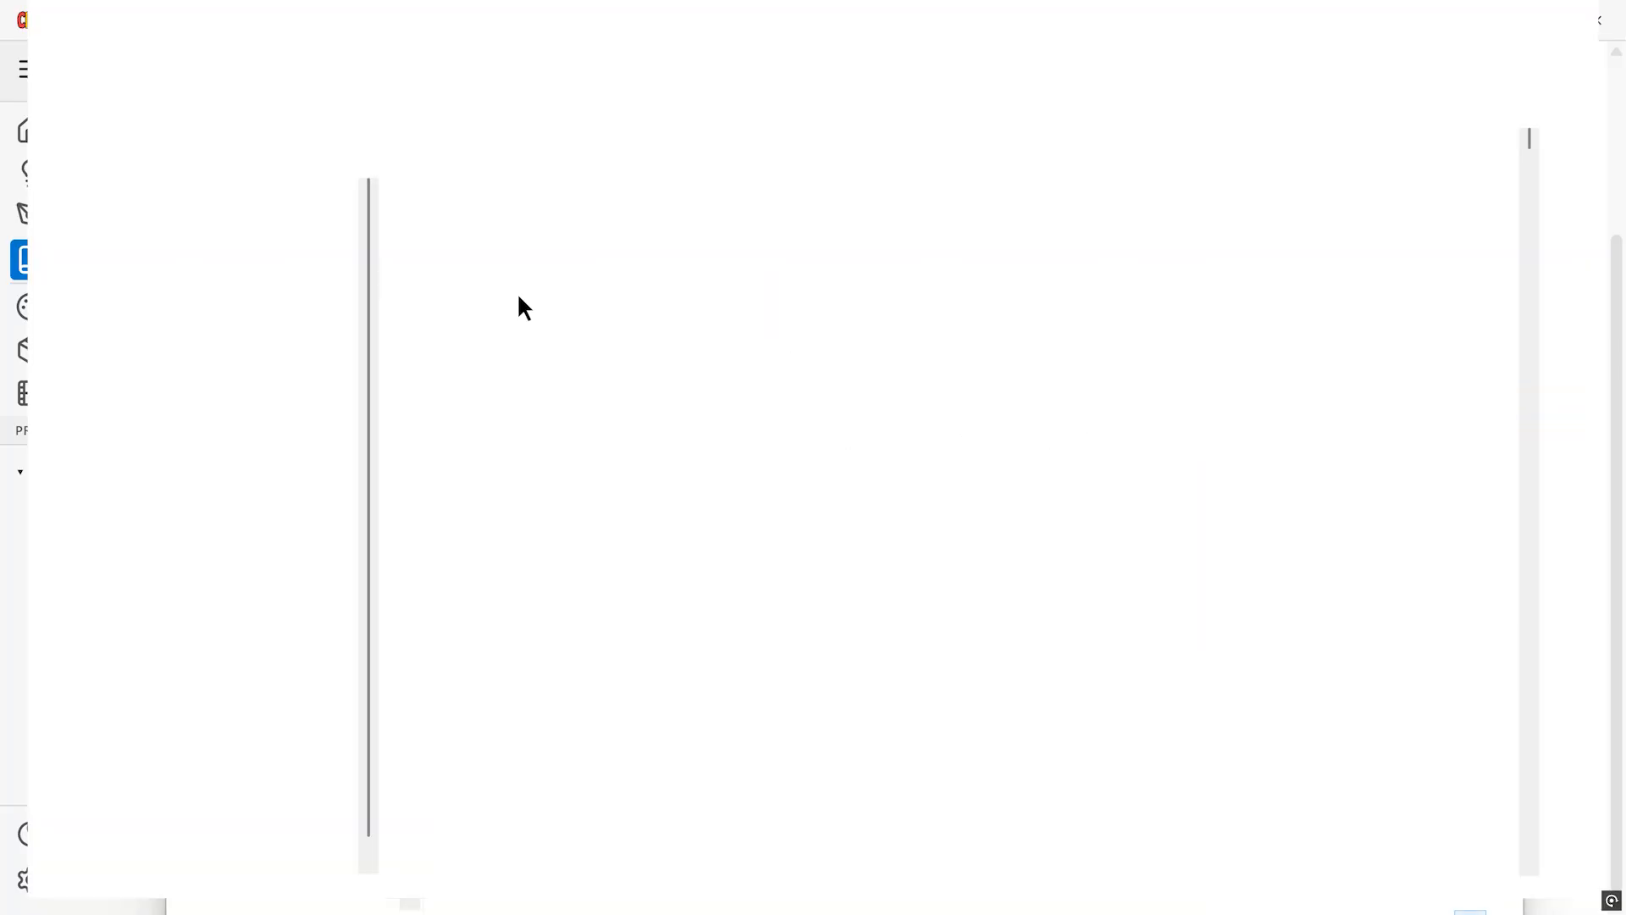
scroll(1118, 398, down, 20)
scroll(1123, 408, down, 20)
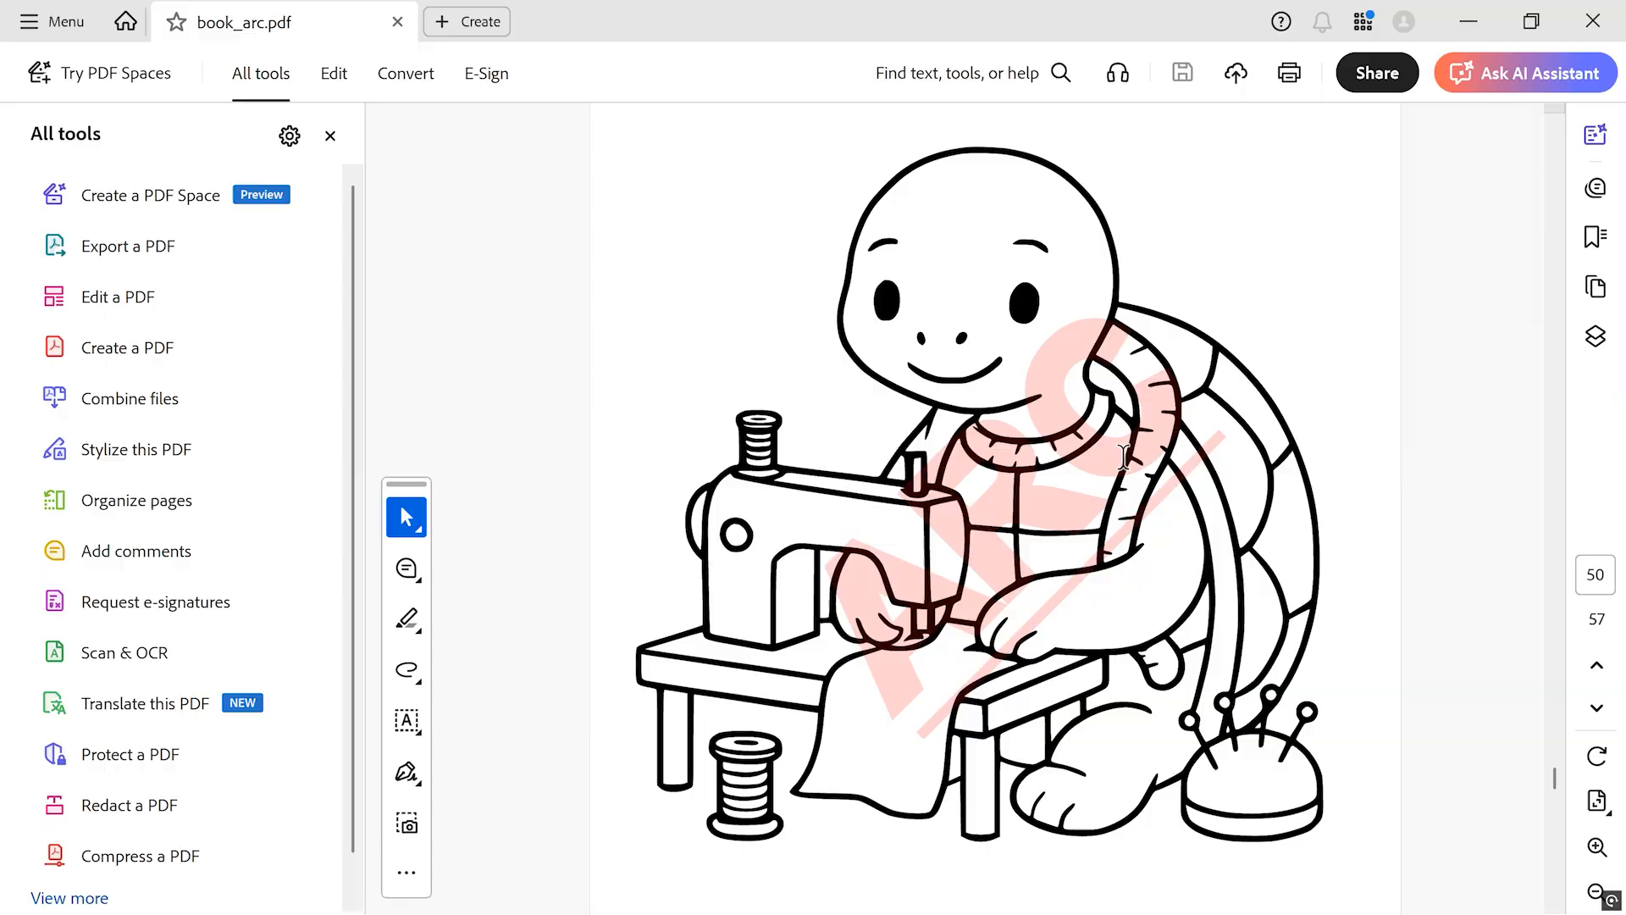